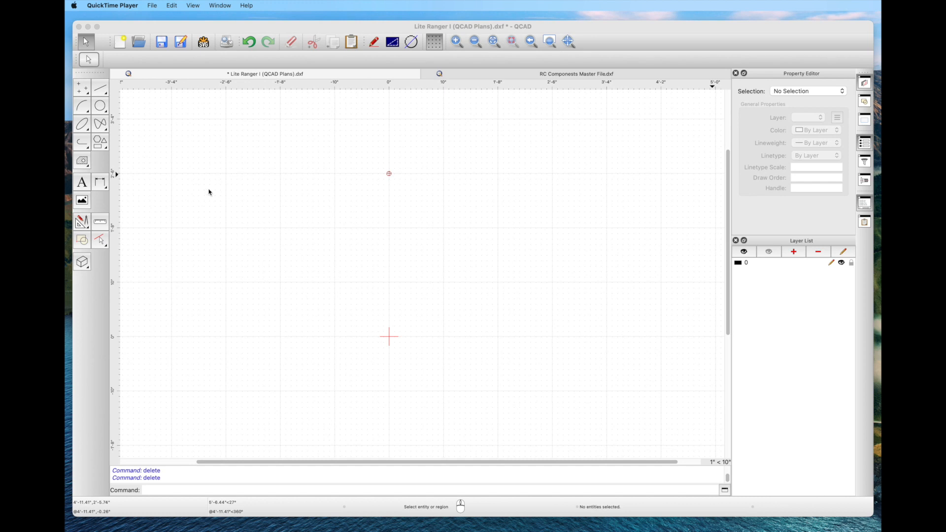
Step: Draw a horizontal line about 3 ft 4 in long, from the grid point 10 in right and 10 in above the origin
{"action": "left_click", "coordinate": [99, 94]}
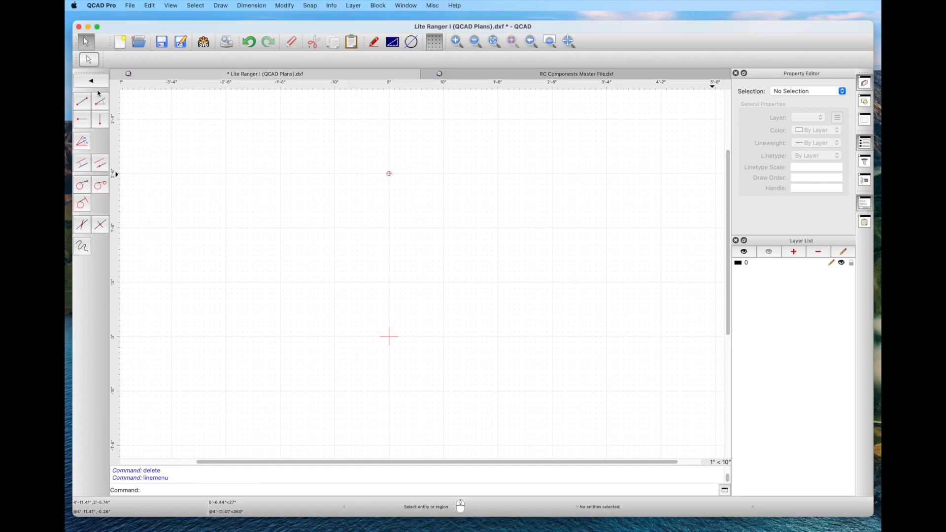
{"action": "left_click", "coordinate": [99, 94]}
{"action": "left_click", "coordinate": [443, 282]}
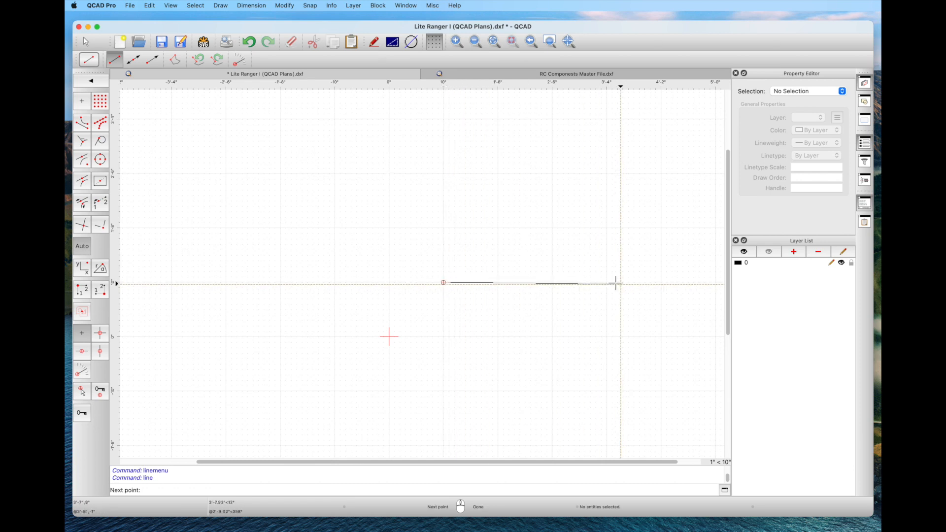
{"action": "left_click", "coordinate": [661, 282]}
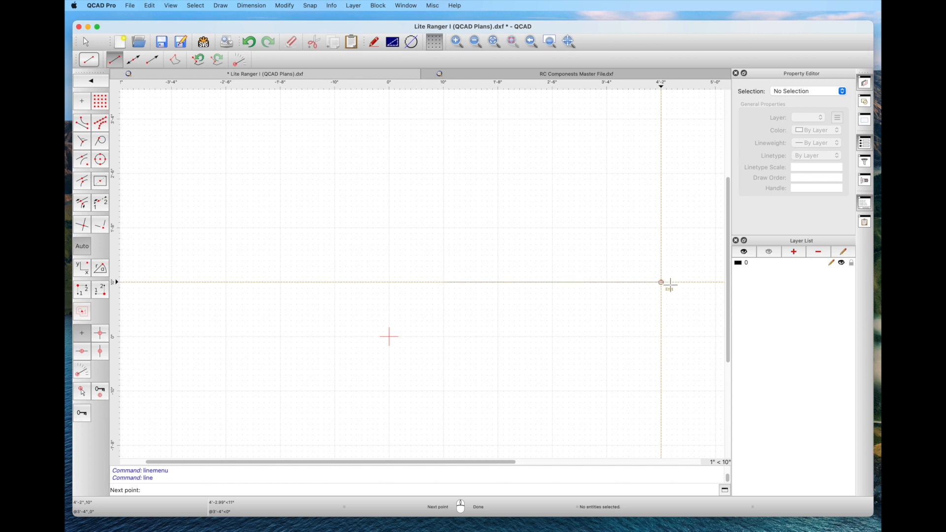
{"action": "right_click", "coordinate": [525, 298]}
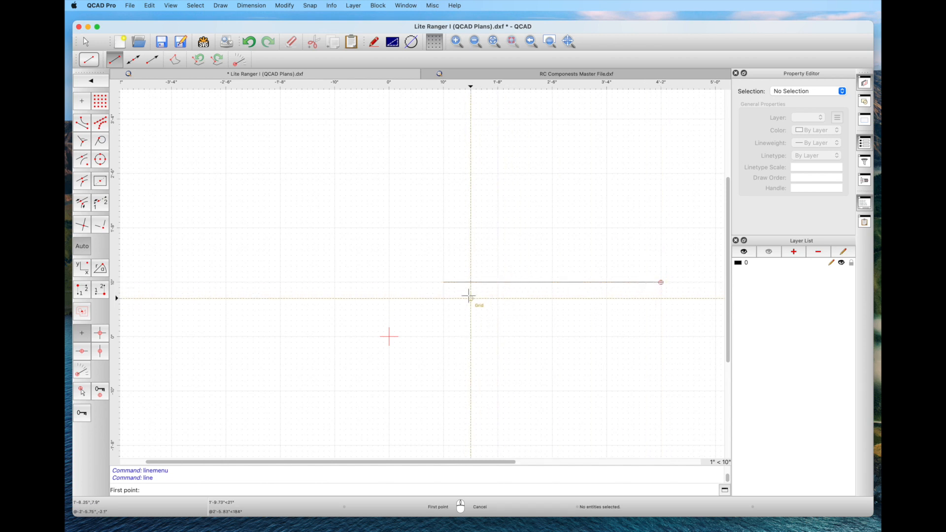
Step: Draw a vertical line about 20 in long upward from the left end of the horizontal line
{"action": "left_click", "coordinate": [443, 283]}
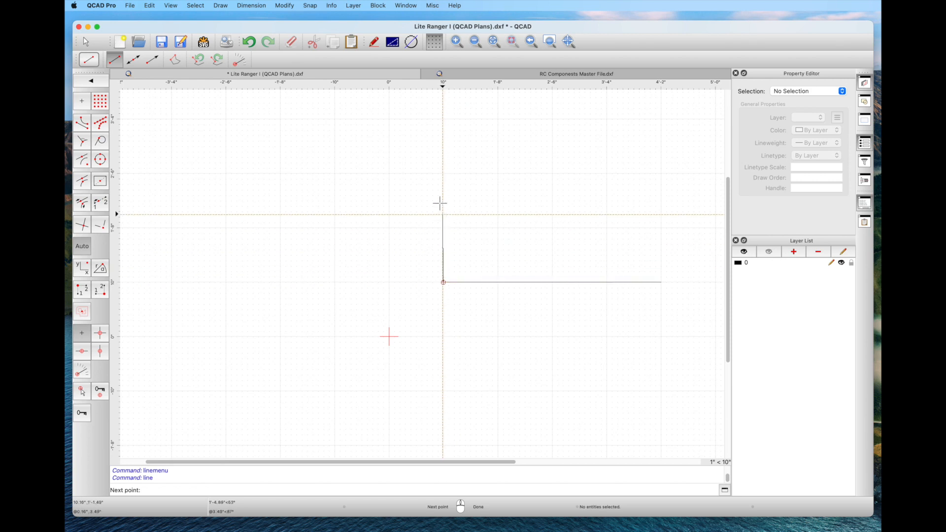
{"action": "left_click", "coordinate": [444, 174]}
{"action": "right_click", "coordinate": [444, 174]}
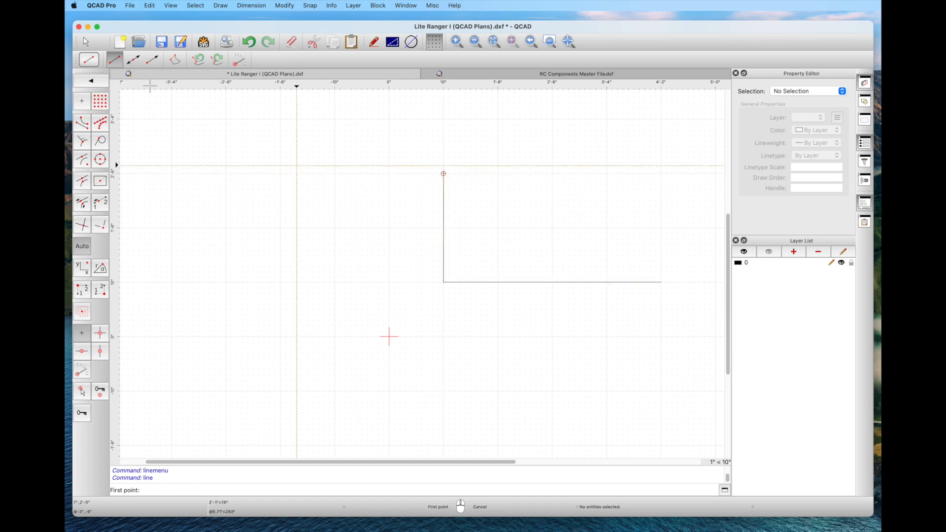
{"action": "left_click", "coordinate": [85, 42]}
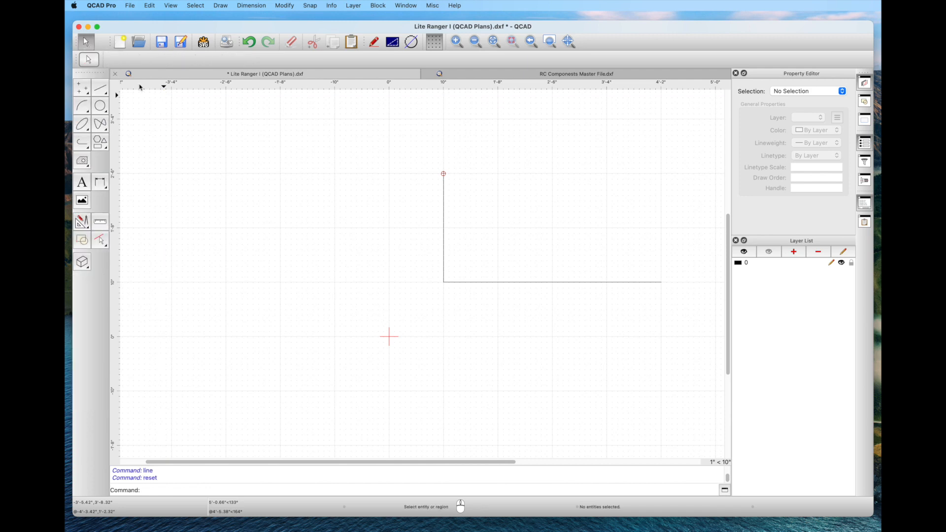
Step: Set the horizontal line's length to 2 ft 11 in
{"action": "left_click", "coordinate": [444, 235]}
{"action": "left_click", "coordinate": [500, 284]}
{"action": "left_click", "coordinate": [806, 217]}
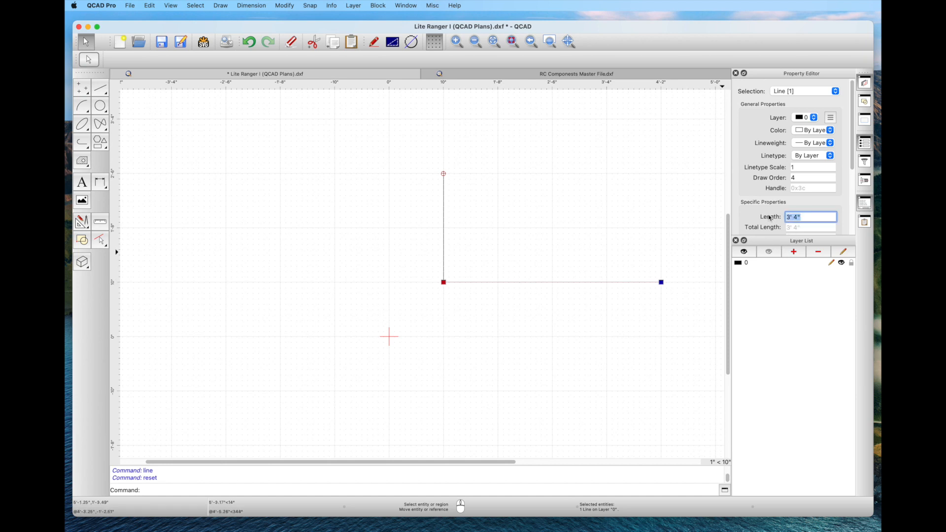
{"action": "key", "text": "Return"}
Step: Set the vertical line's length to 12 in and clear the selection
{"action": "left_click", "coordinate": [444, 230]}
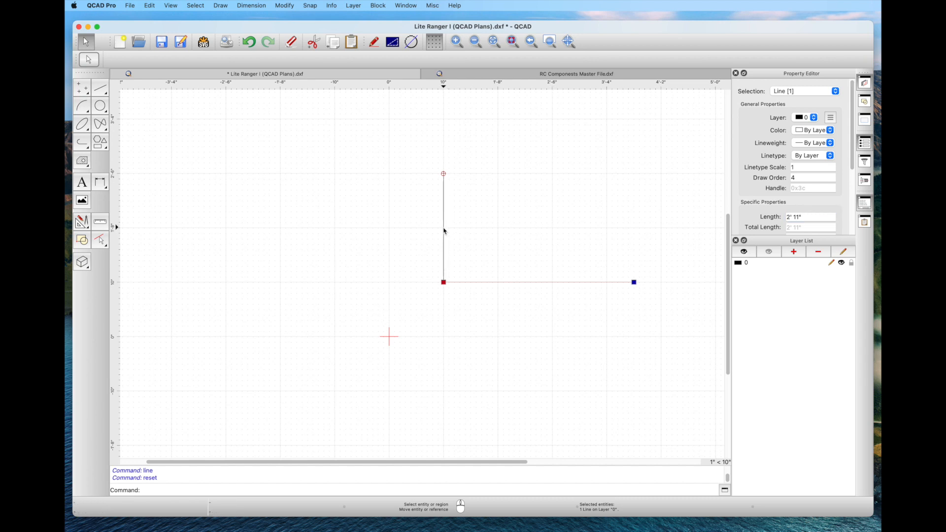
{"action": "left_click", "coordinate": [807, 216]}
{"action": "key", "text": "BackSpace"}
{"action": "key", "text": "BackSpace"}
{"action": "key", "text": "BackSpace"}
{"action": "key", "text": "BackSpace"}
{"action": "key", "text": "BackSpace"}
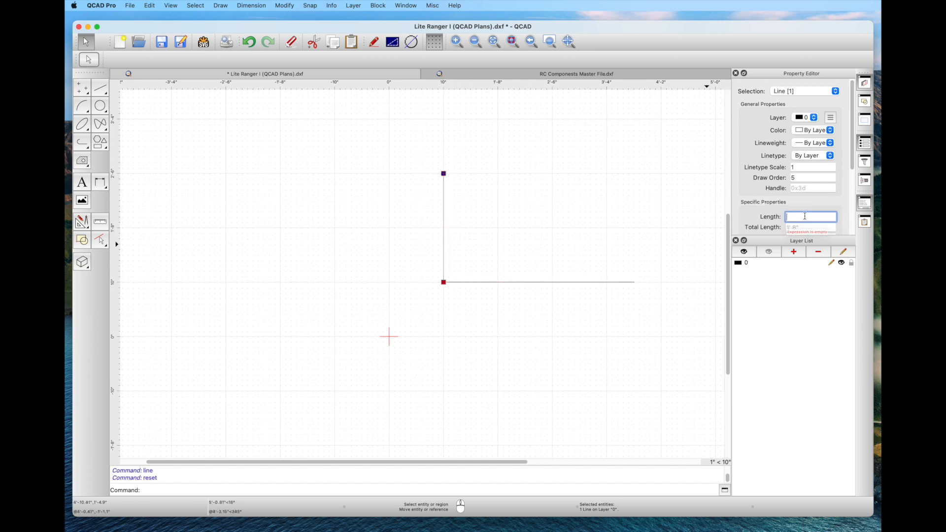
{"action": "type", "text": "12"}
{"action": "key", "text": "Return"}
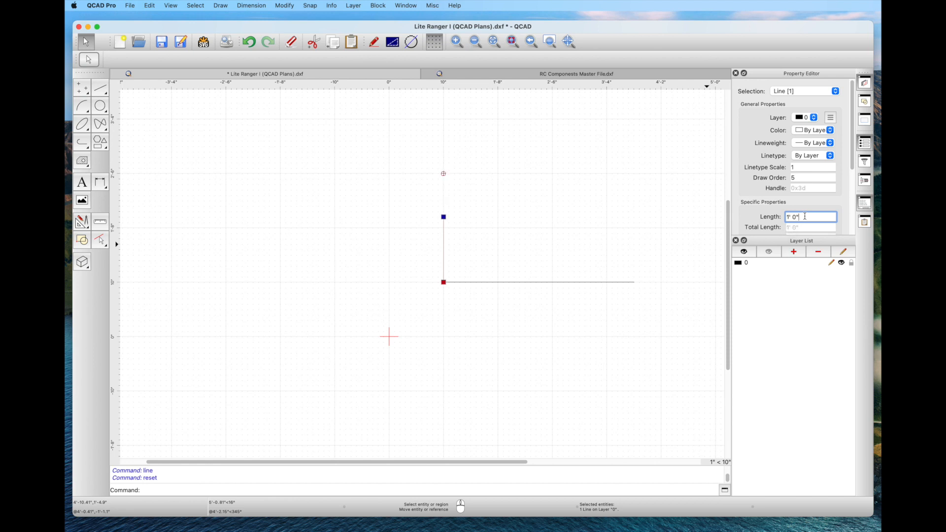
{"action": "left_click", "coordinate": [89, 41]}
{"action": "left_click", "coordinate": [349, 232]}
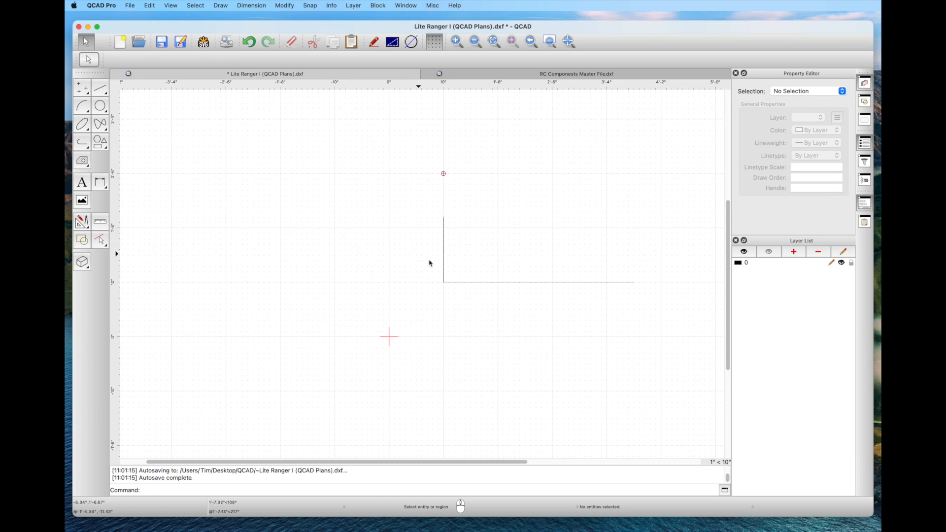
Step: Add a line parallel to the horizontal line, at a distance of 2 in above it
{"action": "left_click", "coordinate": [100, 88]}
{"action": "left_click", "coordinate": [81, 162]}
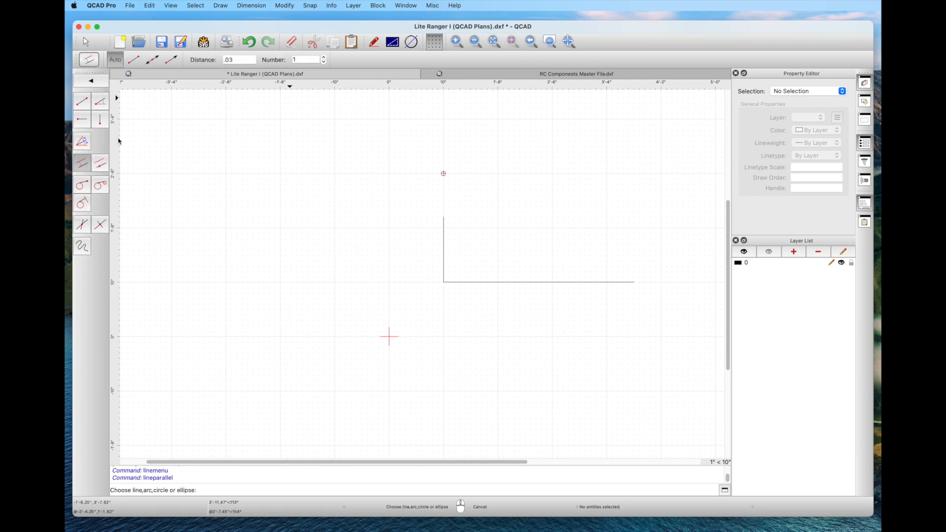
{"action": "left_click", "coordinate": [239, 60]}
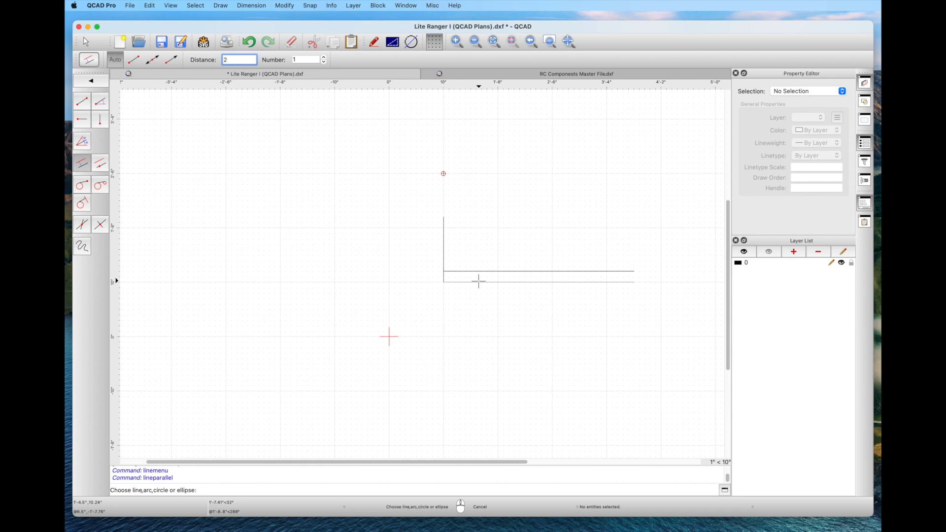
{"action": "key", "text": "Return"}
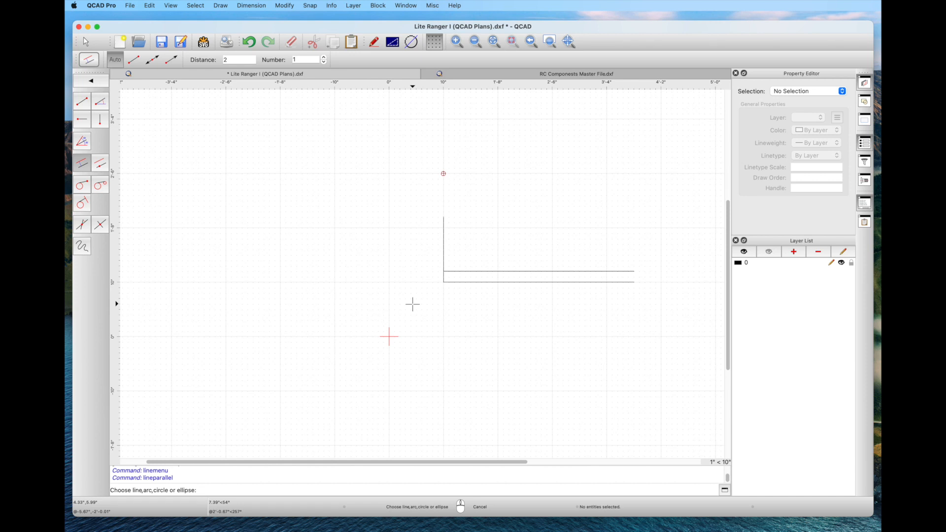
Step: Add a line parallel to the vertical line, at a distance of 3 in to its right
{"action": "middle_click_drag", "start_coordinate": [441, 315], "coordinate": [355, 351]}
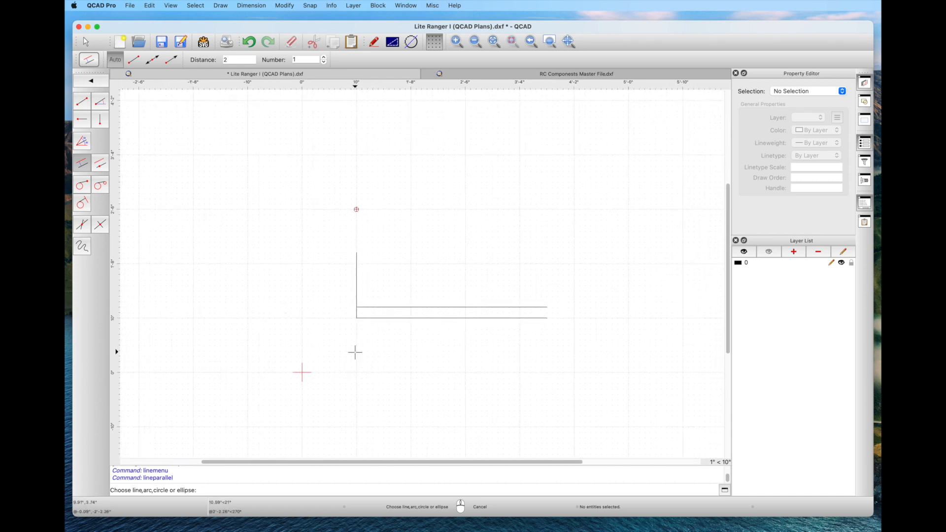
{"action": "scroll", "coordinate": [357, 348], "scroll_direction": "up", "scroll_amount": 3}
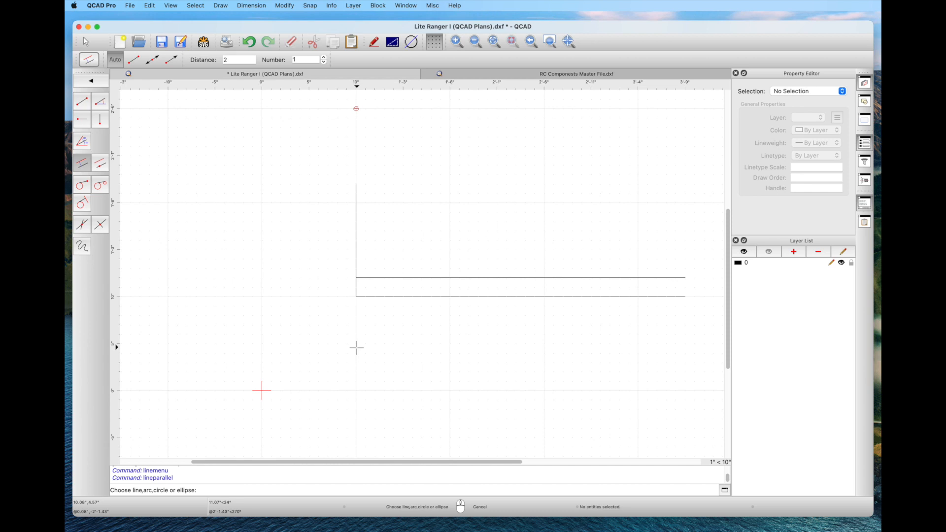
{"action": "left_click_drag", "start_coordinate": [229, 58], "coordinate": [214, 57]}
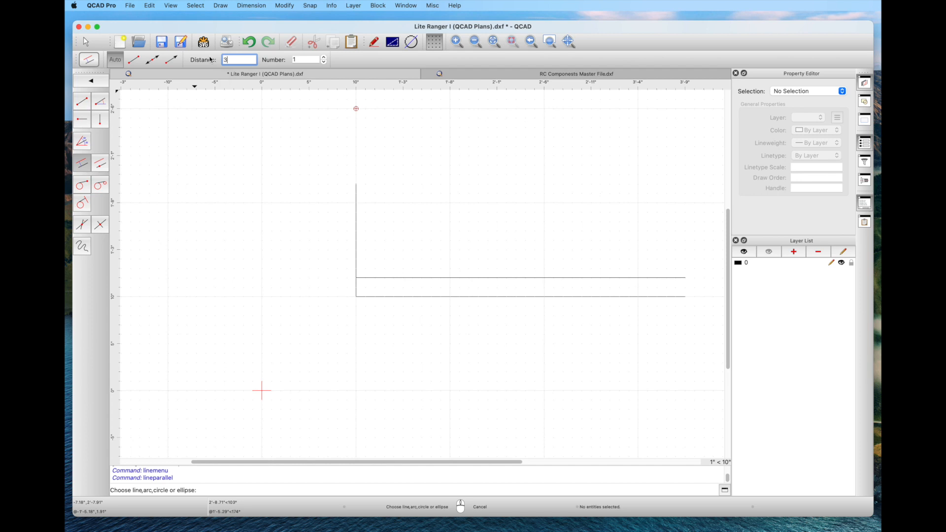
{"action": "left_click", "coordinate": [358, 259]}
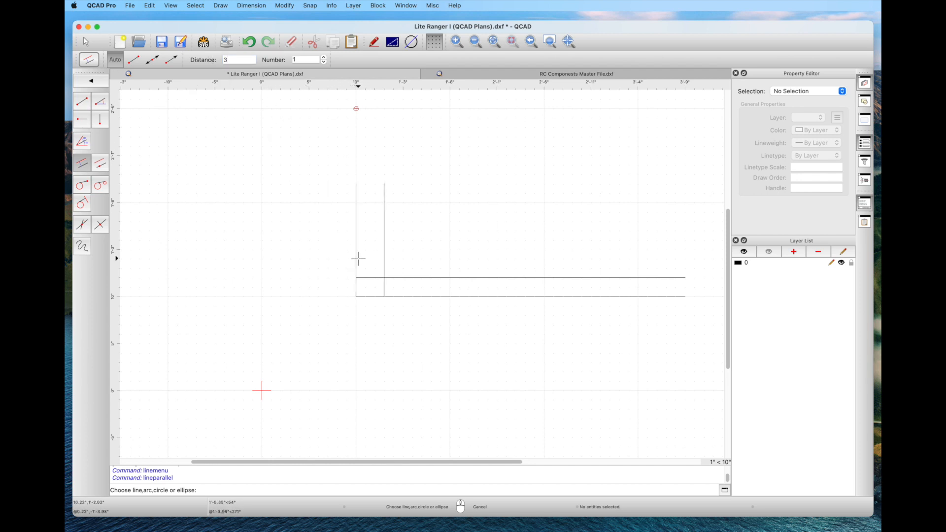
Step: Add two more parallel vertical lines, 5.5 in right of the second one and another 9 in further right
{"action": "double_click", "coordinate": [228, 60]}
{"action": "type", "text": "5.5"}
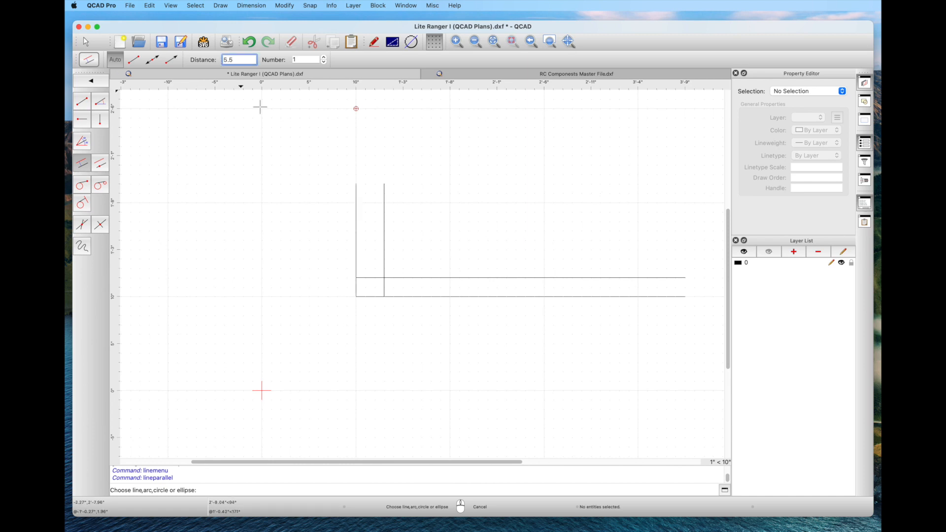
{"action": "left_click", "coordinate": [387, 251]}
{"action": "left_click_drag", "start_coordinate": [236, 59], "coordinate": [202, 63]}
{"action": "type", "text": "9"}
{"action": "left_click", "coordinate": [438, 251]}
{"action": "key", "text": "Escape"}
Step: Break out the segments of both horizontal lines that extend beyond the rightmost vertical line
{"action": "key", "text": "w"}
{"action": "key", "text": "m"}
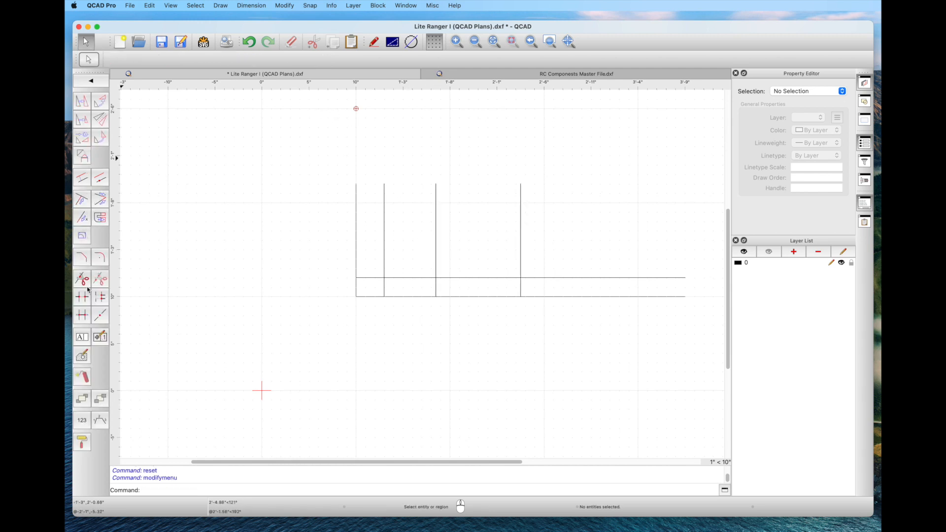
{"action": "left_click", "coordinate": [85, 296]}
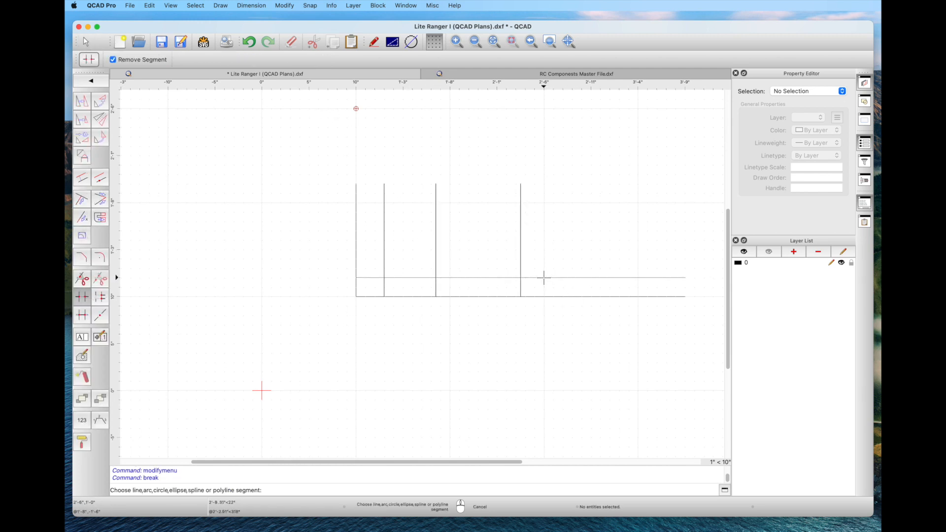
{"action": "left_click", "coordinate": [543, 296]}
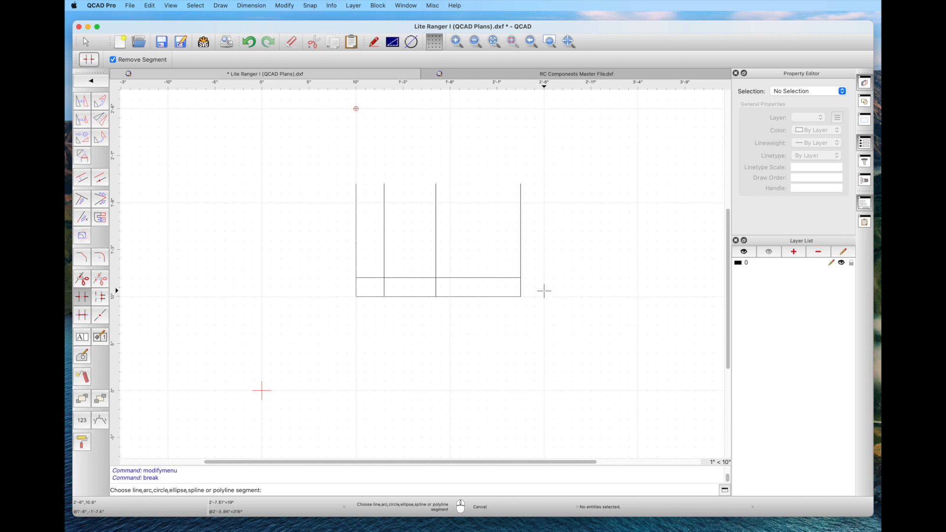
Step: Break out the segments of all four vertical lines that rise above the upper horizontal line
{"action": "left_click", "coordinate": [520, 256]}
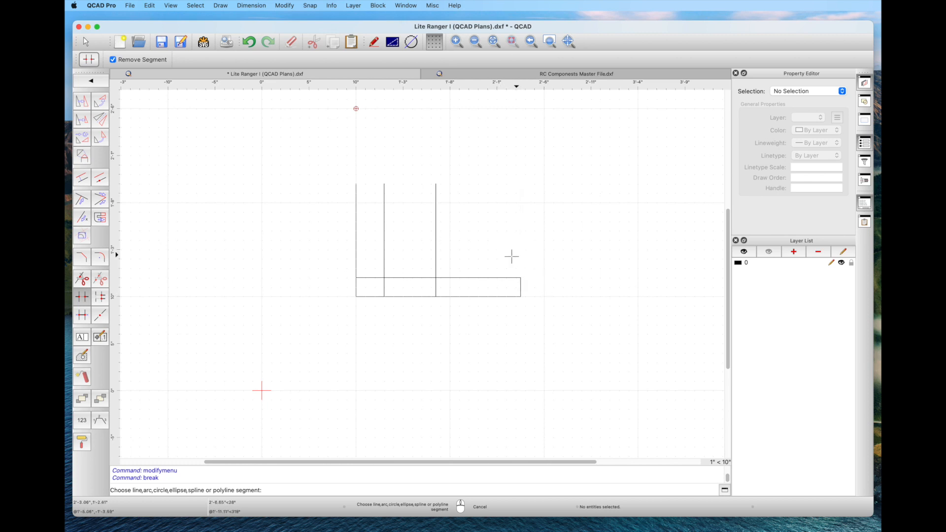
{"action": "left_click", "coordinate": [435, 262]}
{"action": "left_click", "coordinate": [384, 262]}
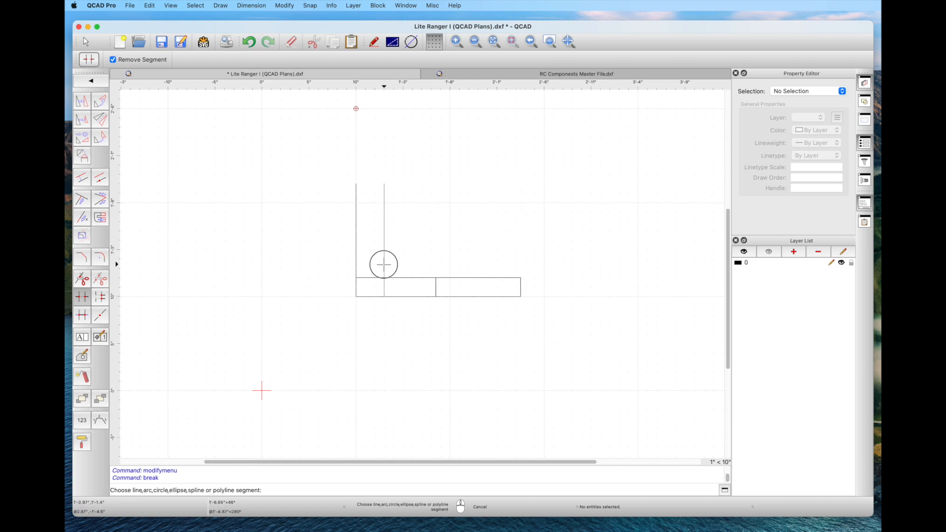
{"action": "left_click", "coordinate": [354, 265]}
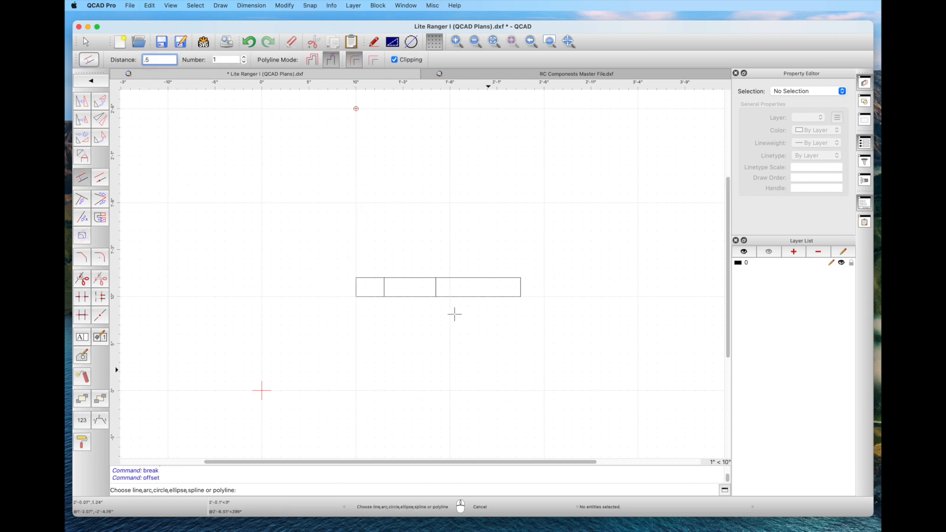
Step: Offset the rectangle's bottom edge upward by 0.5 in
{"action": "scroll", "coordinate": [455, 314], "scroll_direction": "up", "scroll_amount": 5}
{"action": "middle_click_drag", "start_coordinate": [345, 274], "coordinate": [449, 312]}
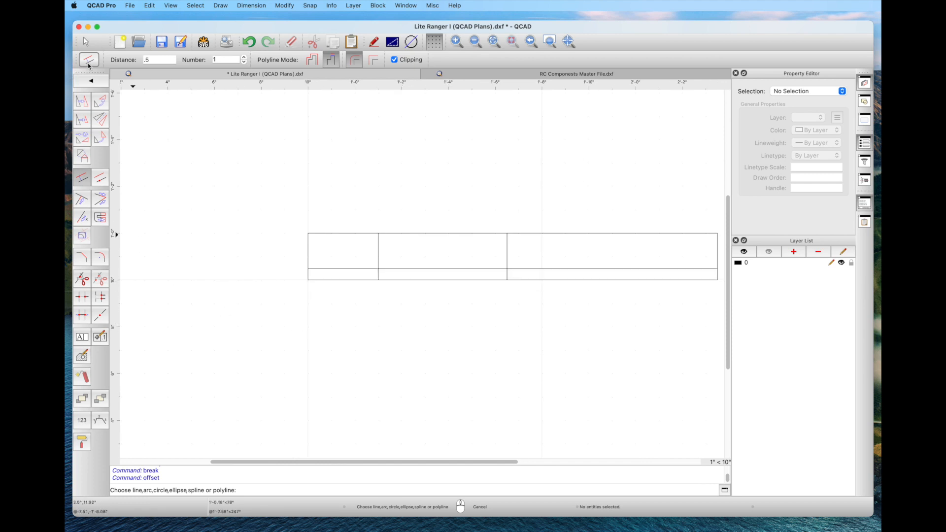
{"action": "left_click", "coordinate": [84, 42]}
Step: Draw a diagonal line from the base of the first inner vertical line to the left end of the 0.5 in offset line
{"action": "left_click", "coordinate": [100, 94]}
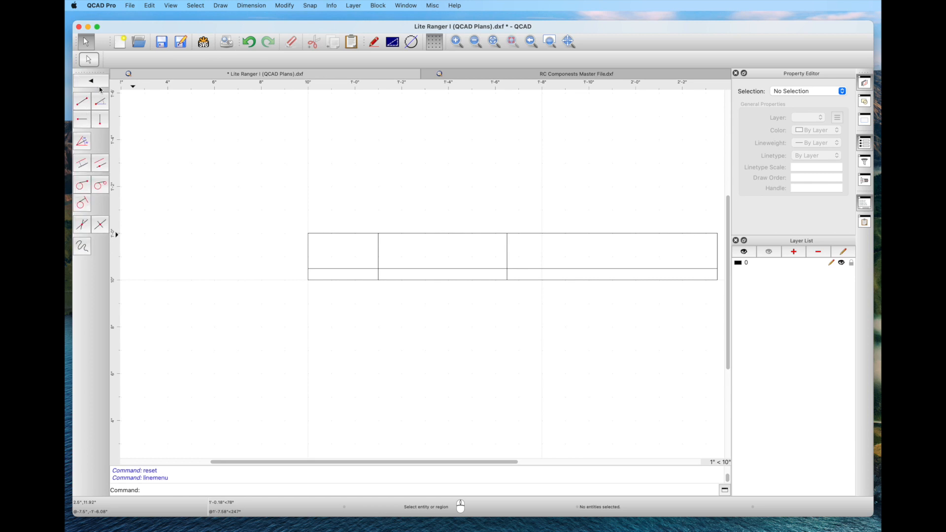
{"action": "left_click", "coordinate": [82, 102]}
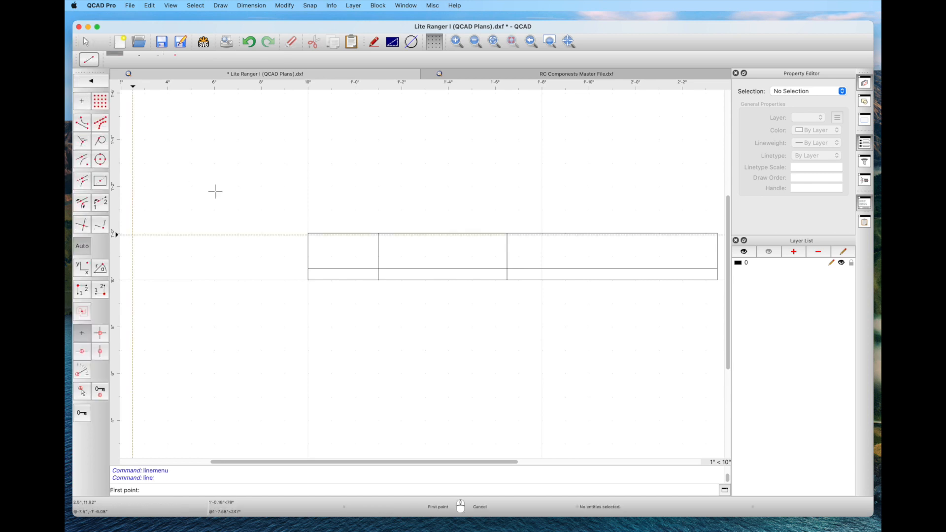
{"action": "left_click", "coordinate": [378, 280]}
{"action": "left_click", "coordinate": [308, 268]}
{"action": "right_click", "coordinate": [270, 292]}
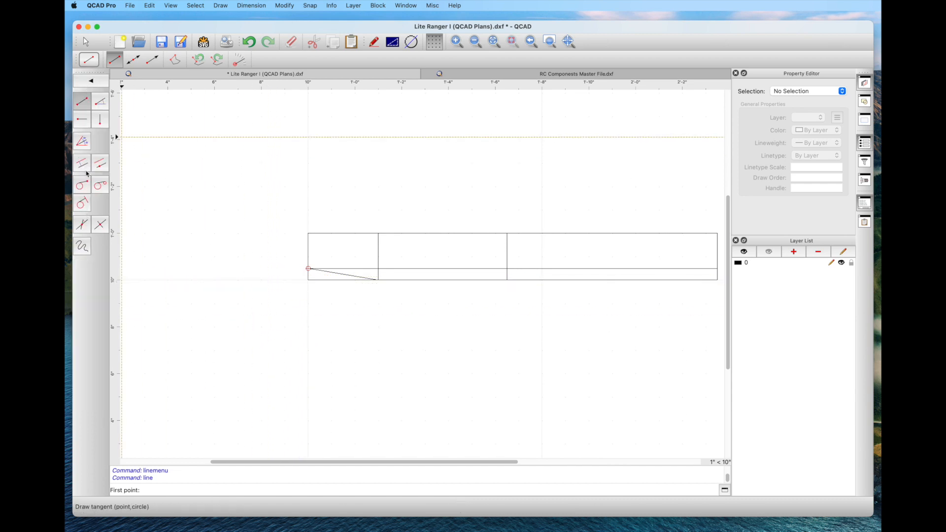
{"action": "left_click", "coordinate": [85, 42]}
Step: Break out the corner segments below the diagonal at the lower-left, and delete the horizontal offset line inside the rectangle
{"action": "left_click", "coordinate": [81, 225]}
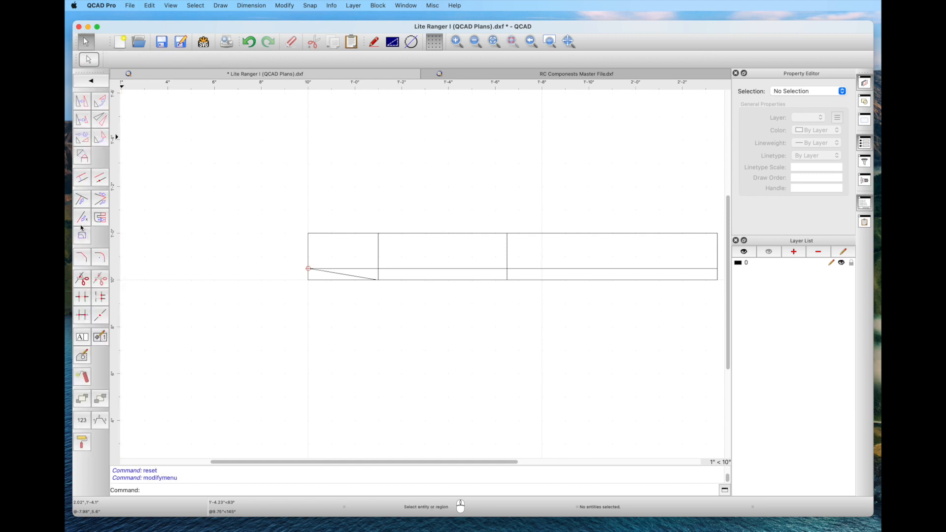
{"action": "left_click", "coordinate": [82, 298]}
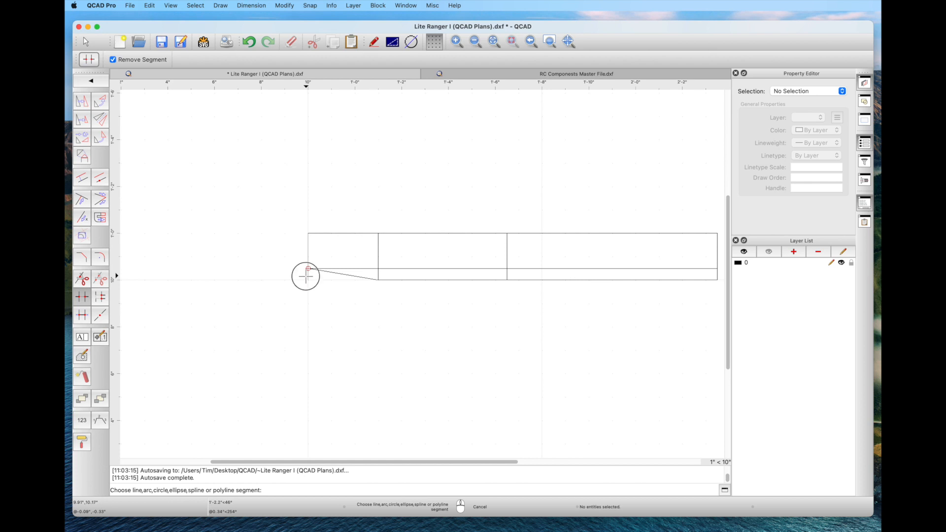
{"action": "left_click", "coordinate": [86, 41]}
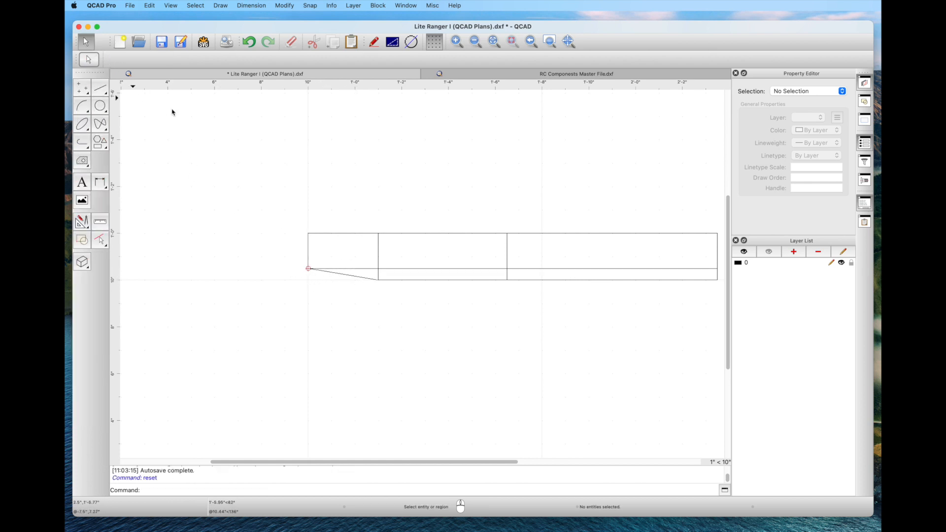
{"action": "left_click", "coordinate": [353, 269]}
{"action": "key", "text": "Delete"}
Step: Offset the top edge downward by 0.5 in, and draw a diagonal from the second inner vertical's base to the offset line's right end
{"action": "key", "text": "p"}
{"action": "key", "text": "a"}
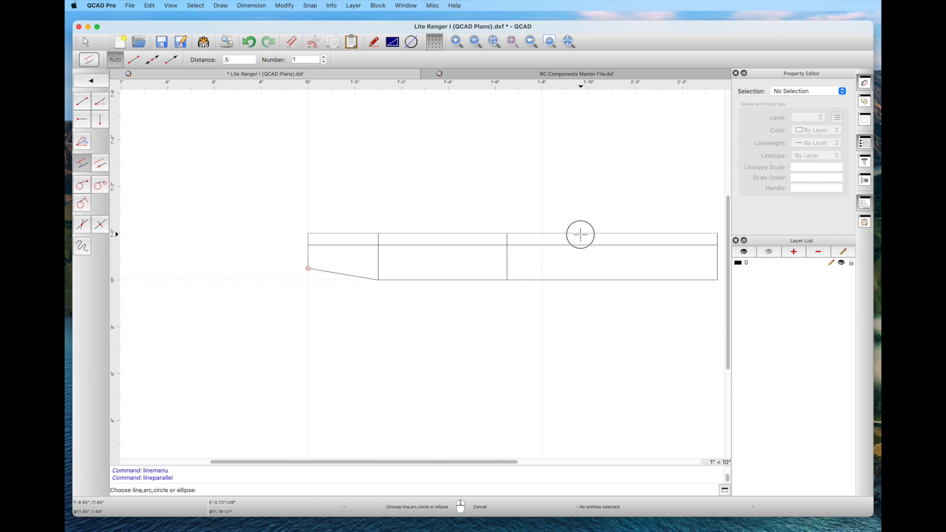
{"action": "left_click", "coordinate": [82, 101]}
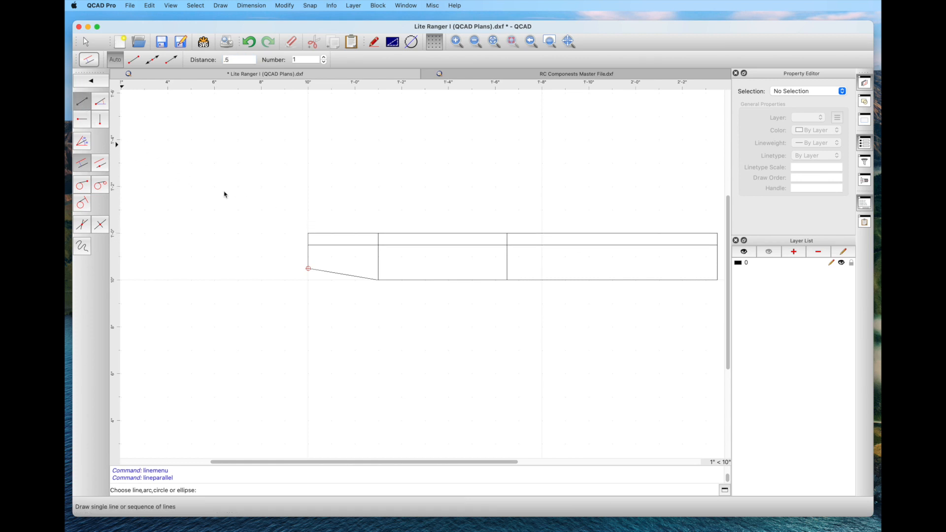
{"action": "left_click", "coordinate": [507, 279]}
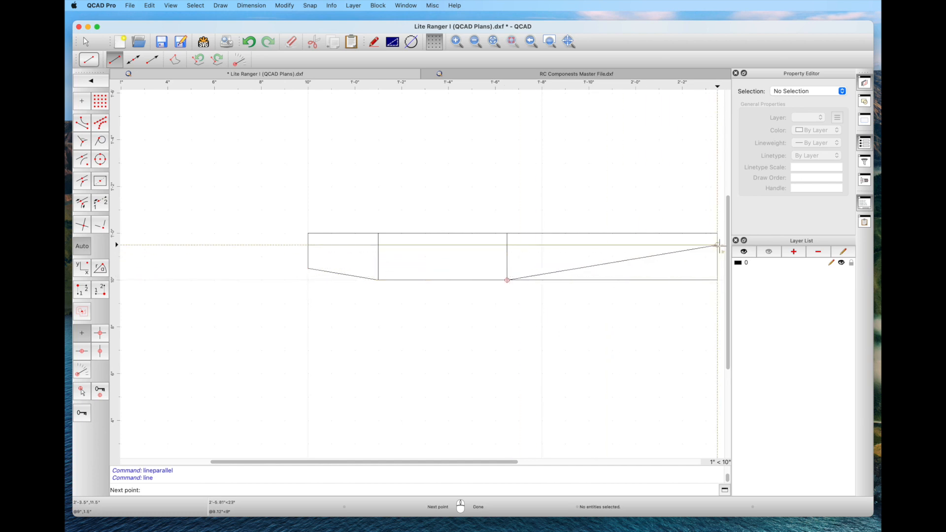
{"action": "left_click", "coordinate": [719, 246]}
{"action": "right_click", "coordinate": [719, 324]}
Step: Break out the corner segments below the diagonal at the lower-right, and delete the horizontal offset line inside the outline
{"action": "key", "text": "w"}
{"action": "key", "text": "m"}
{"action": "left_click", "coordinate": [85, 302]}
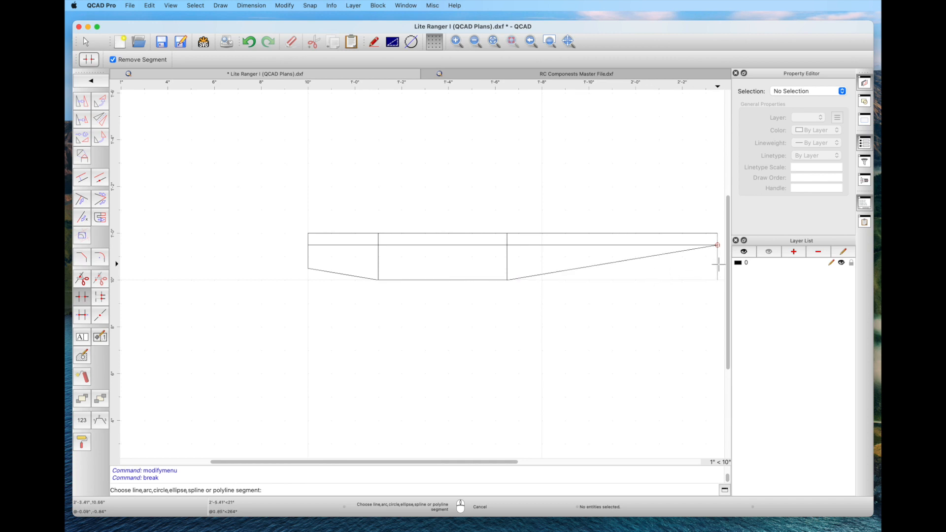
{"action": "key", "text": "Escape"}
{"action": "left_click", "coordinate": [412, 245]}
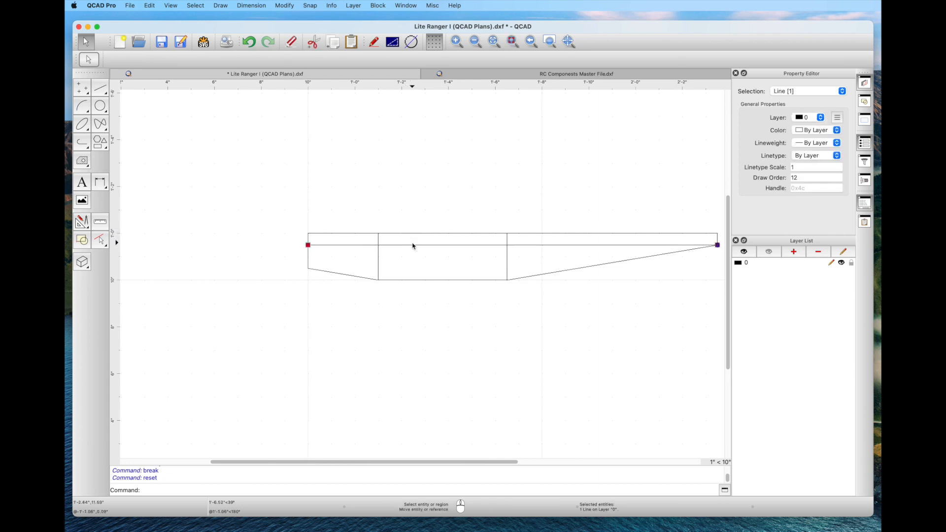
{"action": "key", "text": "Delete"}
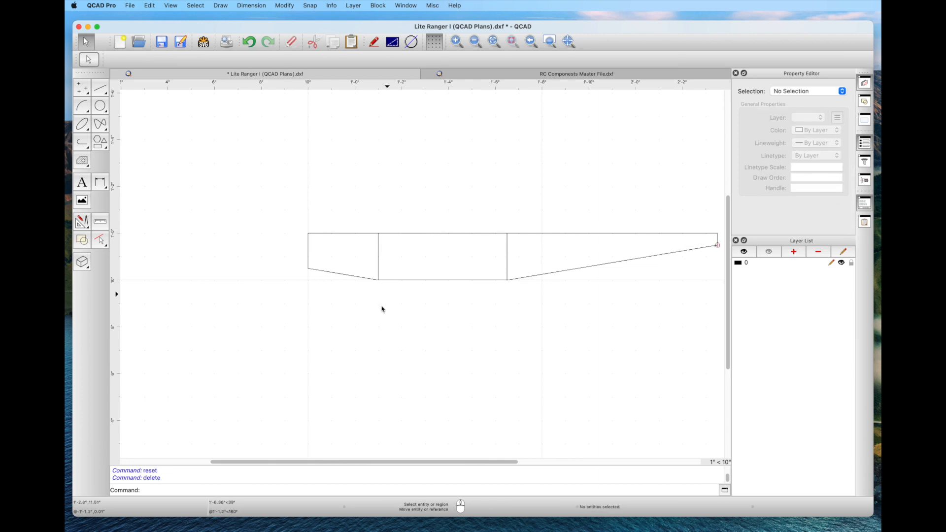
Step: Trim the raised horizontal line past the short vertical, and draw a sloping line from its left end to the second inner vertical's top
{"action": "middle_click_drag", "start_coordinate": [390, 333], "coordinate": [313, 345]}
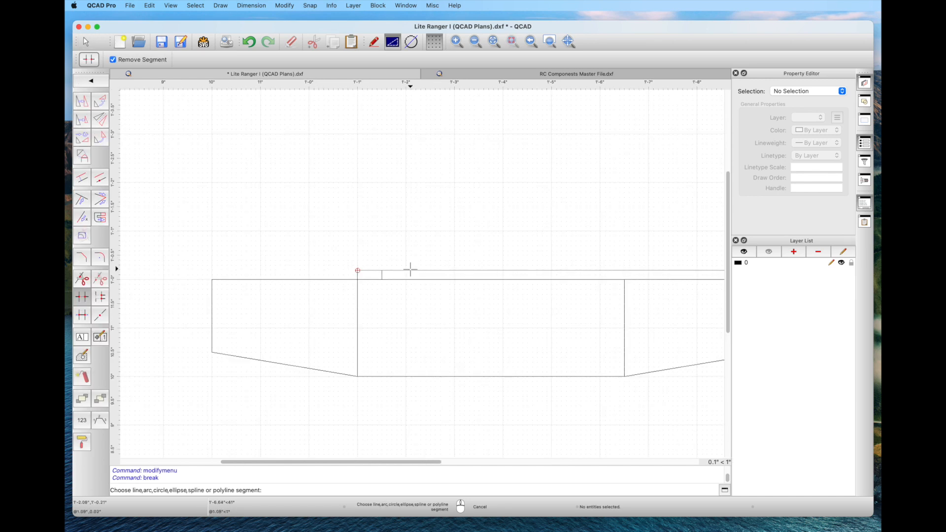
{"action": "left_click", "coordinate": [410, 270]}
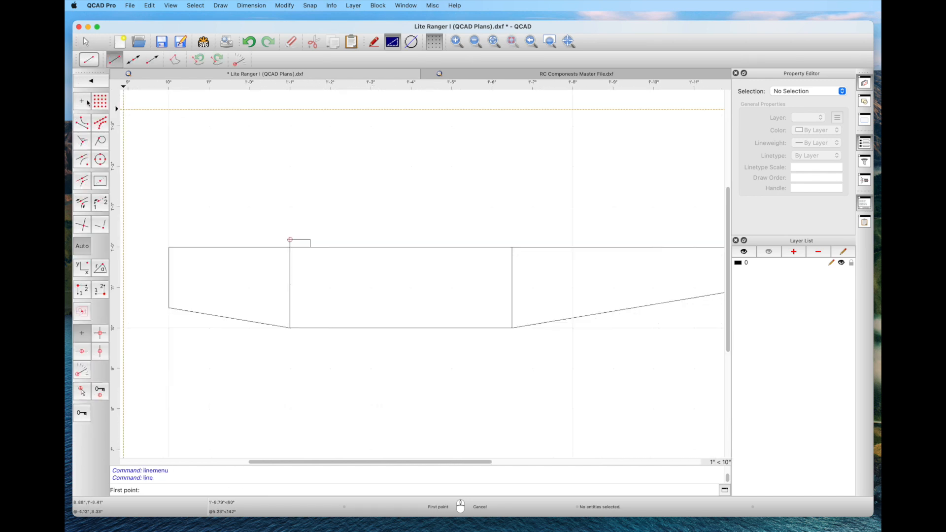
{"action": "left_click", "coordinate": [290, 240]}
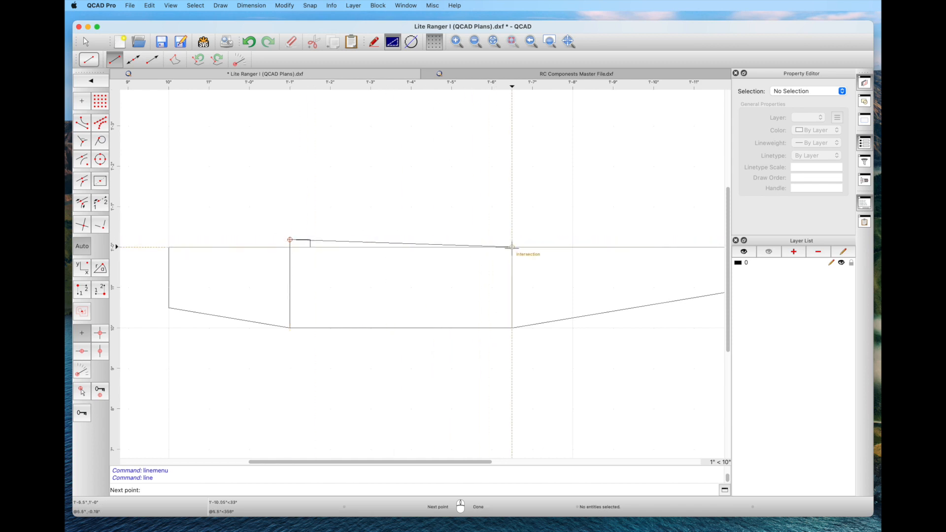
{"action": "left_click", "coordinate": [512, 246]}
{"action": "right_click", "coordinate": [512, 247]}
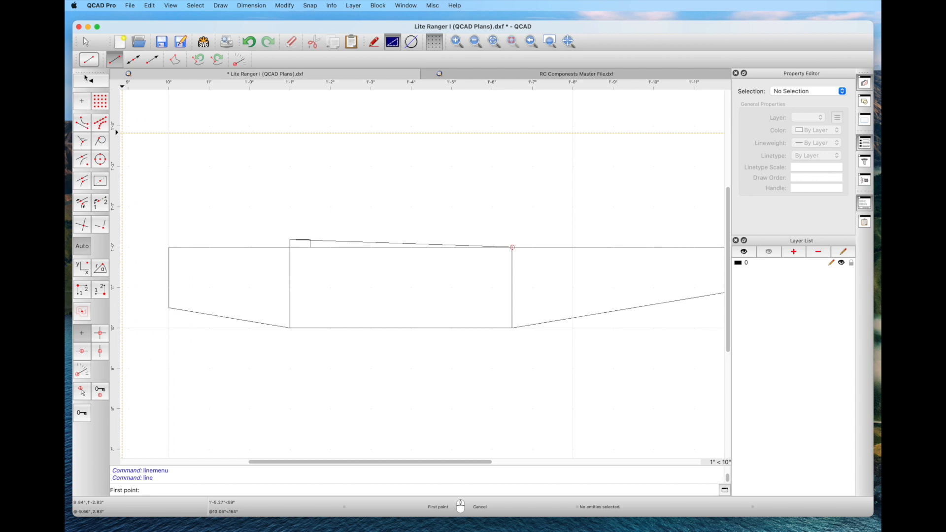
Step: Break out the short horizontal and vertical segments that rise above the sloping line near its left end
{"action": "left_click", "coordinate": [86, 44]}
{"action": "left_click", "coordinate": [82, 231]}
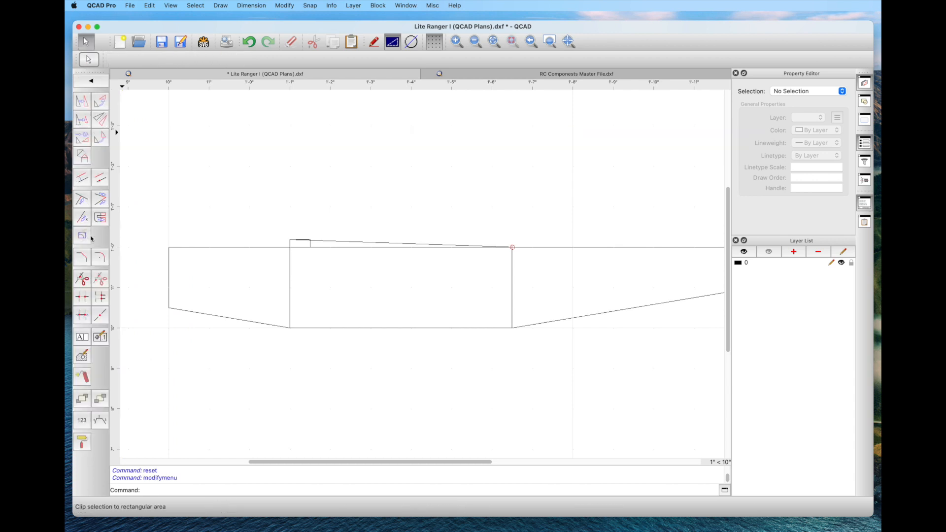
{"action": "left_click", "coordinate": [82, 297]}
{"action": "scroll", "coordinate": [296, 251], "scroll_direction": "up", "scroll_amount": 6}
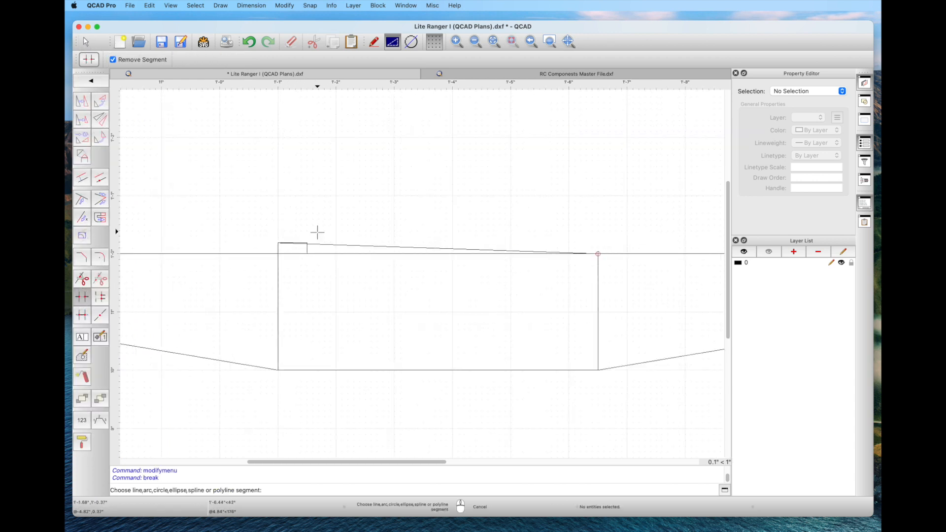
{"action": "scroll", "coordinate": [279, 260], "scroll_direction": "up", "scroll_amount": 3}
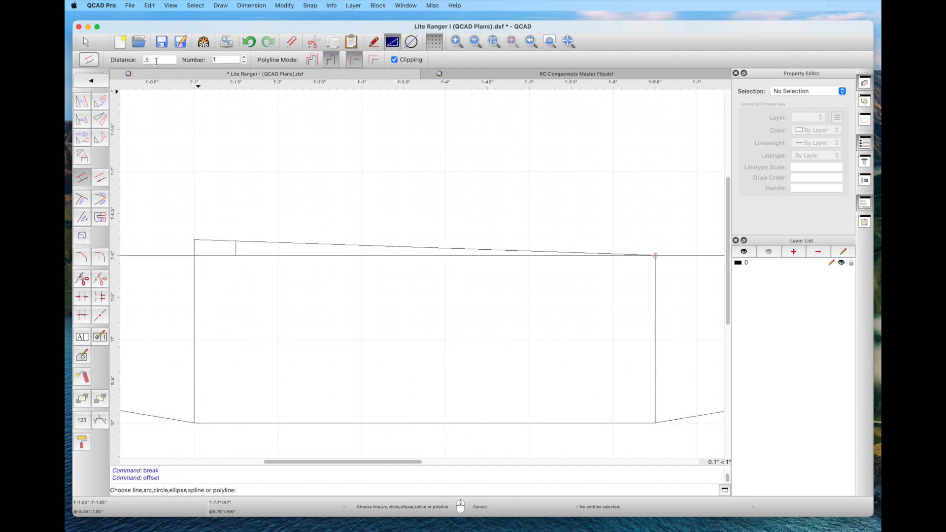
Step: Offset the sloping line upward by 3/16 in, and close both ends between the two sloping lines with short vertical lines
{"action": "left_click_drag", "start_coordinate": [157, 61], "coordinate": [124, 56]}
{"action": "type", "text": "3/16"}
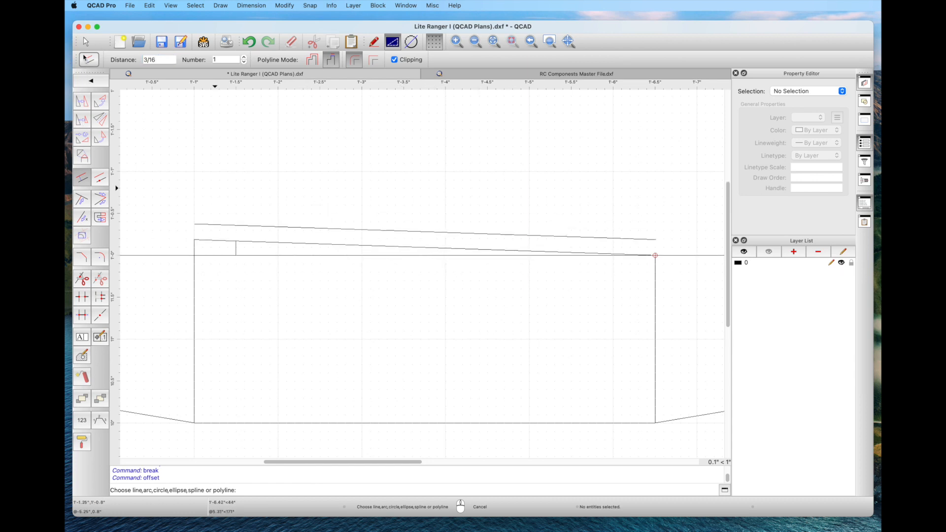
{"action": "left_click", "coordinate": [90, 82]}
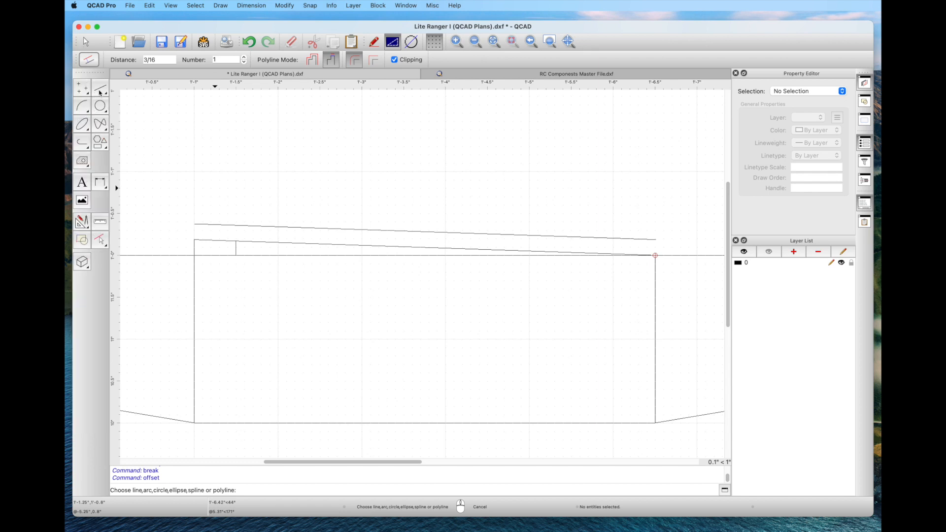
{"action": "left_click", "coordinate": [82, 102]}
{"action": "left_click", "coordinate": [81, 103]}
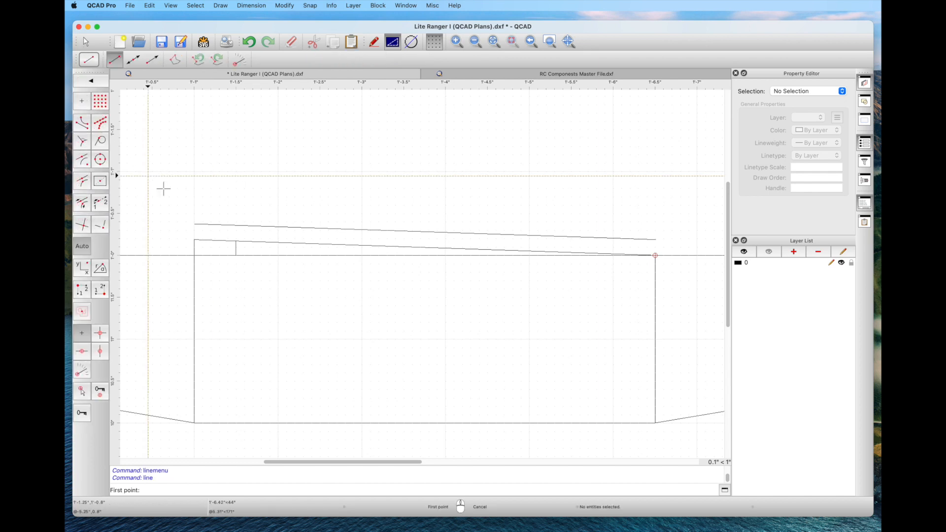
{"action": "left_click", "coordinate": [194, 239]}
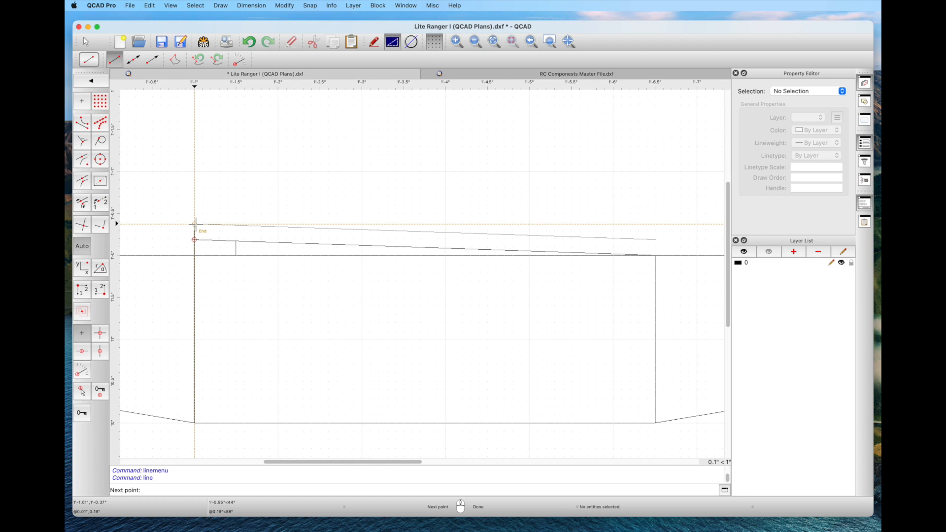
{"action": "left_click", "coordinate": [194, 224]}
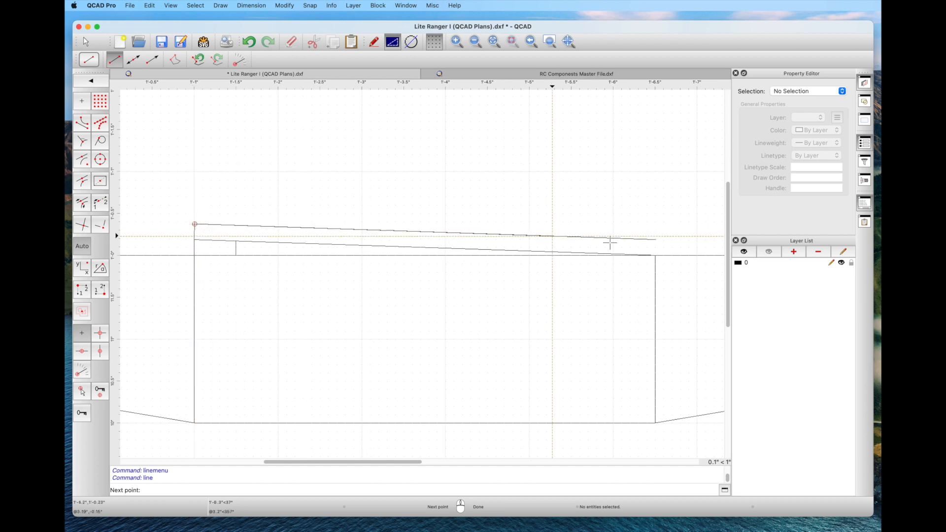
{"action": "right_click", "coordinate": [655, 255]}
{"action": "left_click", "coordinate": [655, 255]}
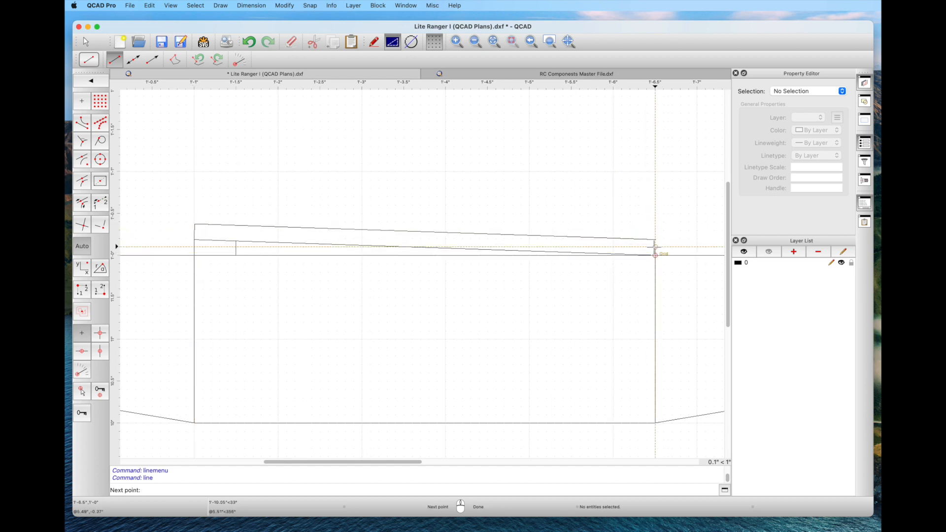
{"action": "left_click", "coordinate": [654, 240]}
{"action": "right_click", "coordinate": [655, 239]}
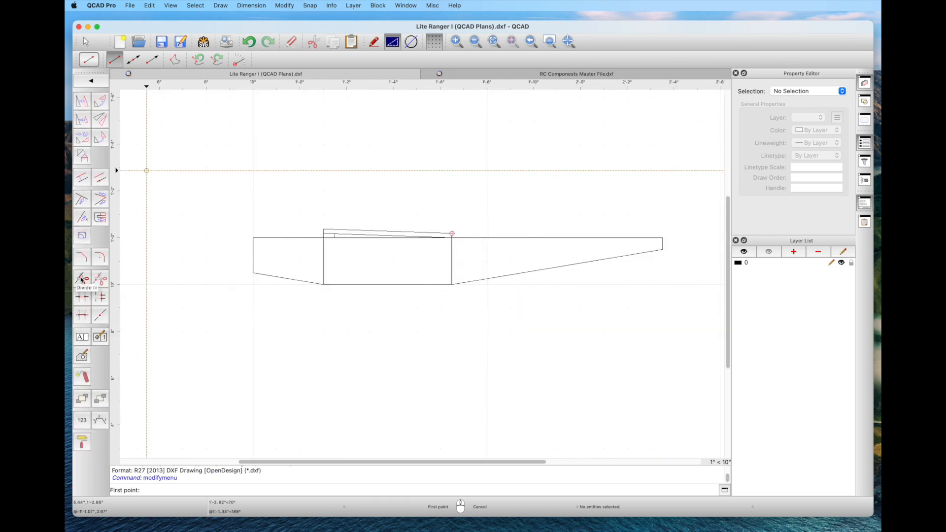
Step: Divide the first inner vertical line where it crosses the upper horizontal line, and check the inner verticals by selecting each
{"action": "left_click", "coordinate": [82, 279]}
{"action": "scroll", "coordinate": [326, 246], "scroll_direction": "up", "scroll_amount": 5}
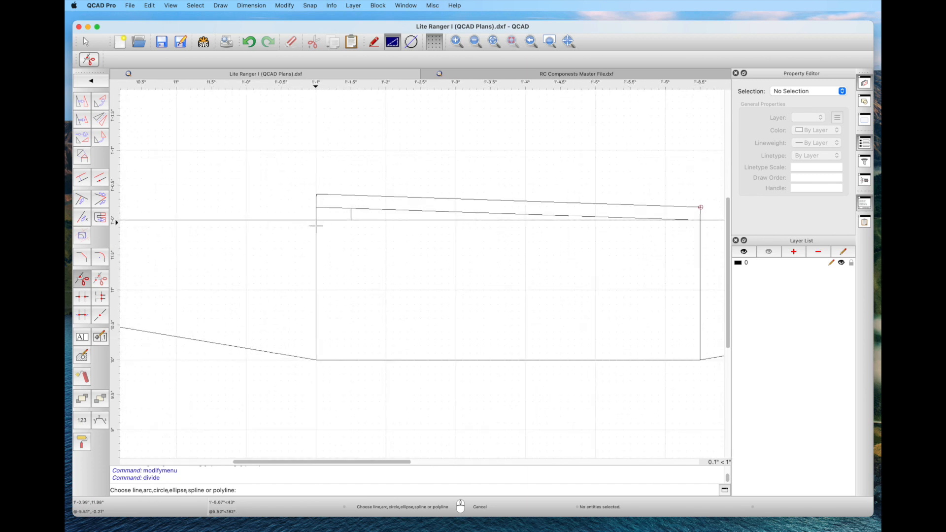
{"action": "left_click", "coordinate": [316, 221]}
{"action": "left_click", "coordinate": [316, 220]}
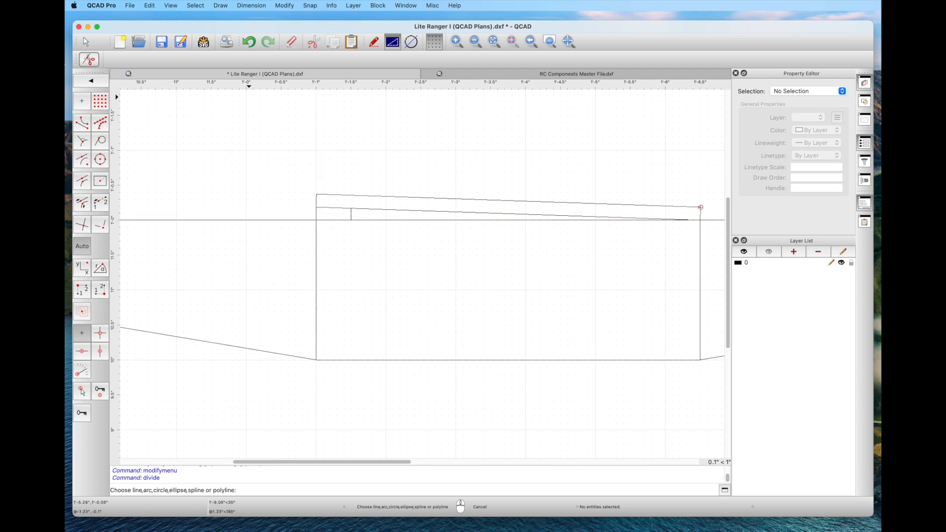
{"action": "left_click", "coordinate": [85, 42]}
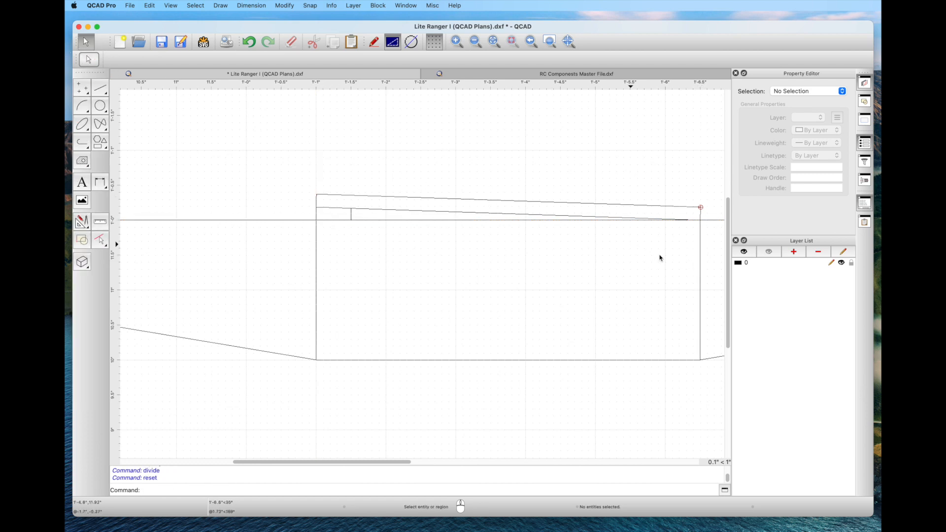
{"action": "left_click", "coordinate": [700, 267]}
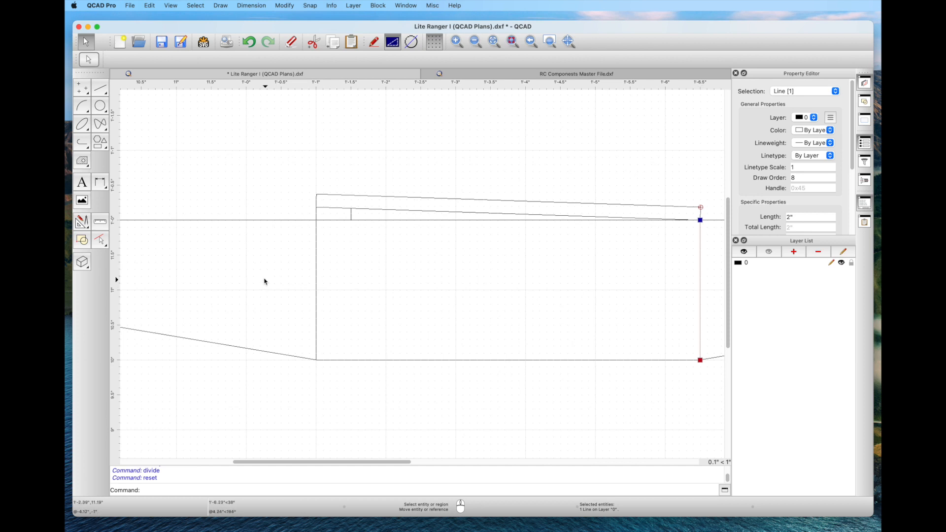
{"action": "left_click", "coordinate": [317, 281]}
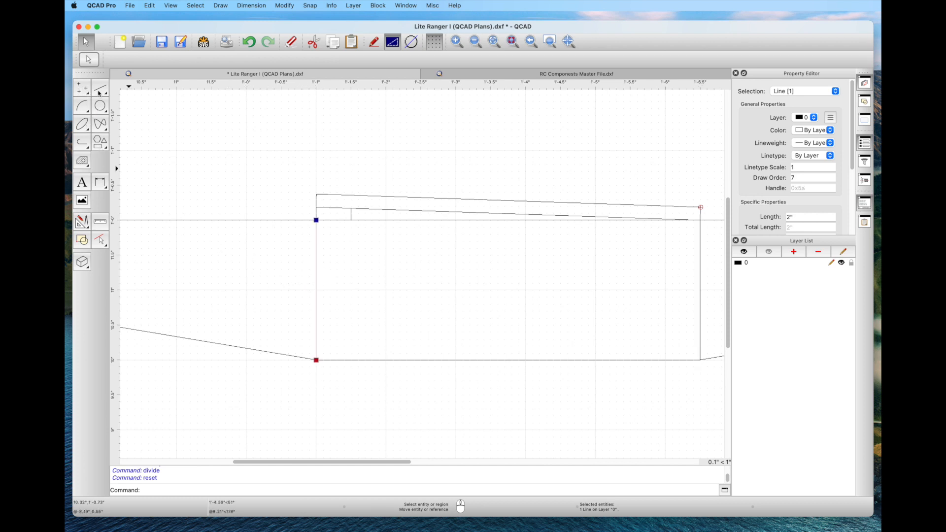
Step: Offset both inner vertical lines toward the inside of the middle section by 3/16 in
{"action": "left_click", "coordinate": [100, 88]}
{"action": "left_click", "coordinate": [78, 169]}
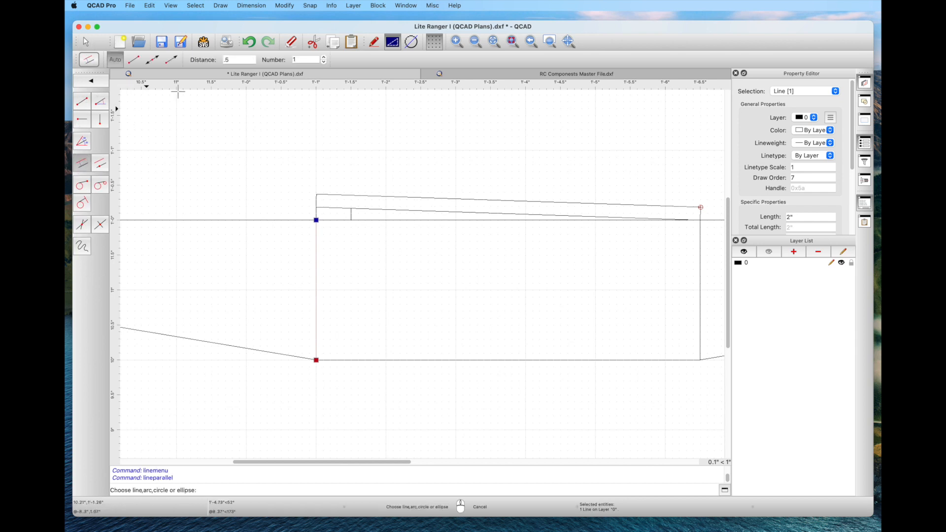
{"action": "left_click", "coordinate": [232, 59]}
{"action": "type", "text": "3/16"}
{"action": "left_click", "coordinate": [319, 278]}
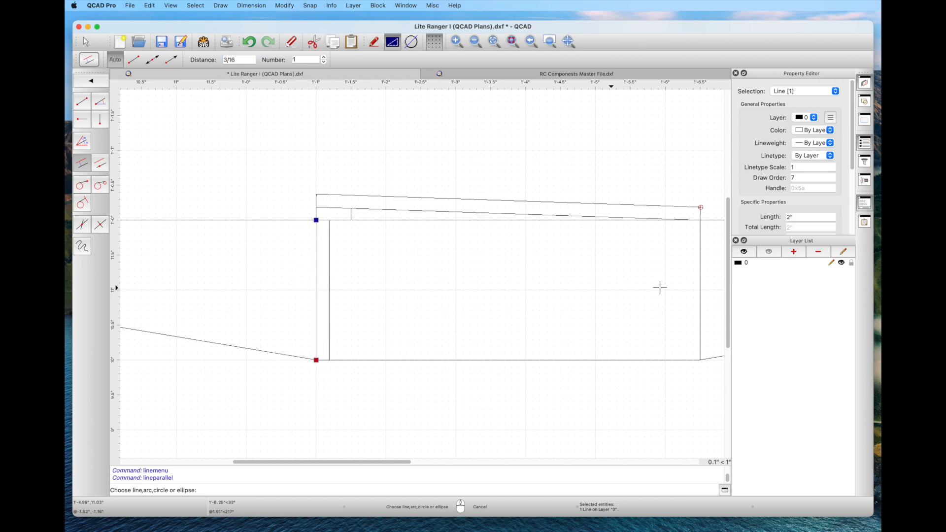
{"action": "left_click", "coordinate": [699, 277]}
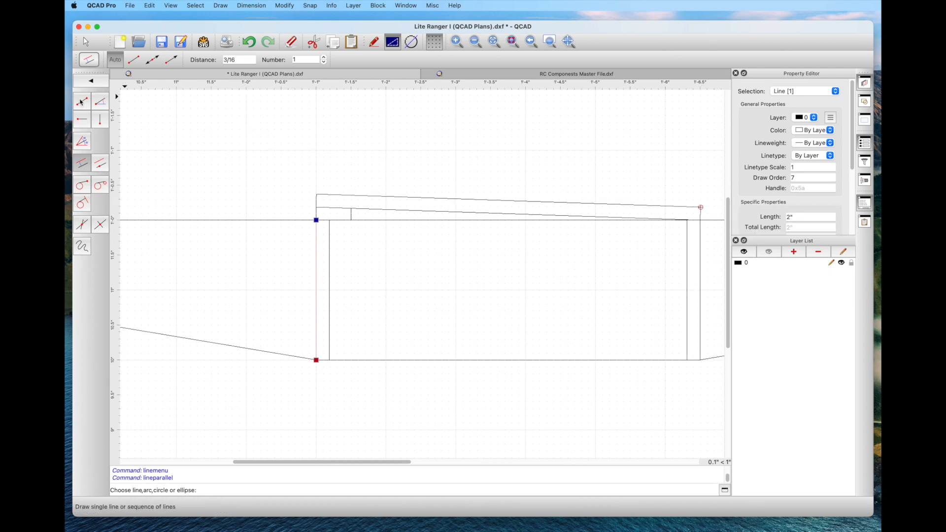
{"action": "left_click", "coordinate": [85, 41]}
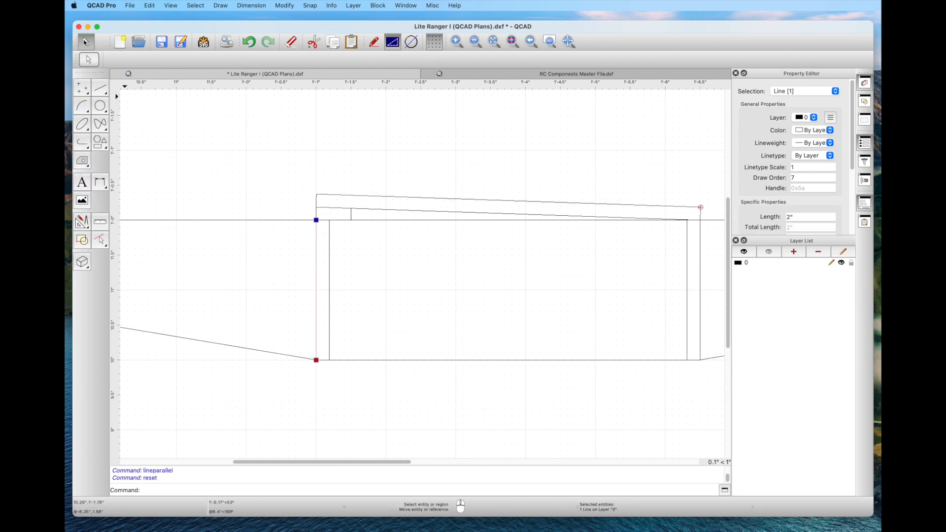
Step: Set the linetype of the first inner vertical line below the upper horizontal line to ISO dash
{"action": "left_click", "coordinate": [190, 142]}
{"action": "left_click", "coordinate": [317, 268]}
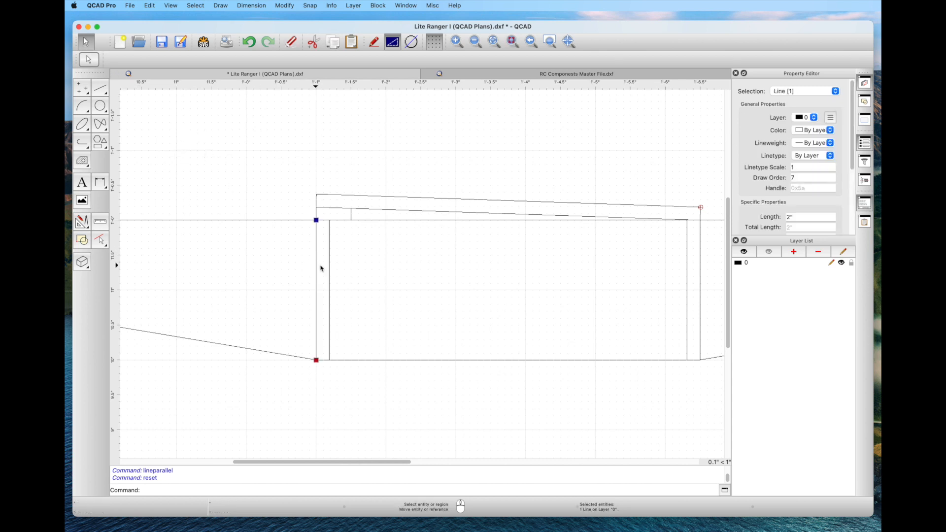
{"action": "left_click", "coordinate": [831, 157]}
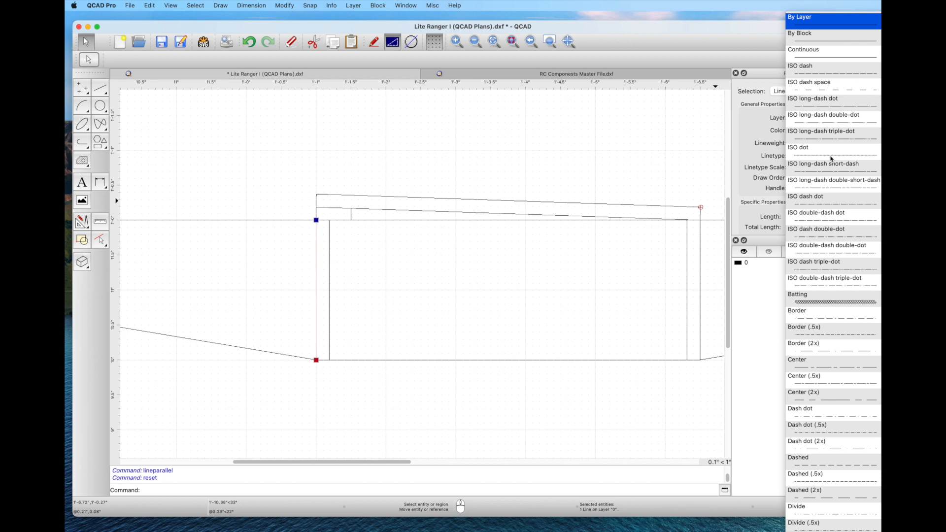
{"action": "left_click", "coordinate": [835, 74]}
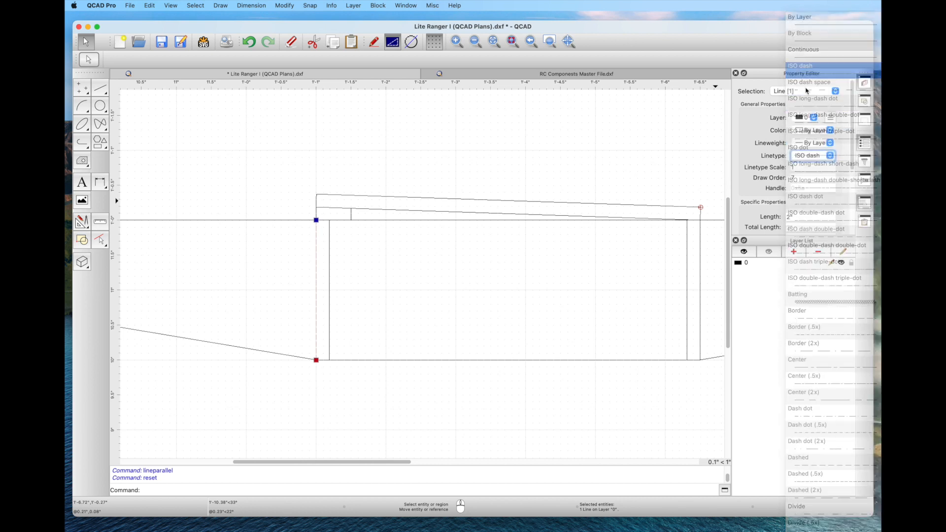
{"action": "key", "text": "Escape"}
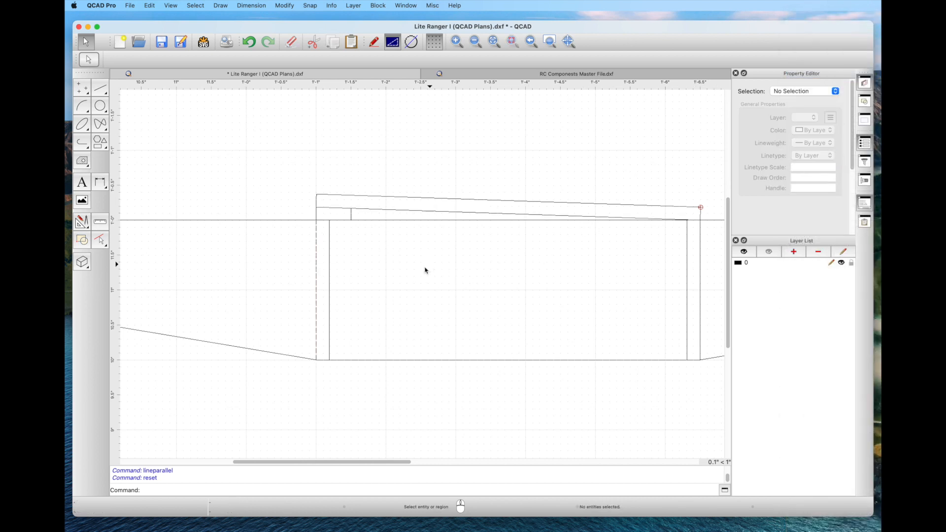
Step: Set the linetype of the 3/16 in offset line beside the first inner vertical to ISO dash
{"action": "left_click", "coordinate": [330, 288]}
{"action": "left_click", "coordinate": [822, 155]}
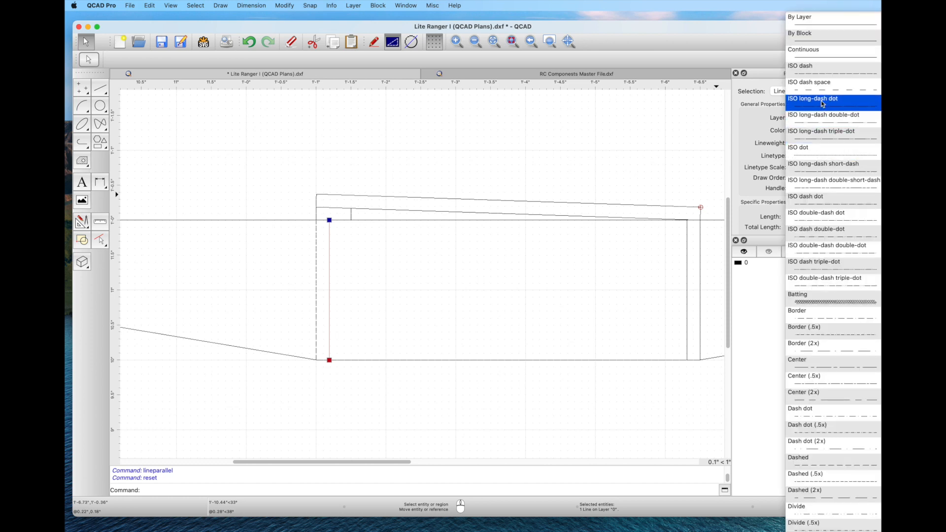
{"action": "left_click", "coordinate": [818, 73]}
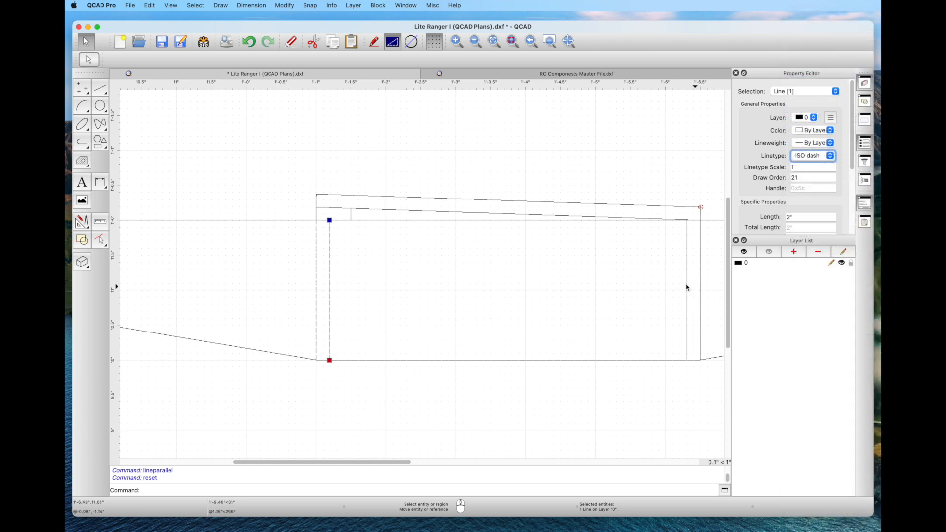
Step: Set the linetype of the second inner vertical line and its 3/16 in offset line to ISO dash
{"action": "left_click", "coordinate": [687, 288]}
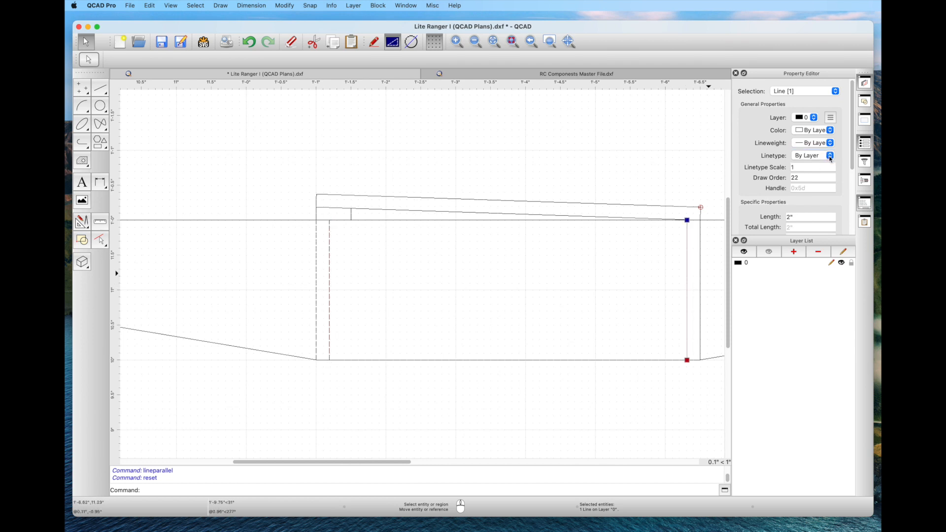
{"action": "left_click", "coordinate": [831, 157]}
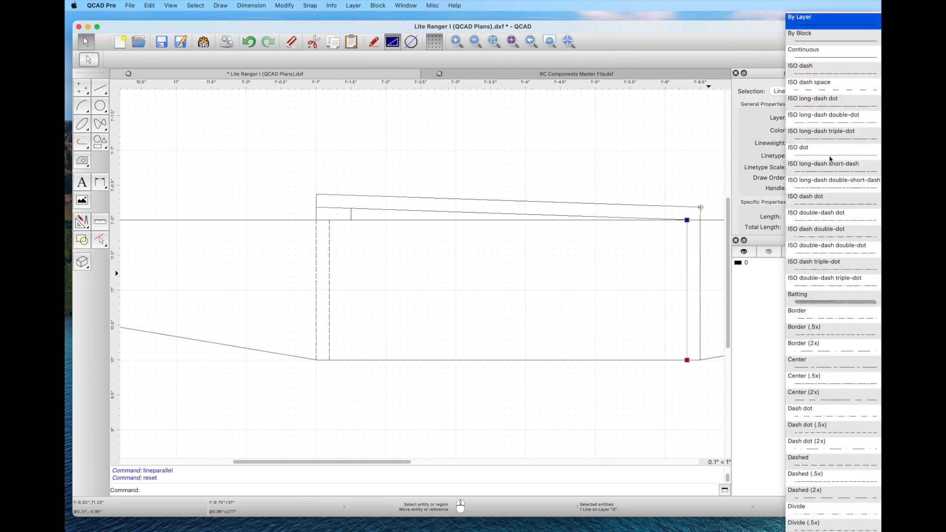
{"action": "left_click", "coordinate": [819, 75]}
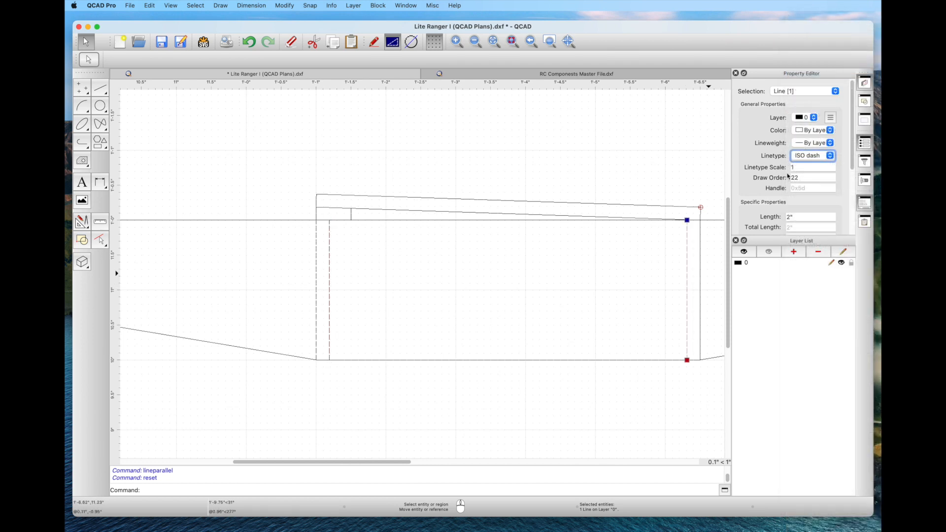
{"action": "left_click", "coordinate": [699, 290]}
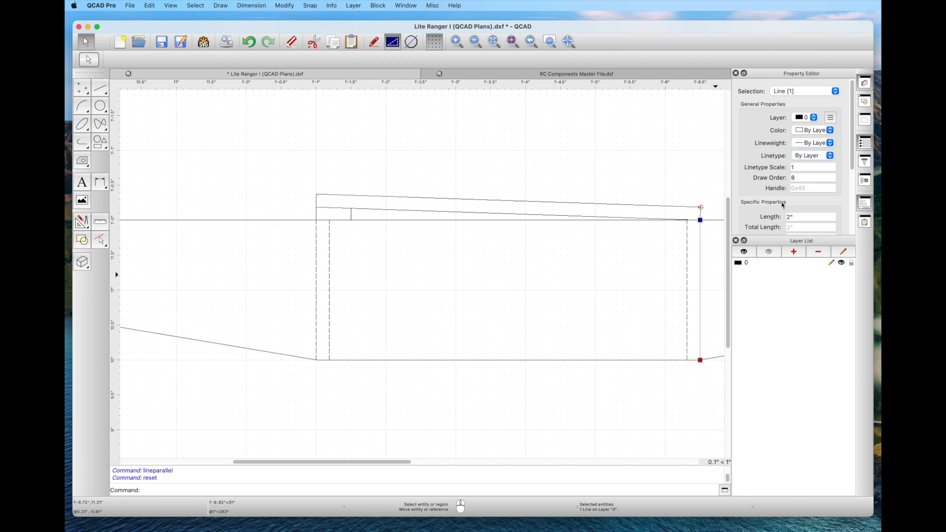
{"action": "left_click", "coordinate": [830, 157]}
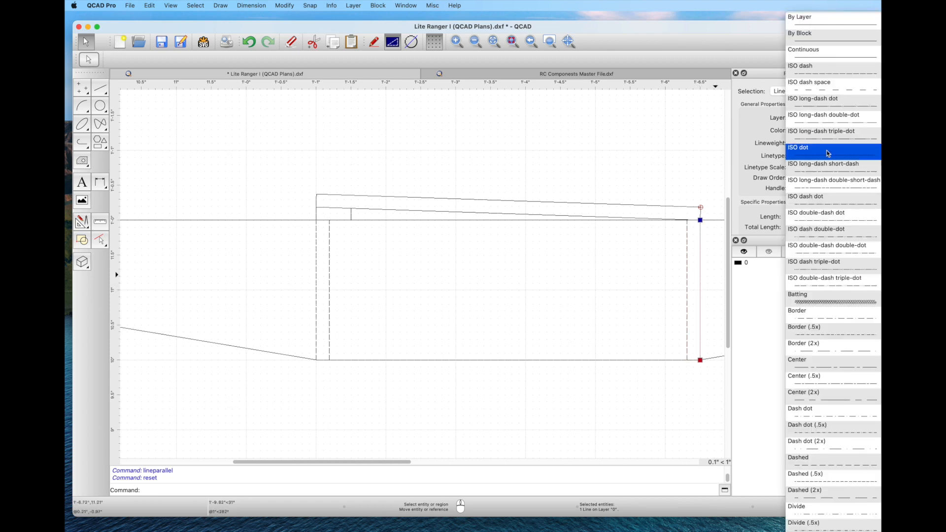
{"action": "left_click", "coordinate": [810, 75]}
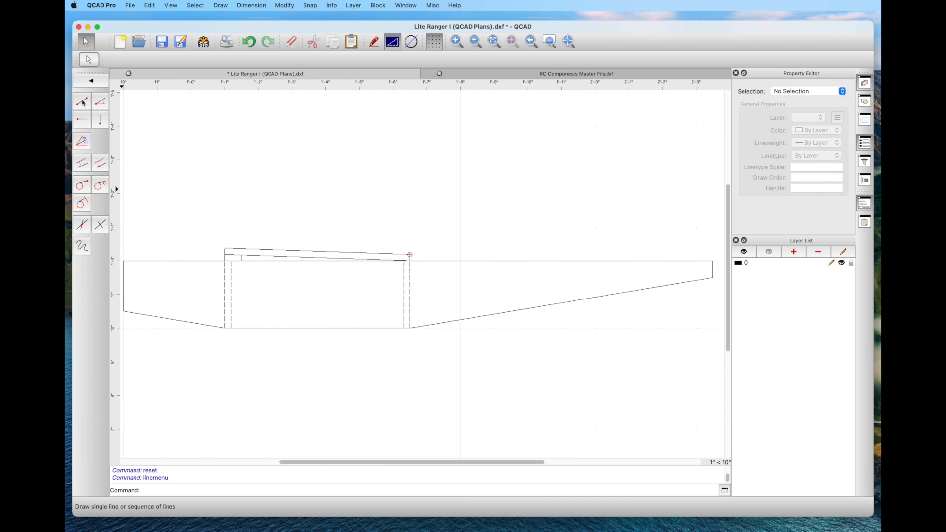
Step: Draw a vertical line about 1.53 in long across the long tapered tail section and offset it 3/16 in toward the tail end
{"action": "left_click", "coordinate": [81, 103]}
{"action": "left_click", "coordinate": [507, 260]}
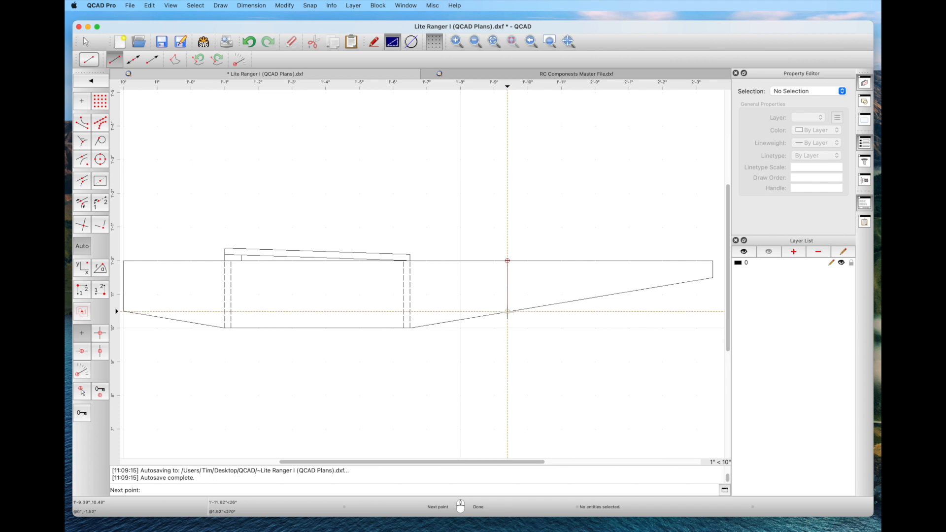
{"action": "left_click", "coordinate": [507, 312]}
{"action": "left_click", "coordinate": [82, 162]}
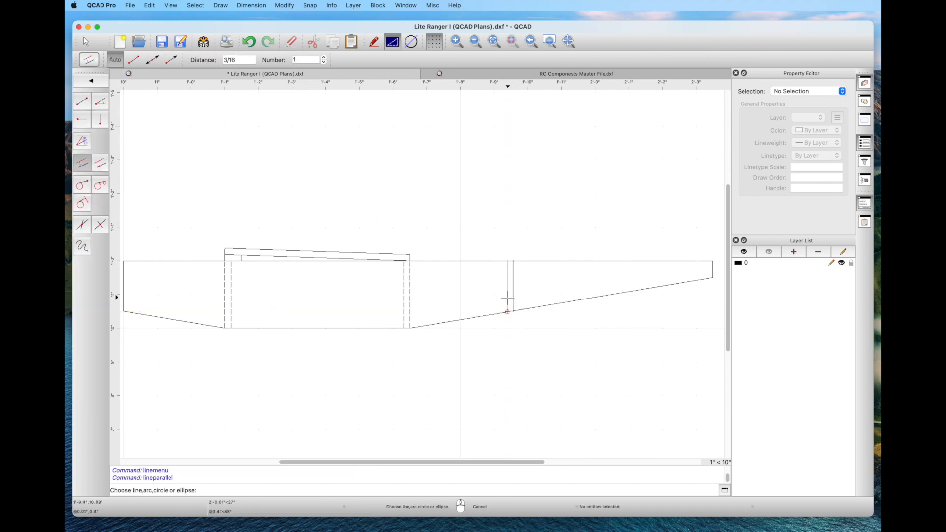
{"action": "left_click", "coordinate": [508, 297]}
{"action": "left_click", "coordinate": [86, 41]}
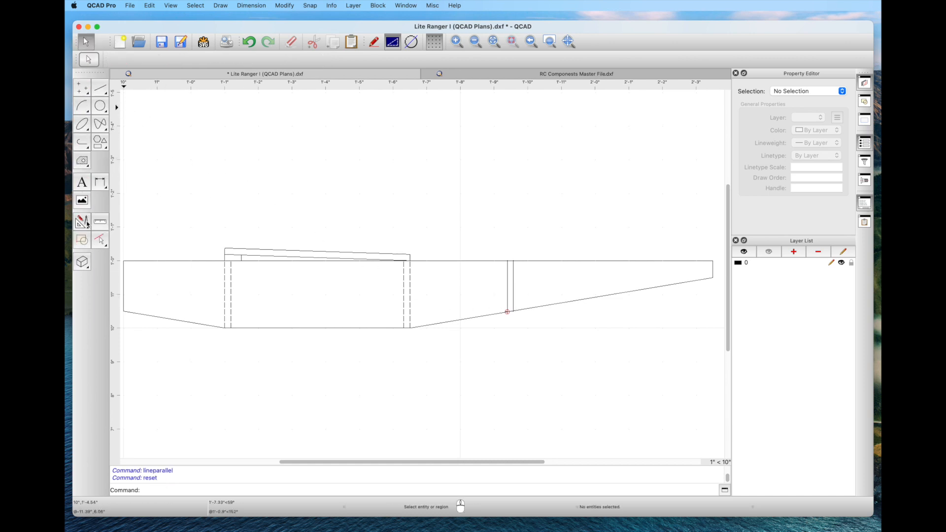
Step: Break away the part of the tail section's 3/16 in offset line that overhangs the sloped lower edge
{"action": "left_click", "coordinate": [86, 223]}
{"action": "left_click", "coordinate": [82, 297]}
{"action": "scroll", "coordinate": [542, 285], "scroll_direction": "up", "scroll_amount": 3}
{"action": "key", "text": "Escape"}
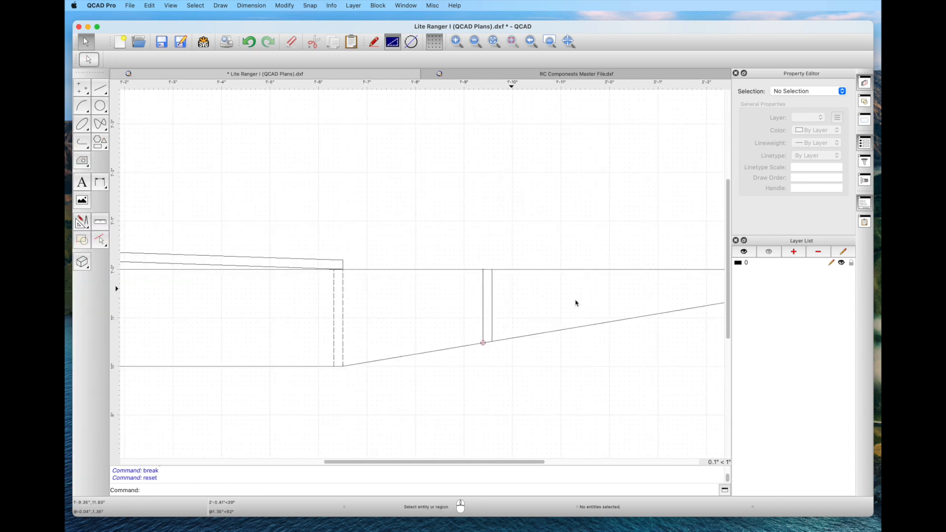
Step: Set the linetype of both vertical former lines in the tail section to ISO dash
{"action": "left_click", "coordinate": [484, 306]}
{"action": "left_click", "coordinate": [493, 316]}
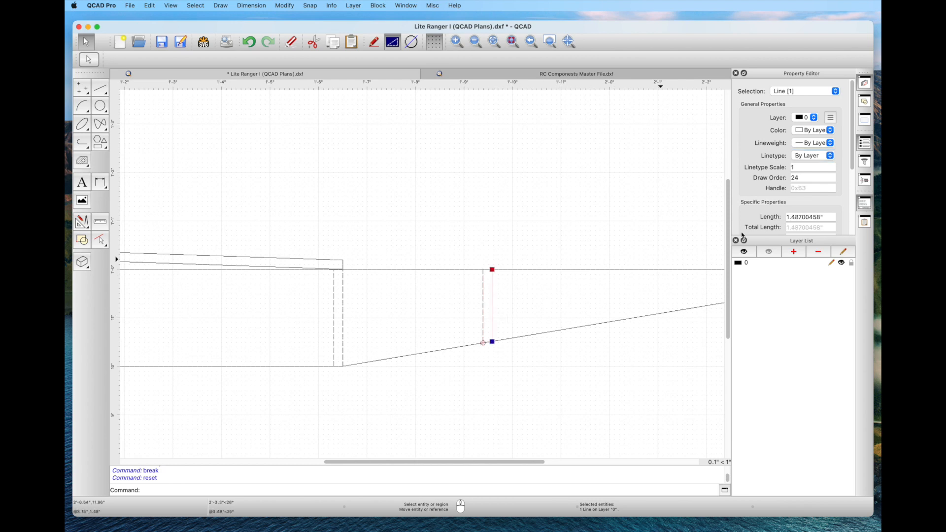
{"action": "left_click", "coordinate": [830, 155]}
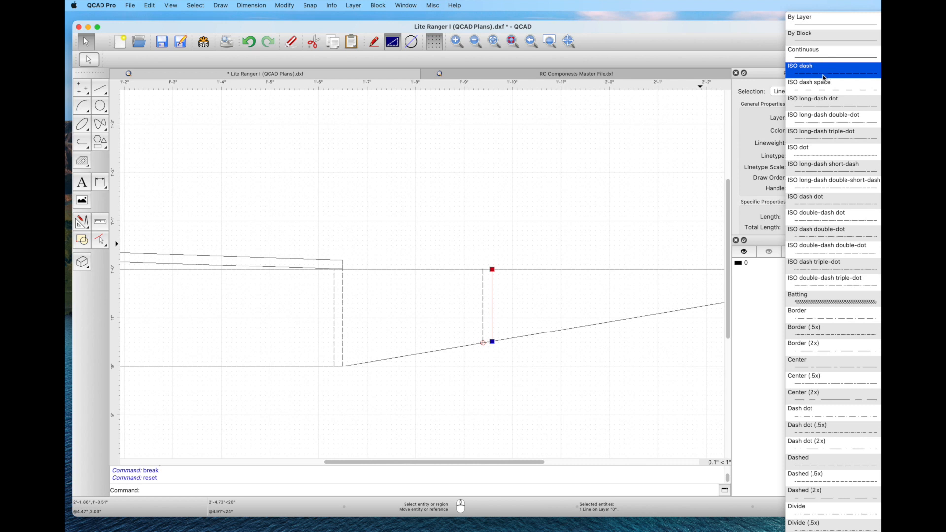
{"action": "left_click", "coordinate": [823, 76]}
{"action": "key", "text": "Escape"}
{"action": "scroll", "coordinate": [451, 408], "scroll_direction": "down", "scroll_amount": 3}
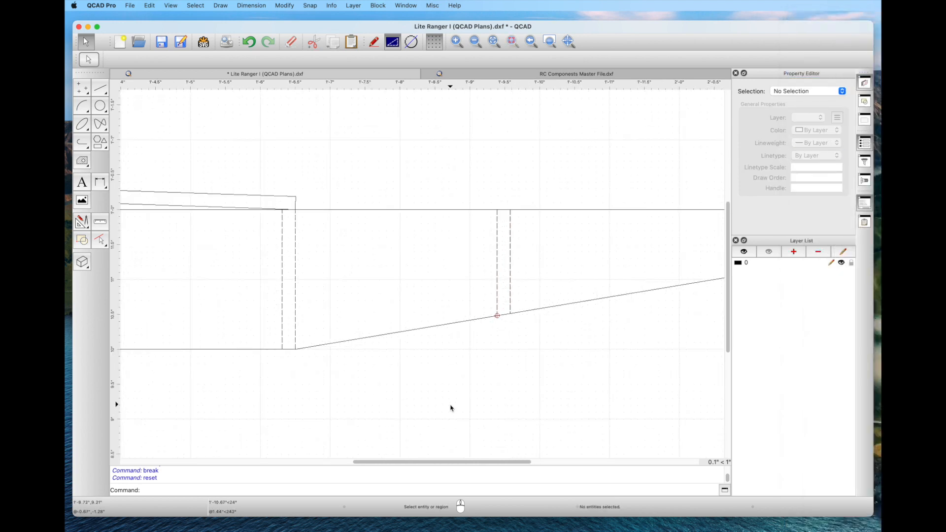
Step: Offset the vertical line at the short front end of the outline 3/16 in inward
{"action": "middle_click_drag", "start_coordinate": [368, 455], "coordinate": [485, 443]}
{"action": "scroll", "coordinate": [486, 443], "scroll_direction": "down", "scroll_amount": 1}
{"action": "key", "text": "l"}
{"action": "key", "text": "p"}
{"action": "left_click", "coordinate": [285, 355]}
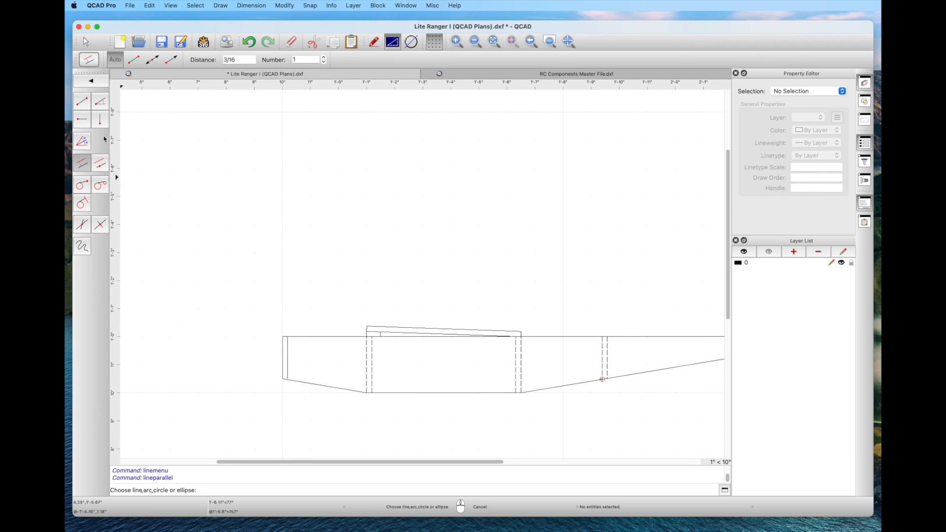
{"action": "left_click", "coordinate": [87, 43]}
Step: Set the linetype of the 3/16 in offset line at the front end to ISO dash
{"action": "left_click", "coordinate": [289, 355]}
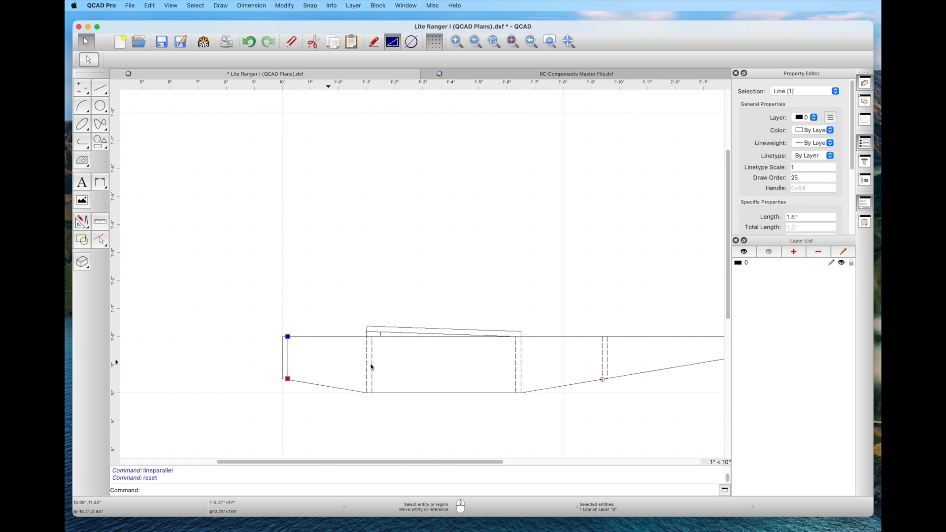
{"action": "left_click", "coordinate": [832, 157]}
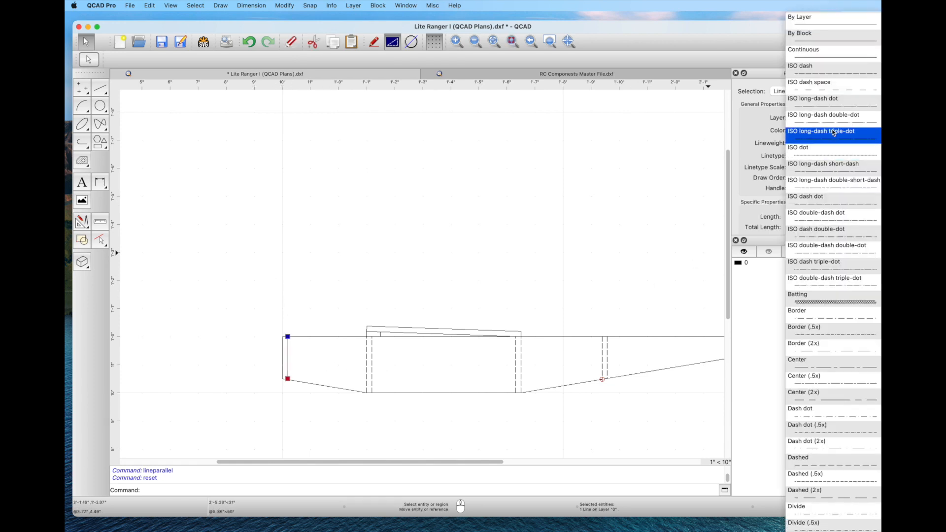
{"action": "left_click", "coordinate": [830, 74]}
{"action": "key", "text": "Escape"}
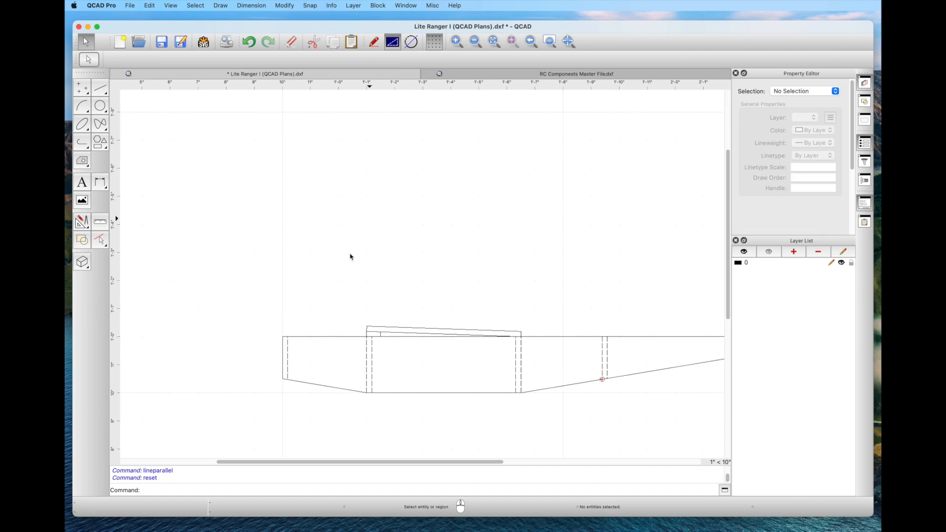
{"action": "scroll", "coordinate": [366, 390], "scroll_direction": "down", "scroll_amount": 2}
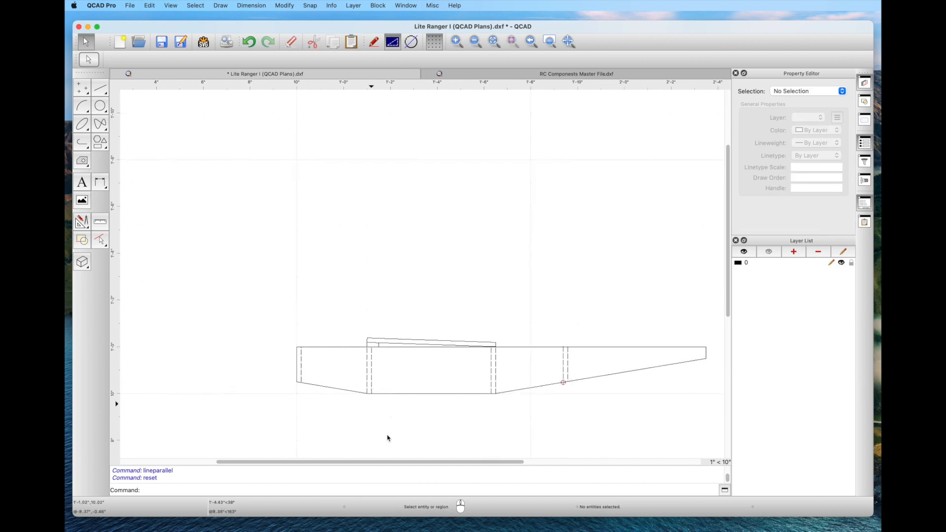
Step: Offset the upper horizontal outline 3/16 in upward and draw a line continuing it beyond the tail end
{"action": "middle_click_drag", "start_coordinate": [425, 414], "coordinate": [368, 380]}
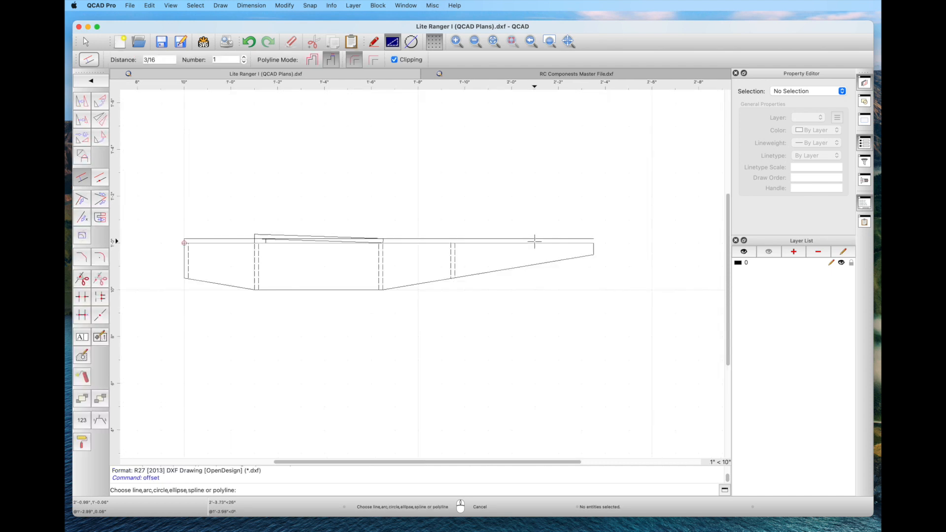
{"action": "key", "text": "l"}
{"action": "key", "text": "i"}
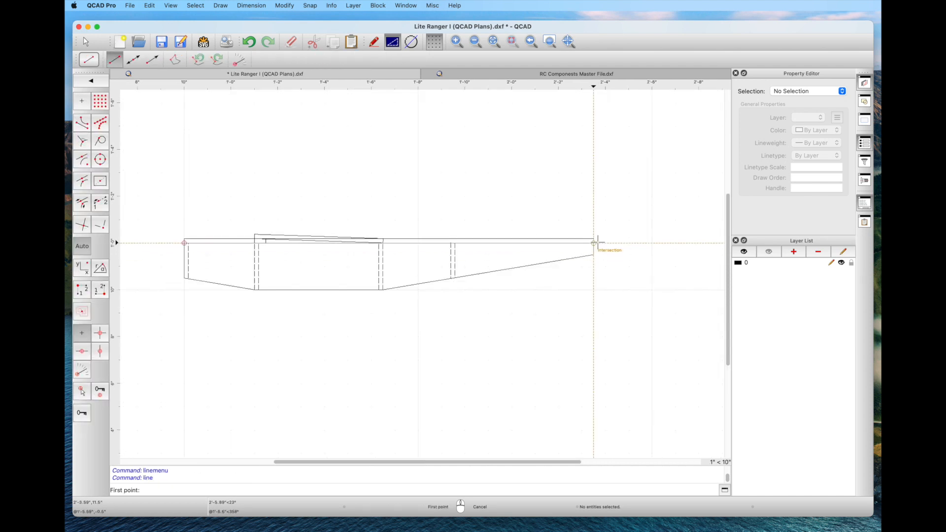
{"action": "left_click", "coordinate": [594, 239]}
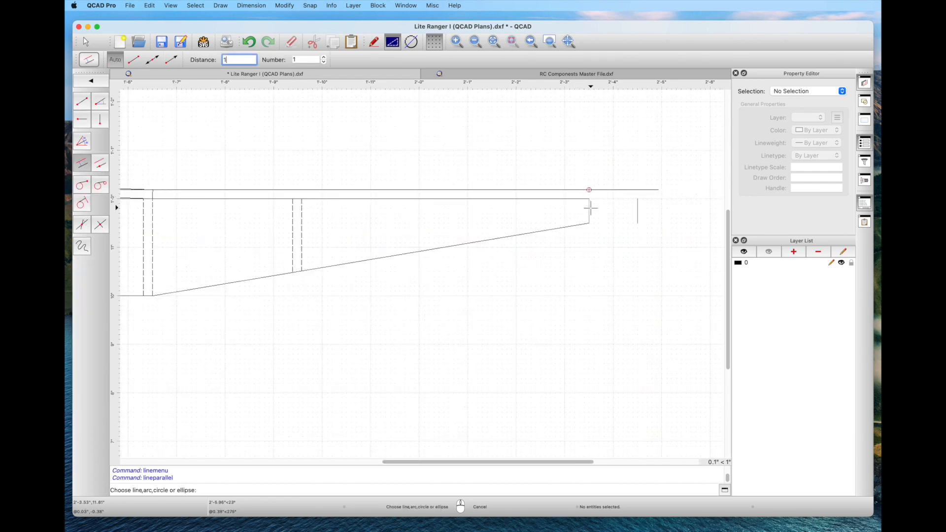
Step: Offset the tail end vertical line 1 in outward and stretch its upper end 0.4 in up across the upper strip line
{"action": "left_click", "coordinate": [590, 207]}
{"action": "left_click", "coordinate": [85, 42]}
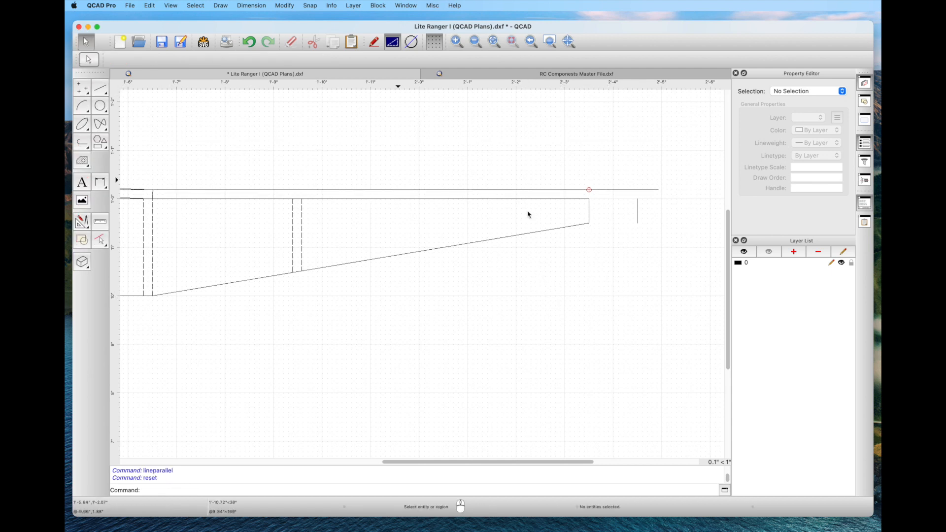
{"action": "left_click", "coordinate": [636, 212]}
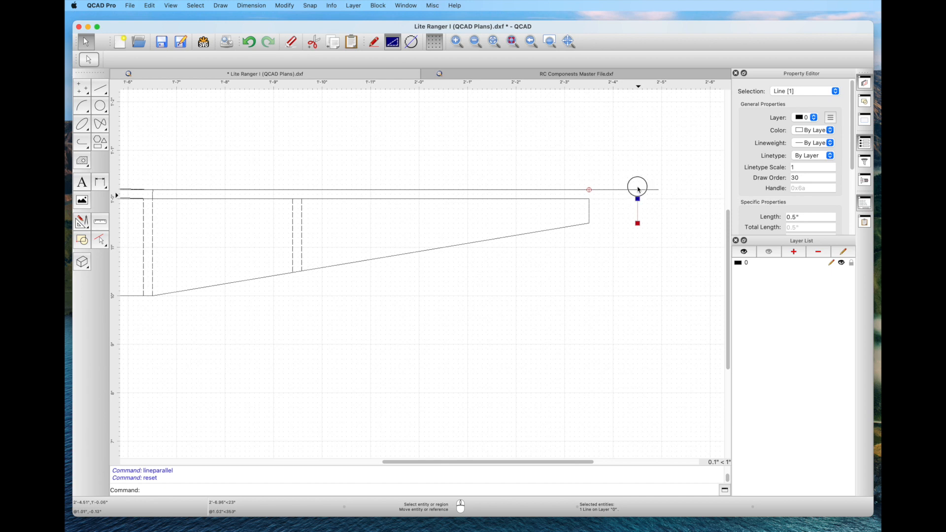
{"action": "left_click", "coordinate": [638, 189]}
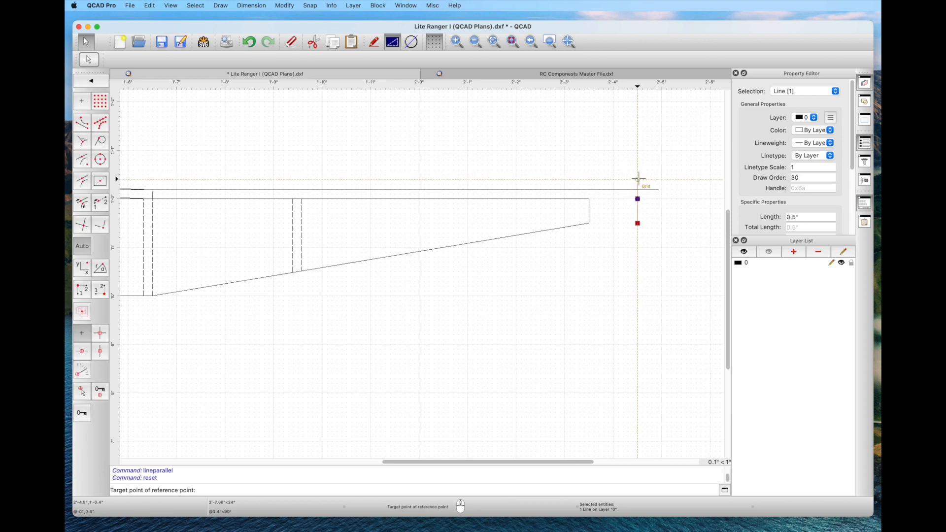
{"action": "left_click", "coordinate": [638, 178]}
{"action": "key", "text": "Escape"}
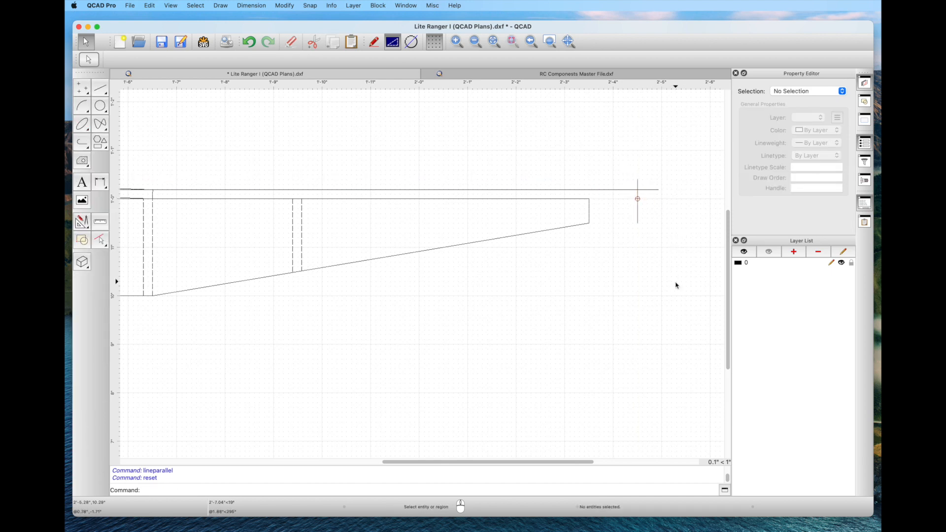
Step: Extend the horizontal outline and the tail end vertical line, and break away the overhangs at the strip's outer end
{"action": "left_click", "coordinate": [581, 200]}
{"action": "left_click_drag", "start_coordinate": [589, 199], "coordinate": [648, 199]}
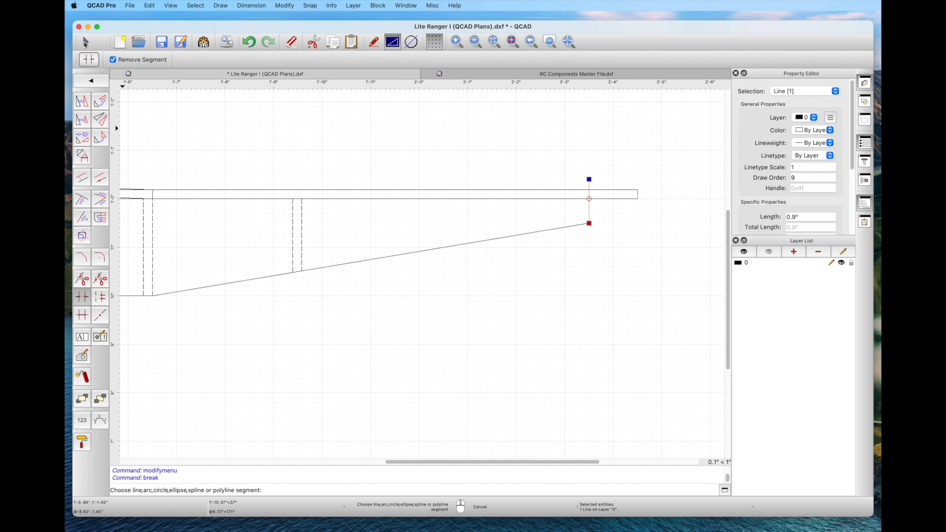
{"action": "key", "text": "Escape"}
Step: Offset the extended tail end vertical line 3.5 in toward the middle section
{"action": "left_click", "coordinate": [98, 92]}
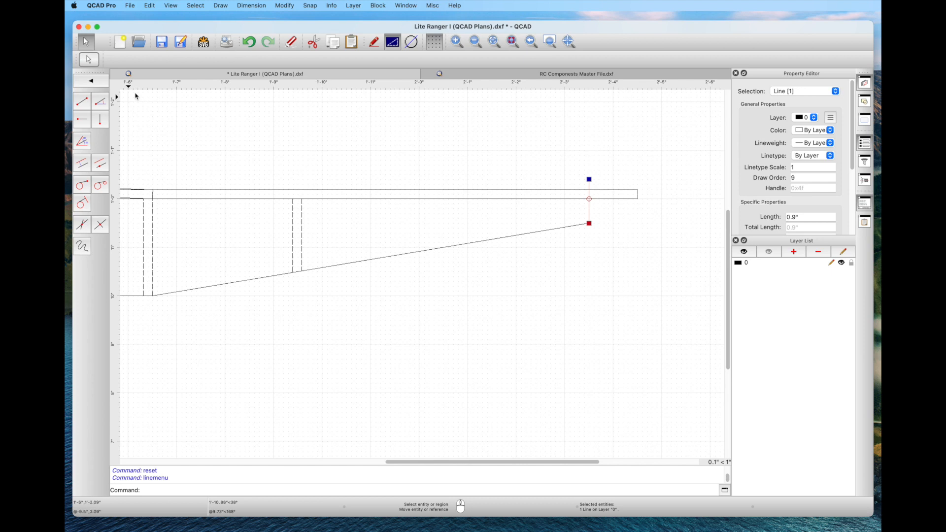
{"action": "left_click", "coordinate": [82, 162]}
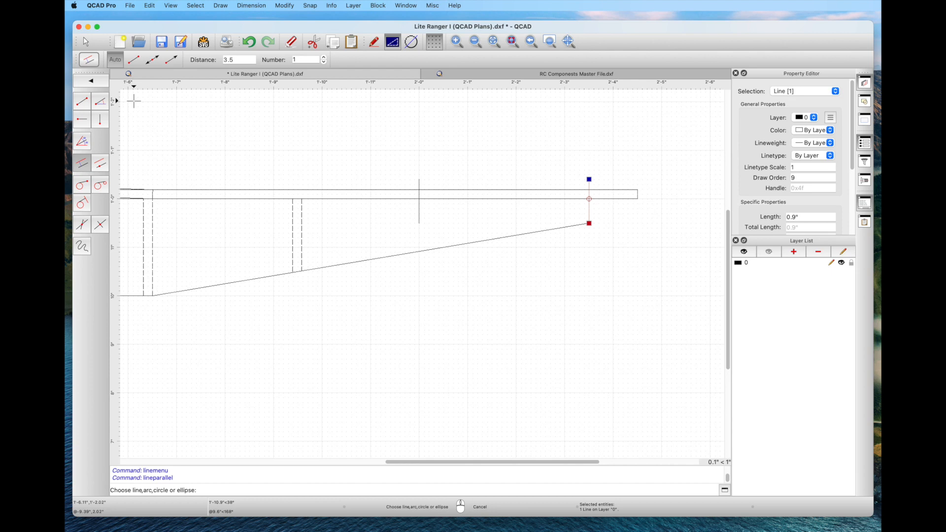
{"action": "left_click", "coordinate": [87, 42]}
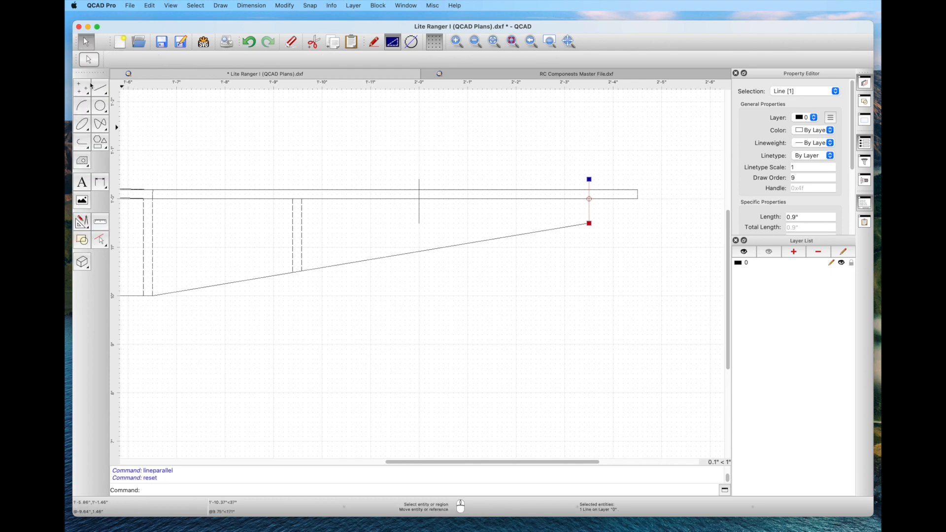
Step: Break away the excess strip line and vertical overhangs so the strip ends at the 3.5 in offset line
{"action": "left_click", "coordinate": [82, 224]}
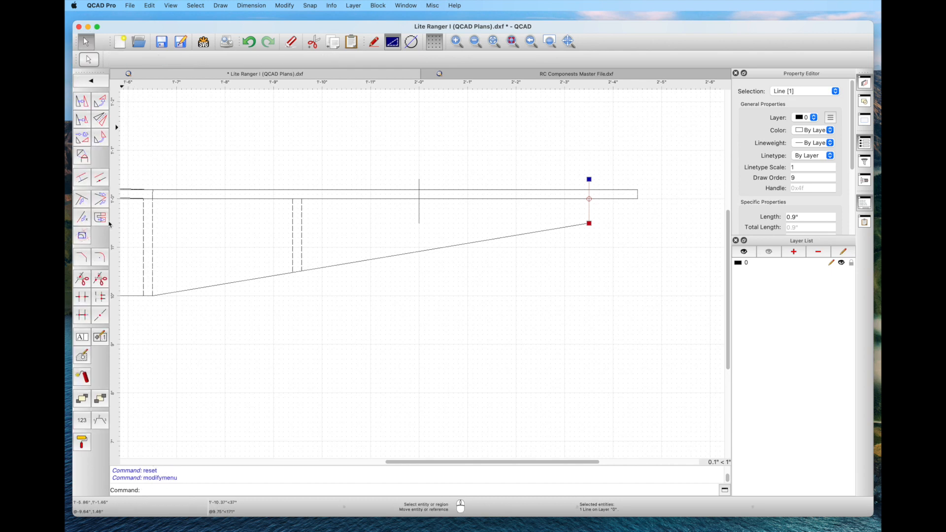
{"action": "left_click", "coordinate": [82, 297]}
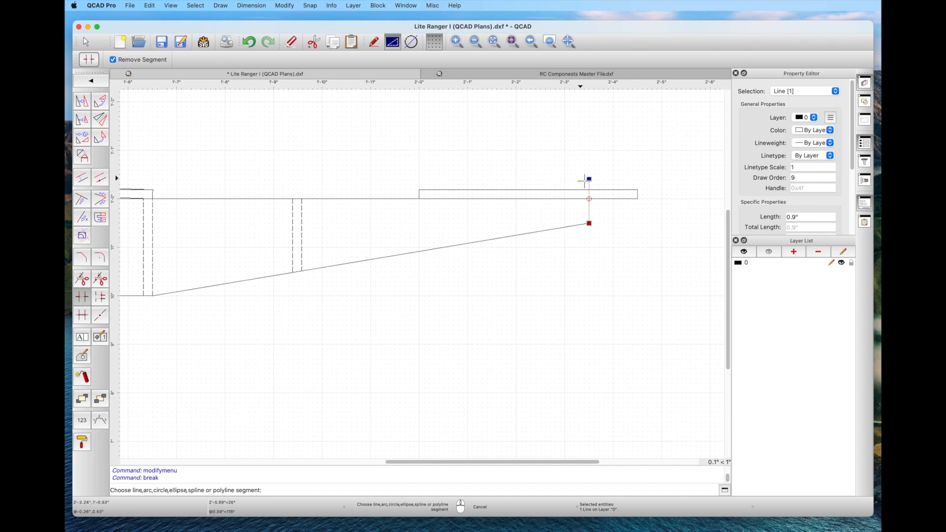
{"action": "left_click", "coordinate": [589, 181]}
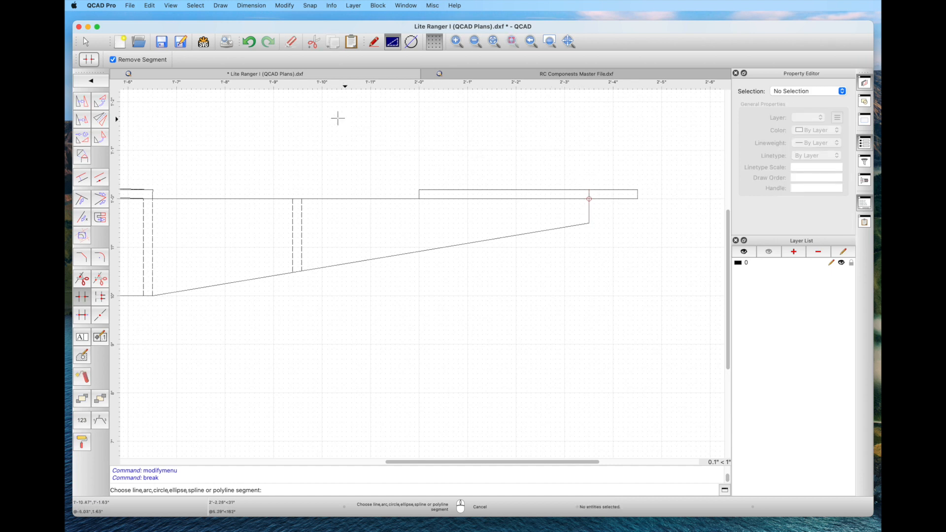
{"action": "left_click", "coordinate": [86, 44]}
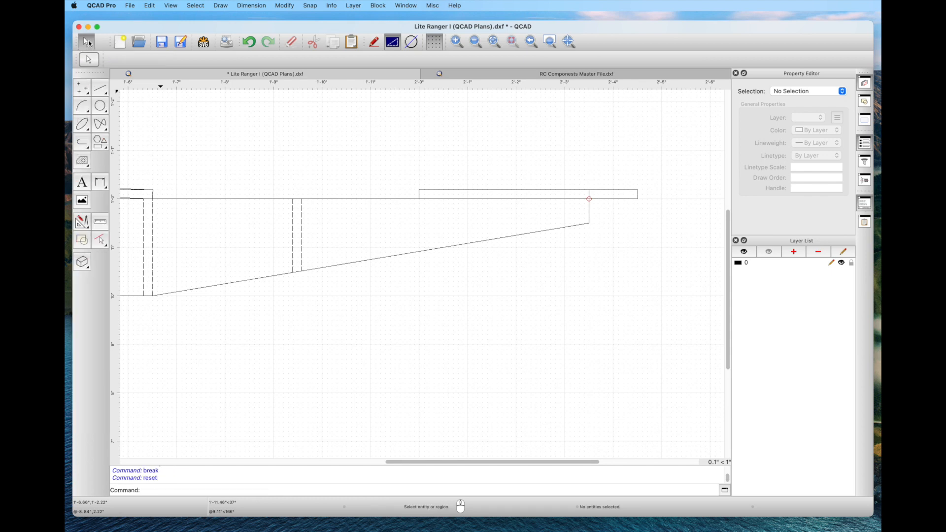
Step: Measure along the strip's upper edge from its inner end to the tail end vertical line
{"action": "left_click", "coordinate": [99, 223]}
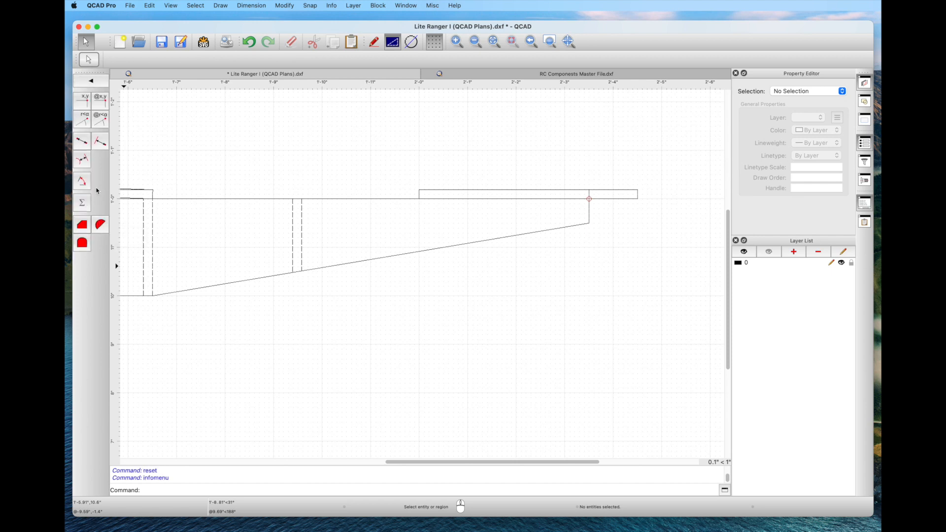
{"action": "left_click", "coordinate": [83, 141]}
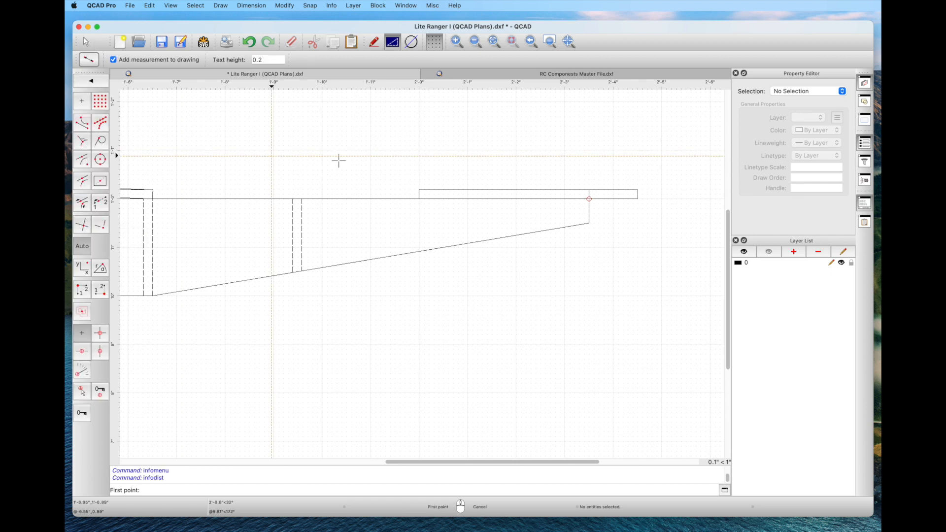
{"action": "left_click", "coordinate": [419, 189]}
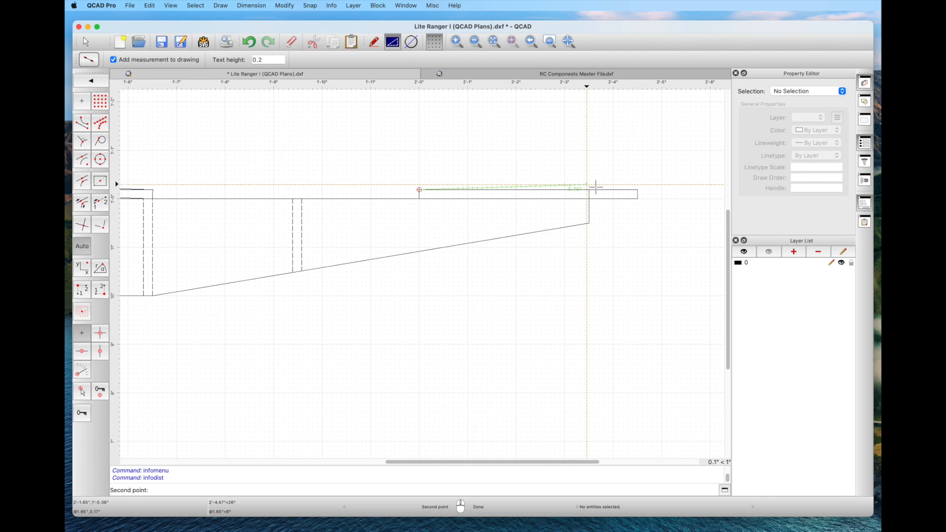
{"action": "left_click", "coordinate": [589, 189]}
{"action": "left_click", "coordinate": [85, 41]}
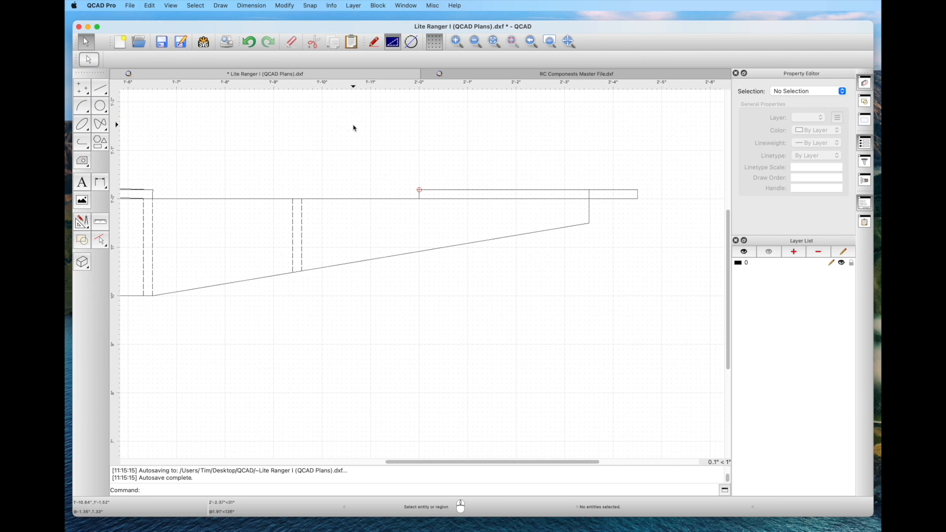
Step: Draw a short diagonal line from the tail vertical's upper end outward and down past the strip's lower edge
{"action": "left_click", "coordinate": [101, 92]}
{"action": "left_click", "coordinate": [81, 101]}
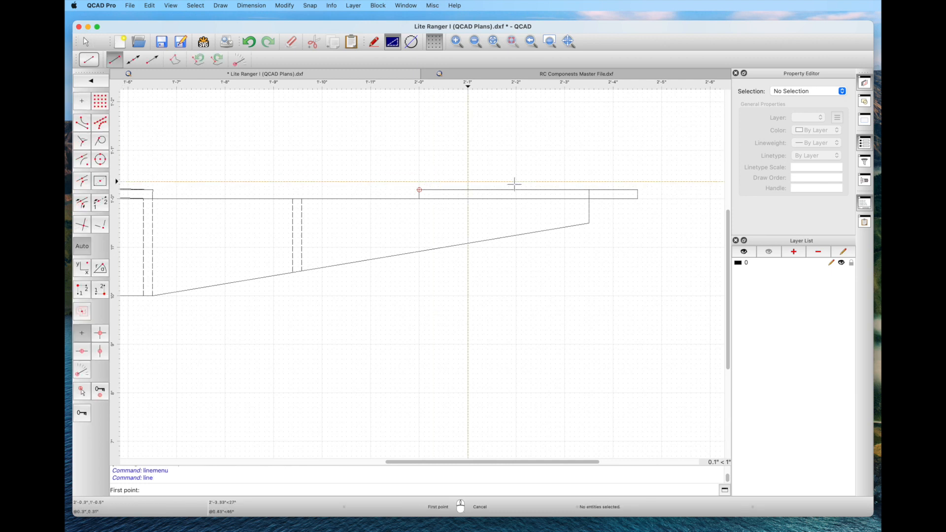
{"action": "left_click", "coordinate": [588, 190]}
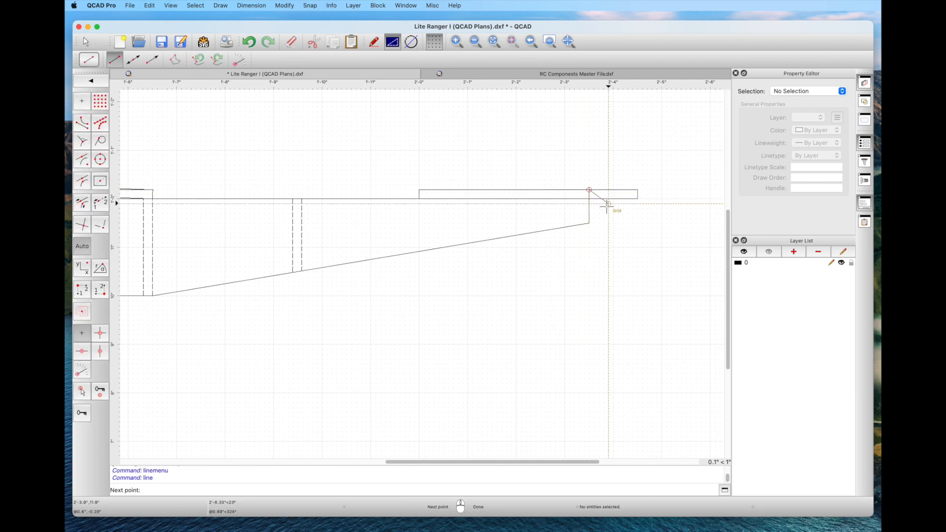
{"action": "left_click", "coordinate": [607, 209]}
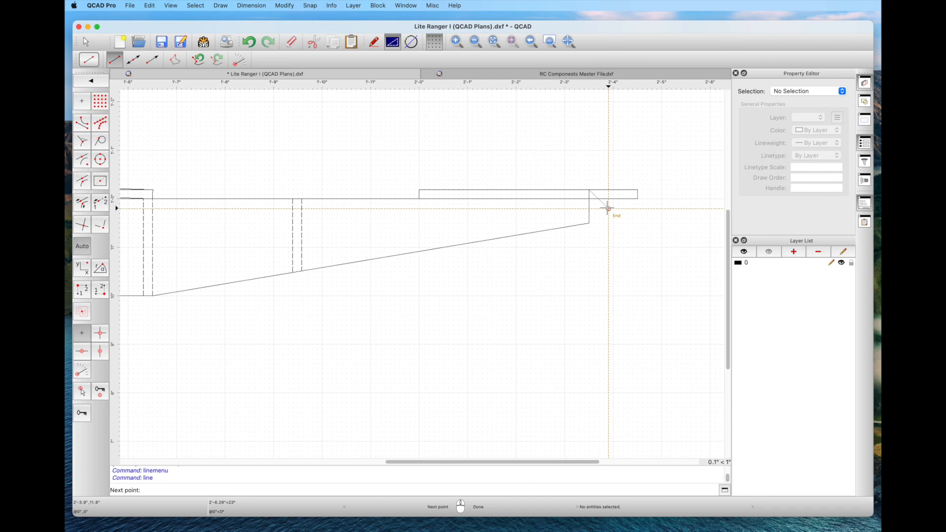
{"action": "right_click", "coordinate": [608, 208]}
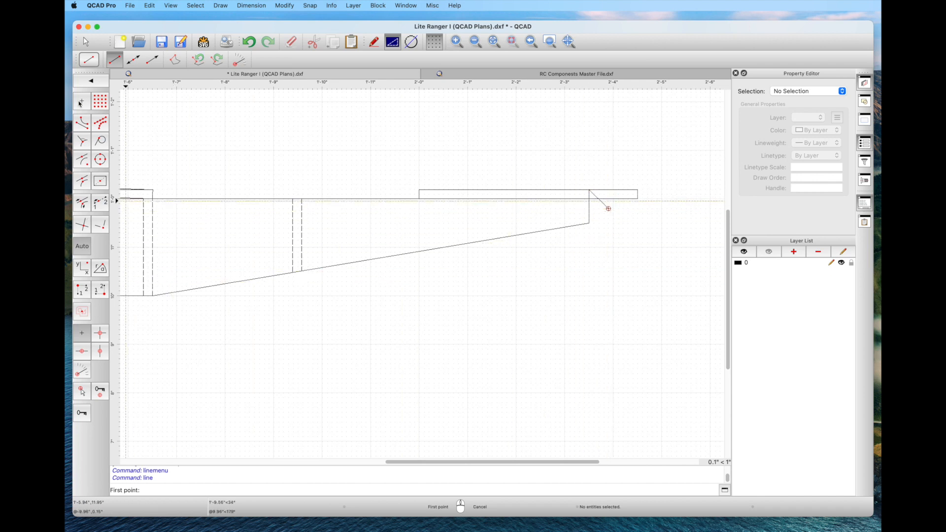
{"action": "right_click", "coordinate": [608, 208]}
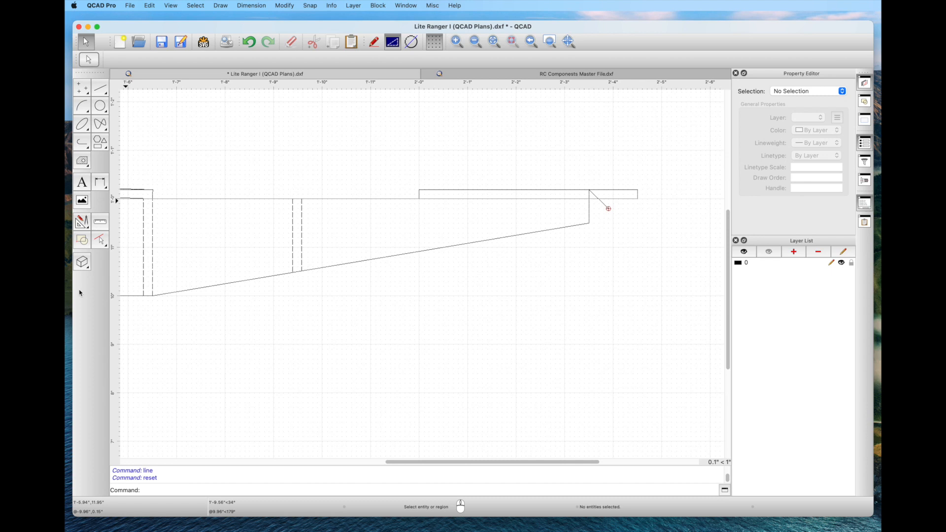
Step: Break away the strip's lower edge between the tail vertical and the diagonal, and the diagonal's overhang below the strip
{"action": "left_click", "coordinate": [81, 224]}
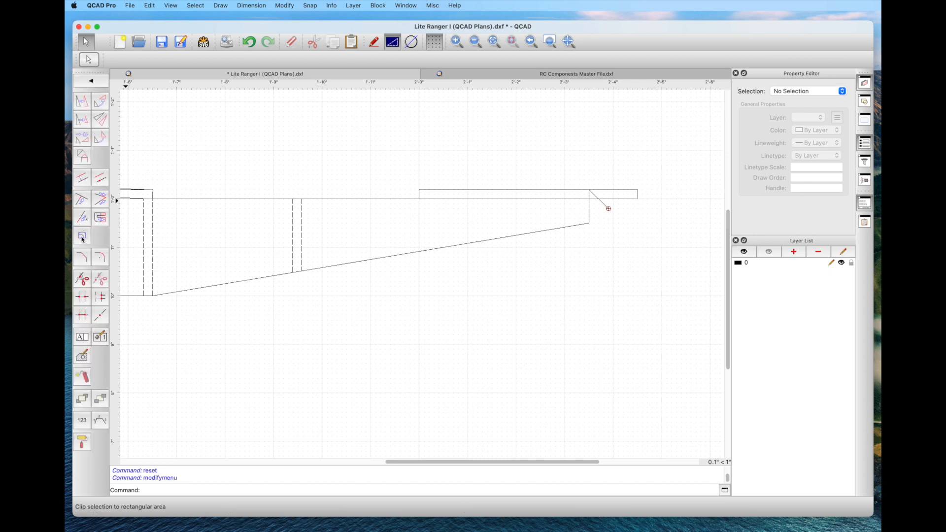
{"action": "left_click", "coordinate": [82, 297]}
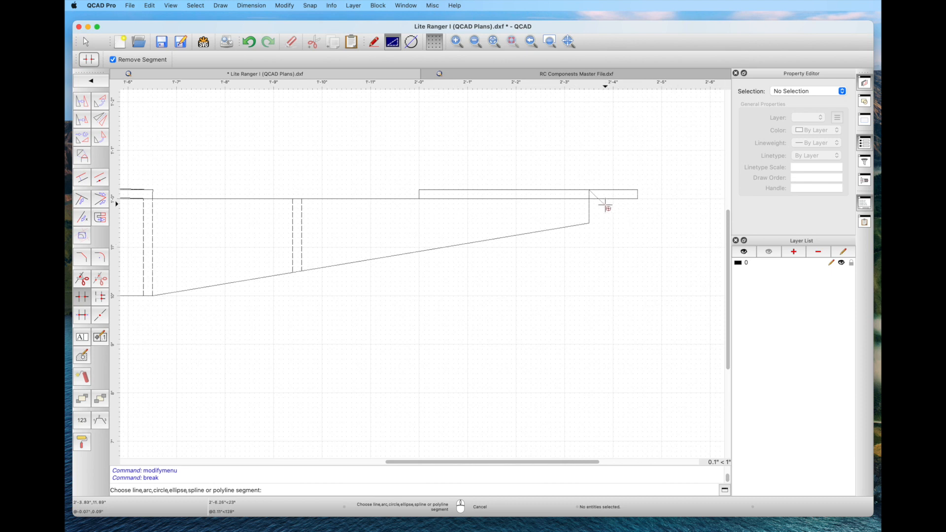
{"action": "left_click", "coordinate": [593, 199]}
{"action": "left_click", "coordinate": [86, 42]}
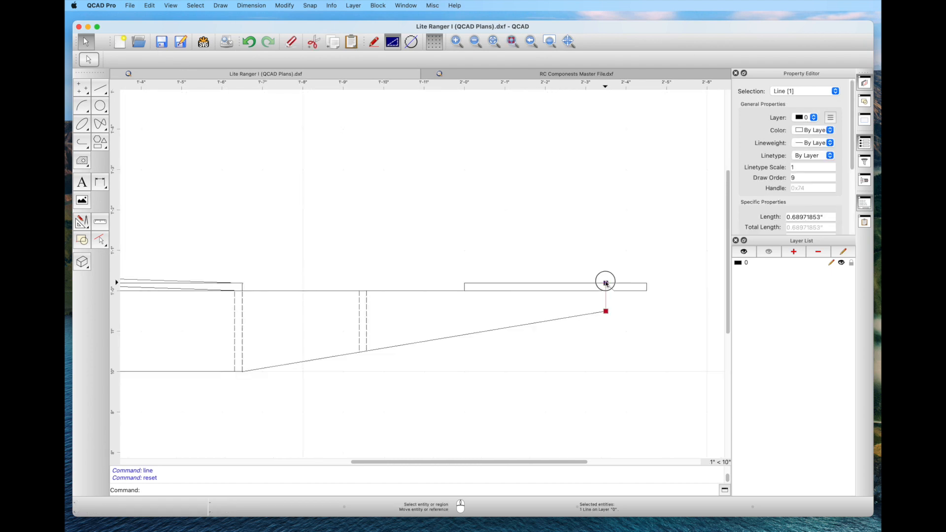
Step: Stretch the tail end vertical line about 2.5 in upward and correct its angle to exactly vertical
{"action": "left_click", "coordinate": [606, 283]}
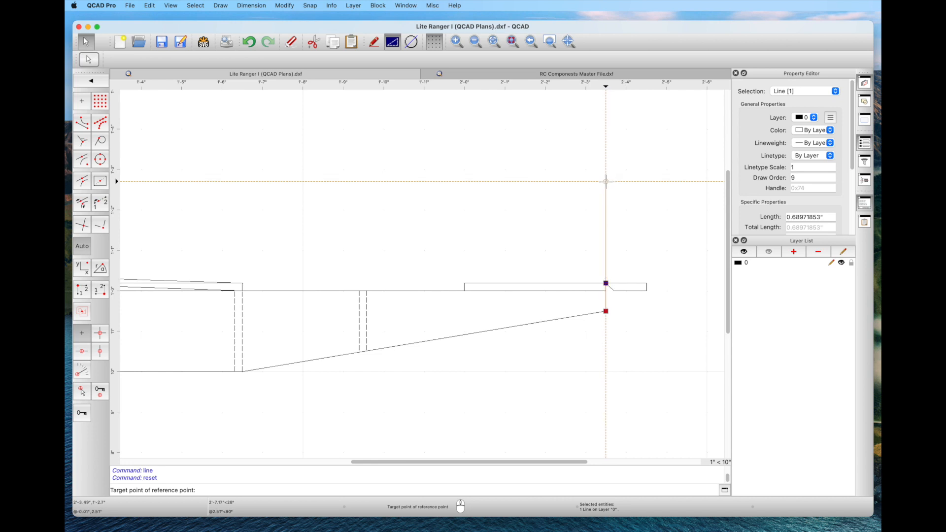
{"action": "left_click", "coordinate": [606, 182]}
{"action": "left_click_drag", "start_coordinate": [853, 159], "coordinate": [853, 176]}
{"action": "left_click", "coordinate": [817, 210]}
{"action": "key", "text": "BackSpace"}
{"action": "key", "text": "BackSpace"}
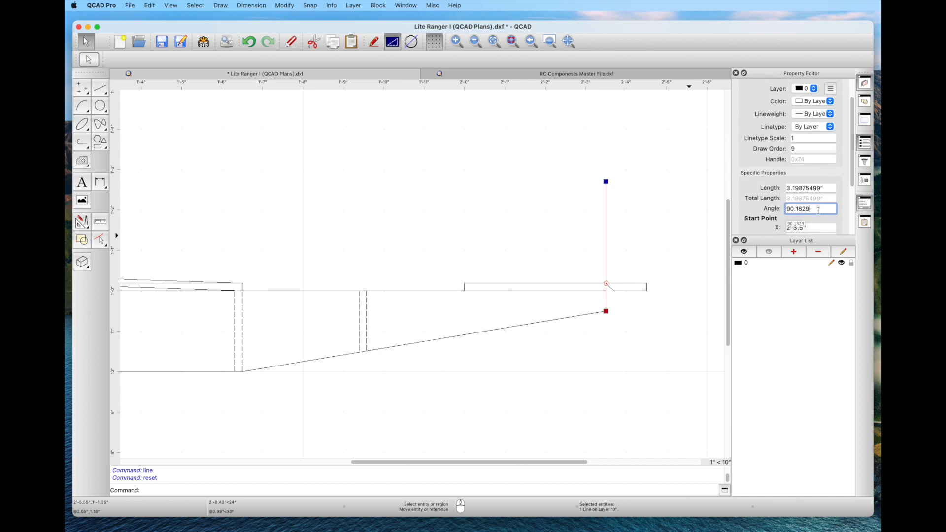
{"action": "key", "text": "BackSpace"}
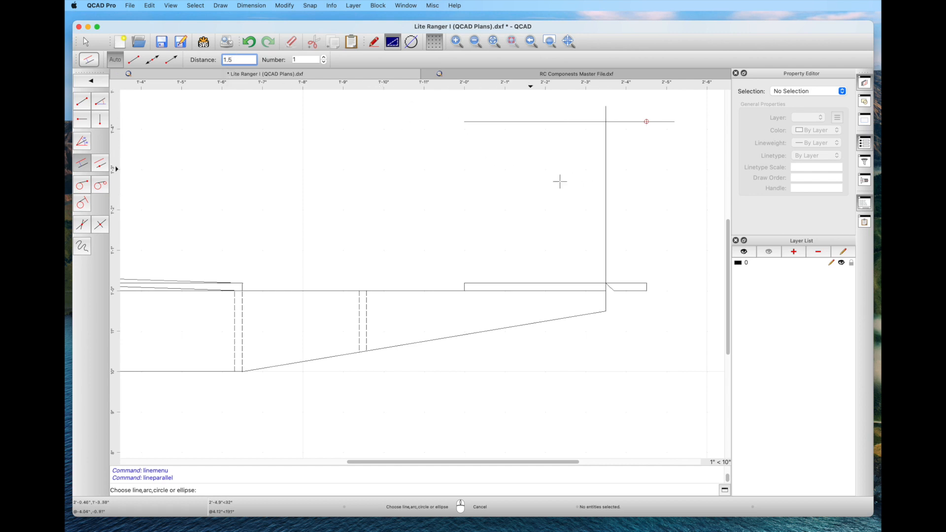
Step: Offset the tall tail vertical 1.5 in outward and draw a slanted line from the strip's upper edge up across the offset line
{"action": "left_click", "coordinate": [606, 209]}
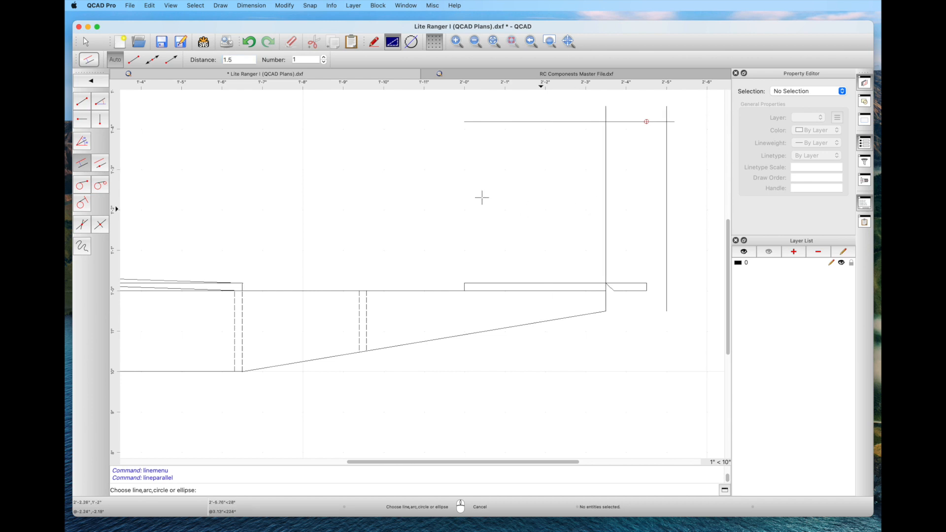
{"action": "key", "text": "l"}
{"action": "key", "text": "i"}
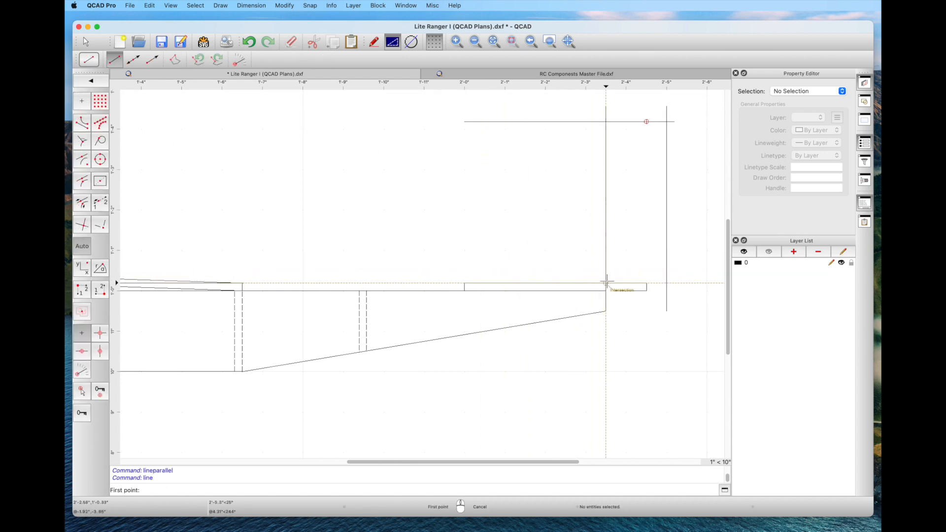
{"action": "left_click", "coordinate": [606, 283]}
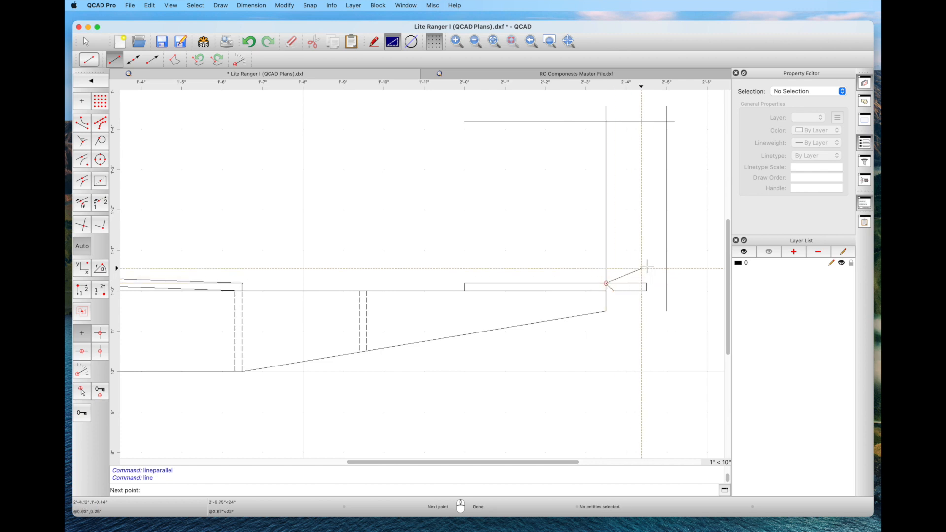
{"action": "left_click", "coordinate": [676, 243]}
{"action": "right_click", "coordinate": [676, 244]}
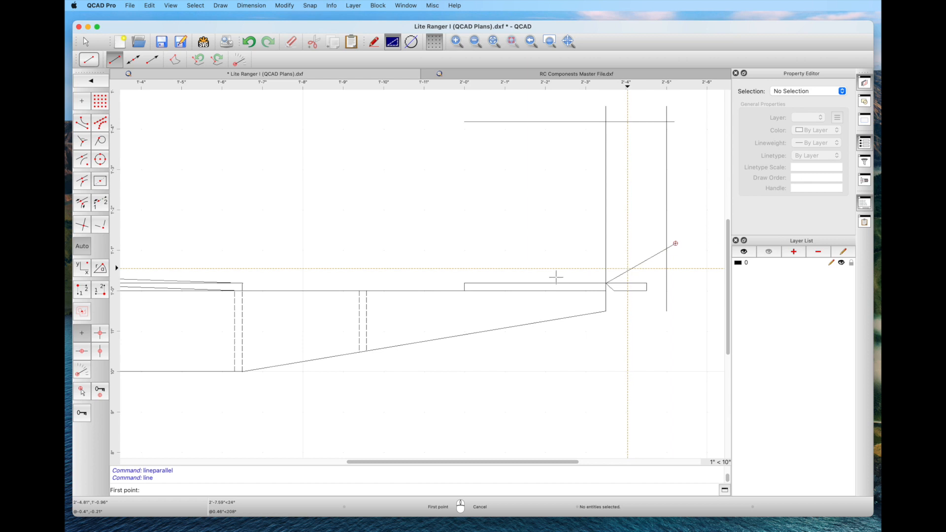
Step: Draw a diagonal between the tail vertical's intersection with the high horizontal line and the strip's inner upper corner
{"action": "left_click", "coordinate": [603, 129]}
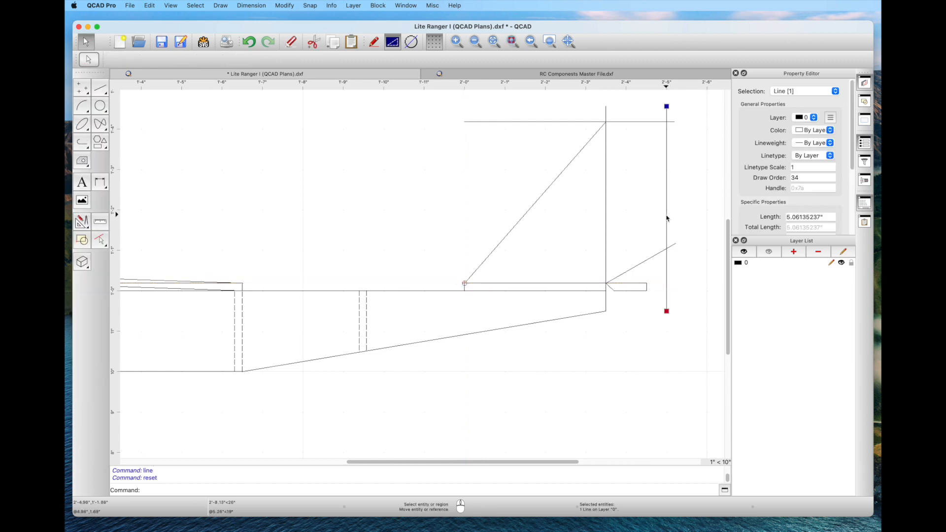
Step: Move the offset rudder line inward near the strip's outer end, crossing the slanted line, and set its angle to 90
{"action": "left_click_drag", "start_coordinate": [667, 218], "coordinate": [654, 277]}
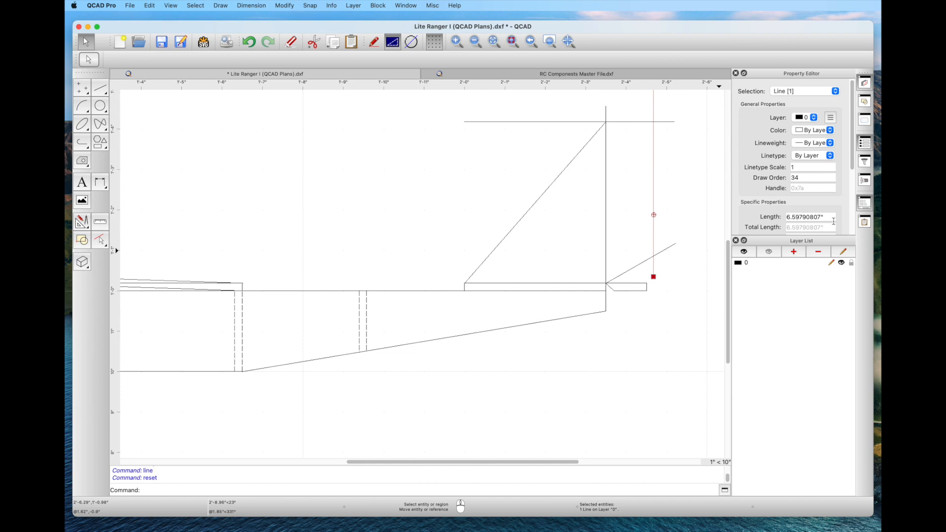
{"action": "scroll", "coordinate": [832, 225], "scroll_direction": "down", "scroll_amount": 5}
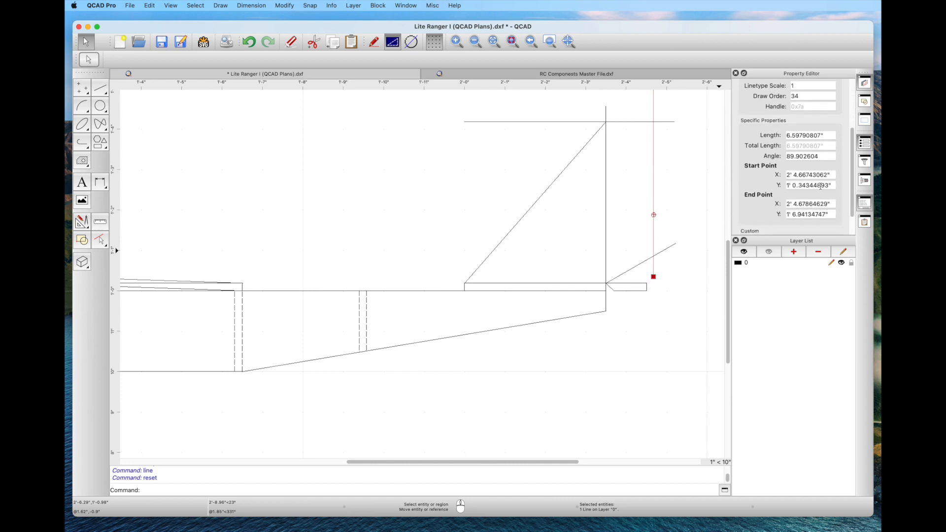
{"action": "scroll", "coordinate": [821, 185], "scroll_direction": "up", "scroll_amount": 2}
{"action": "double_click", "coordinate": [823, 182]}
{"action": "type", "text": "9"}
{"action": "key", "text": "Return"}
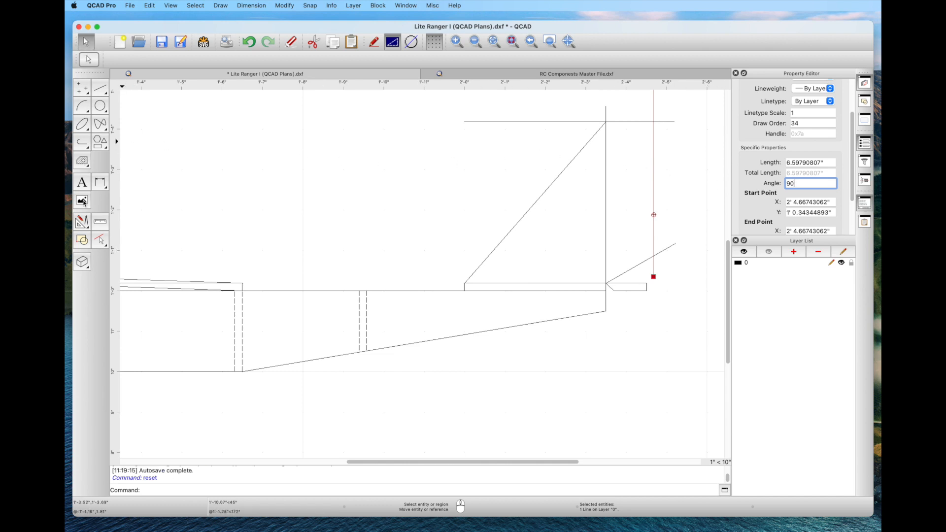
Step: Break away the line overhangs around the rudder outline and delete the diagonal fin line
{"action": "left_click", "coordinate": [82, 224]}
{"action": "left_click", "coordinate": [85, 298]}
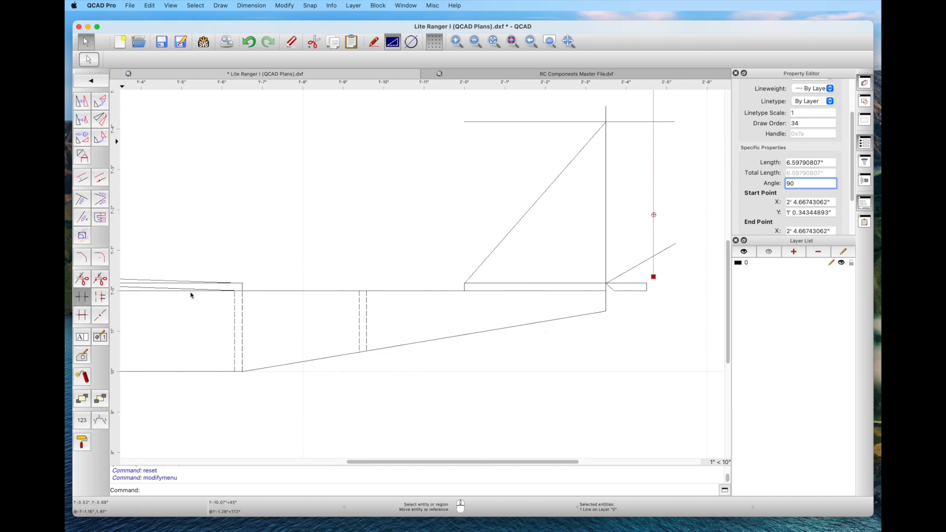
{"action": "left_click", "coordinate": [654, 267]}
{"action": "left_click", "coordinate": [664, 121]}
{"action": "left_click", "coordinate": [654, 103]}
{"action": "left_click", "coordinate": [606, 112]}
{"action": "left_click", "coordinate": [588, 121]}
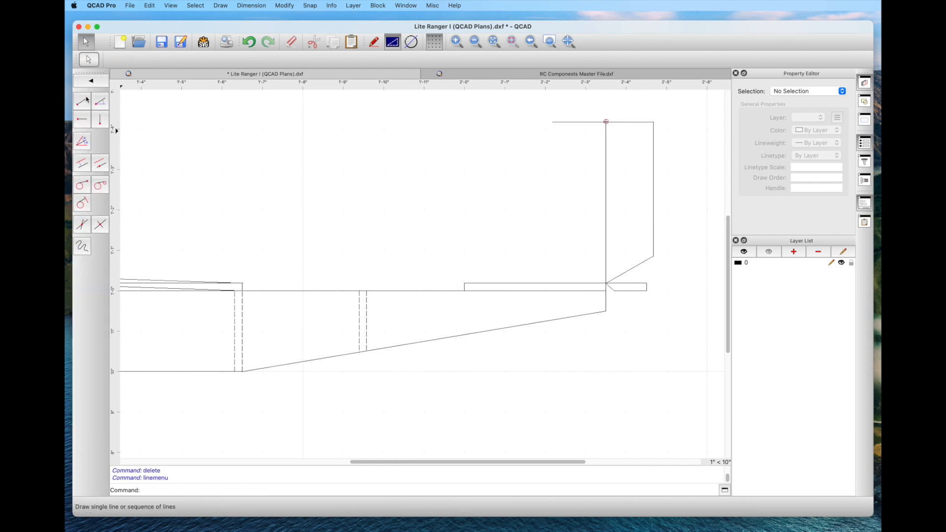
Step: Draw the fin's leading edge from the strip's inner upper corner past the high horizontal line and break away the overhangs
{"action": "left_click", "coordinate": [83, 102]}
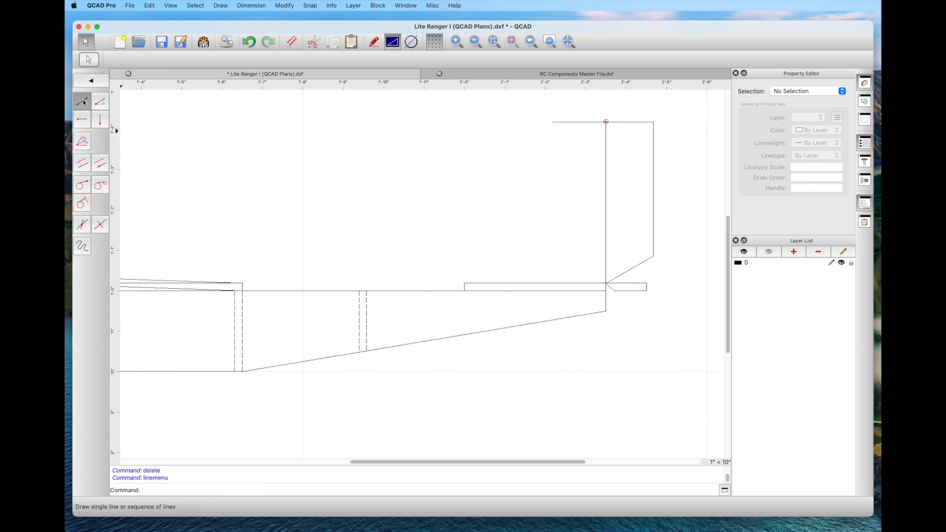
{"action": "left_click", "coordinate": [464, 283]}
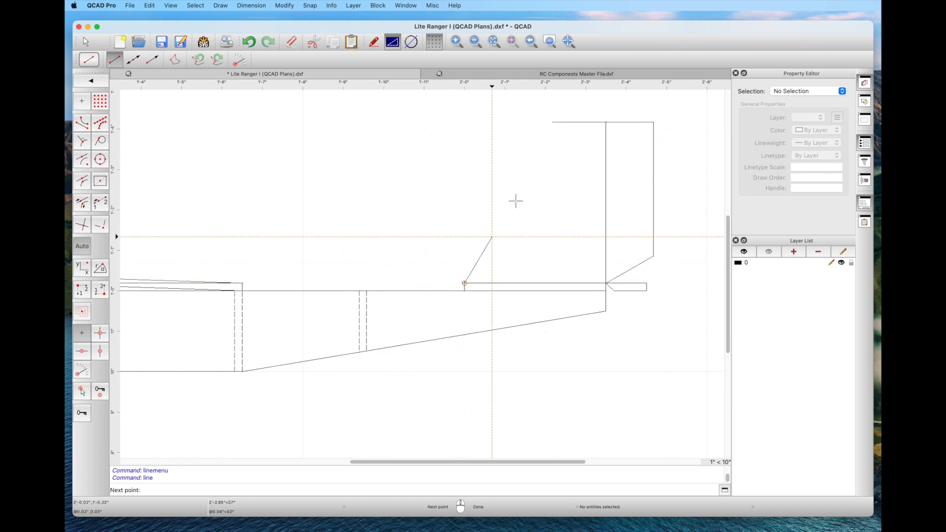
{"action": "left_click", "coordinate": [579, 117]}
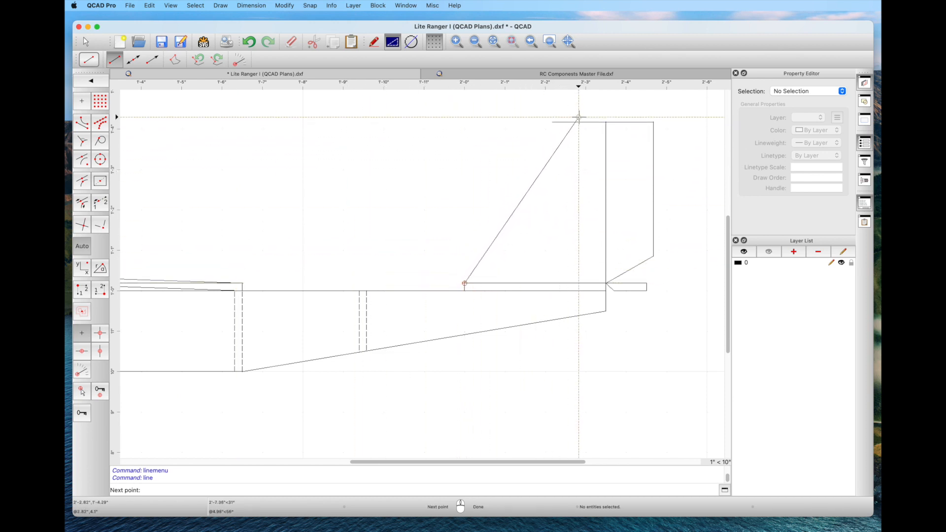
{"action": "left_click", "coordinate": [81, 297]}
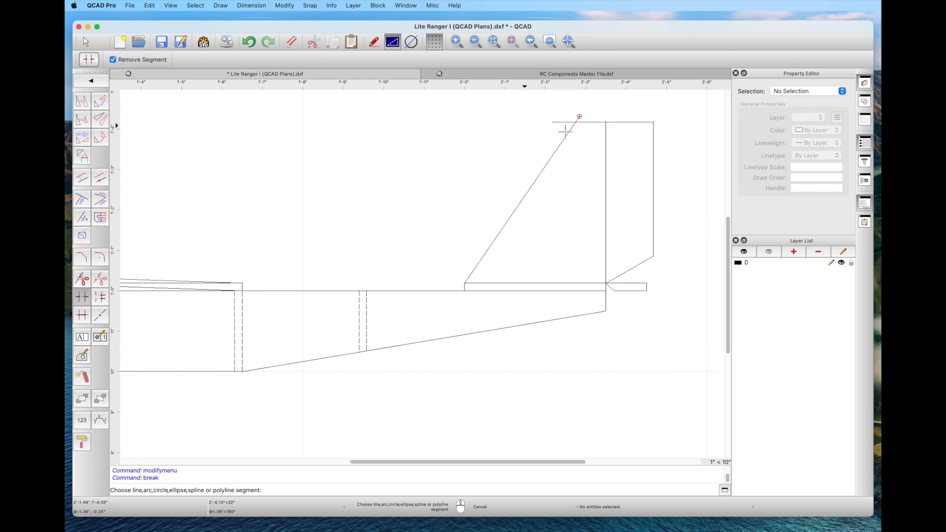
{"action": "left_click", "coordinate": [563, 121]}
{"action": "left_click", "coordinate": [85, 40]}
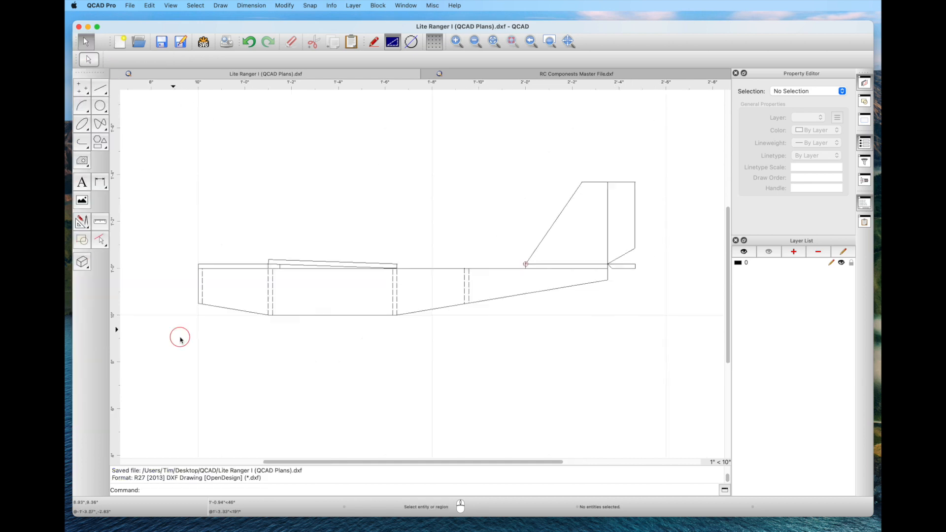
Step: Offset the nose end vertical lines 1/16 in outward
{"action": "middle_click_drag", "start_coordinate": [179, 338], "coordinate": [345, 324]}
{"action": "scroll", "coordinate": [311, 244], "scroll_direction": "up", "scroll_amount": 1}
{"action": "scroll", "coordinate": [401, 363], "scroll_direction": "up", "scroll_amount": 2}
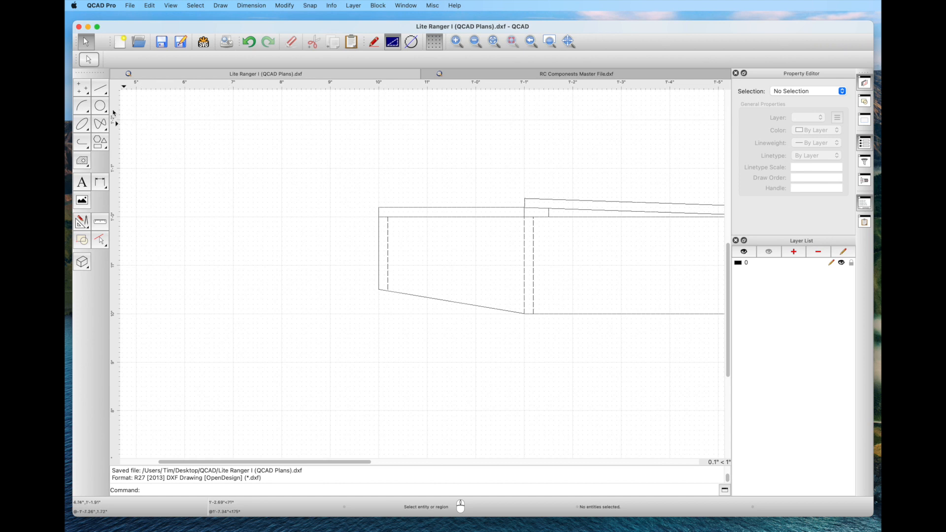
{"action": "left_click", "coordinate": [100, 89]}
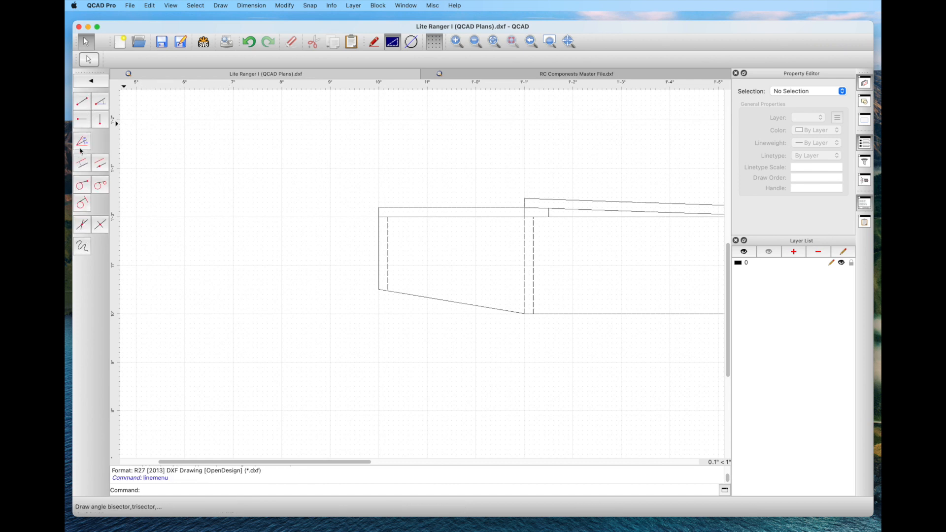
{"action": "left_click", "coordinate": [82, 163]}
{"action": "double_click", "coordinate": [239, 60]}
{"action": "type", "text": "1/16"}
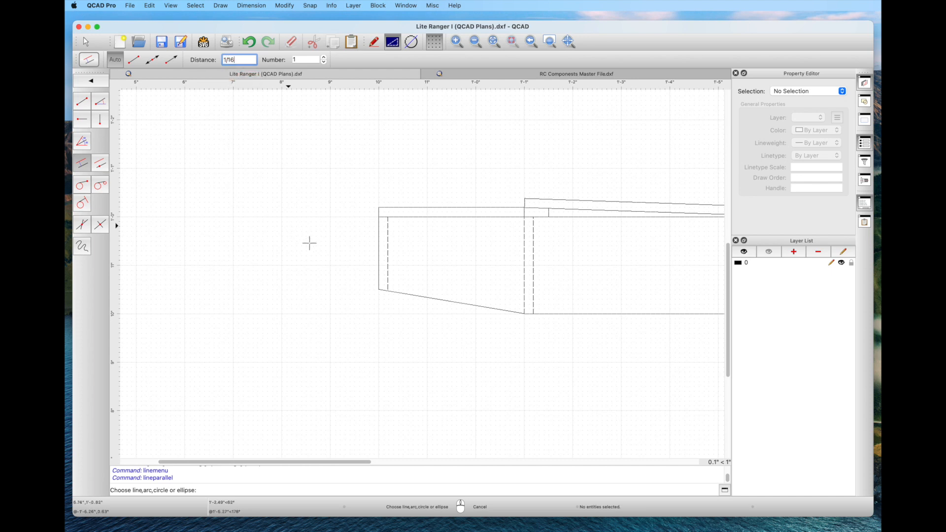
{"action": "left_click", "coordinate": [375, 258]}
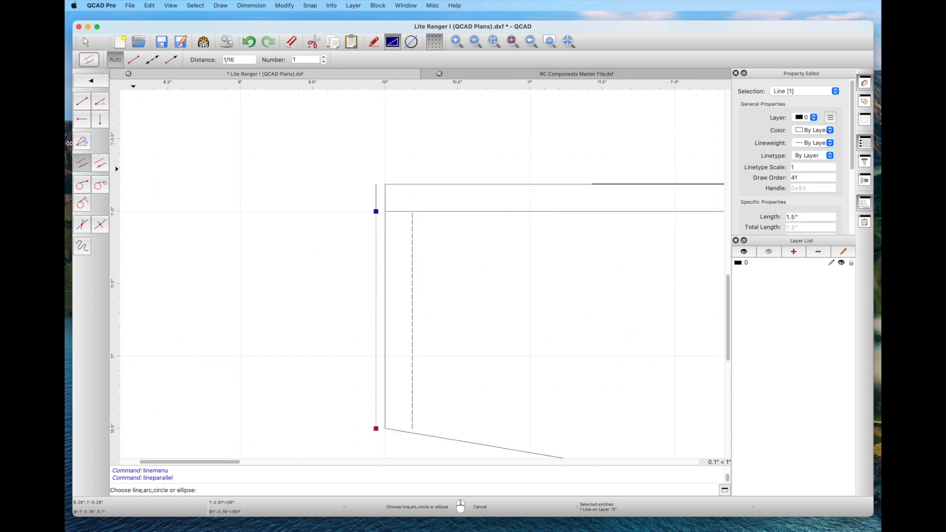
Step: Close the nose piece with a line from the fuselage's upper front corner to the outer vertical line, and save the drawing
{"action": "left_click", "coordinate": [82, 102]}
{"action": "left_click", "coordinate": [385, 184]}
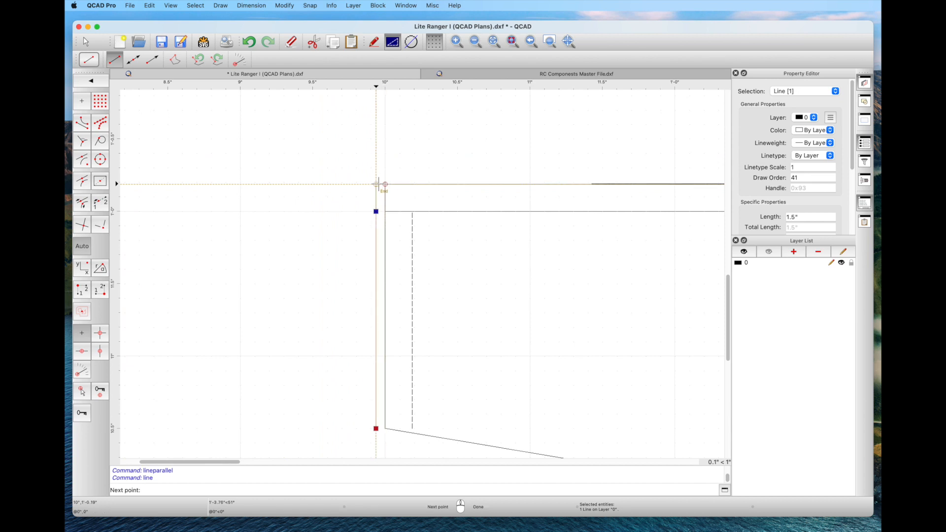
{"action": "left_click", "coordinate": [377, 184]}
{"action": "right_click", "coordinate": [357, 355]}
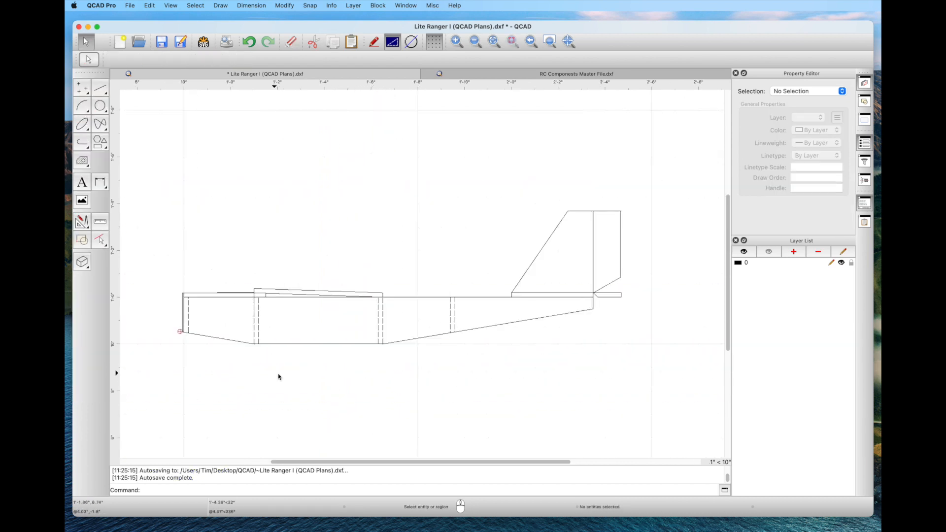
{"action": "left_click", "coordinate": [162, 43]}
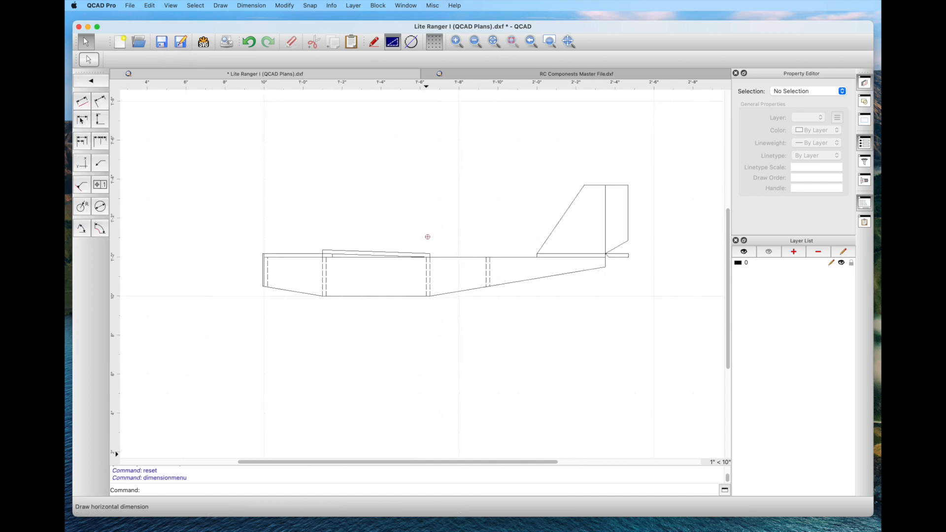
Step: Add a horizontal dimension between the two ends of the slanted wing outline, placed above the wing
{"action": "left_click", "coordinate": [82, 119]}
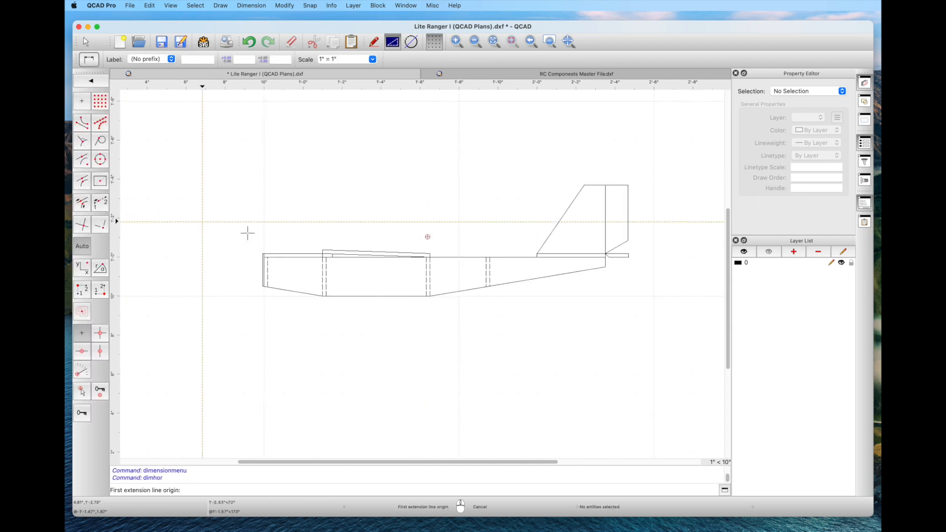
{"action": "scroll", "coordinate": [319, 248], "scroll_direction": "up", "scroll_amount": 5}
{"action": "left_click", "coordinate": [328, 252]}
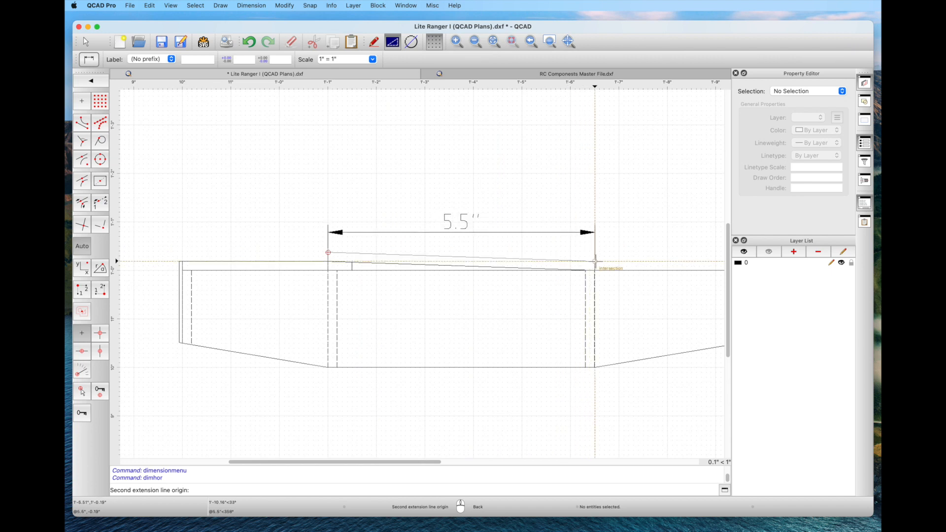
{"action": "left_click", "coordinate": [595, 261]}
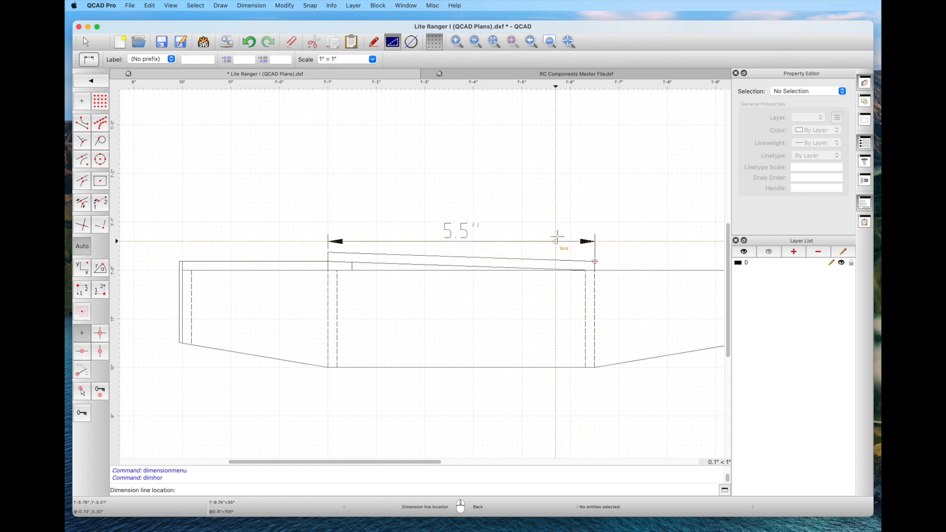
{"action": "left_click", "coordinate": [556, 227]}
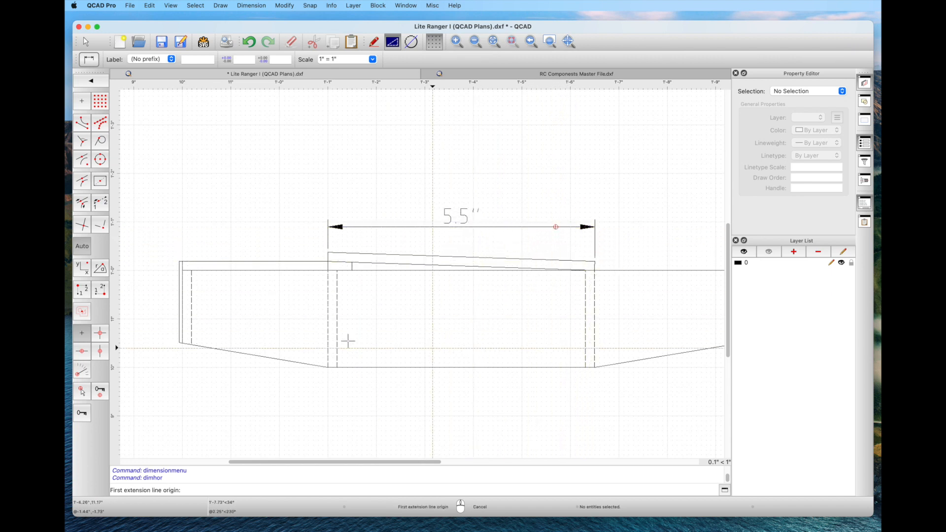
Step: Undo the last action and add a vertical dimension for the fuselage front edge below the top strip, placed ahead of the nose
{"action": "key", "text": "super+z"}
{"action": "key", "text": "d"}
{"action": "key", "text": "v"}
{"action": "left_click", "coordinate": [183, 270]}
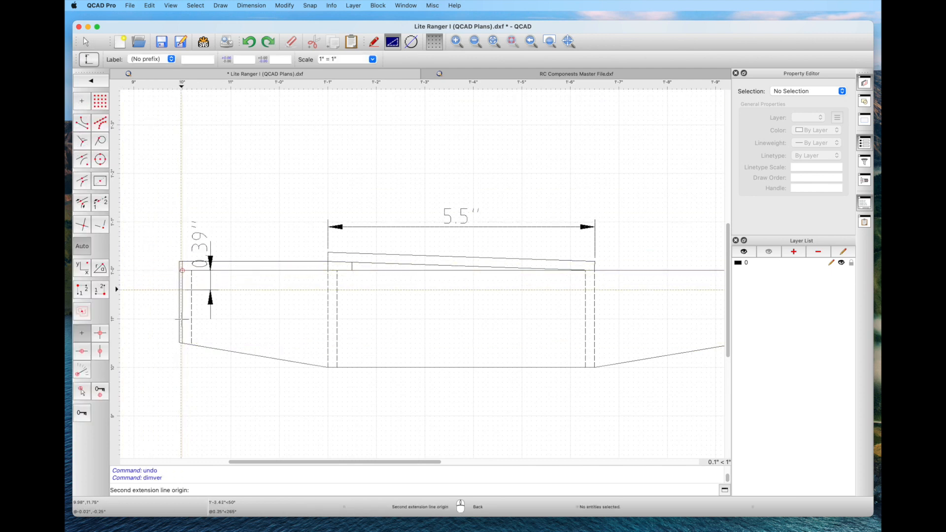
{"action": "left_click", "coordinate": [182, 343]}
{"action": "left_click", "coordinate": [158, 340]}
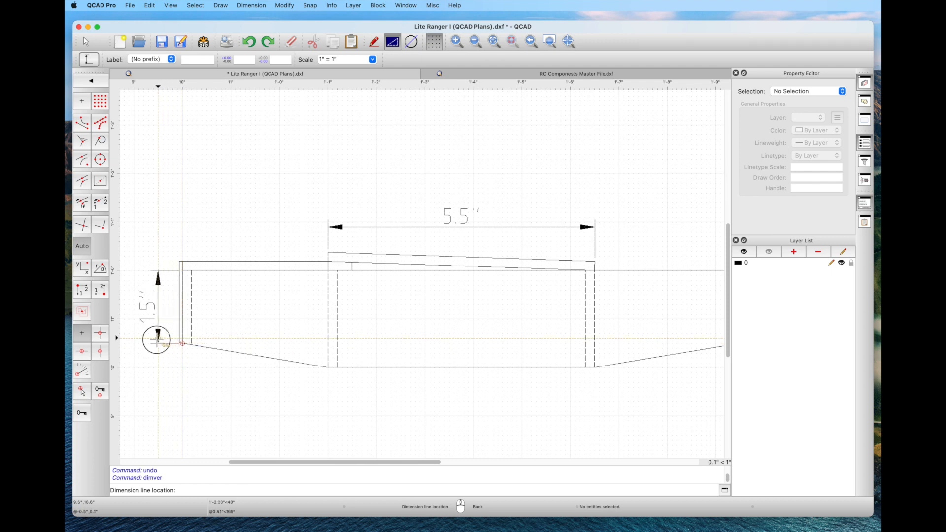
{"action": "right_click", "coordinate": [157, 340]}
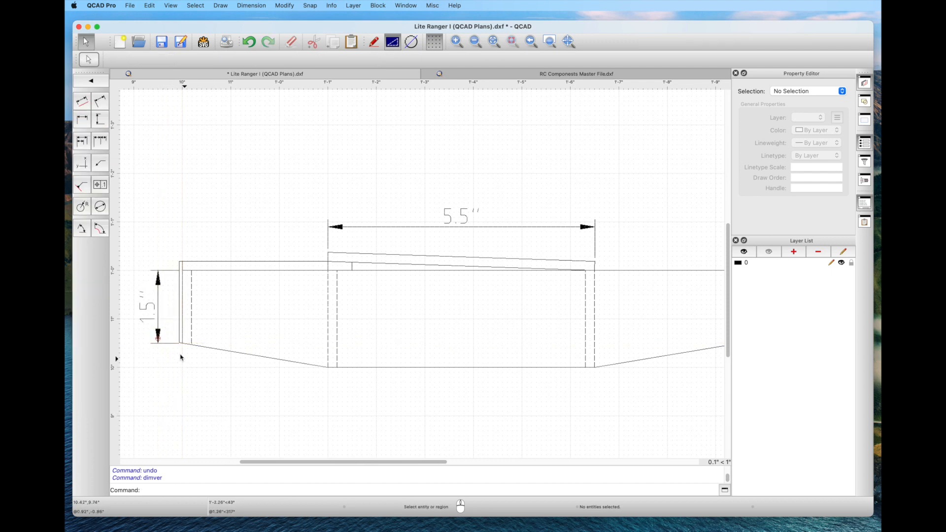
Step: Add a horizontal dimension across the tapered nose underside, from the front lower corner to the first former, placed below the fuselage
{"action": "left_click", "coordinate": [82, 120]}
{"action": "left_click", "coordinate": [182, 343]}
{"action": "left_click", "coordinate": [328, 367]}
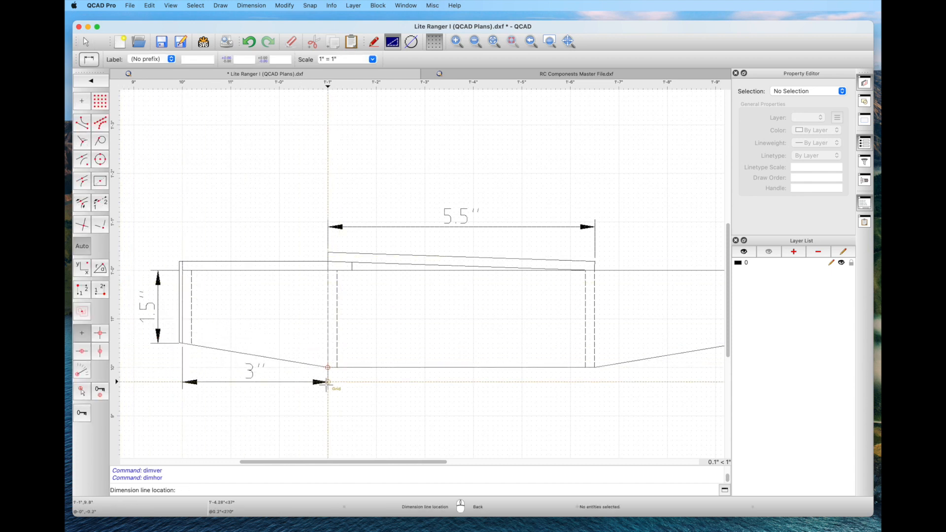
{"action": "left_click", "coordinate": [327, 393]}
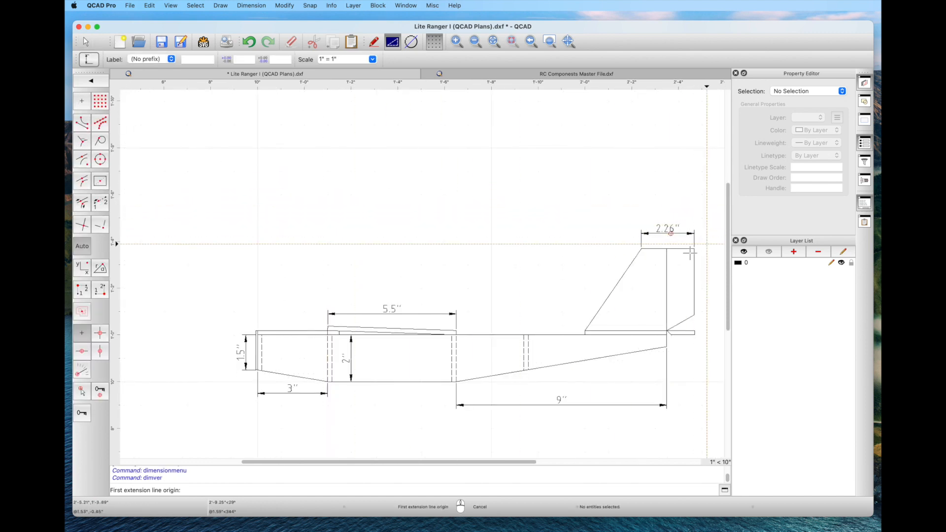
Step: Add a vertical dimension for the fin's height from its upper front corner to its base, placed inside the fin outline
{"action": "left_click", "coordinate": [641, 249]}
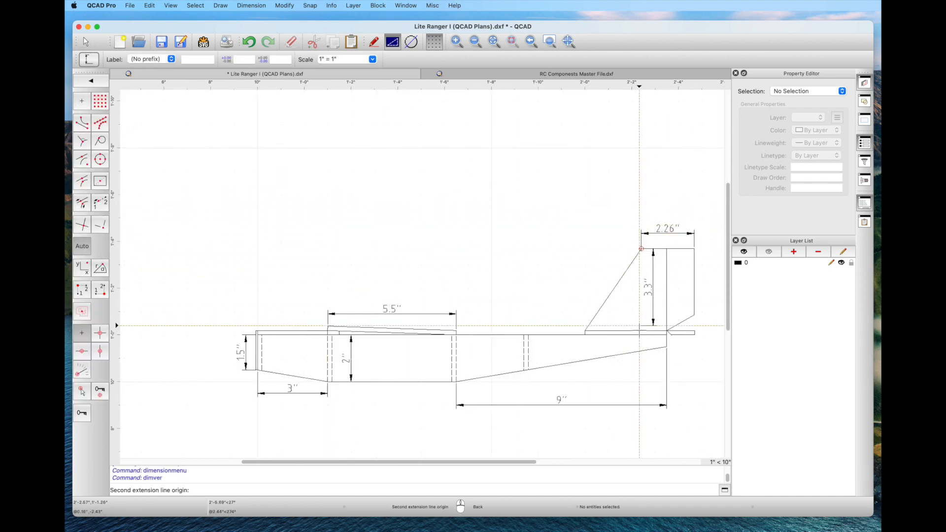
{"action": "left_click", "coordinate": [666, 331]}
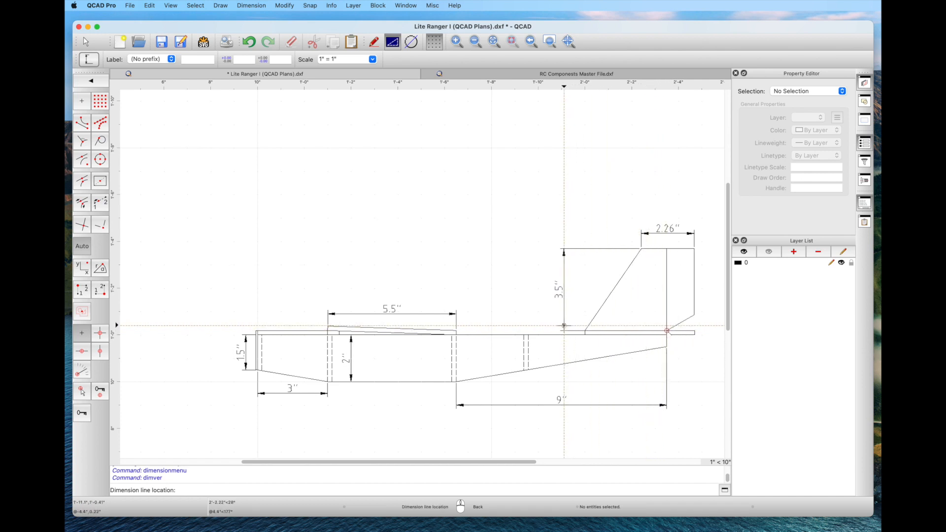
{"action": "left_click", "coordinate": [654, 323]}
{"action": "right_click", "coordinate": [655, 325]}
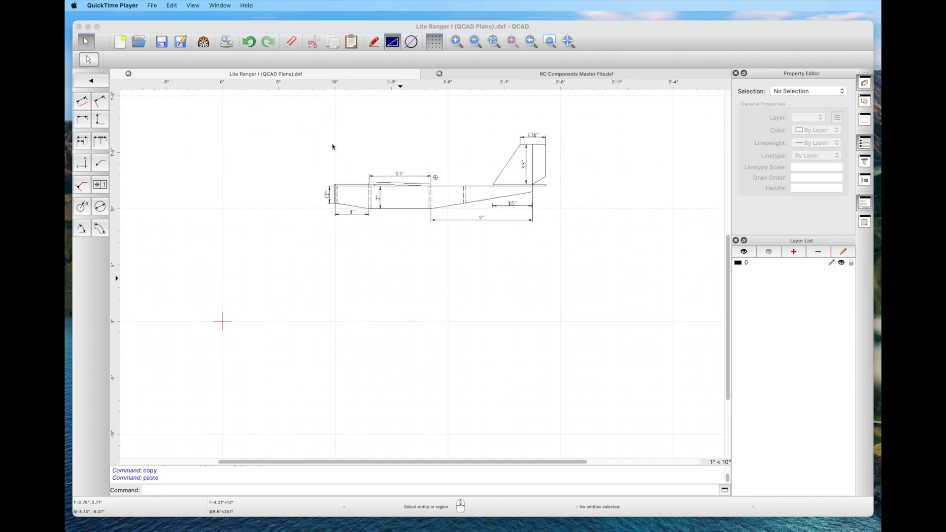
Step: Copy the complete dimensioned side view and paste the duplicate below the original
{"action": "mouse_move", "coordinate": [295, 113]}
{"action": "left_mouse_down"}
{"action": "mouse_move", "coordinate": [359, 127]}
{"action": "mouse_move", "coordinate": [590, 215]}
{"action": "mouse_move", "coordinate": [608, 281]}
{"action": "left_mouse_up"}
{"action": "left_click", "coordinate": [149, 5]}
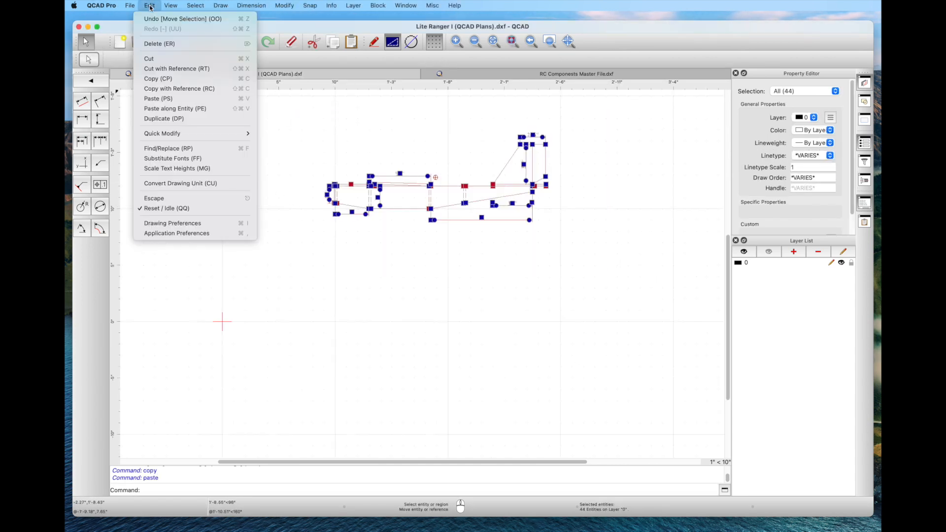
{"action": "left_click", "coordinate": [151, 79]}
{"action": "left_click", "coordinate": [148, 6]}
{"action": "left_click", "coordinate": [158, 99]}
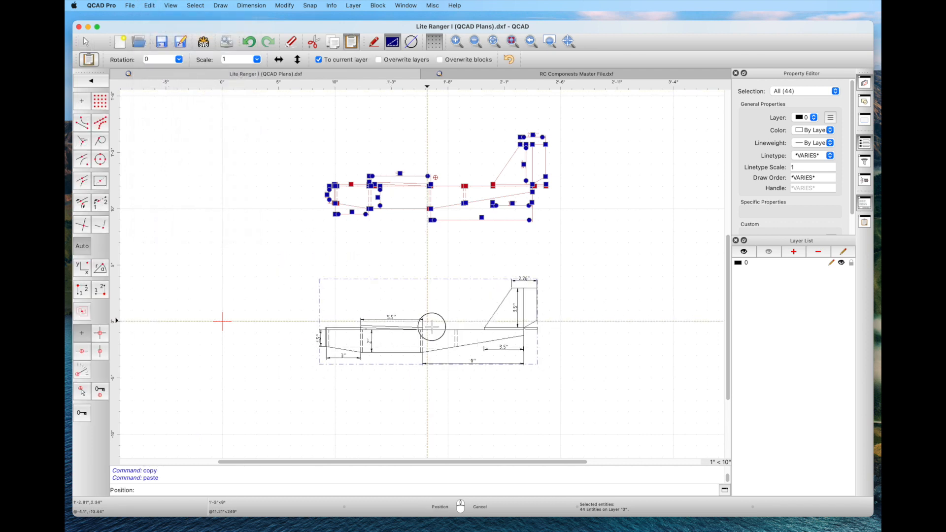
{"action": "right_click", "coordinate": [318, 443]}
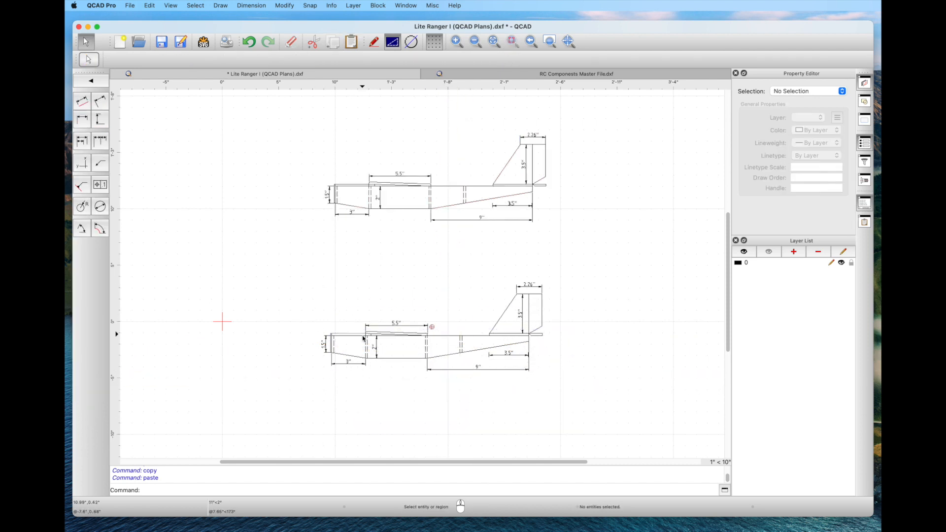
Step: Delete all dimensions from the lower side view copy and save the drawing
{"action": "scroll", "coordinate": [363, 338], "scroll_direction": "up", "scroll_amount": 3}
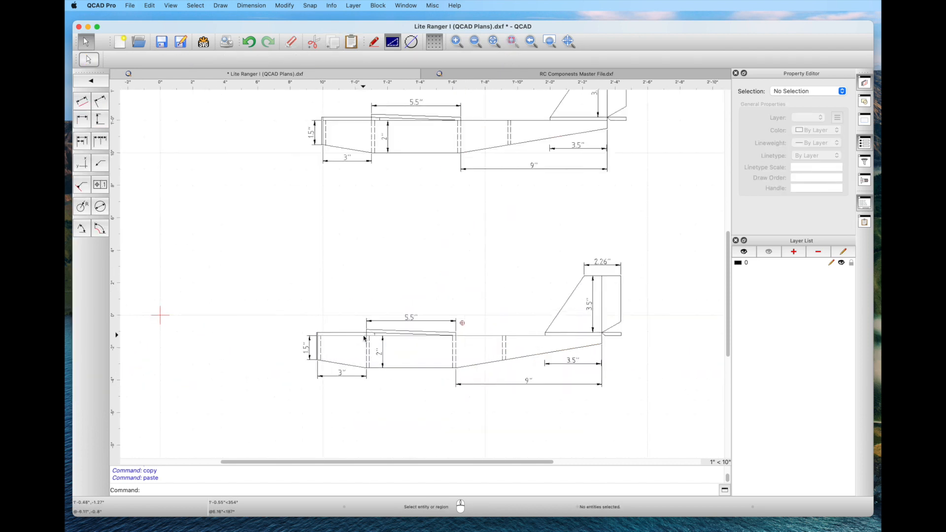
{"action": "left_click", "coordinate": [411, 318]}
{"action": "key", "text": "Delete"}
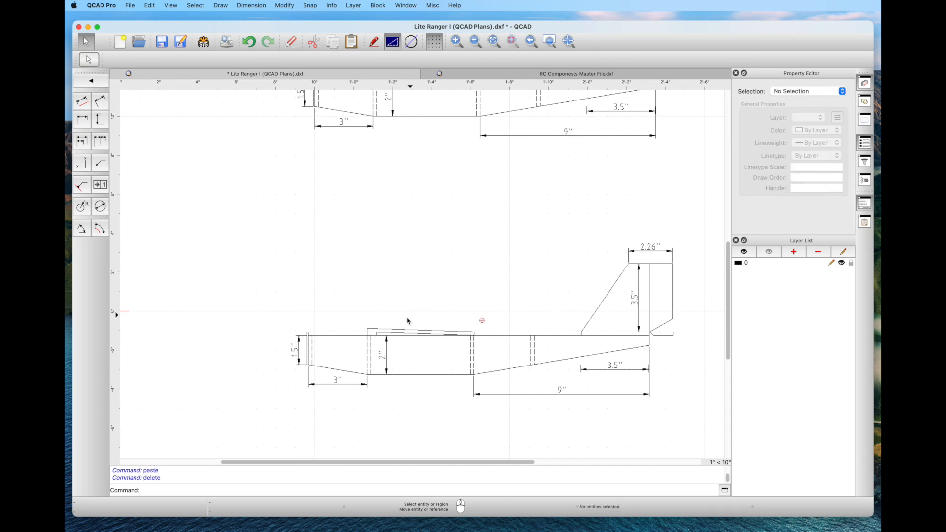
{"action": "left_click", "coordinate": [306, 354]}
{"action": "key", "text": "Delete"}
{"action": "left_click", "coordinate": [340, 385]}
{"action": "key", "text": "Delete"}
{"action": "left_click", "coordinate": [386, 356]}
{"action": "key", "text": "Delete"}
{"action": "left_click", "coordinate": [510, 395]}
{"action": "key", "text": "Delete"}
{"action": "left_click", "coordinate": [613, 369]}
{"action": "key", "text": "Delete"}
{"action": "left_click", "coordinate": [636, 302]}
{"action": "key", "text": "Delete"}
{"action": "left_click", "coordinate": [641, 251]}
{"action": "key", "text": "Delete"}
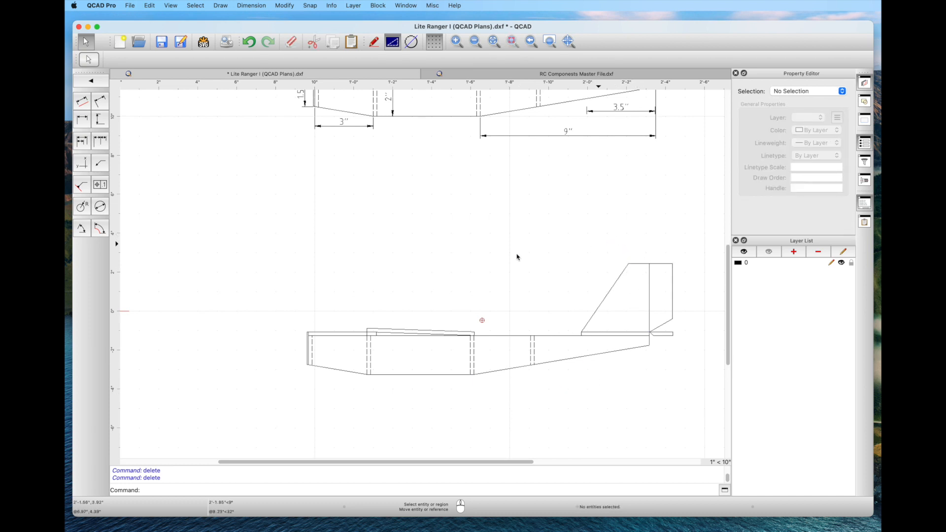
{"action": "left_click", "coordinate": [162, 42]}
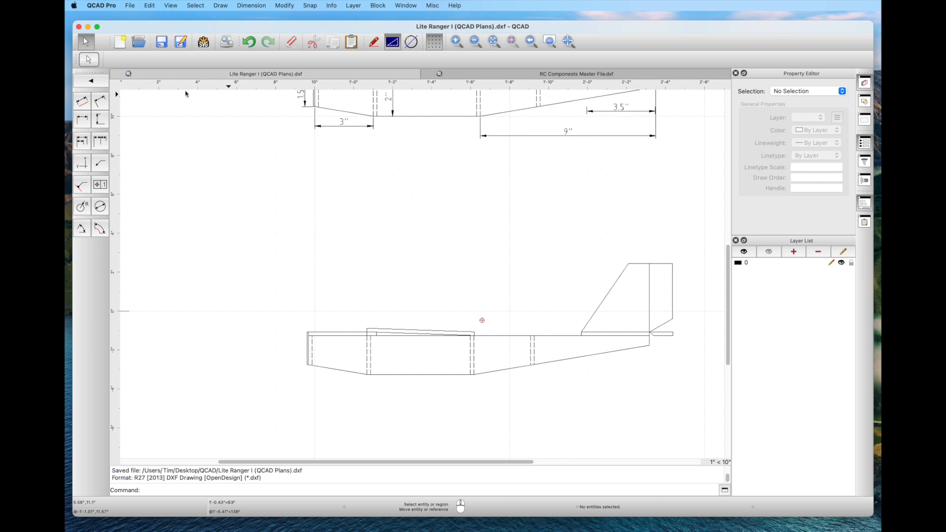
Step: Copy the Park 250 motor's side view from RC Components Master File.dxf and return to the Lite Ranger I drawing
{"action": "scroll", "coordinate": [347, 242], "scroll_direction": "down", "scroll_amount": 3}
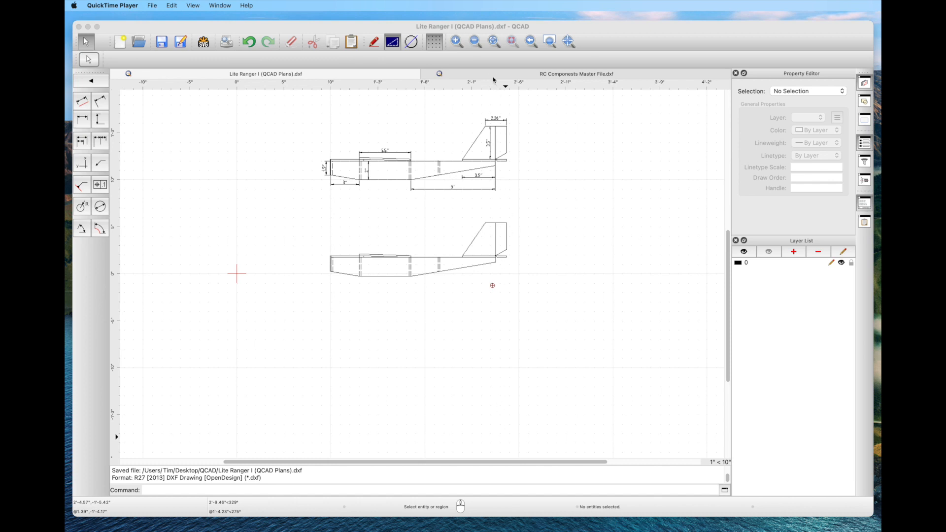
{"action": "left_click", "coordinate": [494, 75]}
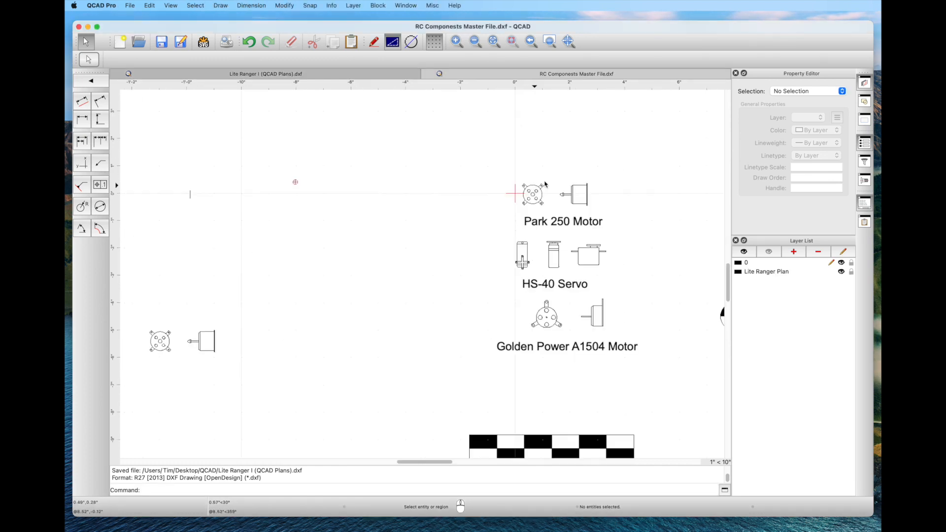
{"action": "left_click_drag", "start_coordinate": [551, 169], "coordinate": [618, 214]}
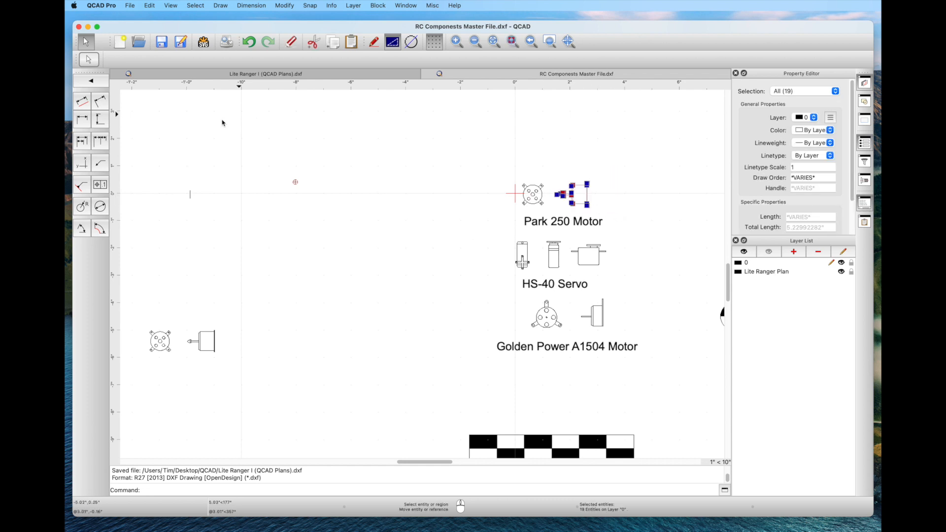
{"action": "left_click", "coordinate": [150, 6]}
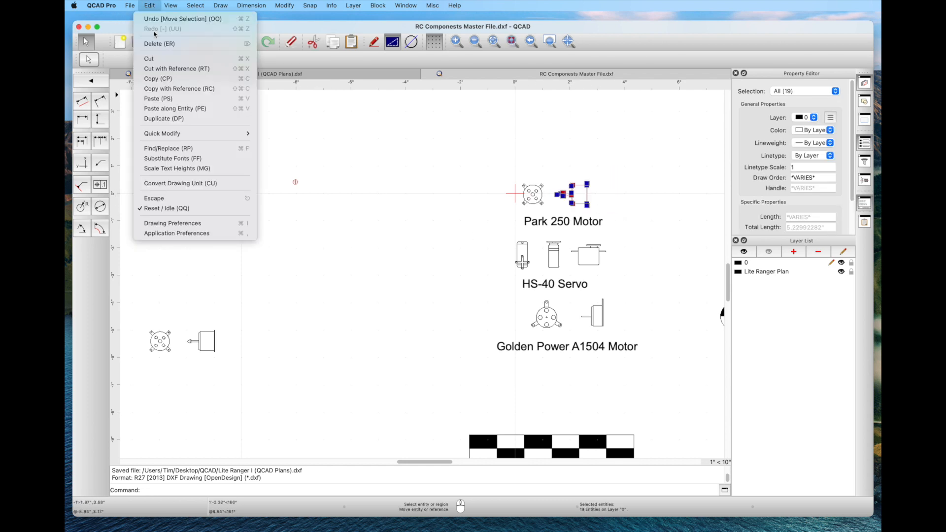
{"action": "left_click", "coordinate": [158, 78]}
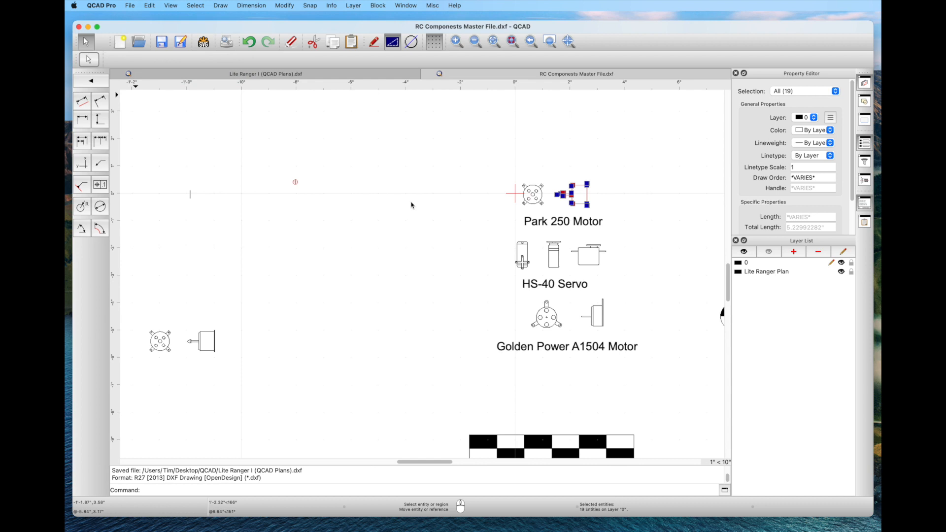
{"action": "left_click", "coordinate": [412, 205]}
{"action": "left_click", "coordinate": [261, 74]}
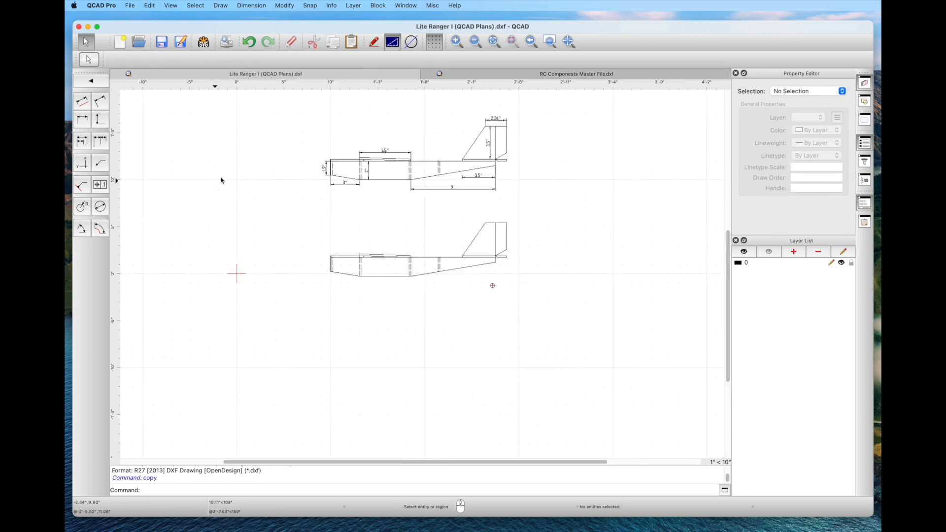
Step: Paste the motor's side view with free snapping against the front of the nose piece on the undimensioned side view
{"action": "key", "text": "Escape"}
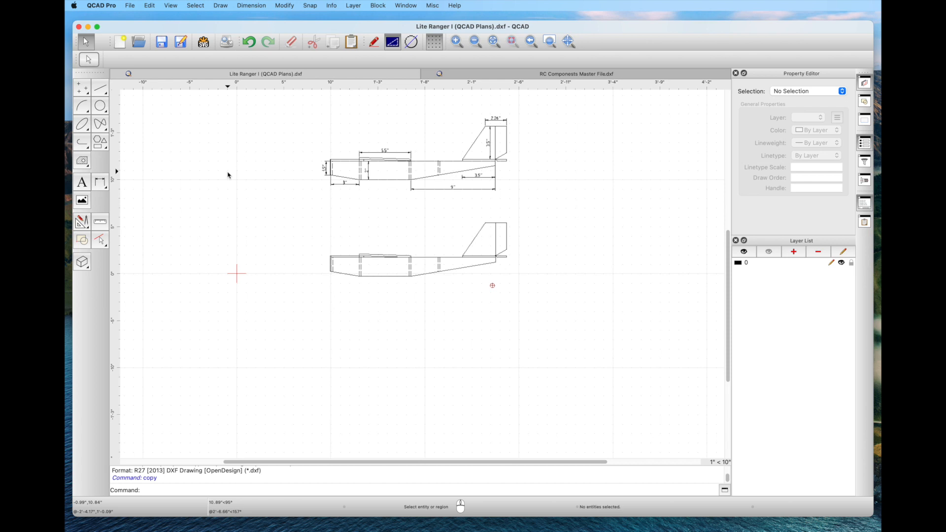
{"action": "right_click", "coordinate": [228, 173]}
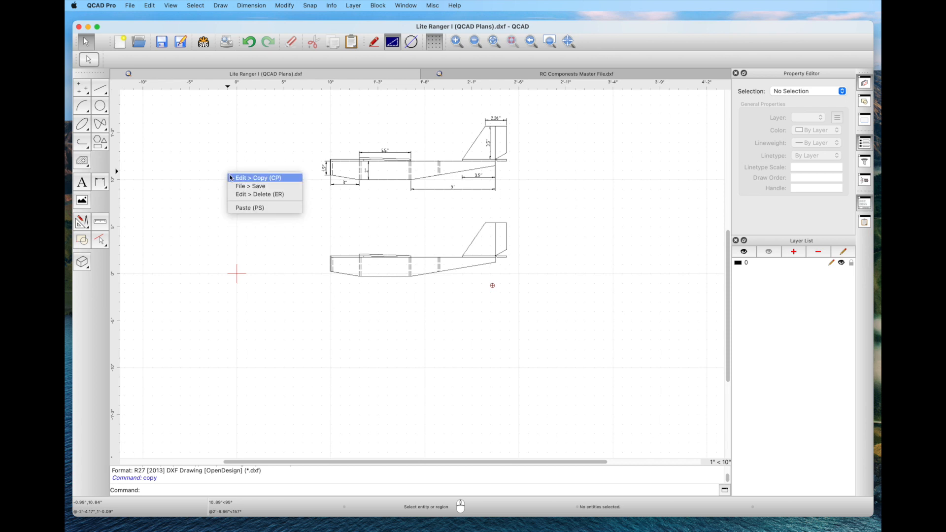
{"action": "left_click", "coordinate": [245, 208]}
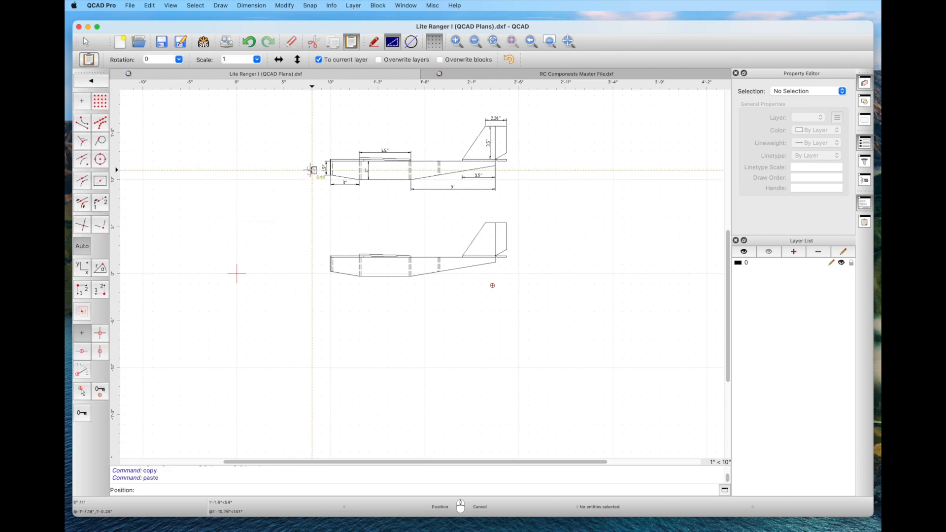
{"action": "scroll", "coordinate": [321, 264], "scroll_direction": "up", "scroll_amount": 5}
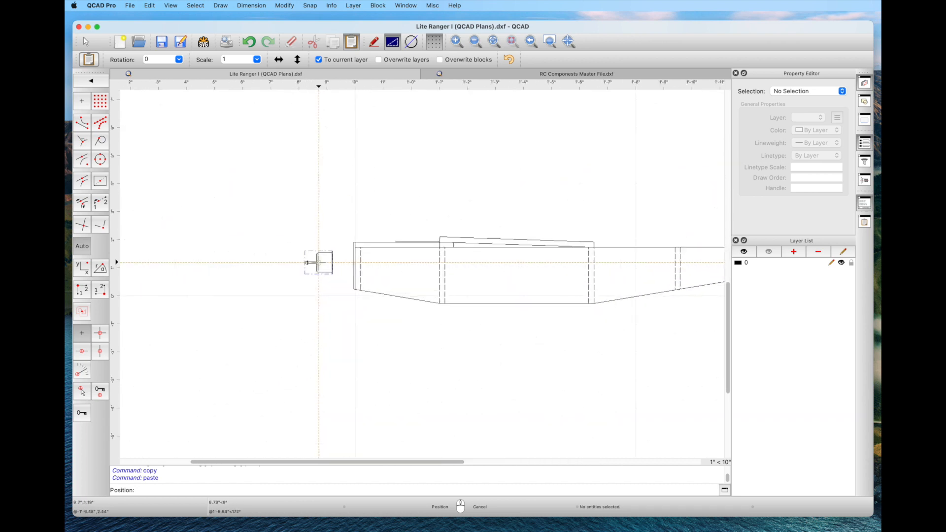
{"action": "scroll", "coordinate": [327, 264], "scroll_direction": "up", "scroll_amount": 5}
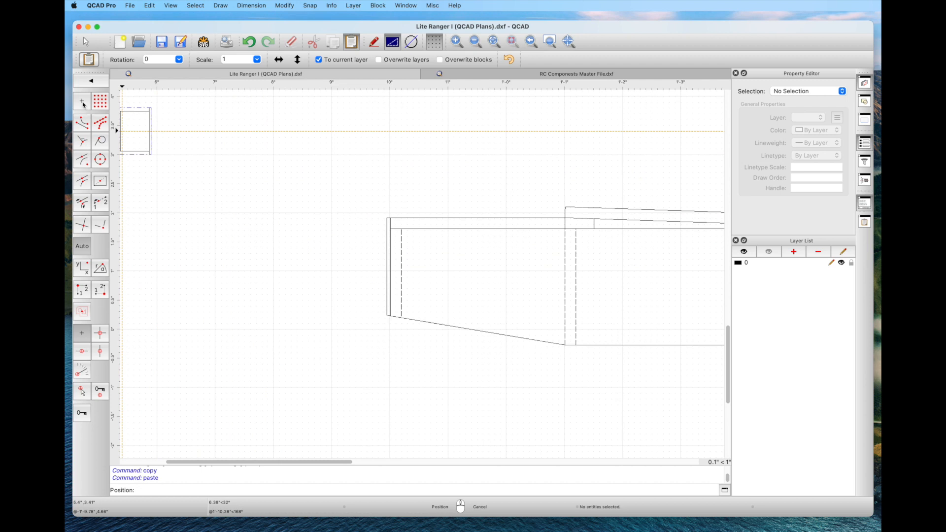
{"action": "left_click", "coordinate": [82, 103]}
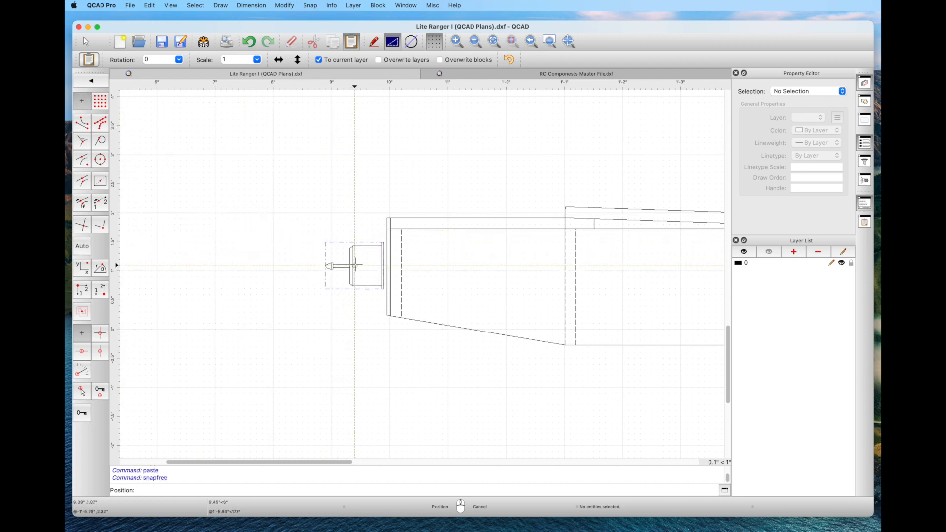
{"action": "left_click", "coordinate": [357, 264]}
{"action": "right_click", "coordinate": [303, 304]}
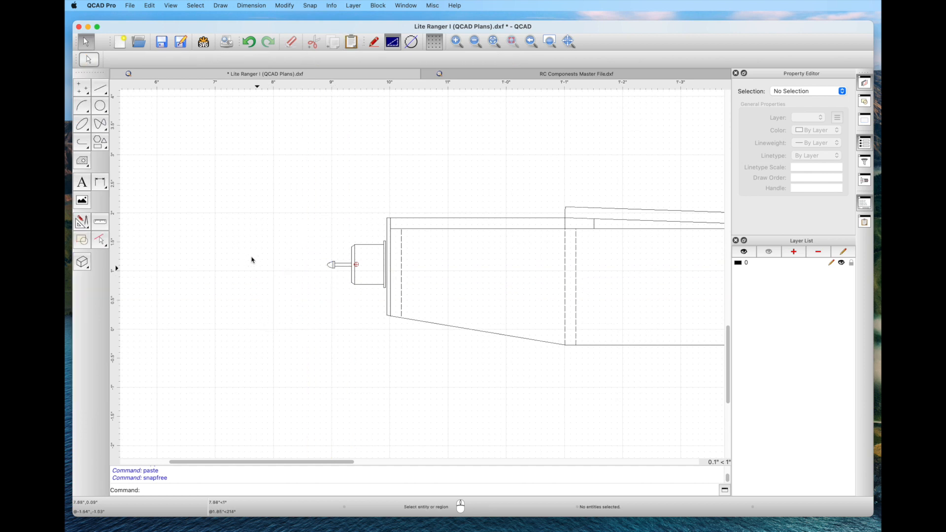
Step: Save the Lite Ranger I drawing with the motor in place
{"action": "left_click", "coordinate": [166, 45]}
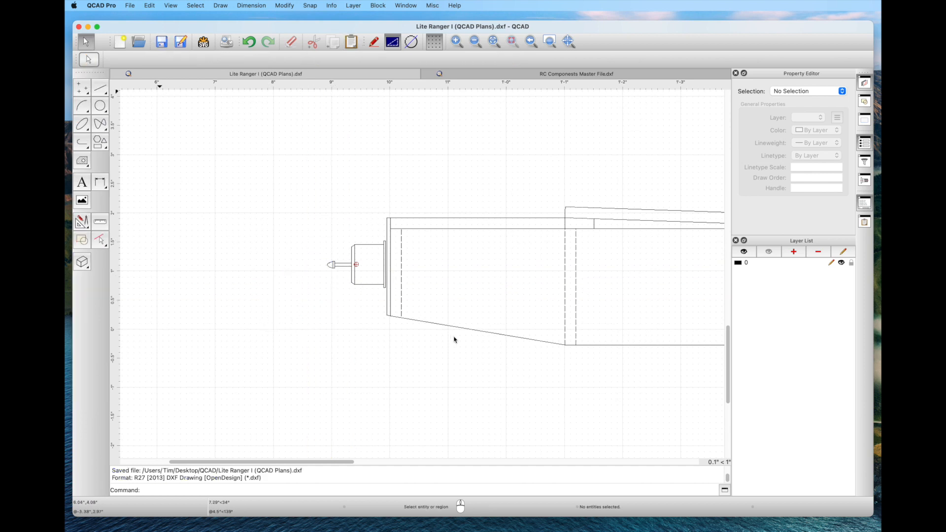
{"action": "scroll", "coordinate": [446, 336], "scroll_direction": "down", "scroll_amount": 3}
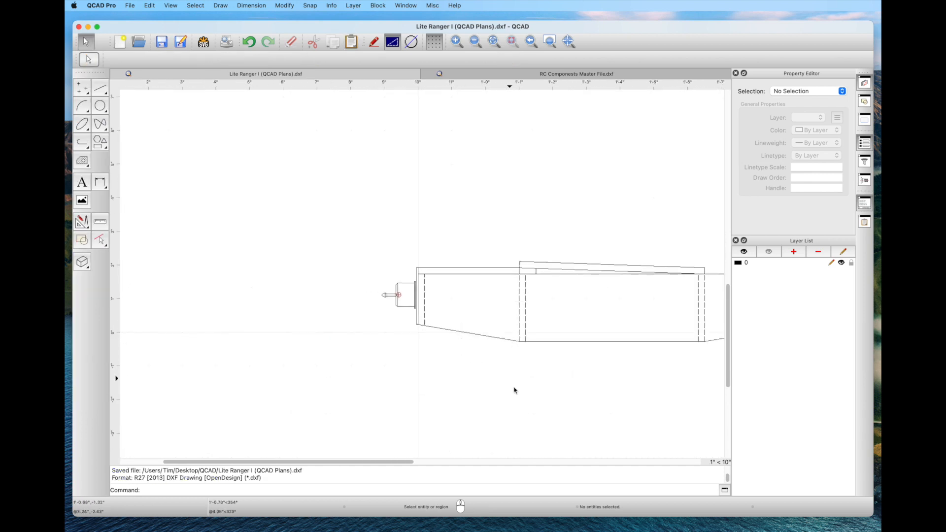
{"action": "left_click_drag", "start_coordinate": [518, 392], "coordinate": [419, 369]}
{"action": "middle_click_drag", "start_coordinate": [515, 381], "coordinate": [343, 362]}
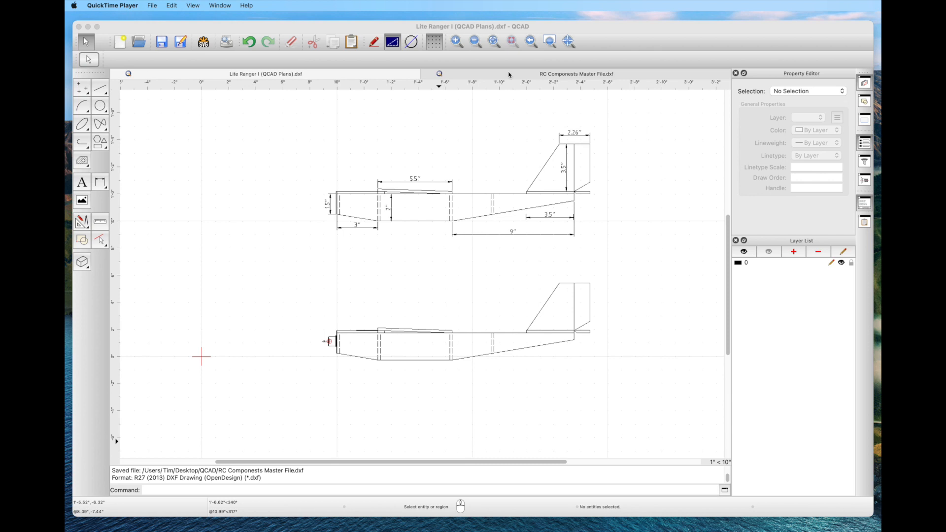
Step: Copy the small CG symbol with its label from RC Components Master File.dxf and return to the Lite Ranger I drawing
{"action": "left_click", "coordinate": [509, 75]}
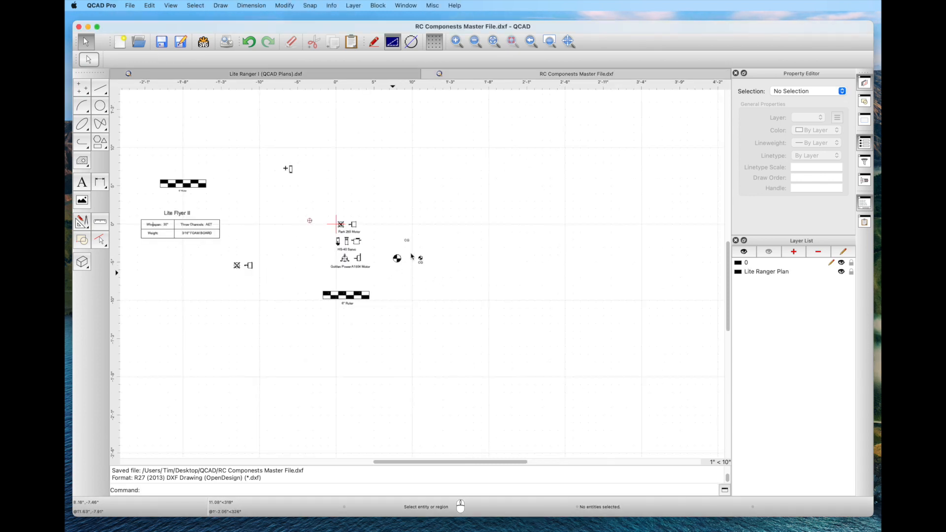
{"action": "scroll", "coordinate": [412, 253], "scroll_direction": "up", "scroll_amount": 5}
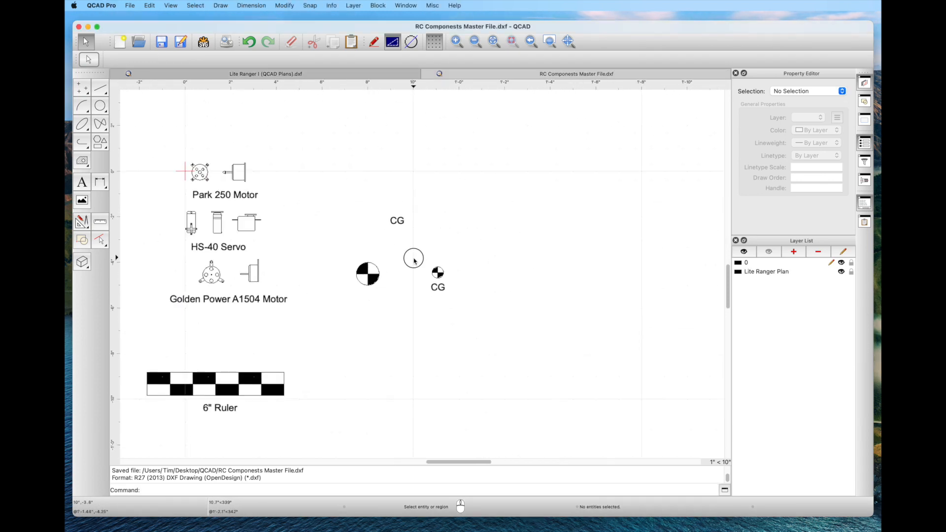
{"action": "left_click_drag", "start_coordinate": [413, 256], "coordinate": [484, 324]}
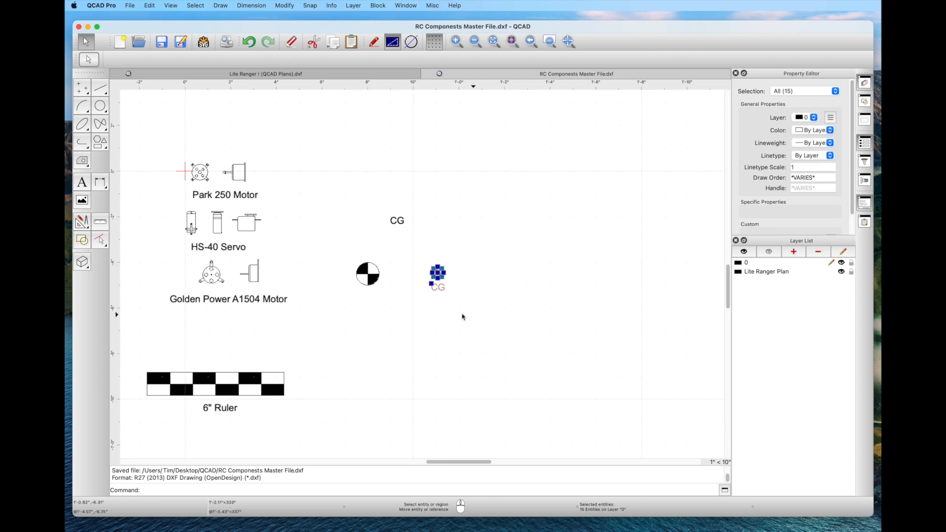
{"action": "left_click", "coordinate": [149, 6]}
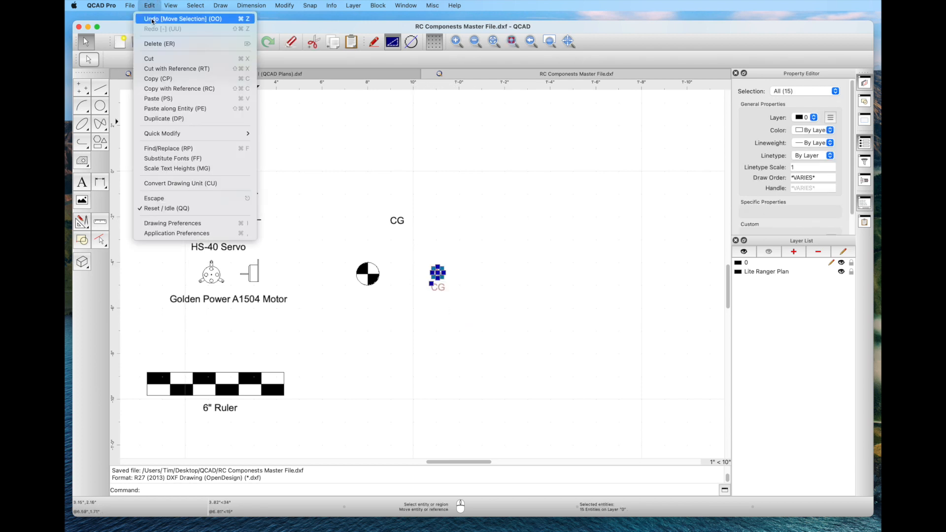
{"action": "left_click", "coordinate": [152, 81]}
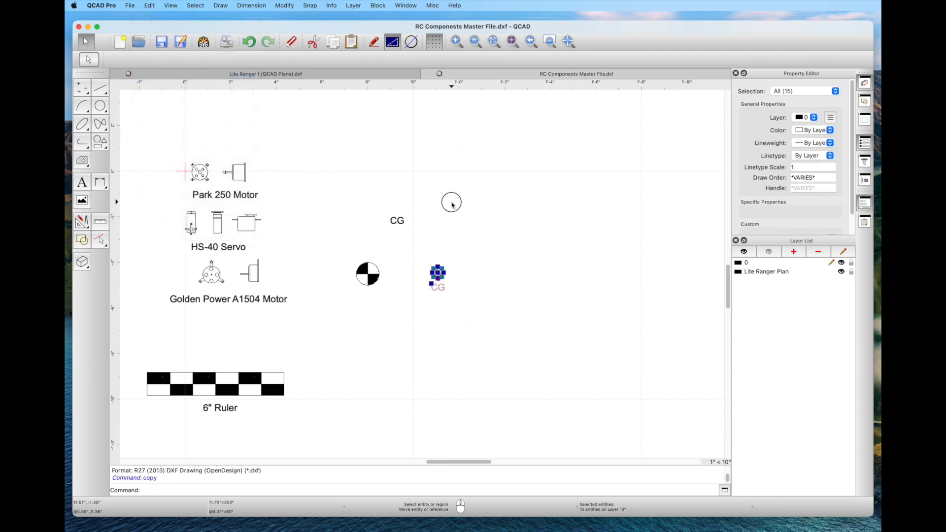
{"action": "left_click", "coordinate": [378, 74]}
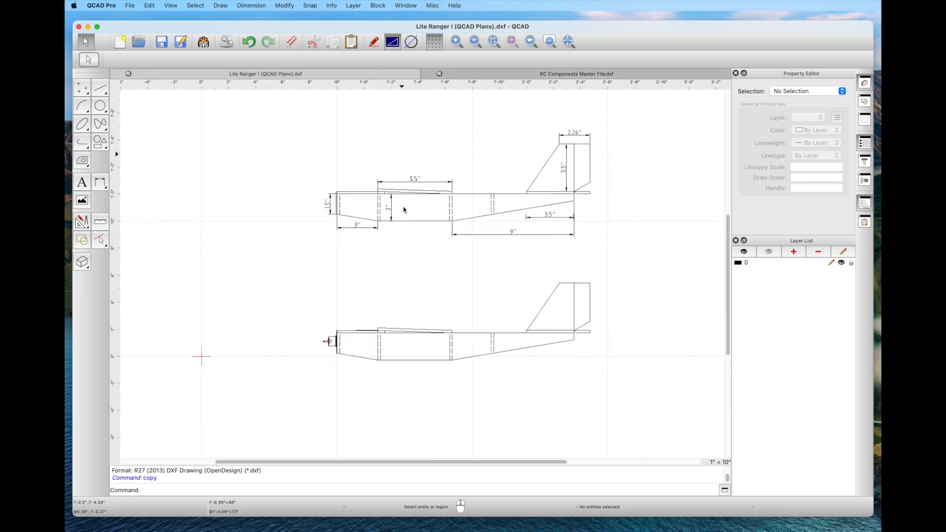
Step: Paste the CG symbol just above the wing of the undimensioned side view and save the drawing
{"action": "right_click", "coordinate": [402, 290]}
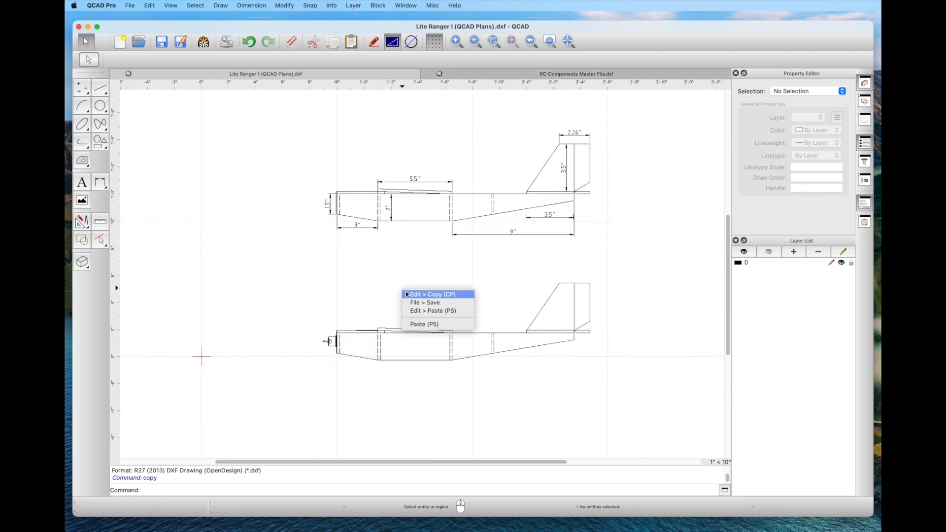
{"action": "left_click", "coordinate": [411, 323]}
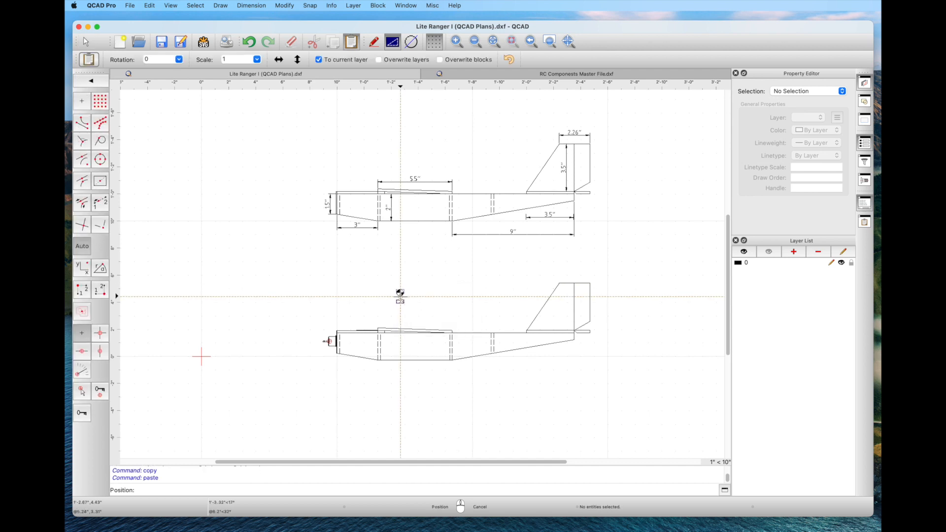
{"action": "left_click", "coordinate": [400, 295]}
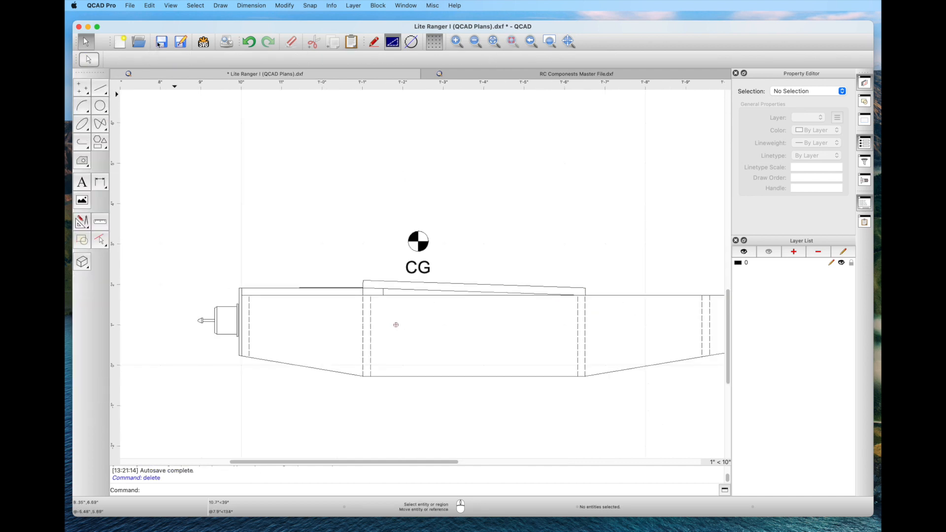
{"action": "left_click", "coordinate": [162, 42]}
Step: Draw a horizontal line from the upper end of the vertical centreline below the side views, extending away from the tail end
{"action": "scroll", "coordinate": [484, 413], "scroll_direction": "down", "scroll_amount": 3}
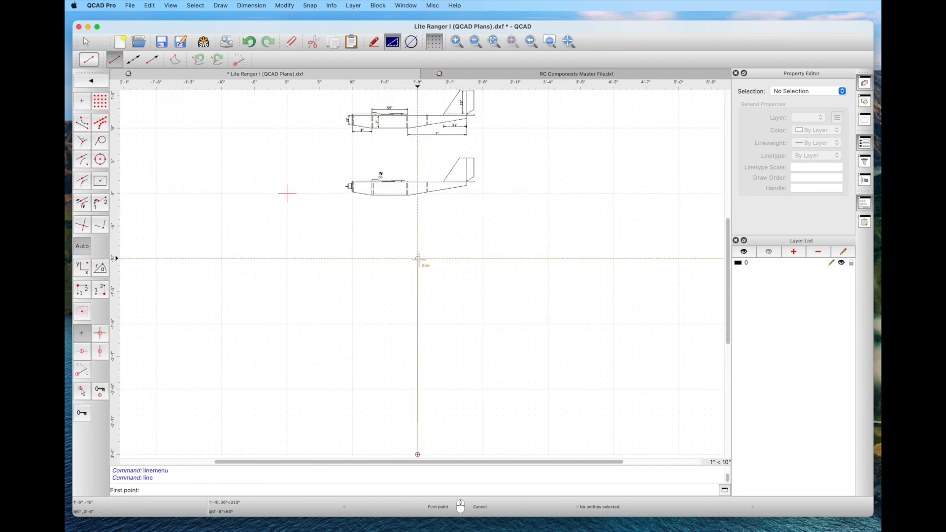
{"action": "left_click", "coordinate": [418, 258]}
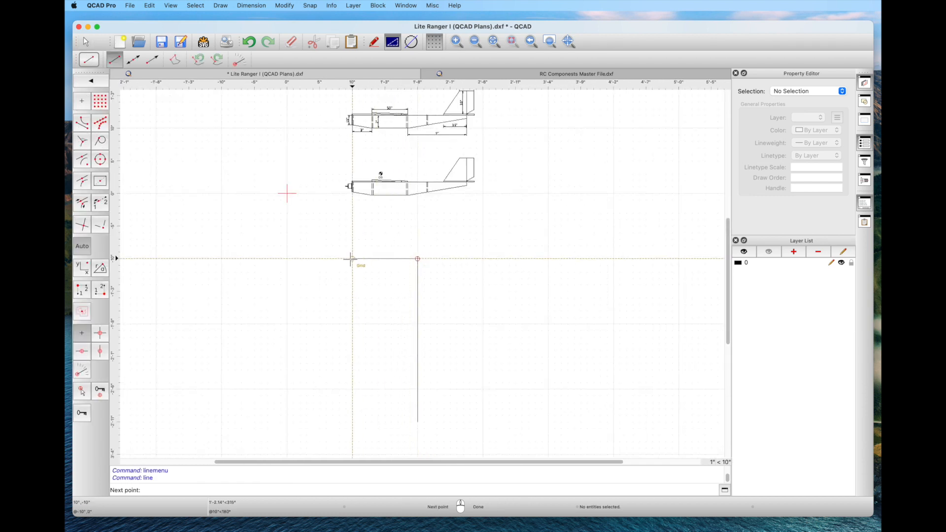
{"action": "left_click", "coordinate": [221, 259]}
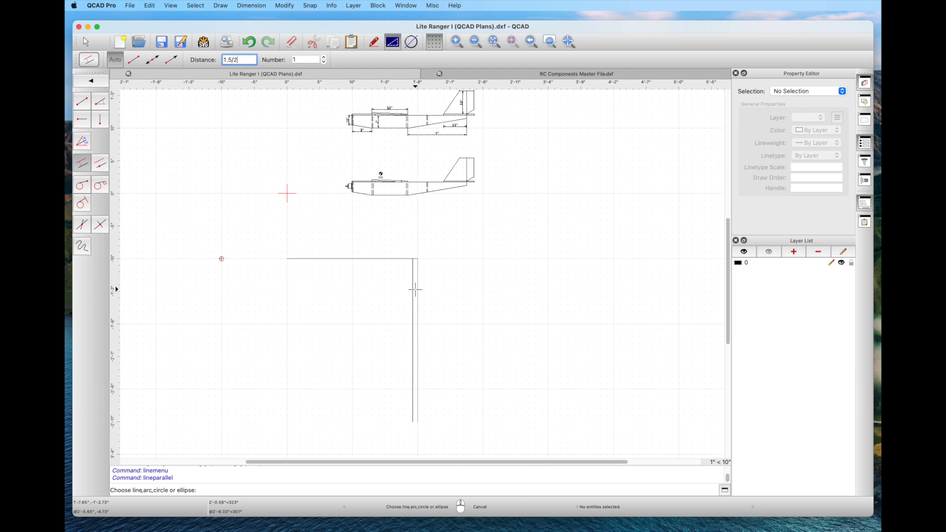
Step: Create parallels of the vertical centreline at 1.5/2 and 2.5/2 and a parallel 3 inches below the horizontal line
{"action": "left_click", "coordinate": [416, 289]}
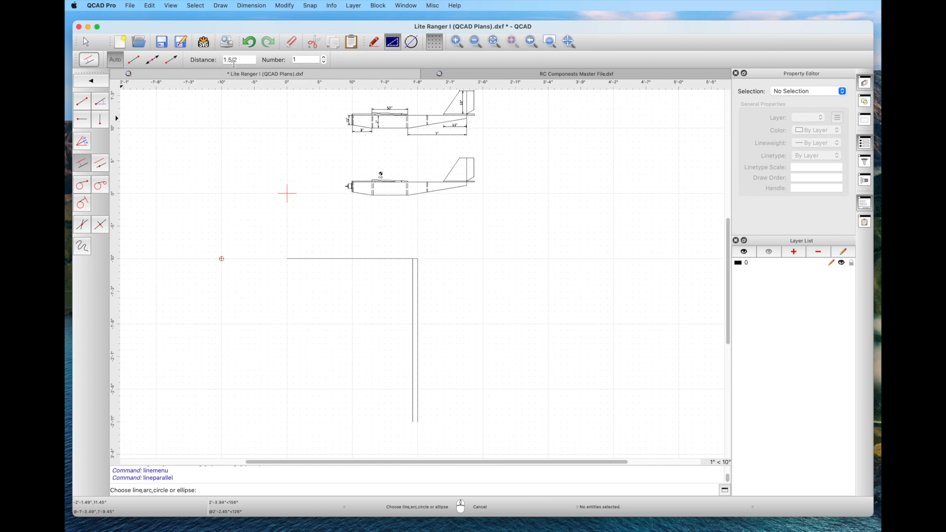
{"action": "left_click_drag", "start_coordinate": [239, 61], "coordinate": [212, 56]}
{"action": "type", "text": "3"}
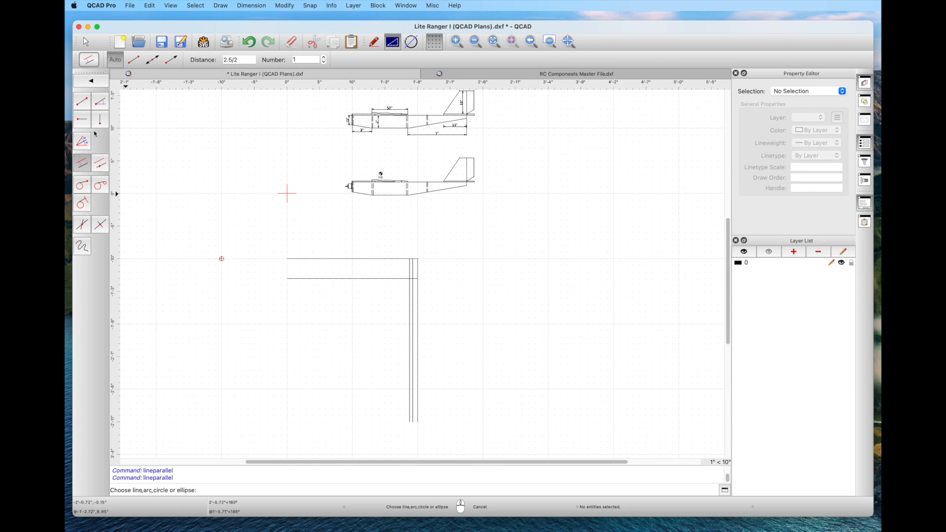
Step: Draw the slanted nose side from the 2.5/2 parallel at the 3-inch line to the 1.5/2 parallel at the uppermost line
{"action": "left_click", "coordinate": [82, 102]}
{"action": "scroll", "coordinate": [415, 334], "scroll_direction": "up", "scroll_amount": 1}
{"action": "scroll", "coordinate": [415, 334], "scroll_direction": "up", "scroll_amount": 2}
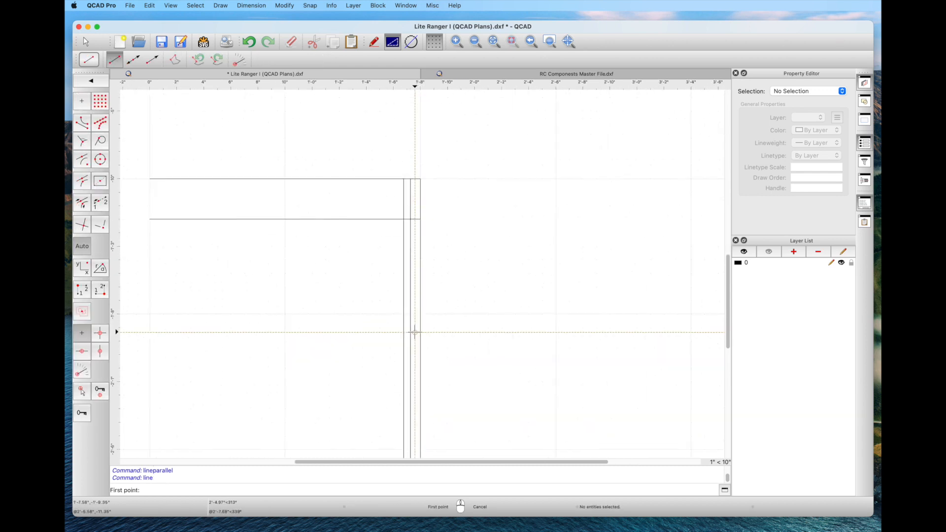
{"action": "left_click", "coordinate": [403, 219]}
{"action": "left_click", "coordinate": [411, 178]}
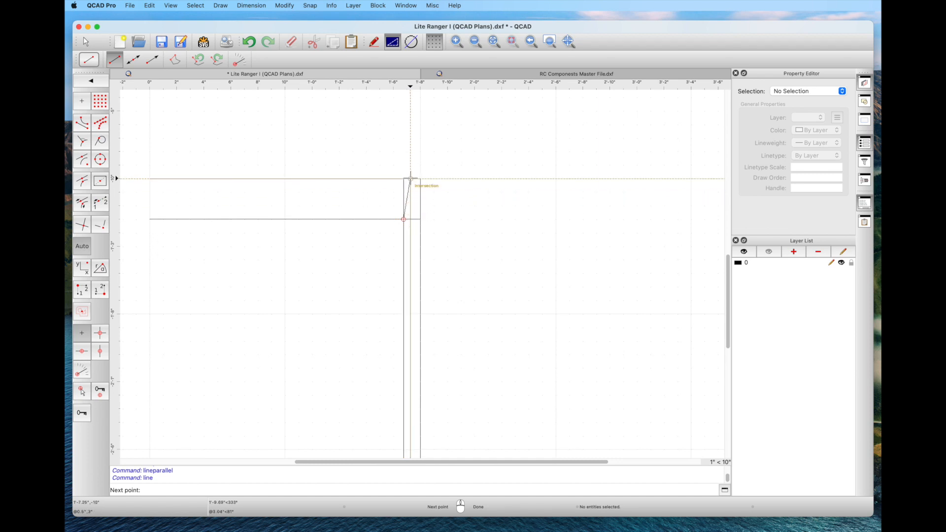
{"action": "right_click", "coordinate": [266, 117]}
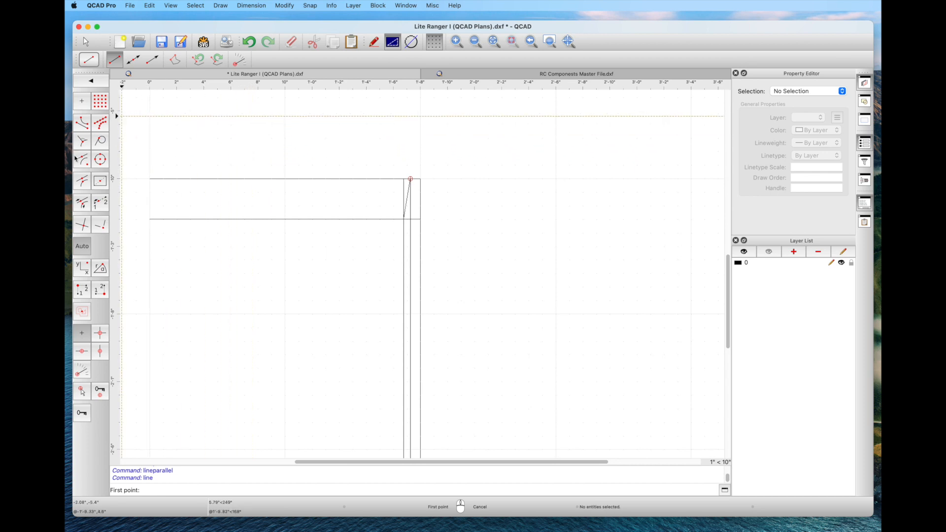
{"action": "left_click", "coordinate": [86, 44]}
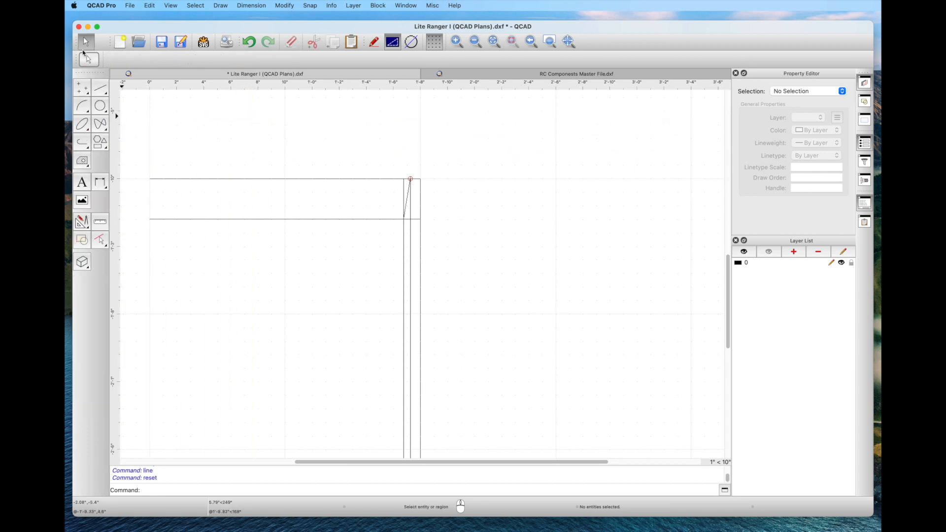
Step: Break out the two vertical segments between the nose lines and delete the rest of the 1.5/2 parallel
{"action": "left_click", "coordinate": [82, 222]}
{"action": "left_click", "coordinate": [82, 296]}
{"action": "scroll", "coordinate": [376, 197], "scroll_direction": "up", "scroll_amount": 4}
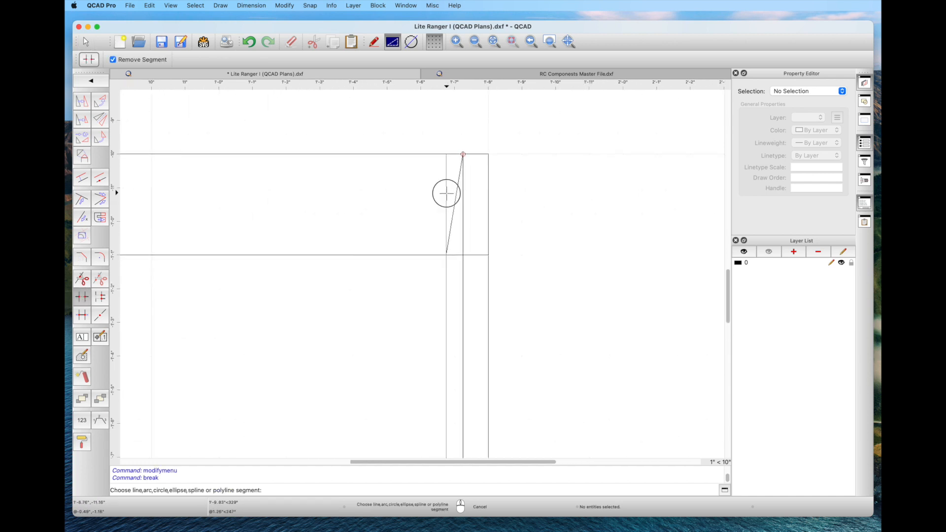
{"action": "left_click", "coordinate": [464, 247]}
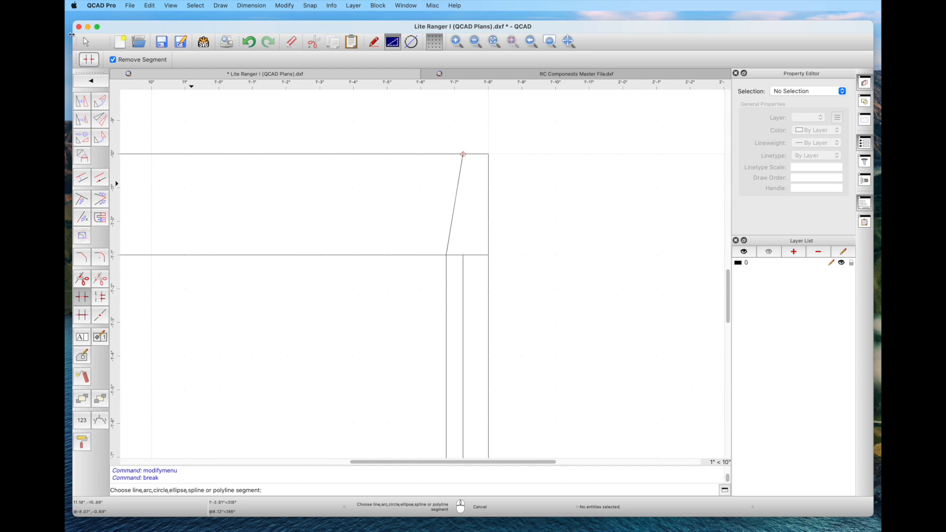
{"action": "key", "text": "Escape"}
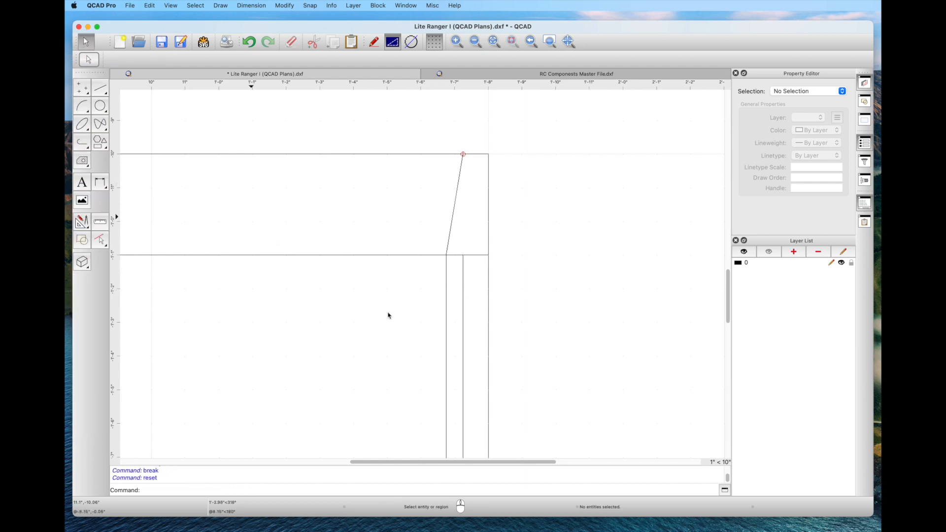
{"action": "left_click", "coordinate": [463, 361]}
{"action": "key", "text": "Delete"}
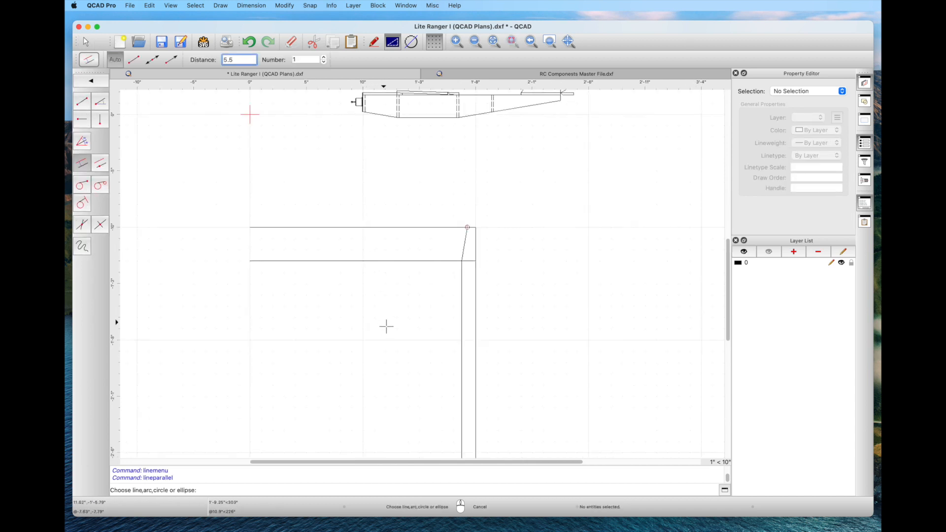
Step: Offset the lower horizontal line downward by 5.5, and offset the resulting line by 9 to mark the fuselage's rear end
{"action": "left_click", "coordinate": [385, 263]}
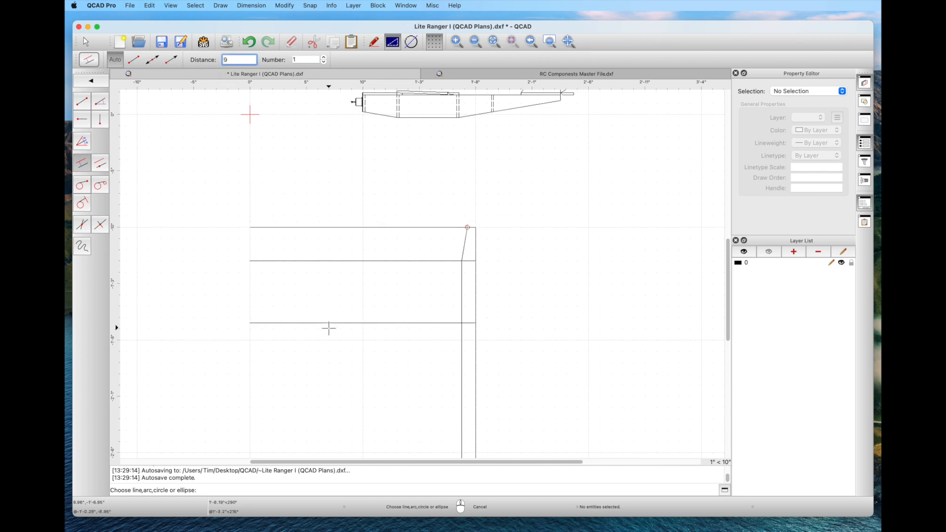
{"action": "left_click", "coordinate": [328, 328]}
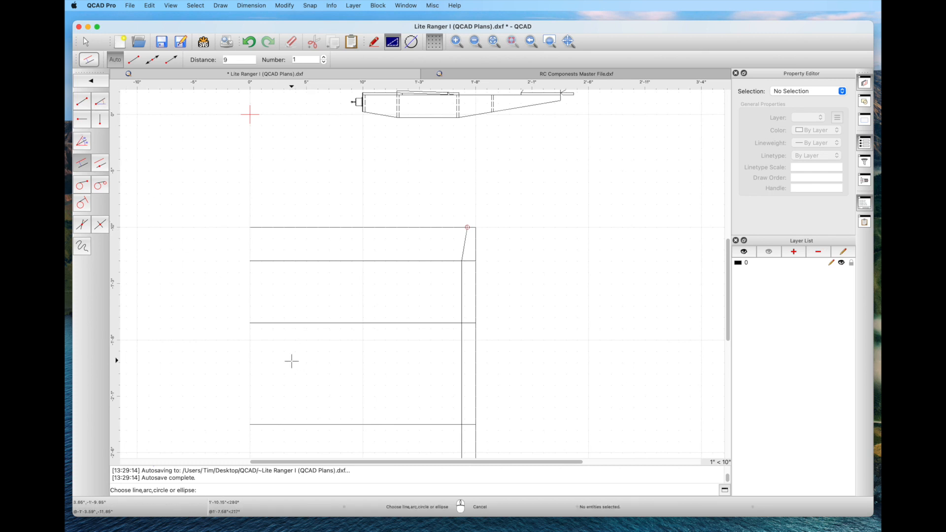
{"action": "middle_click_drag", "start_coordinate": [508, 419], "coordinate": [468, 334]}
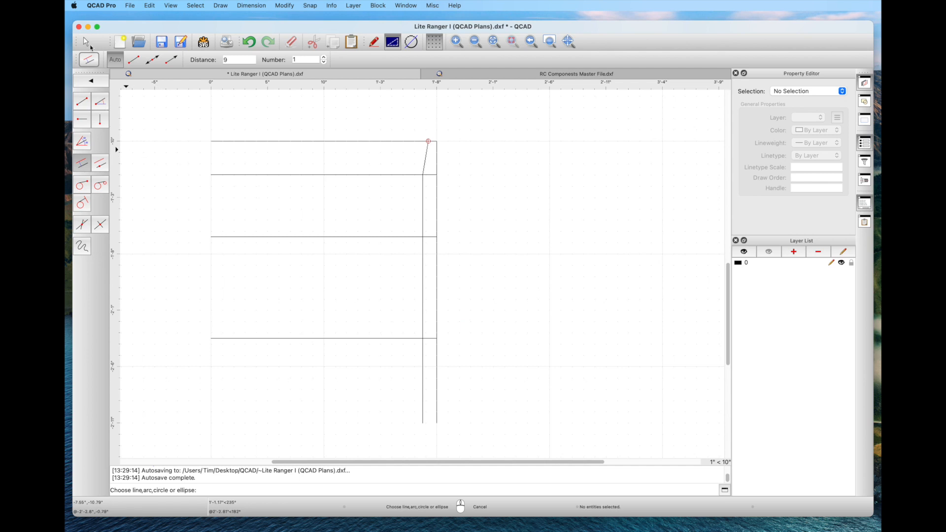
Step: Break out both vertical line ends below the rear line and the front line's excess beyond the slanted nose side
{"action": "left_click", "coordinate": [85, 42]}
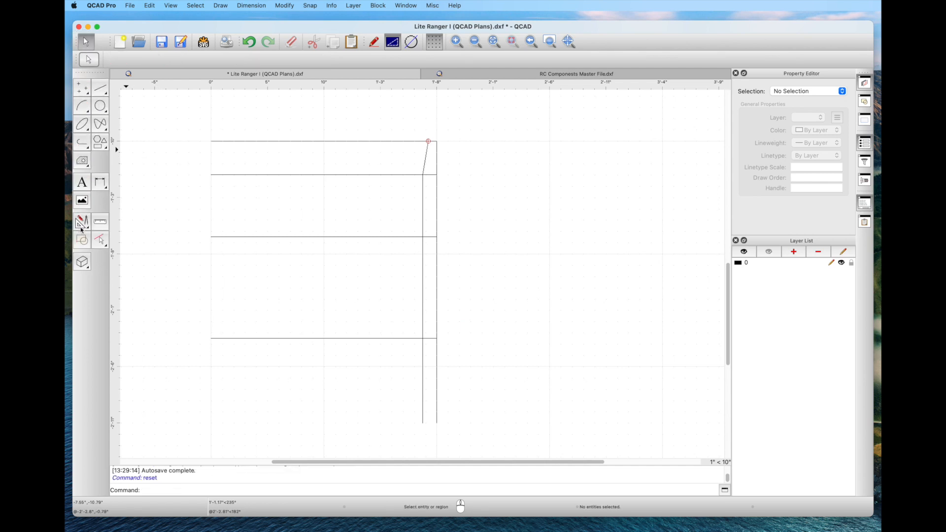
{"action": "left_click", "coordinate": [82, 224]}
{"action": "left_click", "coordinate": [85, 298]}
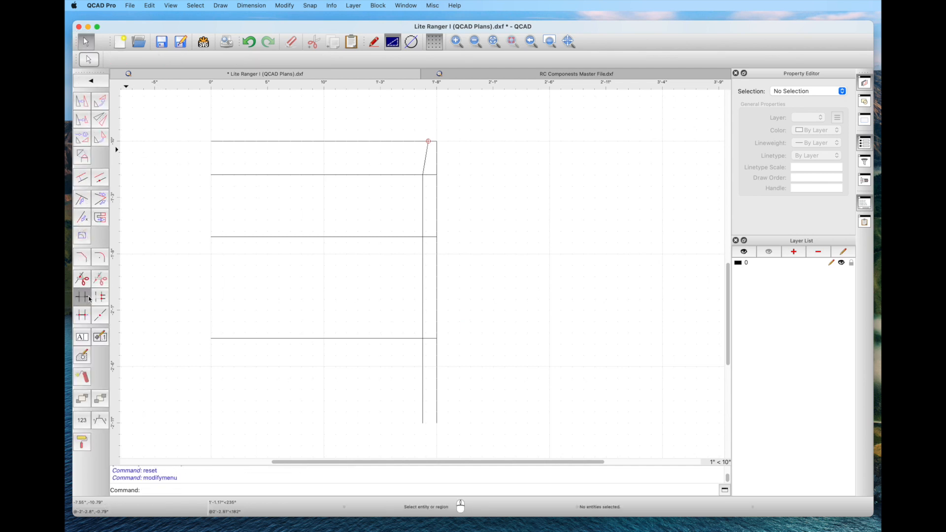
{"action": "left_click", "coordinate": [422, 362]}
{"action": "left_click", "coordinate": [437, 363]}
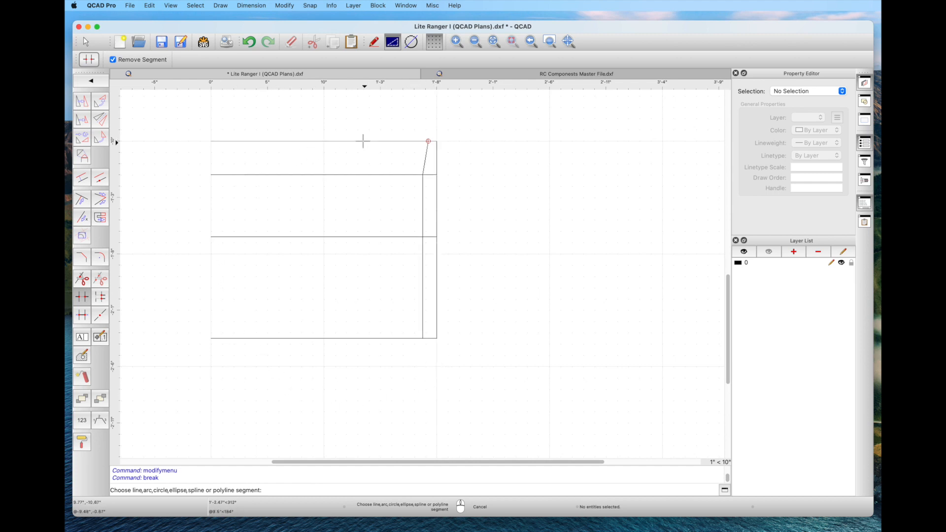
{"action": "left_click", "coordinate": [363, 141]}
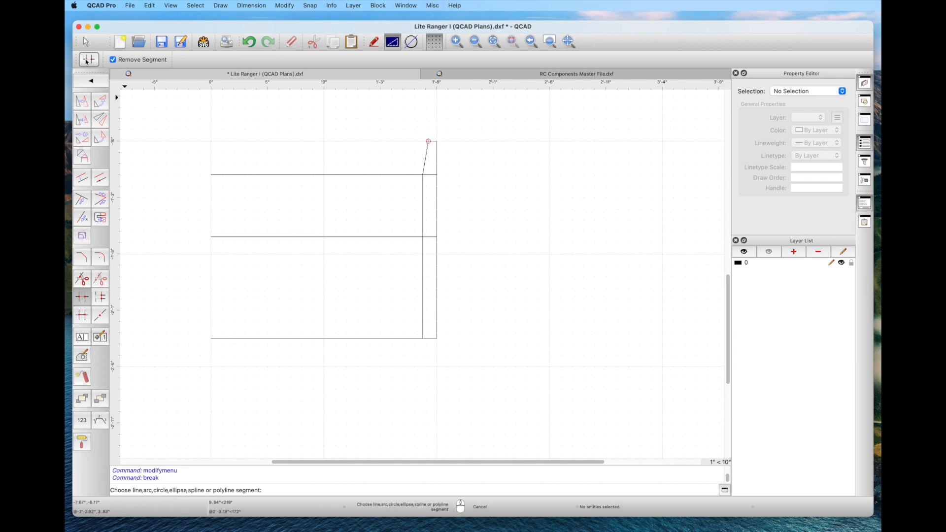
{"action": "left_click", "coordinate": [85, 42]}
Step: Create a parallel of the fuselage centreline at a distance of 3/16 on the inner side
{"action": "left_click", "coordinate": [100, 100]}
{"action": "left_click", "coordinate": [82, 162]}
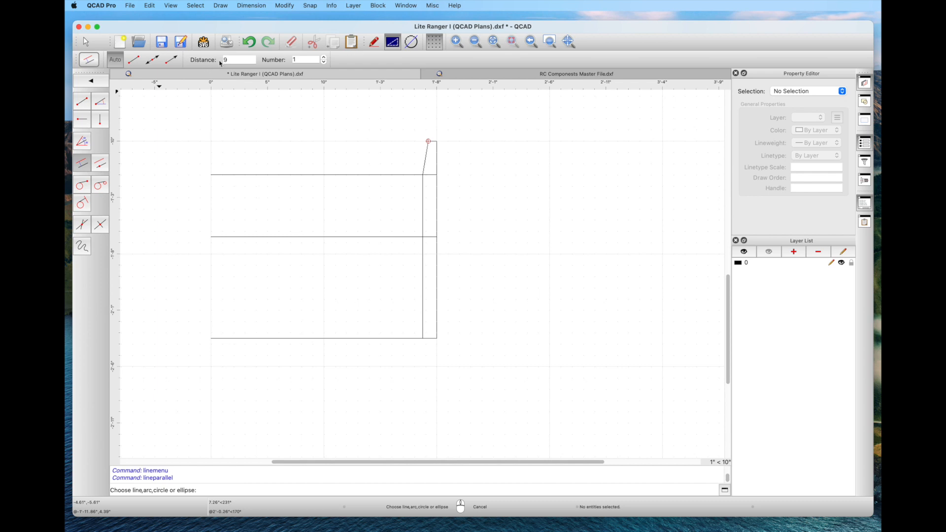
{"action": "double_click", "coordinate": [231, 60]}
{"action": "type", "text": "3/16"}
{"action": "left_click", "coordinate": [436, 317]}
{"action": "right_click", "coordinate": [435, 325]}
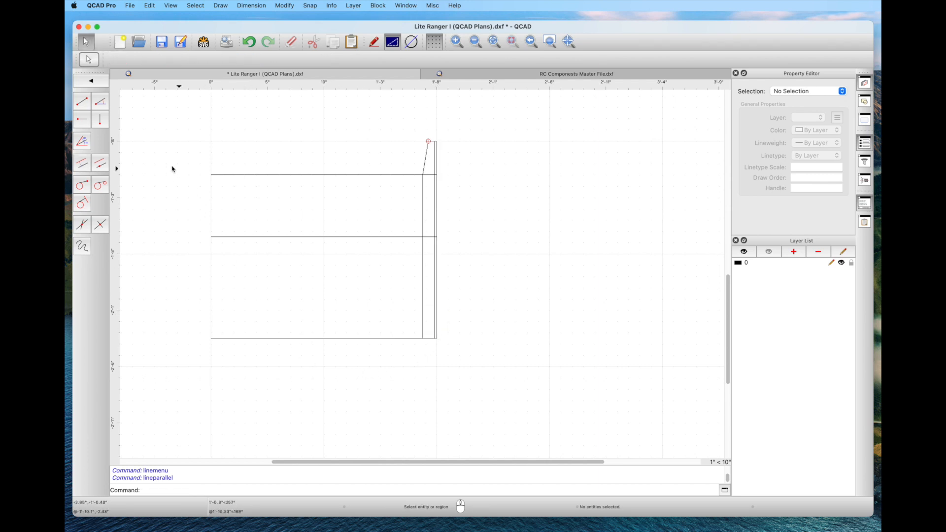
Step: Draw the slanted tail side from the fuselage side's intersection with the wing's trailing line to the 3/16 parallel's rear end
{"action": "key", "text": "l"}
{"action": "key", "text": "i"}
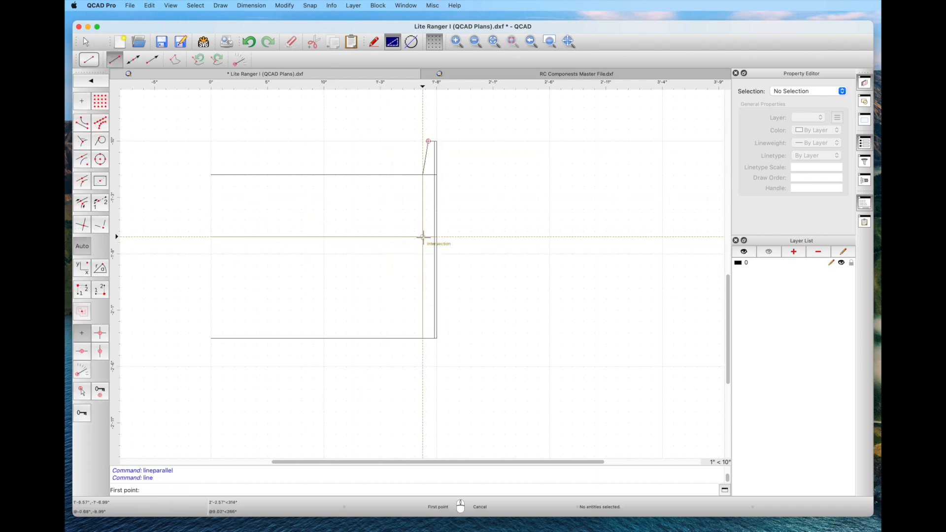
{"action": "left_click", "coordinate": [423, 237]}
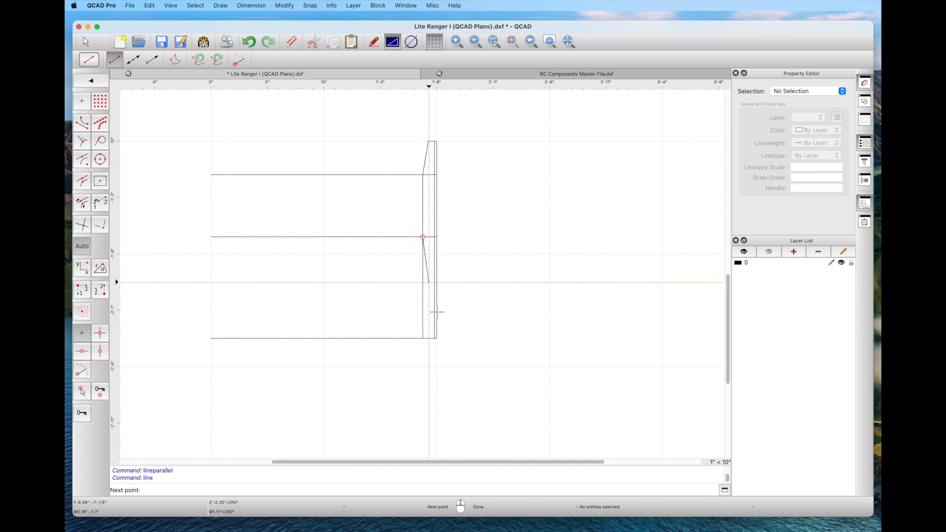
{"action": "left_click", "coordinate": [434, 339]}
{"action": "right_click", "coordinate": [436, 341]}
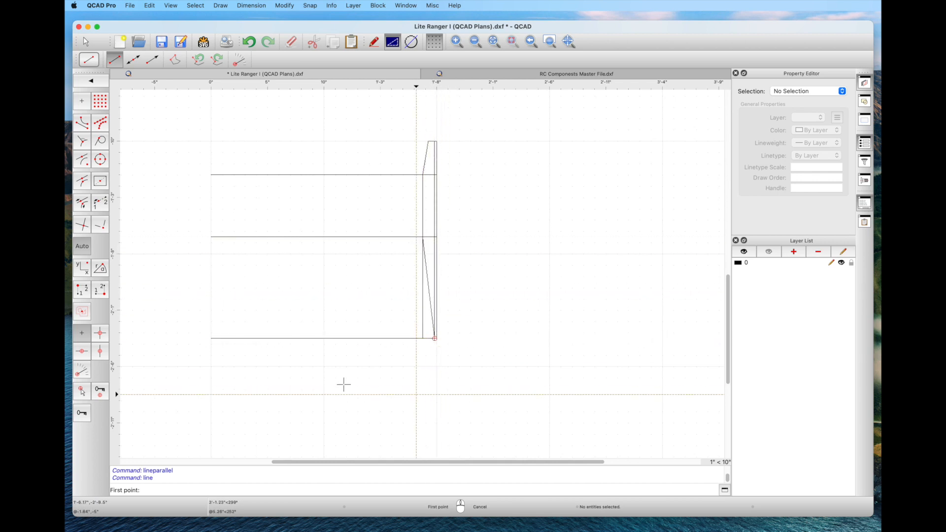
Step: Break out the straight side segment beside the slanted tail line, the rear line's adjoining piece and all segments of the 3/16 parallel
{"action": "left_click", "coordinate": [91, 83]}
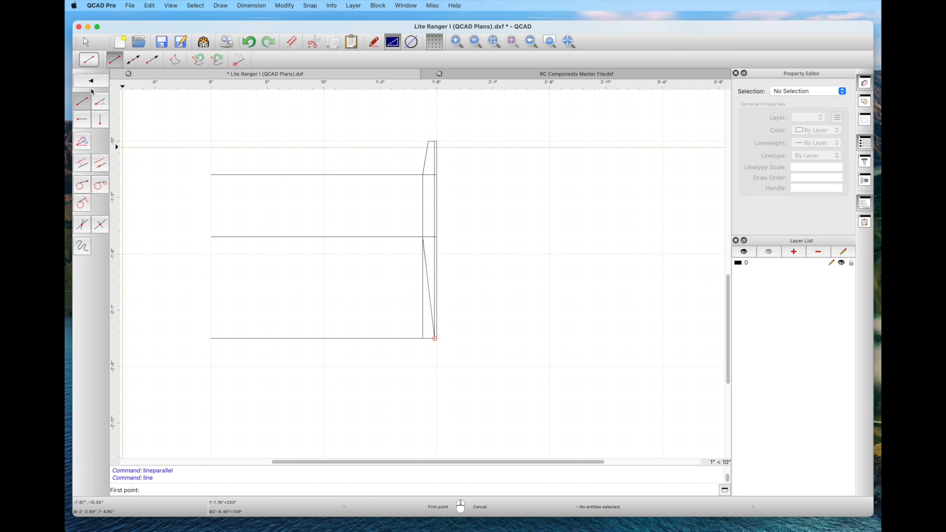
{"action": "left_click", "coordinate": [90, 79]}
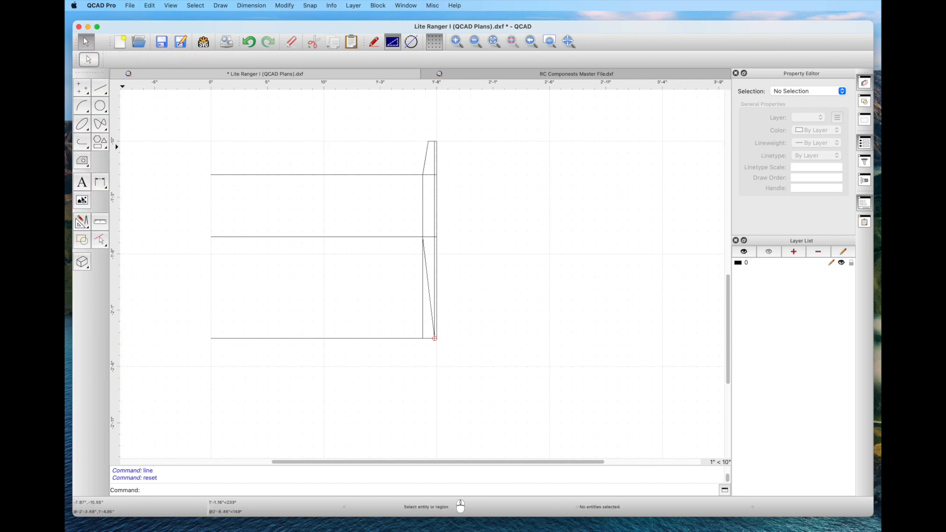
{"action": "left_click", "coordinate": [83, 224]}
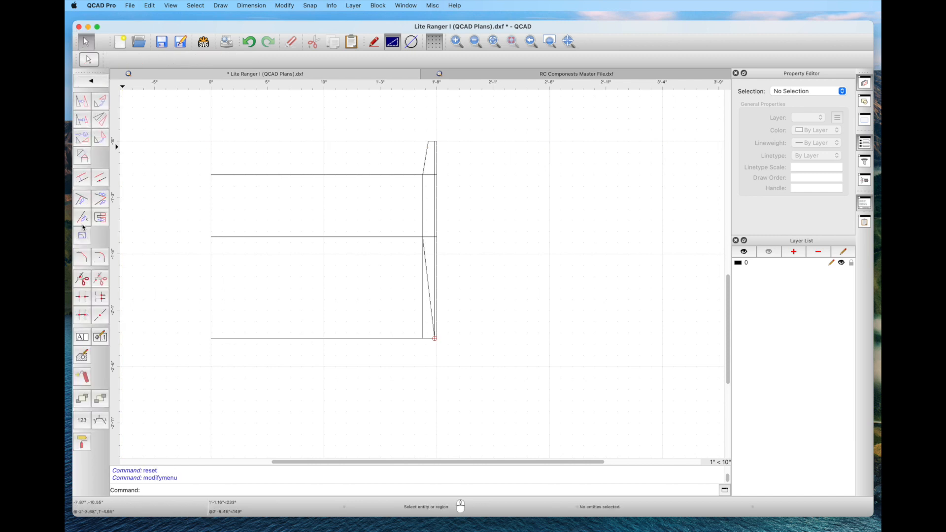
{"action": "left_click", "coordinate": [82, 297]}
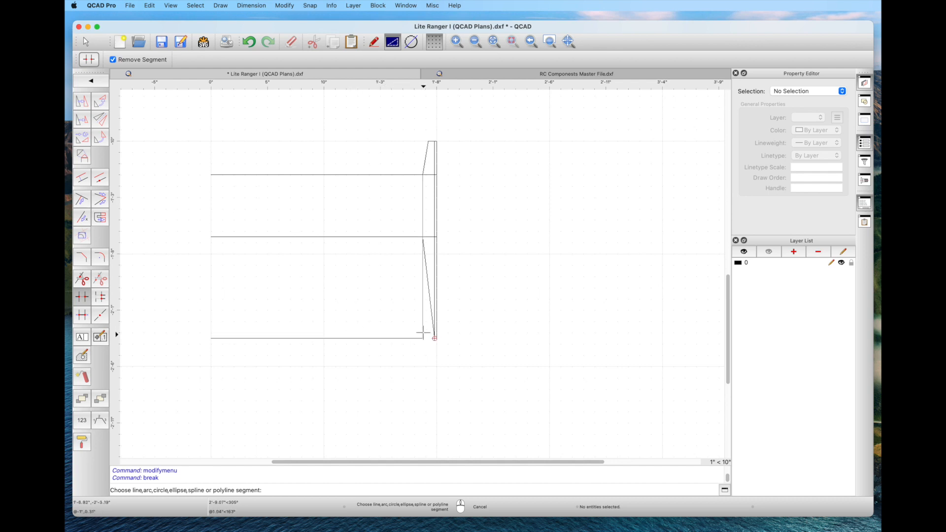
{"action": "scroll", "coordinate": [422, 295], "scroll_direction": "up", "scroll_amount": 3}
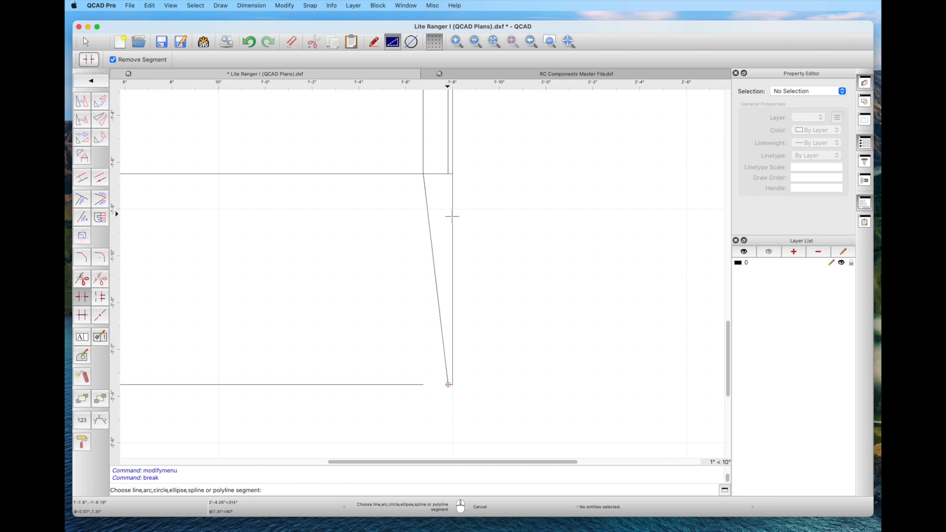
{"action": "scroll", "coordinate": [449, 210], "scroll_direction": "down", "scroll_amount": 3}
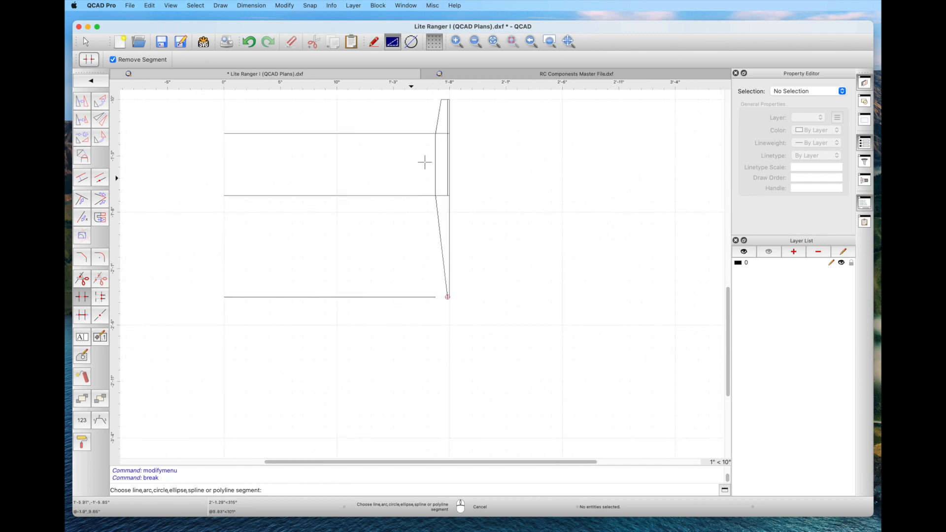
{"action": "scroll", "coordinate": [449, 170], "scroll_direction": "up", "scroll_amount": 4}
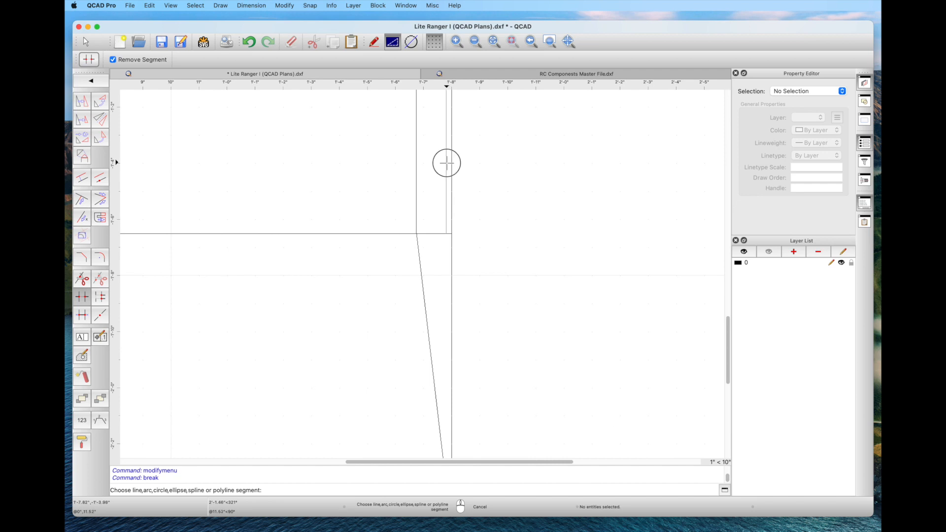
{"action": "middle_click_drag", "start_coordinate": [443, 167], "coordinate": [485, 331]}
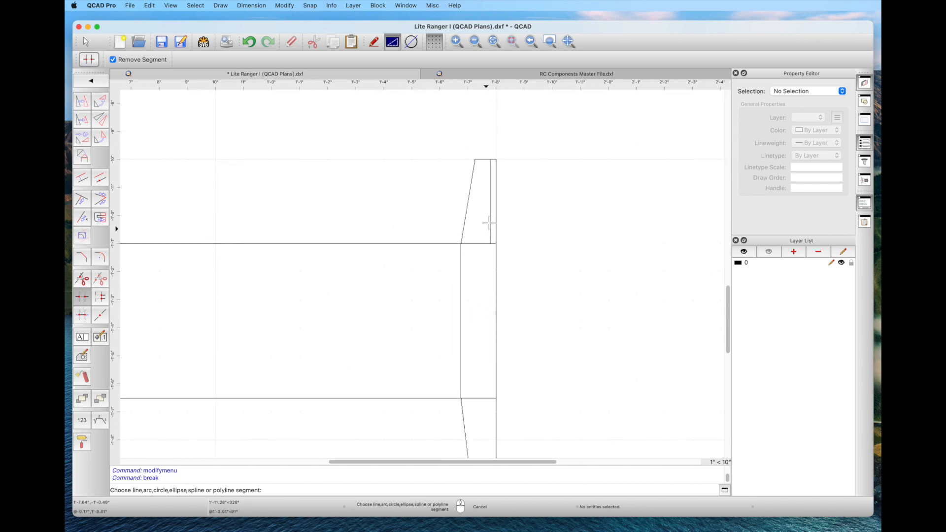
{"action": "left_click", "coordinate": [481, 234]}
{"action": "scroll", "coordinate": [419, 324], "scroll_direction": "down", "scroll_amount": 2}
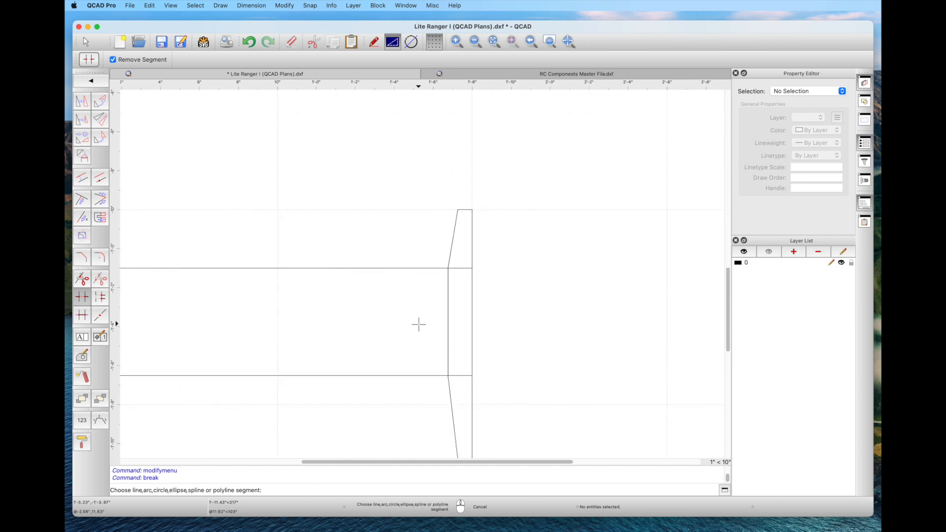
{"action": "scroll", "coordinate": [420, 358], "scroll_direction": "down", "scroll_amount": 5}
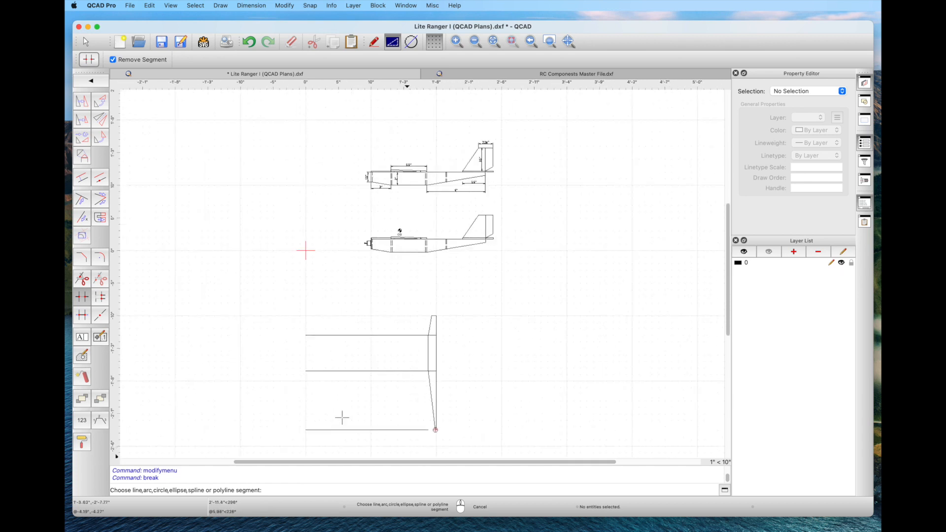
Step: Delete the leftover horizontal line at the fuselage's rear end
{"action": "left_click", "coordinate": [84, 42]}
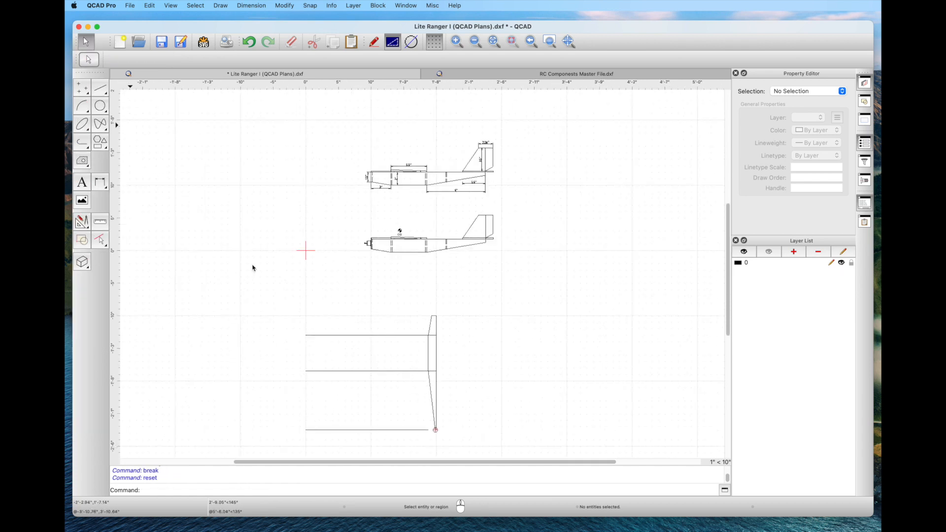
{"action": "left_click", "coordinate": [371, 430]}
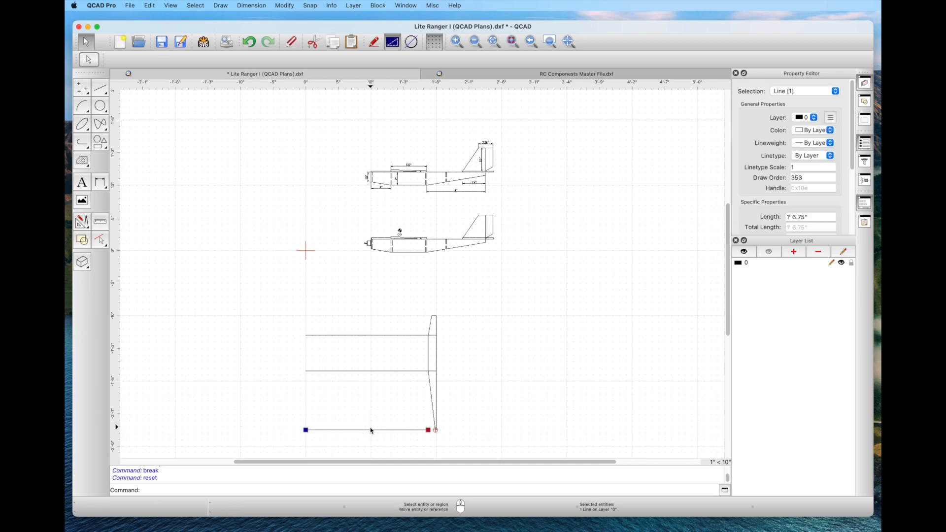
{"action": "key", "text": "Delete"}
Step: Create a parallel of the fuselage centreline at a distance of 15 on the wing side to mark the wing end
{"action": "scroll", "coordinate": [400, 400], "scroll_direction": "up", "scroll_amount": 3}
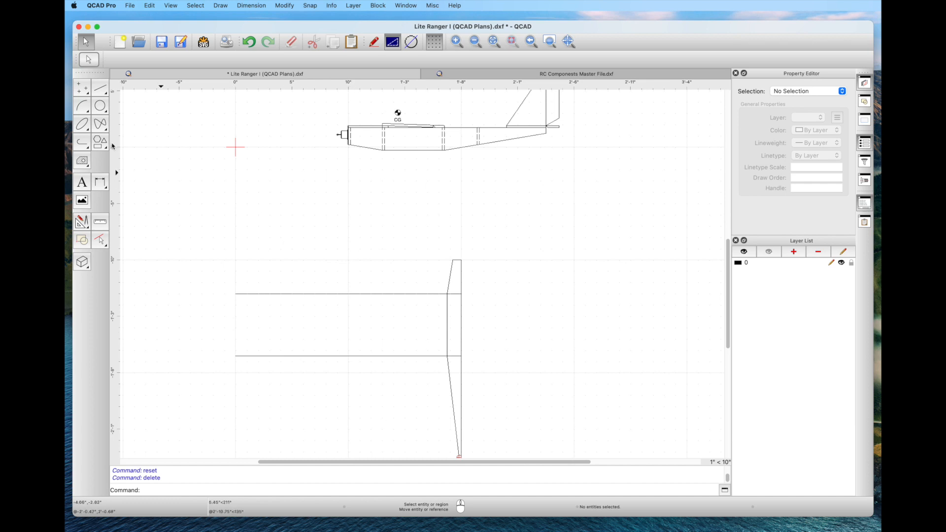
{"action": "left_click", "coordinate": [100, 89]}
{"action": "left_click", "coordinate": [82, 162]}
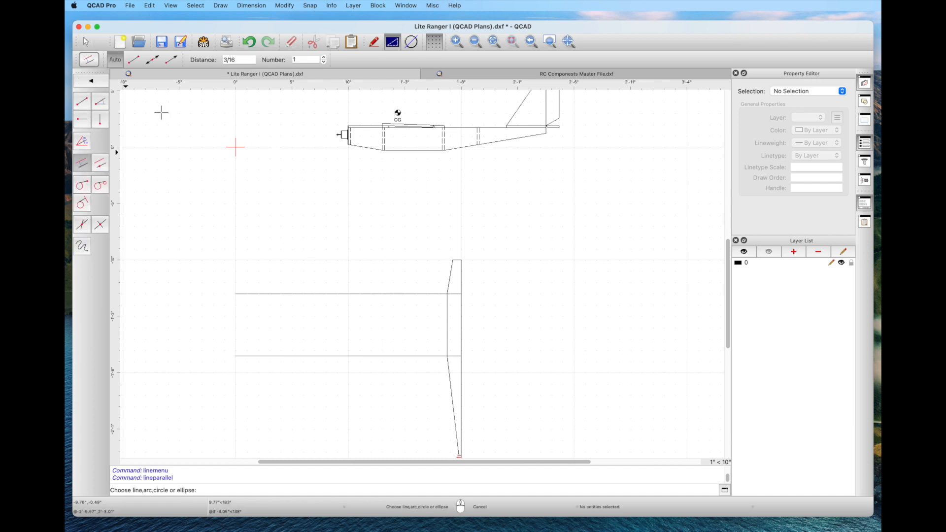
{"action": "left_click_drag", "start_coordinate": [244, 58], "coordinate": [207, 54]}
{"action": "type", "text": "1"}
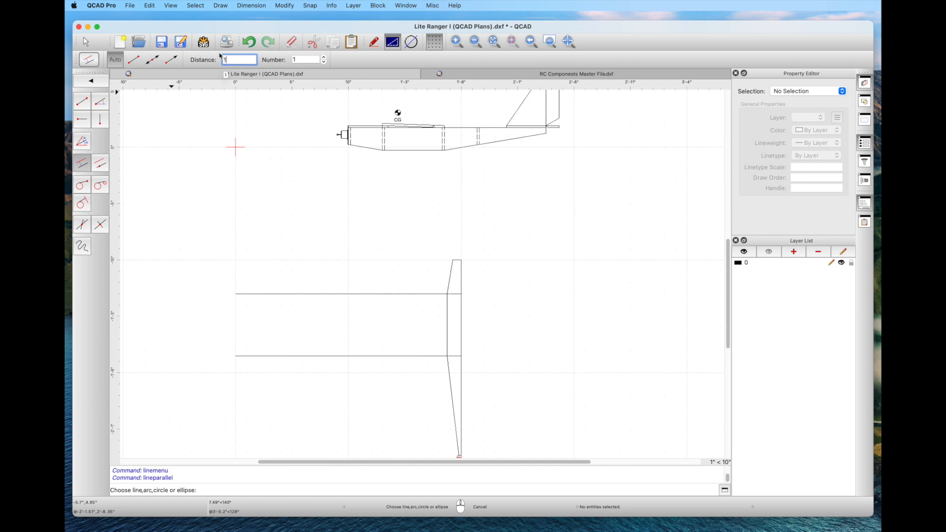
{"action": "type", "text": "5"}
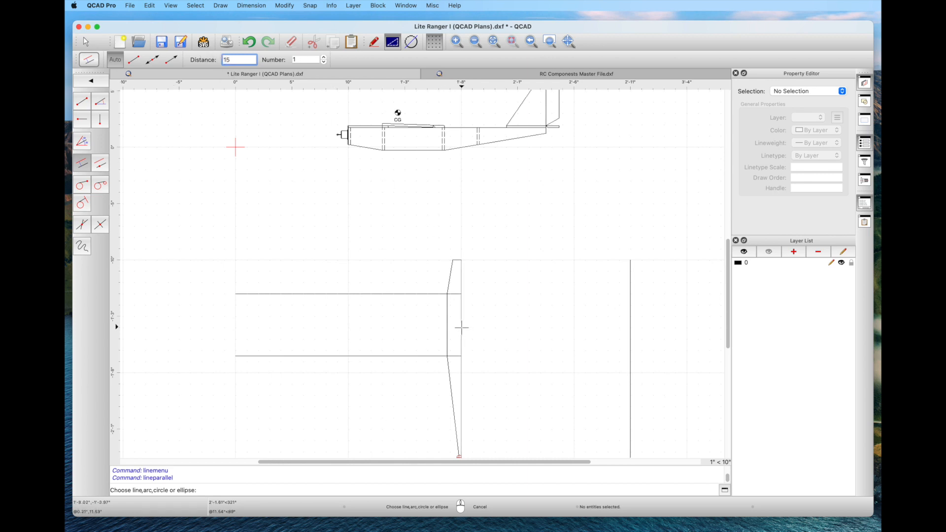
{"action": "left_click", "coordinate": [457, 328]}
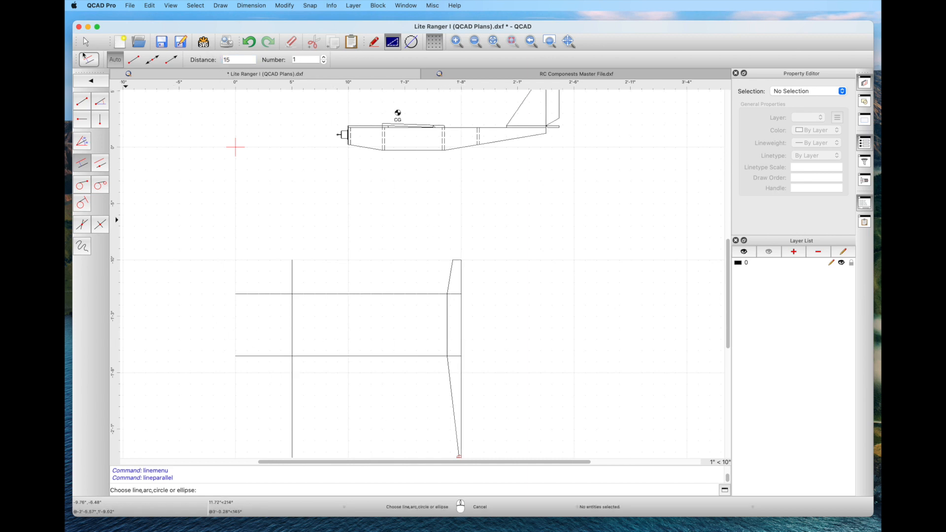
Step: Break out the excess ends of the wing-end line and both horizontal wing lines so they form a closed rectangle
{"action": "left_click", "coordinate": [85, 42]}
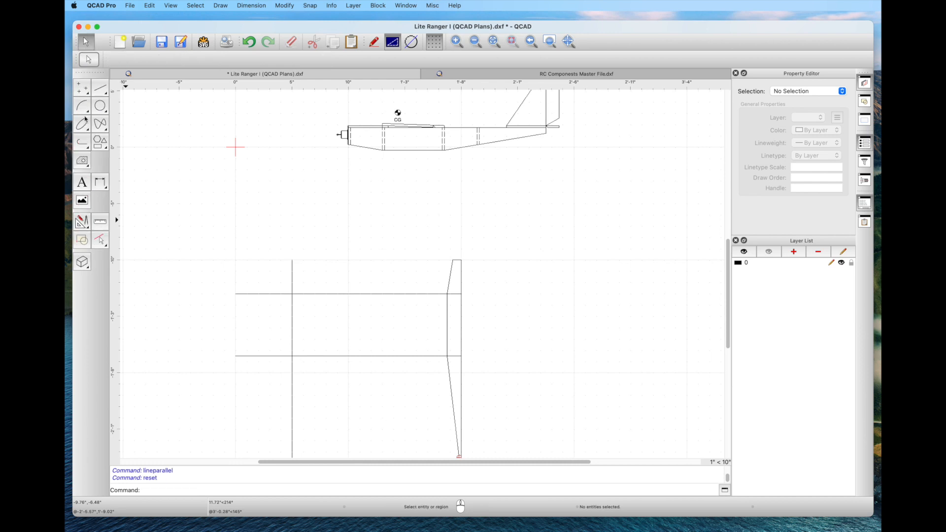
{"action": "left_click", "coordinate": [86, 228]}
{"action": "left_click", "coordinate": [82, 297]}
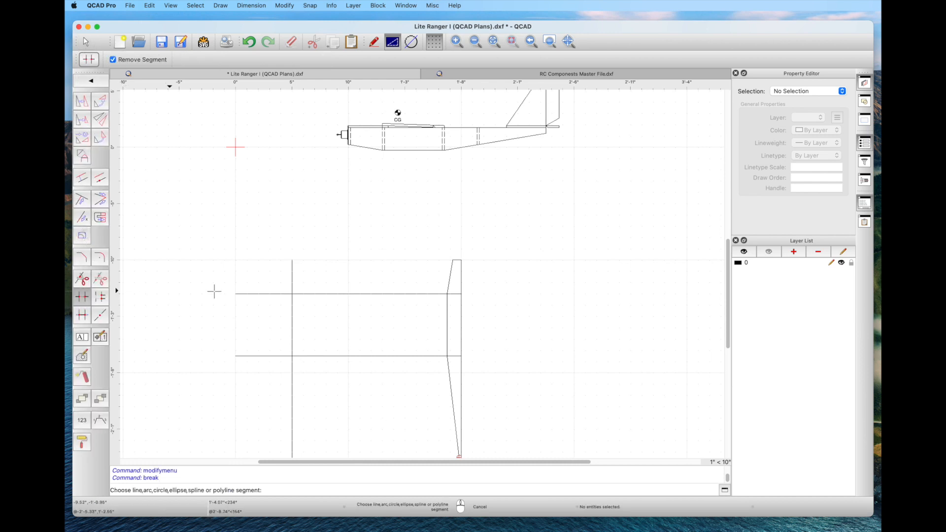
{"action": "left_click", "coordinate": [292, 274]}
{"action": "left_click", "coordinate": [271, 294]}
{"action": "left_click", "coordinate": [266, 356]}
{"action": "left_click", "coordinate": [292, 371]}
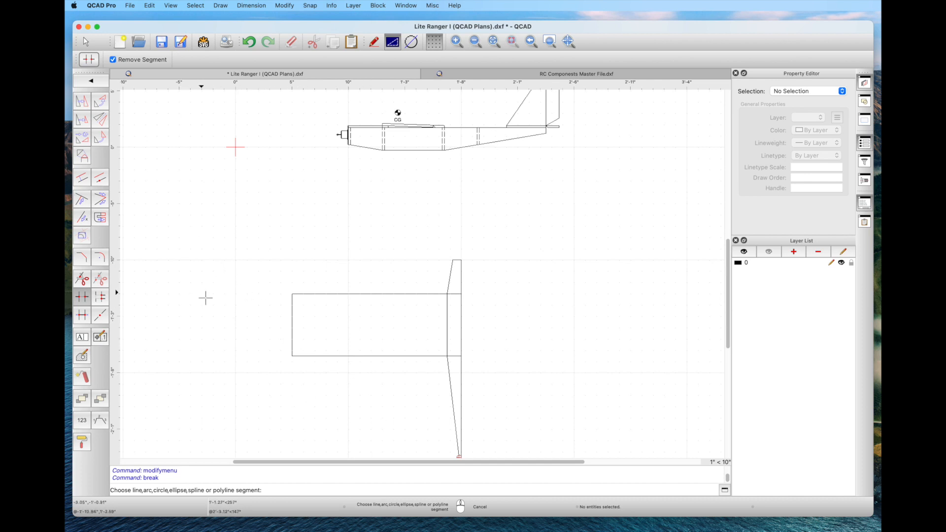
Step: Create inner parallels of the fuselage's nose front, slanted nose side, straight side and slanted tail side at a distance of 3/16
{"action": "middle_click_drag", "start_coordinate": [244, 338], "coordinate": [230, 294]}
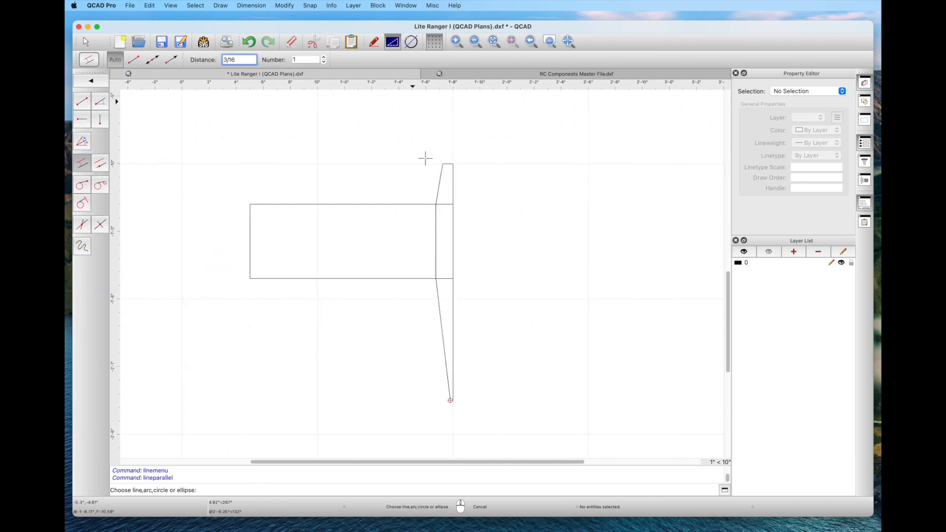
{"action": "left_click", "coordinate": [439, 218]}
{"action": "left_click", "coordinate": [439, 219]}
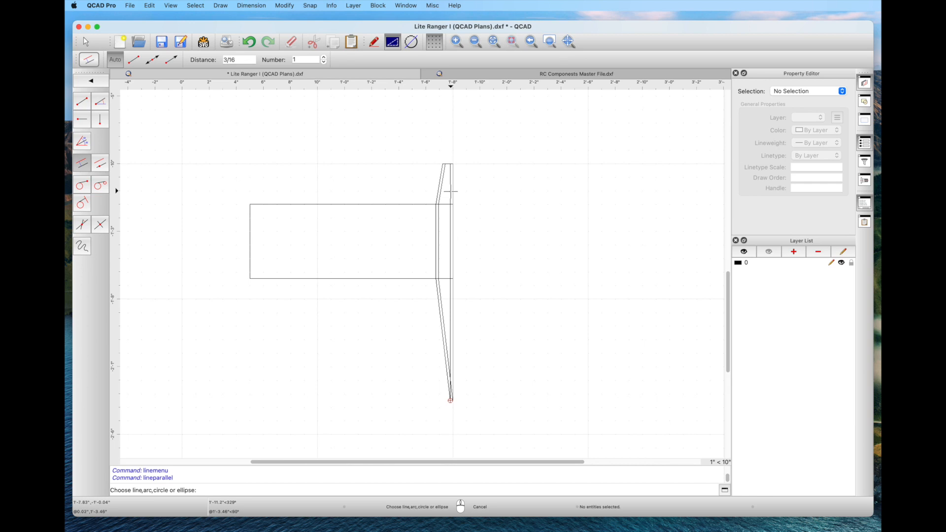
{"action": "scroll", "coordinate": [449, 164], "scroll_direction": "up", "scroll_amount": 7}
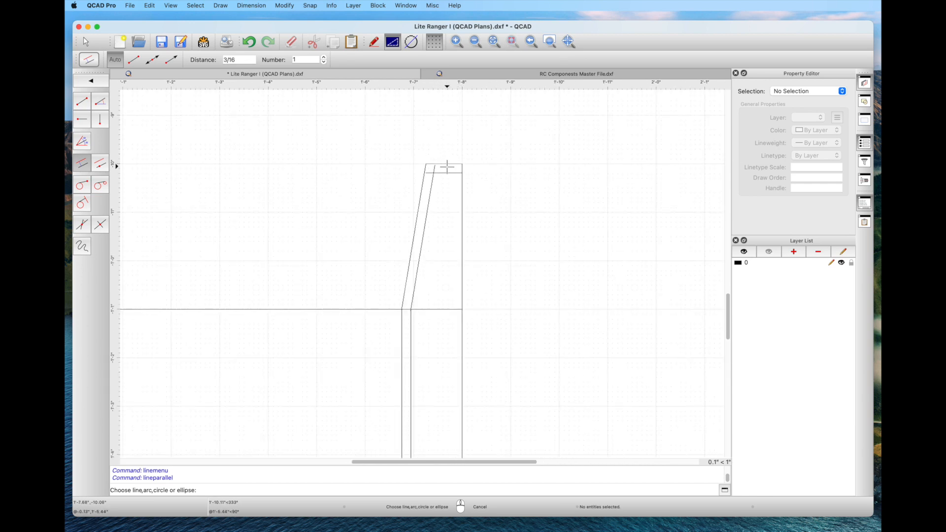
{"action": "right_click", "coordinate": [346, 184]}
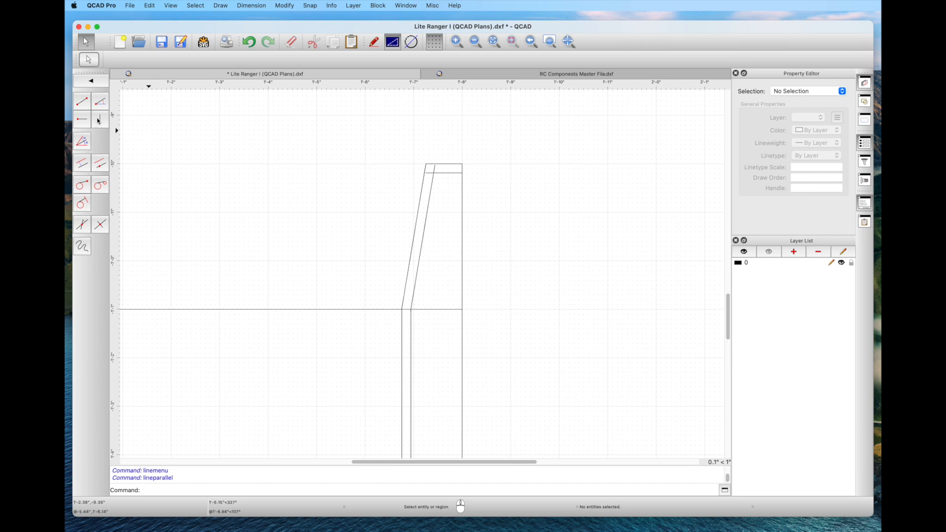
Step: Break out the end of the slanted nose parallel that extends past the inner front line
{"action": "left_click", "coordinate": [85, 42]}
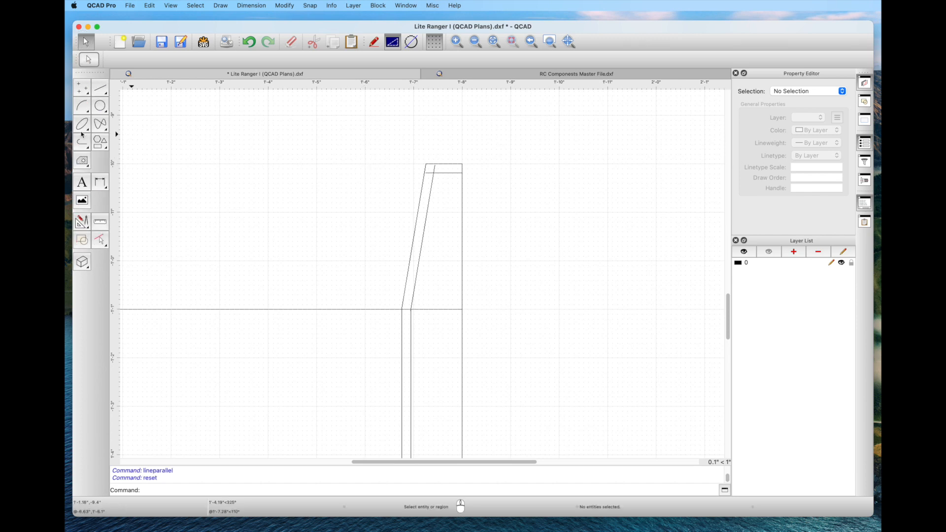
{"action": "left_click", "coordinate": [85, 226]}
{"action": "left_click", "coordinate": [84, 296]}
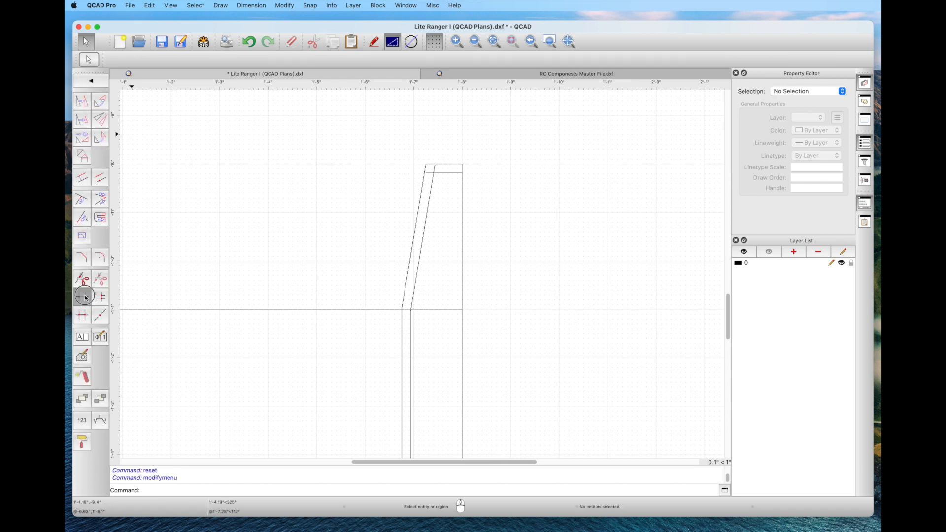
{"action": "left_click", "coordinate": [434, 169]}
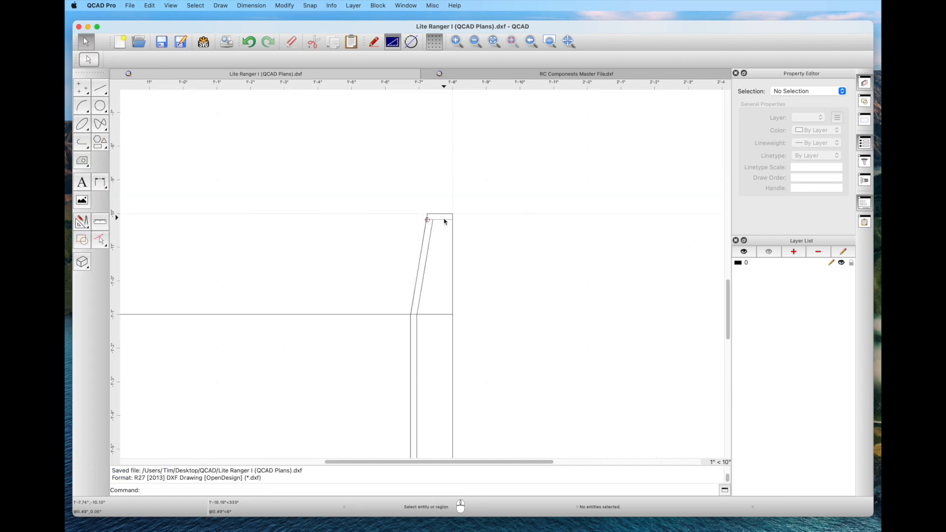
Step: Set the linetype of the inner nose front line and the inner slanted nose line to ISO dash
{"action": "left_click", "coordinate": [445, 219]}
{"action": "left_click", "coordinate": [830, 156]}
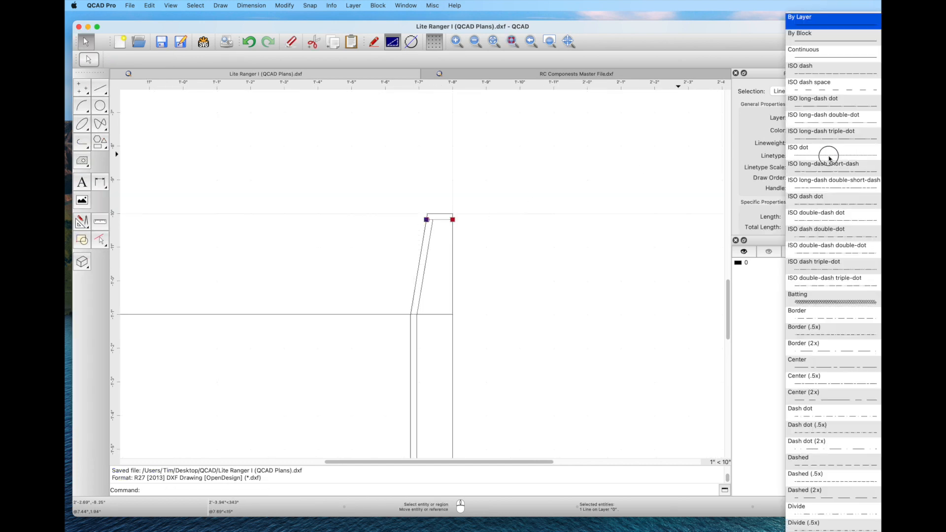
{"action": "left_click", "coordinate": [823, 74]}
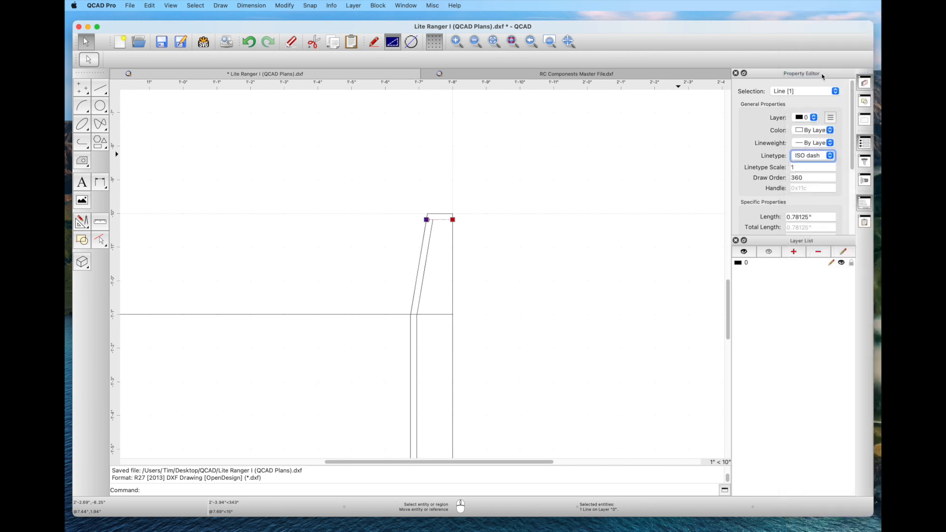
{"action": "left_click", "coordinate": [428, 251]}
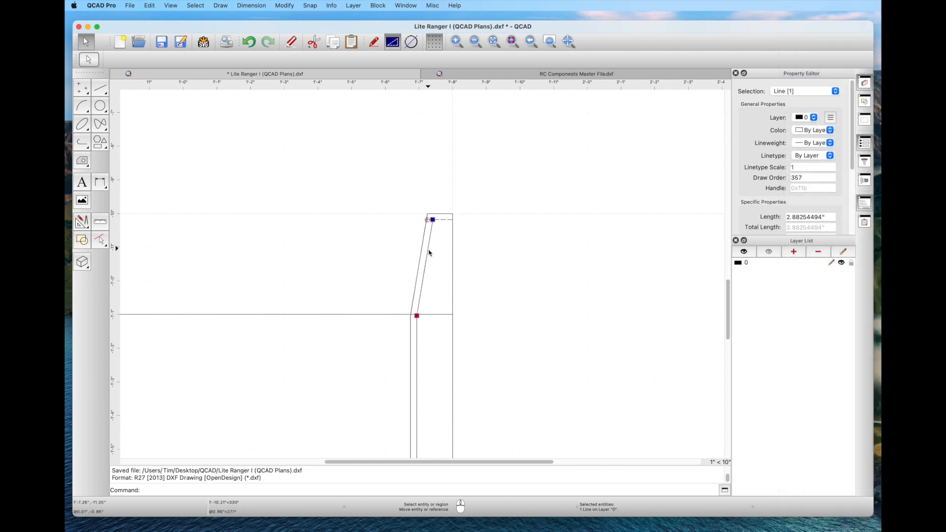
{"action": "left_click", "coordinate": [830, 157]}
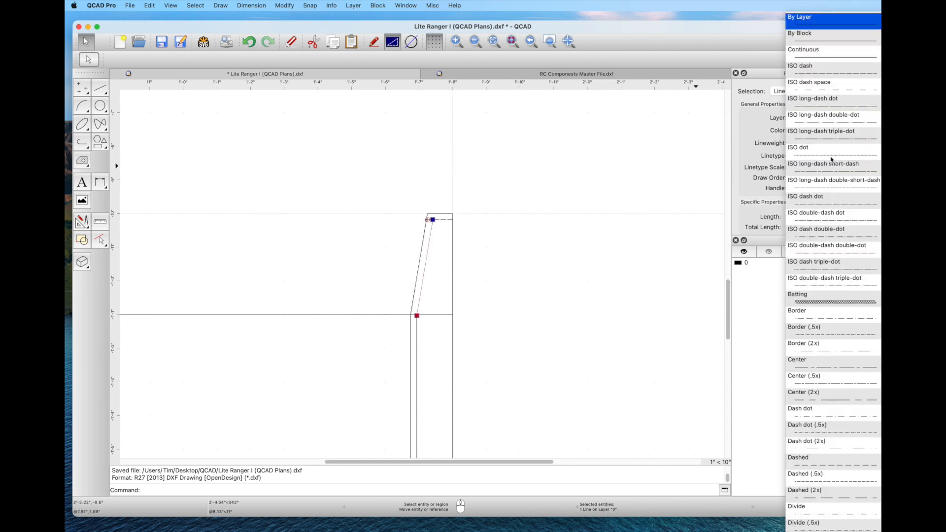
{"action": "left_click", "coordinate": [816, 74]}
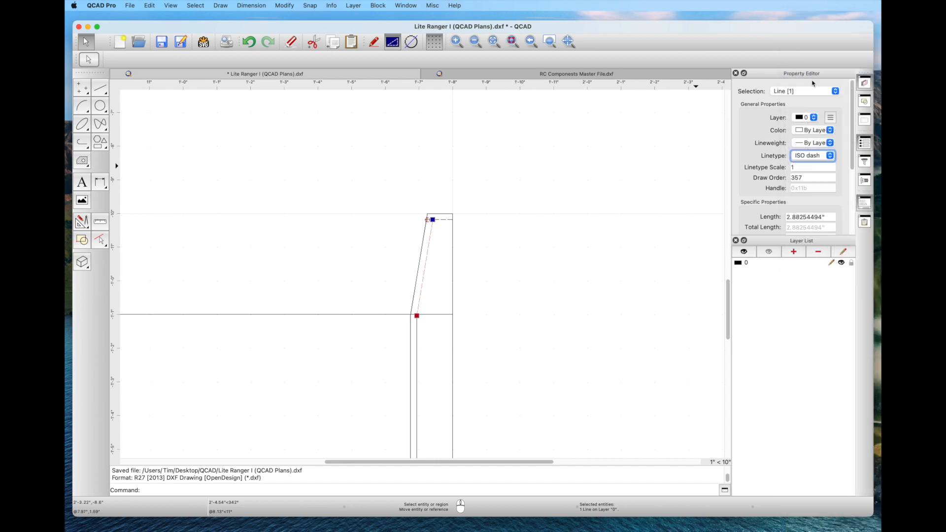
Step: Set the linetype of the fuselage's inner and outer straight side lines within the wing area to ISO dash
{"action": "left_click", "coordinate": [416, 367]}
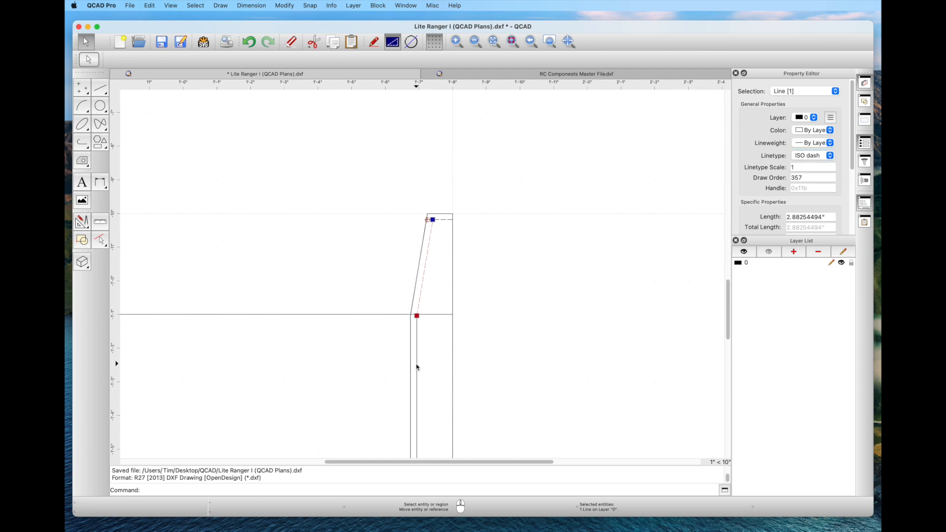
{"action": "left_click", "coordinate": [825, 159]}
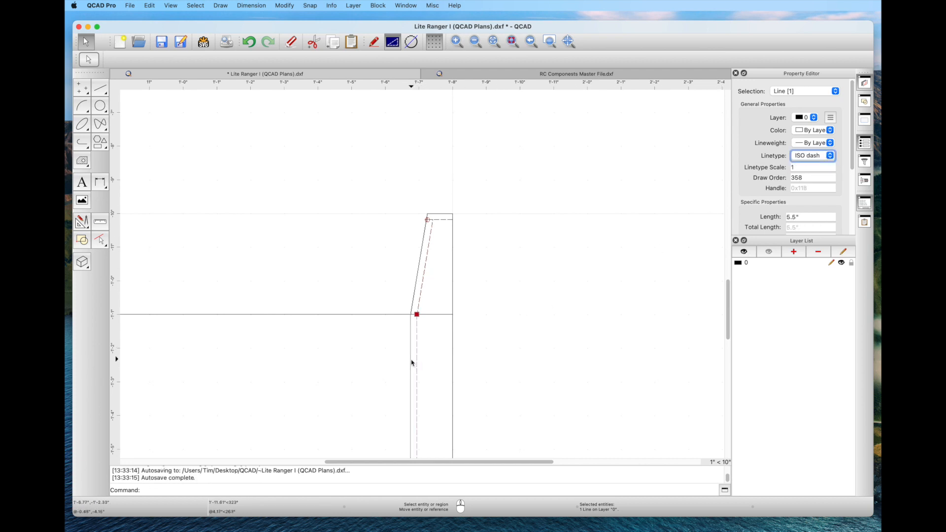
{"action": "left_click", "coordinate": [410, 361]}
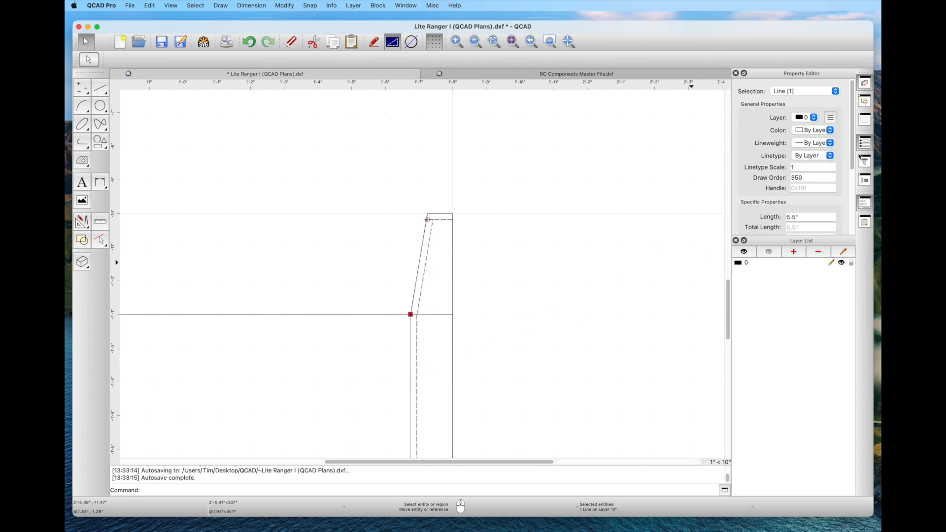
{"action": "left_click", "coordinate": [830, 157]}
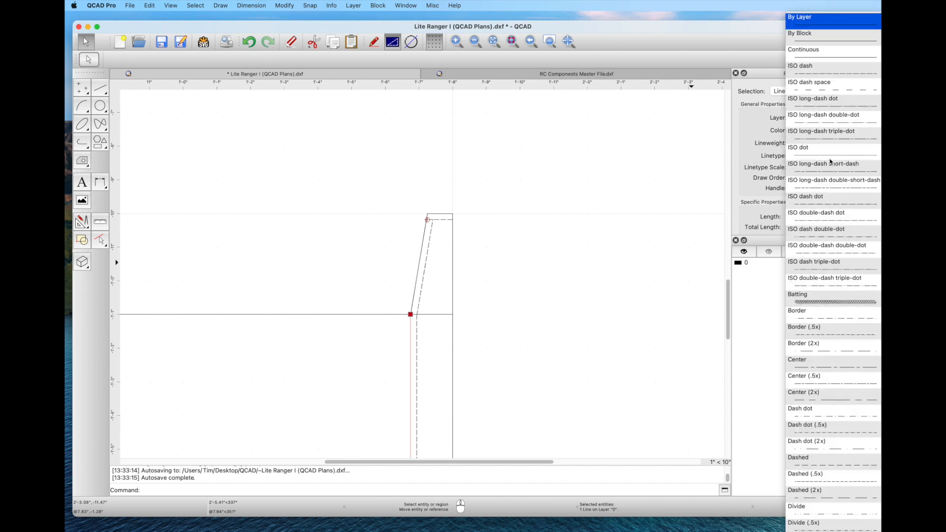
{"action": "left_click", "coordinate": [827, 68]}
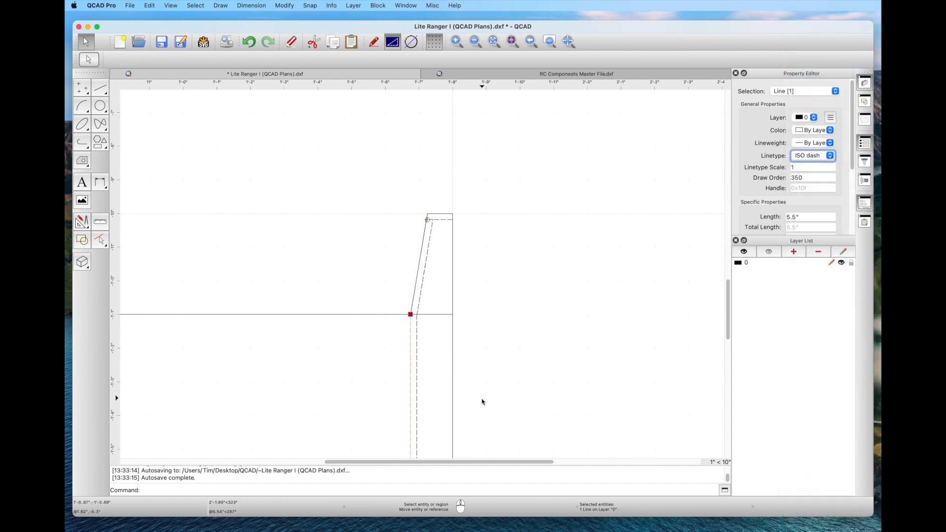
Step: Set the linetype of the two inner fuselage cross lines just inside the wing's front and rear edges to ISO dash
{"action": "mouse_move", "coordinate": [507, 401]}
{"action": "middle_mouse_down"}
{"action": "mouse_move", "coordinate": [525, 281]}
{"action": "mouse_move", "coordinate": [555, 207]}
{"action": "mouse_move", "coordinate": [556, 218]}
{"action": "middle_mouse_up"}
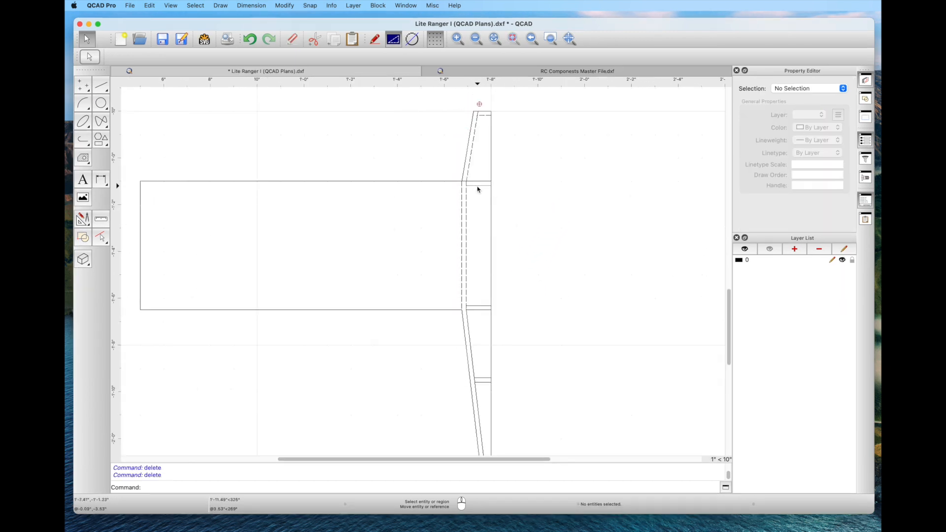
{"action": "left_click", "coordinate": [478, 186]}
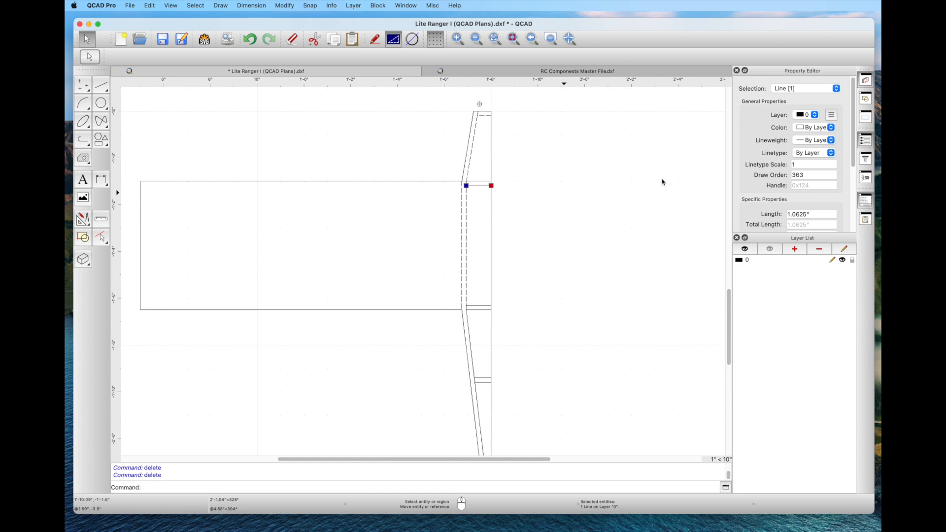
{"action": "left_click", "coordinate": [830, 154]}
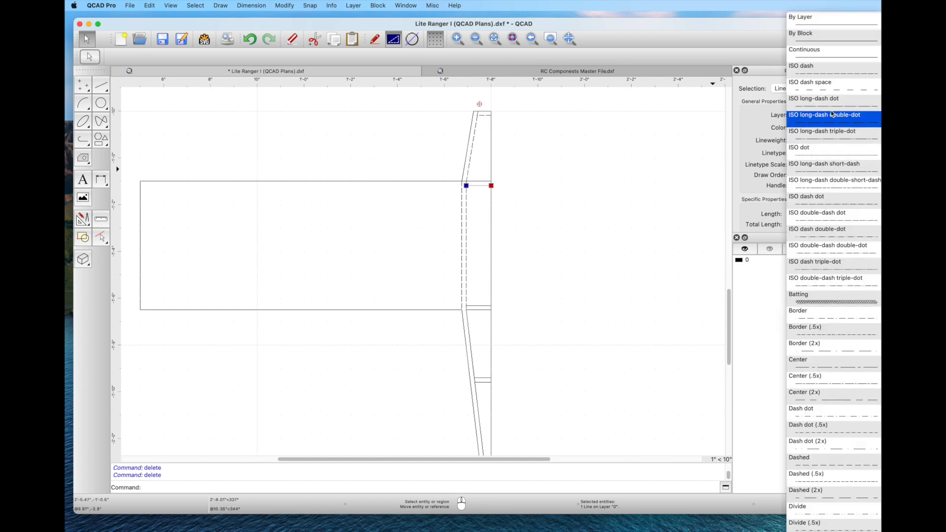
{"action": "left_click", "coordinate": [828, 74]}
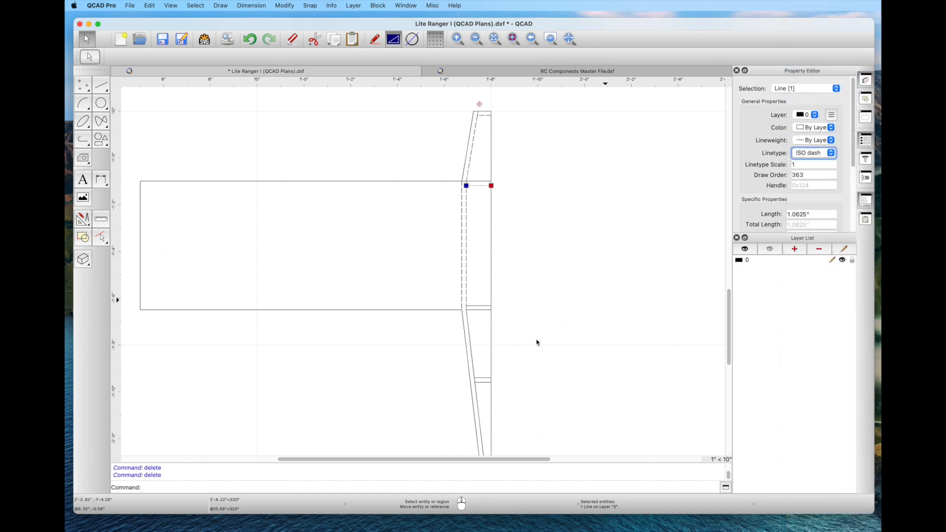
{"action": "left_click", "coordinate": [476, 306]}
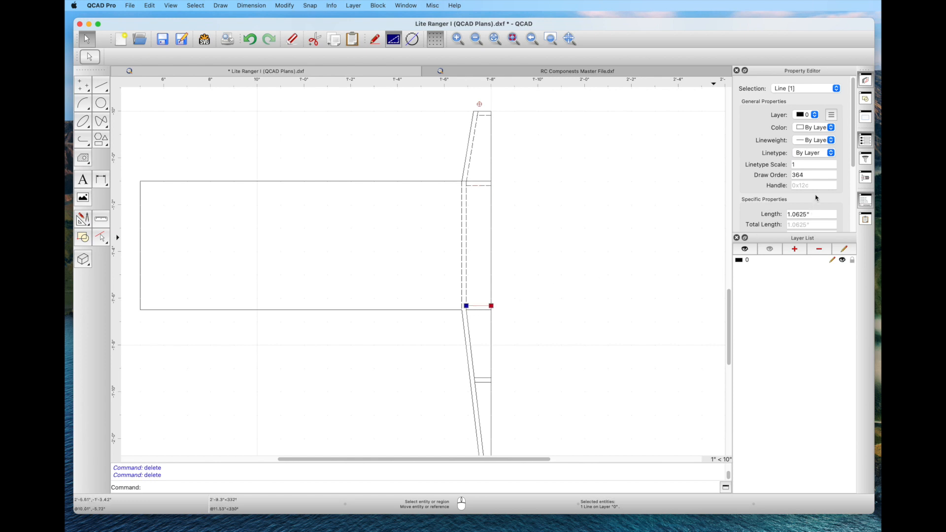
{"action": "left_click", "coordinate": [831, 154]}
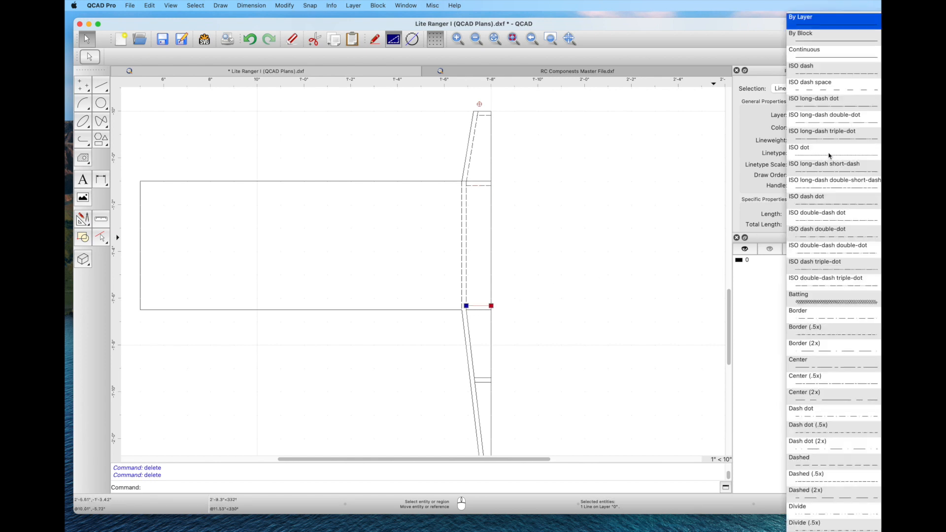
{"action": "left_click", "coordinate": [828, 72]}
{"action": "left_click", "coordinate": [606, 349]}
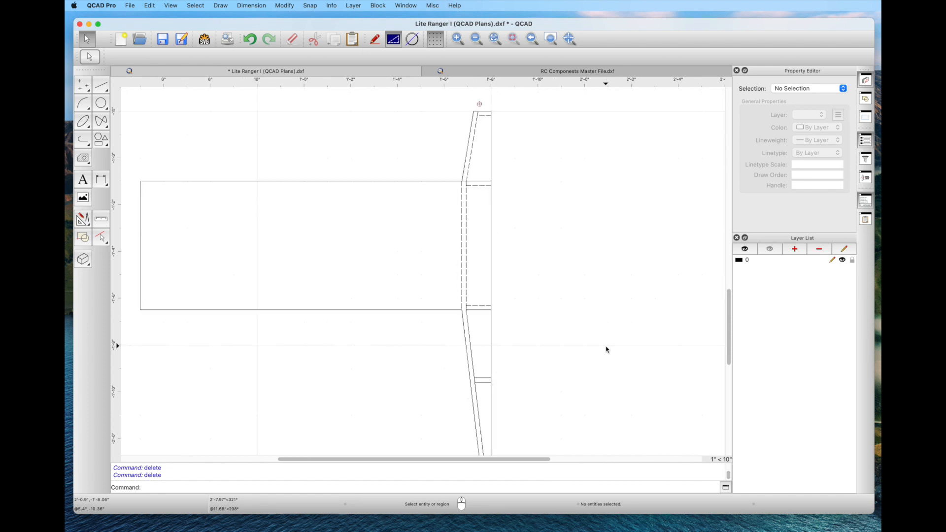
Step: Draw a short line across the fuselage side's thickness along the wing's rear edge, and save the drawing
{"action": "scroll", "coordinate": [428, 383], "scroll_direction": "up", "scroll_amount": 3}
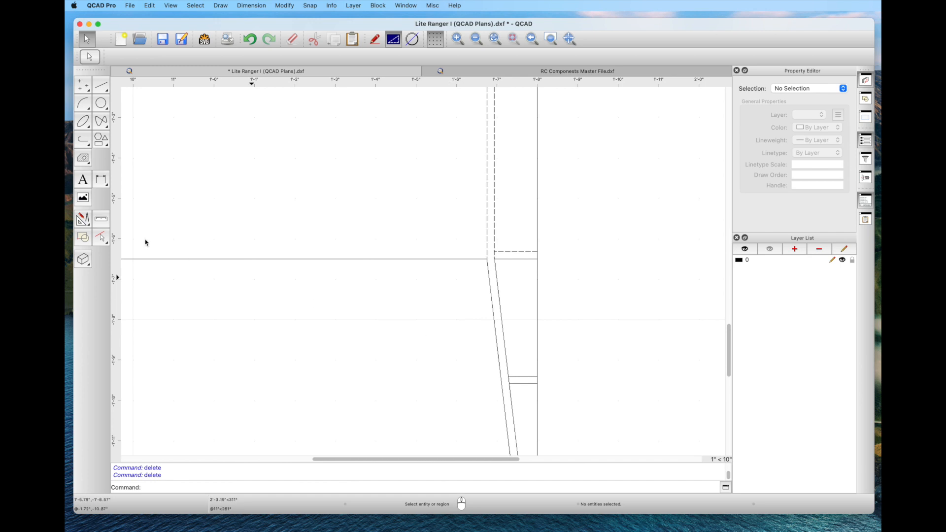
{"action": "left_click", "coordinate": [100, 87]}
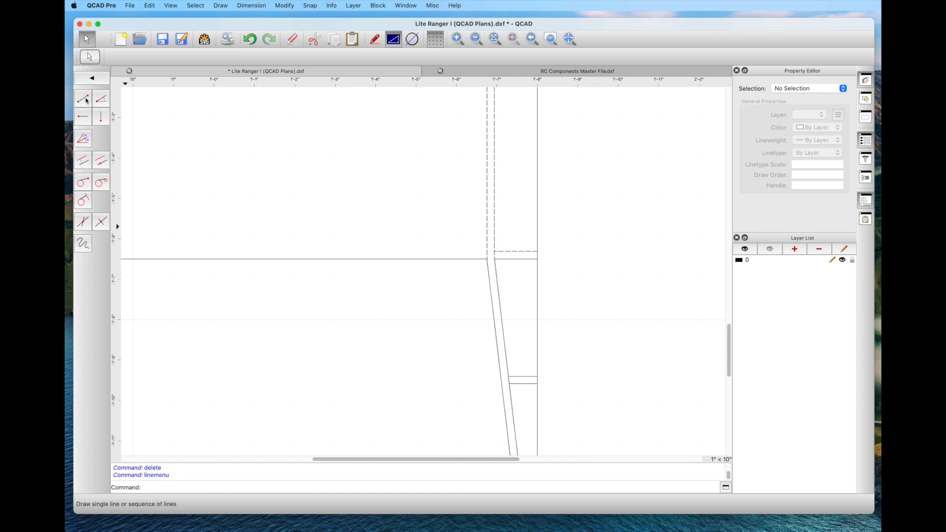
{"action": "left_click", "coordinate": [83, 98]}
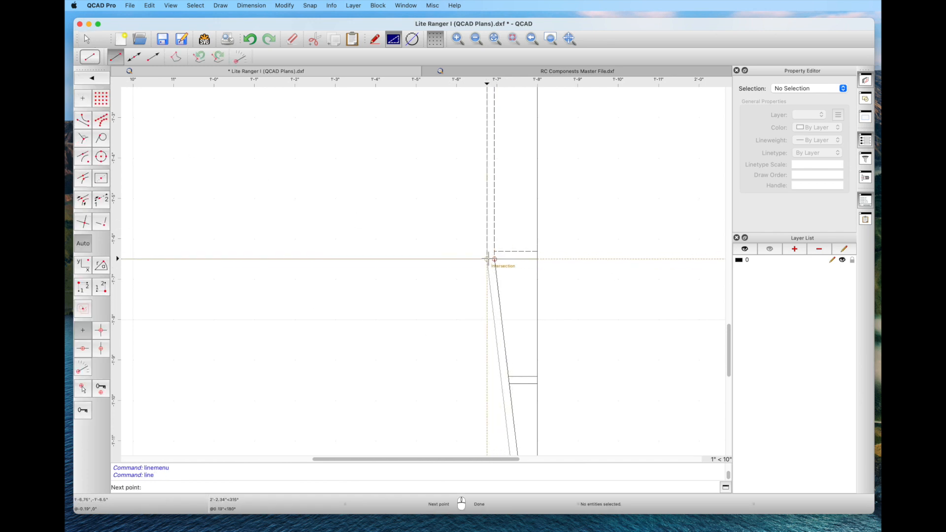
{"action": "left_click", "coordinate": [487, 259]}
{"action": "right_click", "coordinate": [487, 259]}
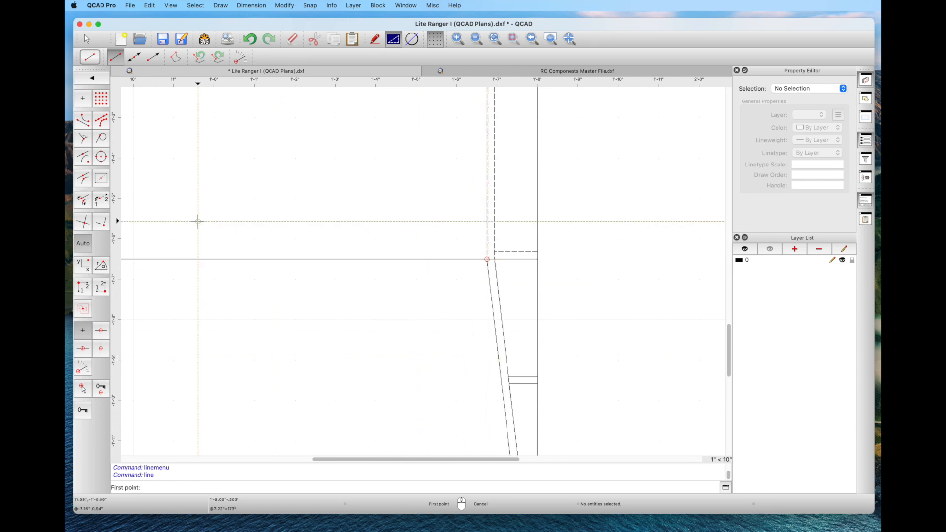
{"action": "left_click", "coordinate": [161, 42]}
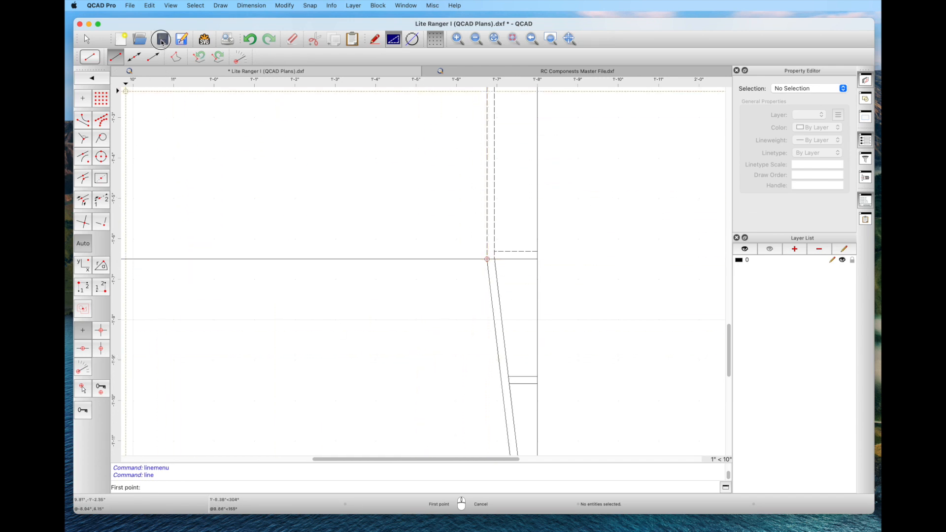
Step: Draw a nearly horizontal line about 8.55 inches long, outward from the fuselage centreline's tail end on the wing side
{"action": "scroll", "coordinate": [388, 172], "scroll_direction": "down", "scroll_amount": 3}
{"action": "scroll", "coordinate": [389, 173], "scroll_direction": "down", "scroll_amount": 1}
{"action": "scroll", "coordinate": [372, 205], "scroll_direction": "down", "scroll_amount": 1}
{"action": "middle_click_drag", "start_coordinate": [380, 272], "coordinate": [479, 306]}
{"action": "scroll", "coordinate": [500, 396], "scroll_direction": "up", "scroll_amount": 4}
{"action": "left_click", "coordinate": [562, 339]}
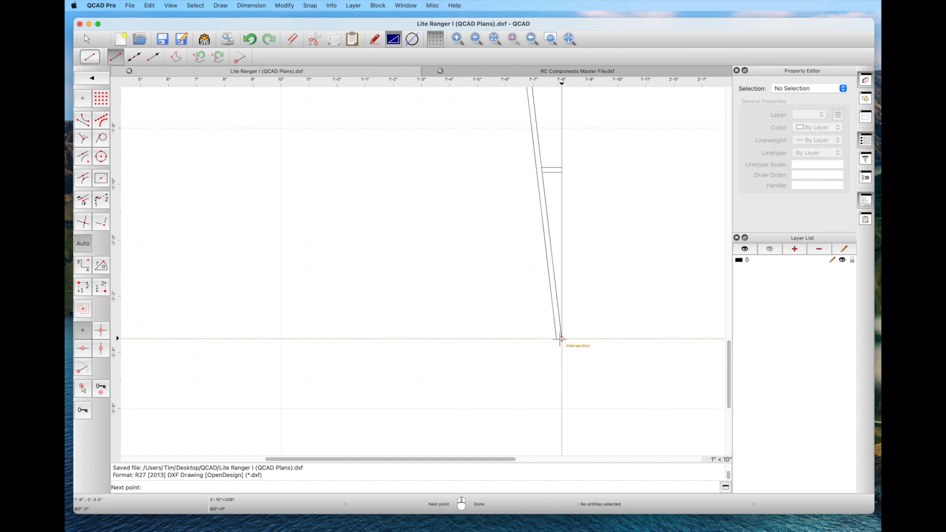
{"action": "left_click", "coordinate": [321, 338]}
{"action": "right_click", "coordinate": [494, 380]}
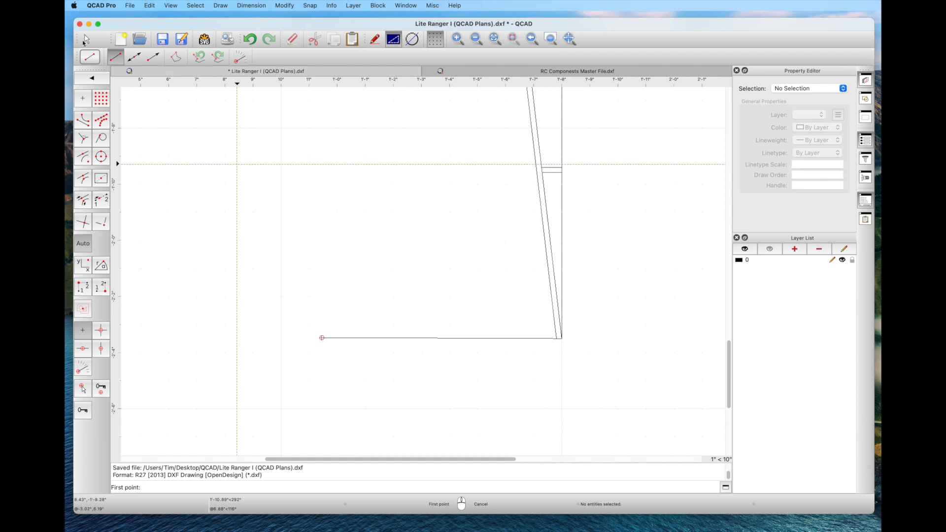
Step: Select the new line at the fuselage's tail end and show its length and angle properties
{"action": "left_click", "coordinate": [86, 39]}
{"action": "left_click", "coordinate": [510, 338]}
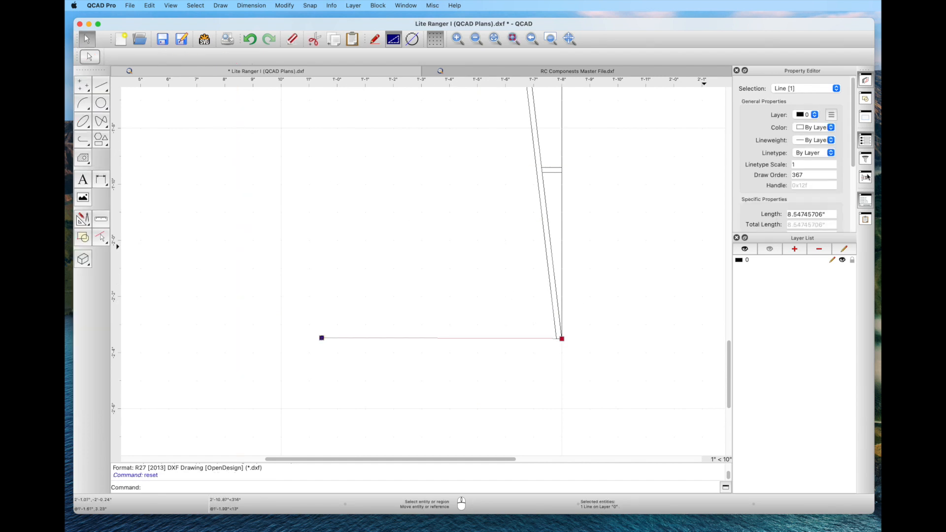
{"action": "scroll", "coordinate": [851, 159], "scroll_direction": "down", "scroll_amount": 2}
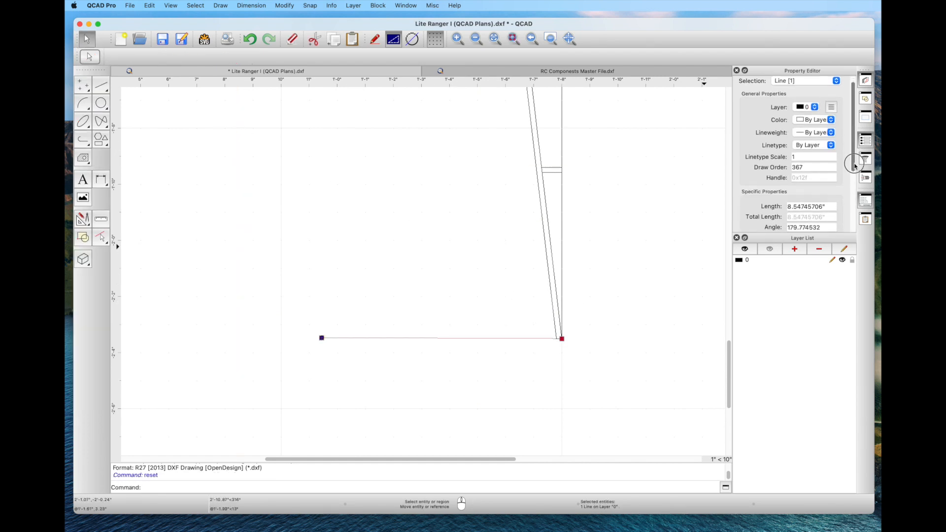
Step: Set the angle of the selected near-horizontal line at the fuselage's lower end to 180
{"action": "double_click", "coordinate": [822, 206]}
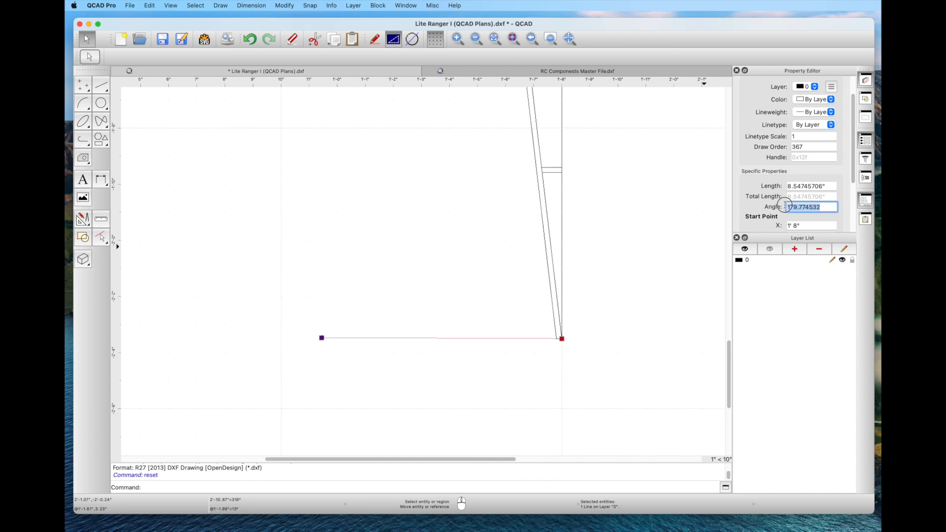
{"action": "type", "text": "180"}
{"action": "key", "text": "Return"}
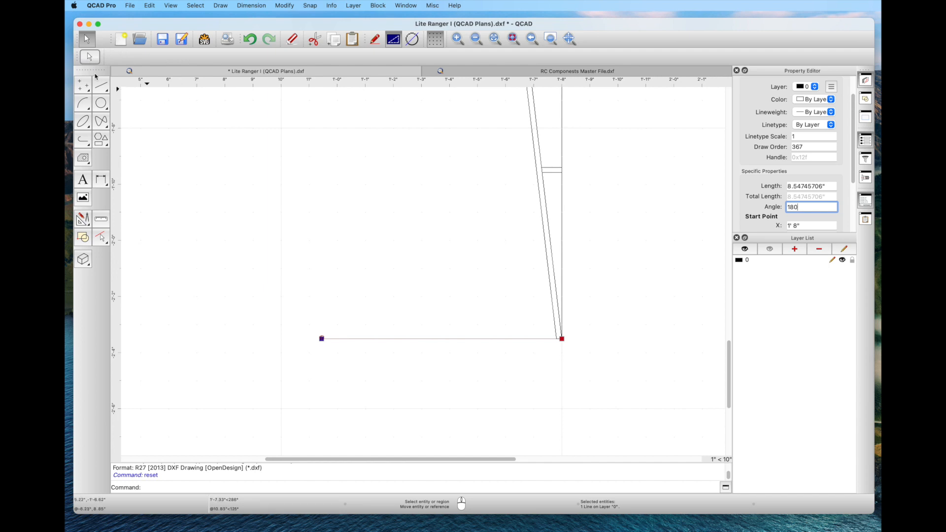
Step: Draw a parallel copy of the straightened base line 1 inch below it
{"action": "left_click", "coordinate": [102, 90]}
{"action": "left_click", "coordinate": [82, 160]}
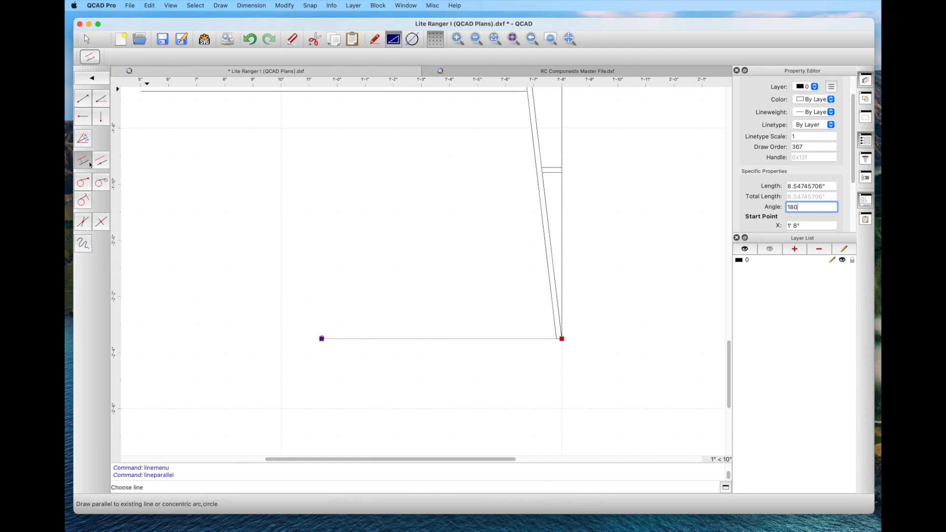
{"action": "left_click", "coordinate": [236, 57]}
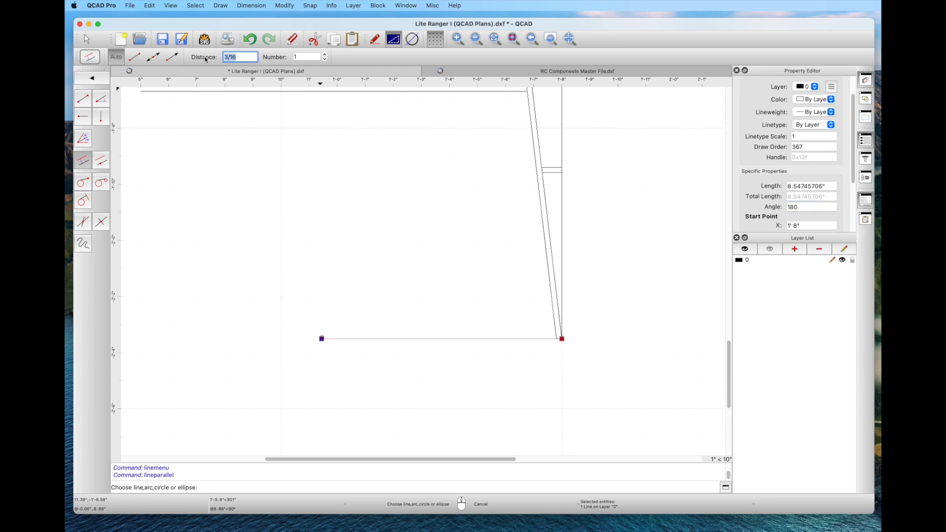
{"action": "type", "text": "1"}
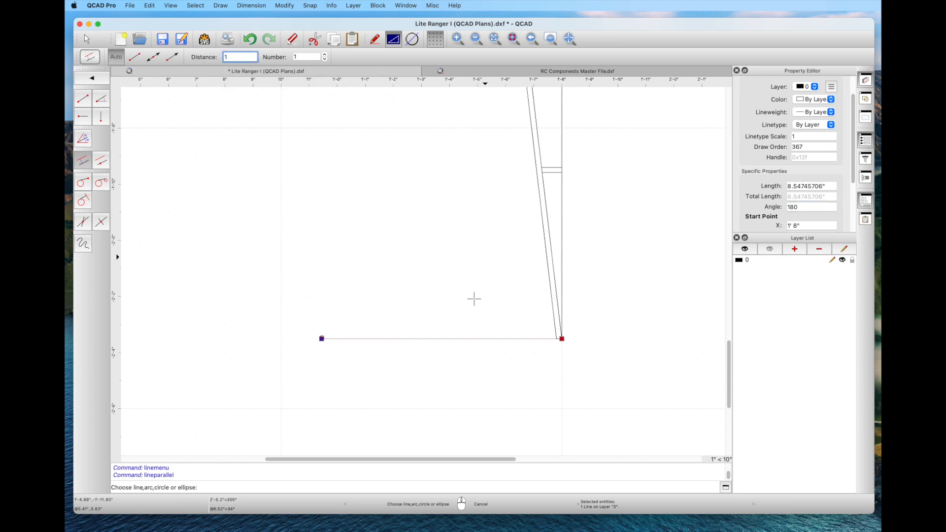
{"action": "left_click", "coordinate": [476, 341]}
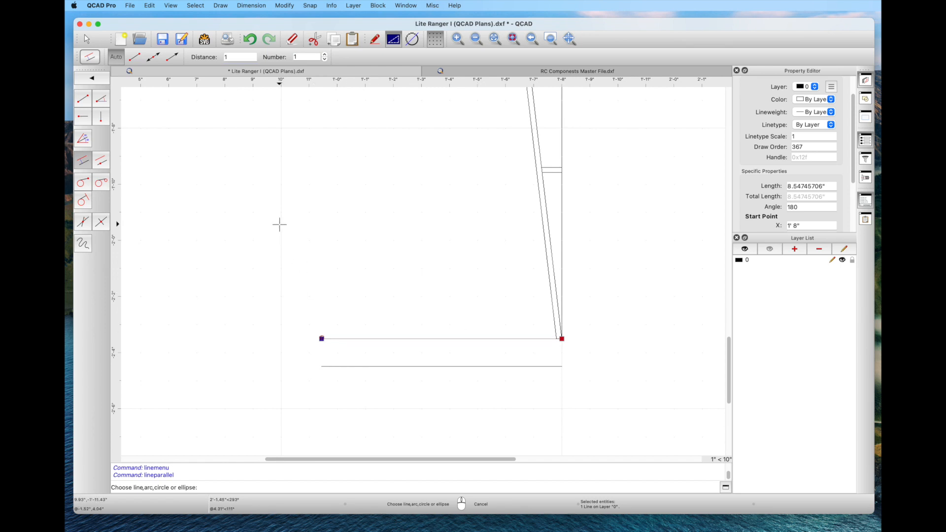
Step: Draw two more parallel copies of the base line above it, at distances of 3.5 and 0.5 inches
{"action": "left_click_drag", "start_coordinate": [234, 57], "coordinate": [216, 53]}
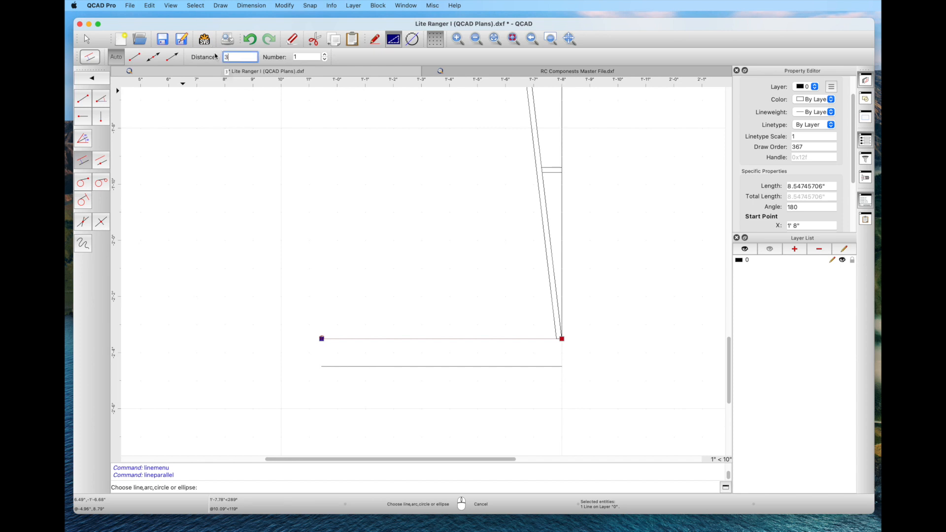
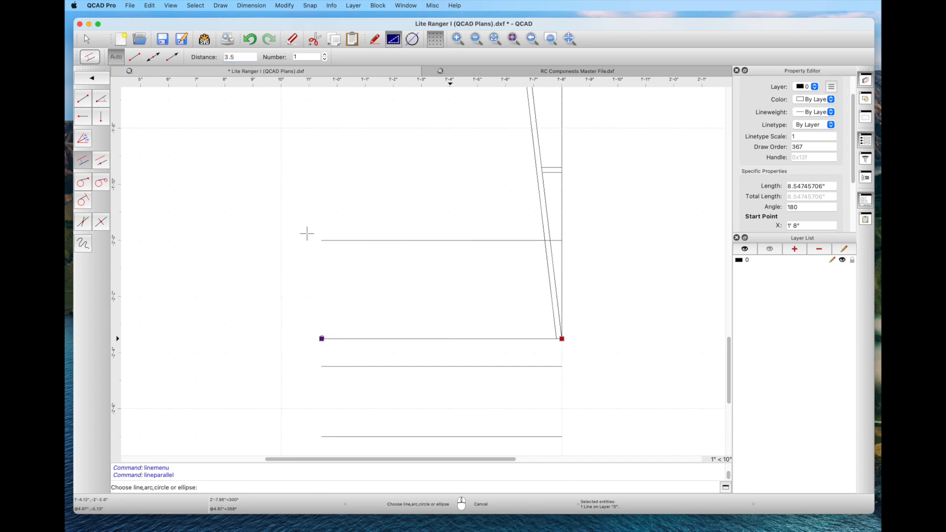
{"action": "double_click", "coordinate": [233, 56]}
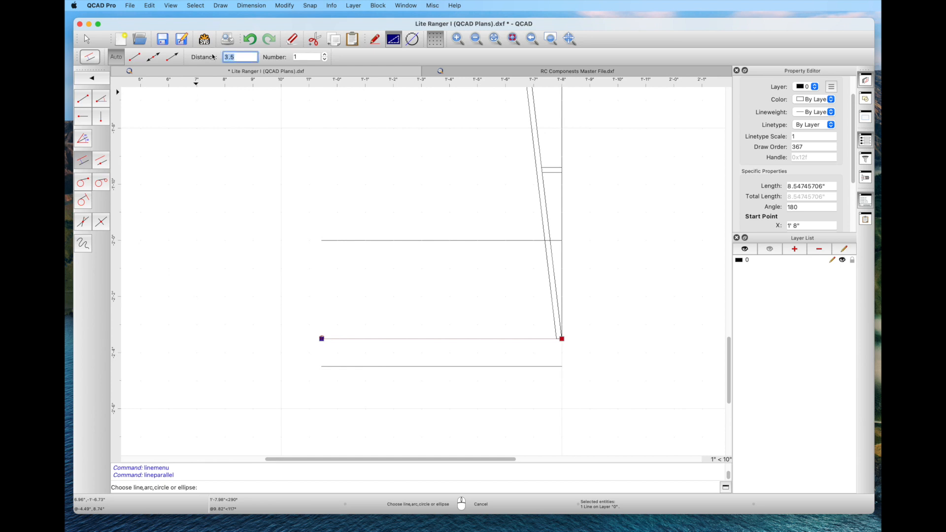
{"action": "type", "text": ".5"}
{"action": "left_click", "coordinate": [362, 336]}
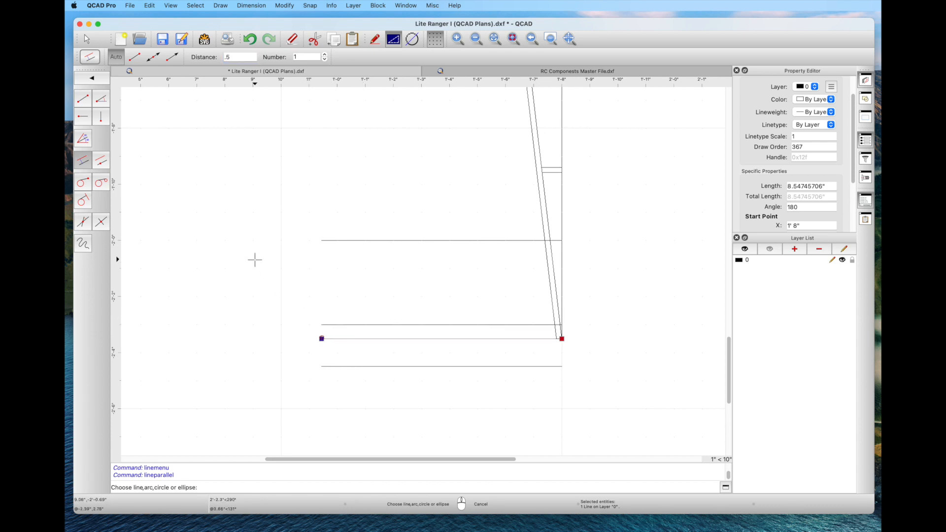
Step: Draw a parallel copy of the long vertical centerline 4.5 inches to its left
{"action": "left_click_drag", "start_coordinate": [236, 57], "coordinate": [206, 55]}
{"action": "left_click", "coordinate": [560, 299]}
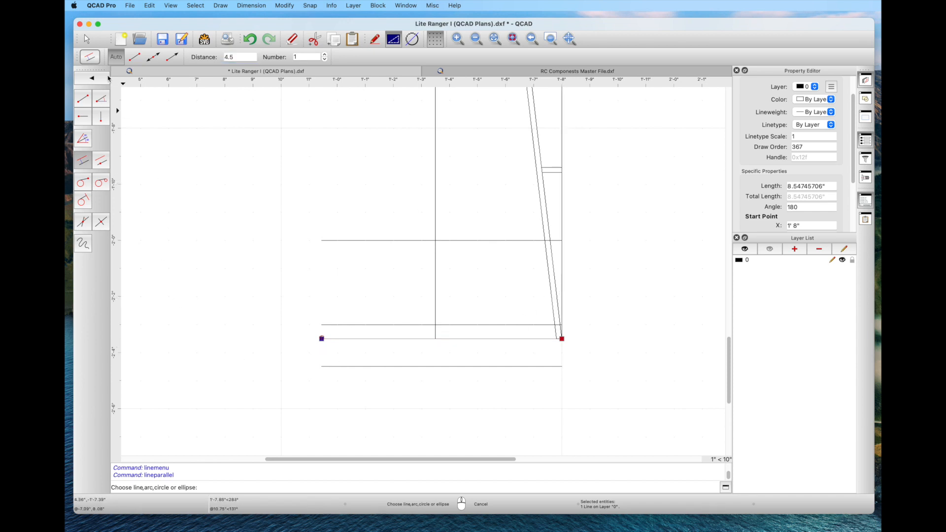
{"action": "left_click", "coordinate": [86, 38]}
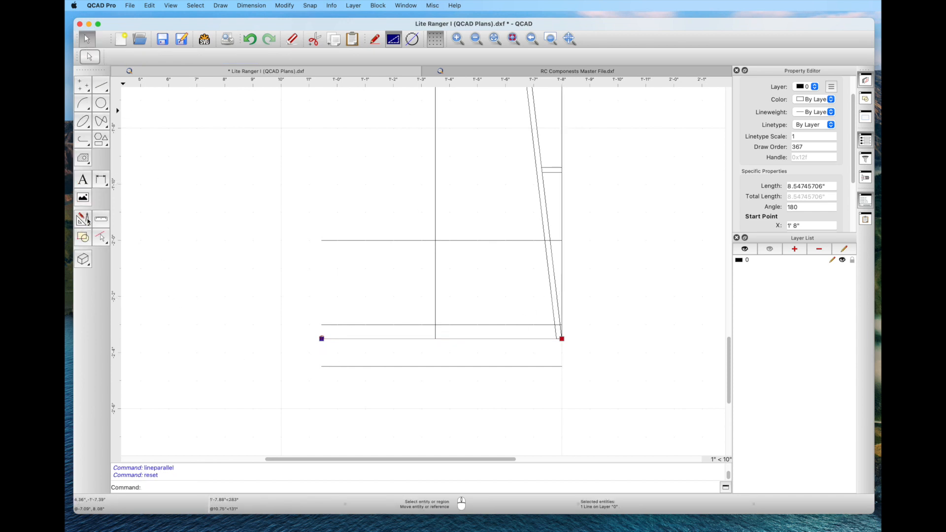
Step: Break out the part of the 0.5 inch offset line that lies left of the new vertical line
{"action": "left_click", "coordinate": [83, 219]}
{"action": "left_click", "coordinate": [83, 294]}
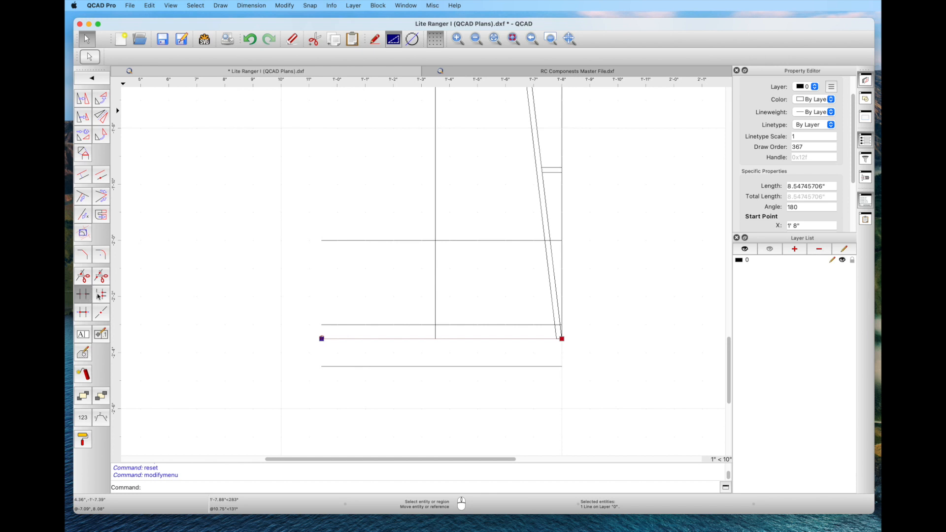
{"action": "left_click", "coordinate": [396, 326]}
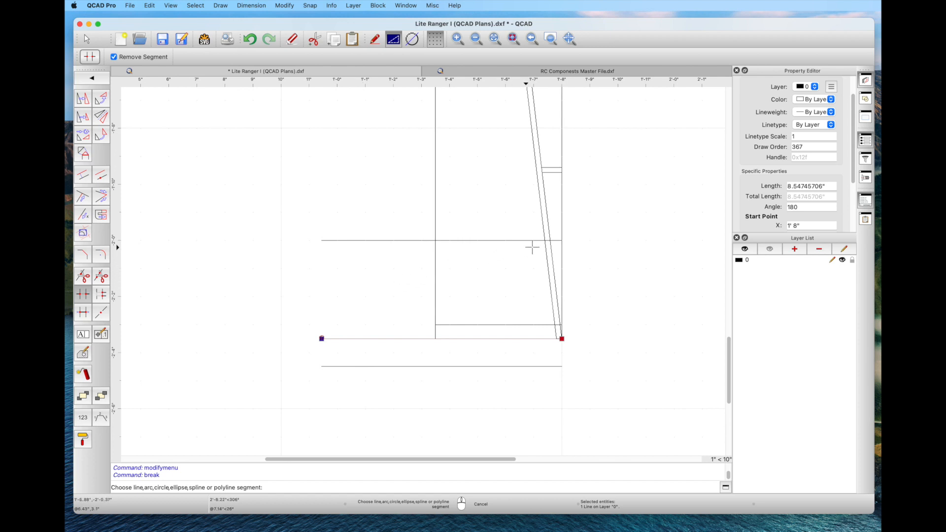
{"action": "left_click", "coordinate": [86, 39]}
Step: Draw a line from the 3.5 inch offset line's right end to the 0.5 inch line's left end, continuing straight down to the base line and lowest line
{"action": "left_click", "coordinate": [100, 89]}
{"action": "left_click", "coordinate": [83, 98]}
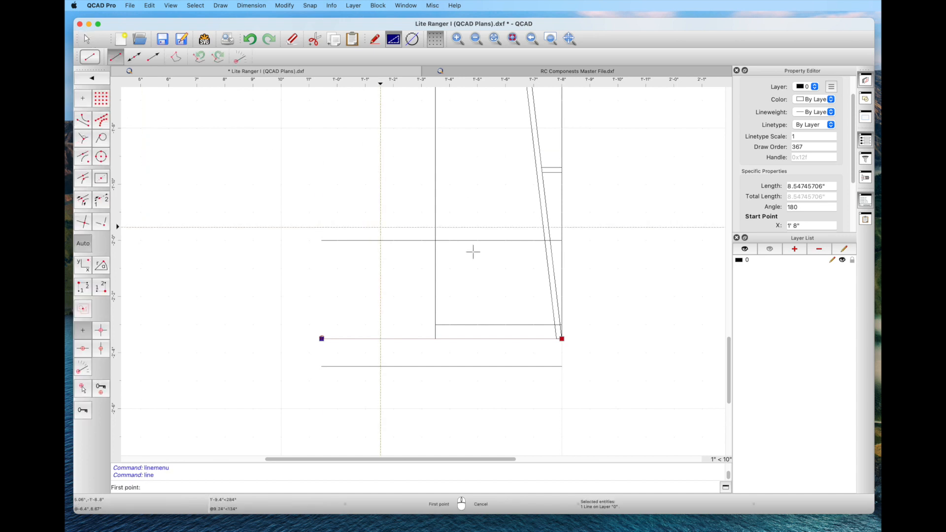
{"action": "left_click", "coordinate": [562, 240]}
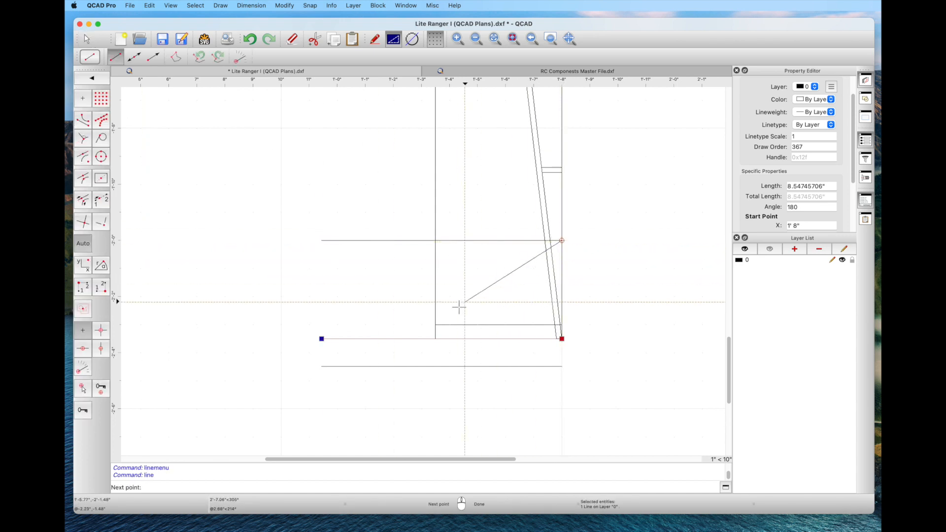
{"action": "left_click", "coordinate": [435, 324]}
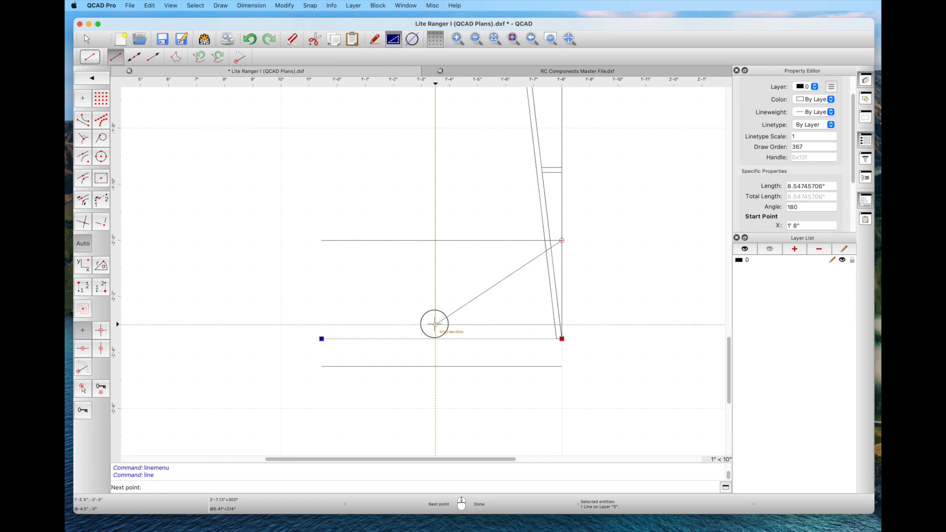
{"action": "left_click", "coordinate": [435, 339]}
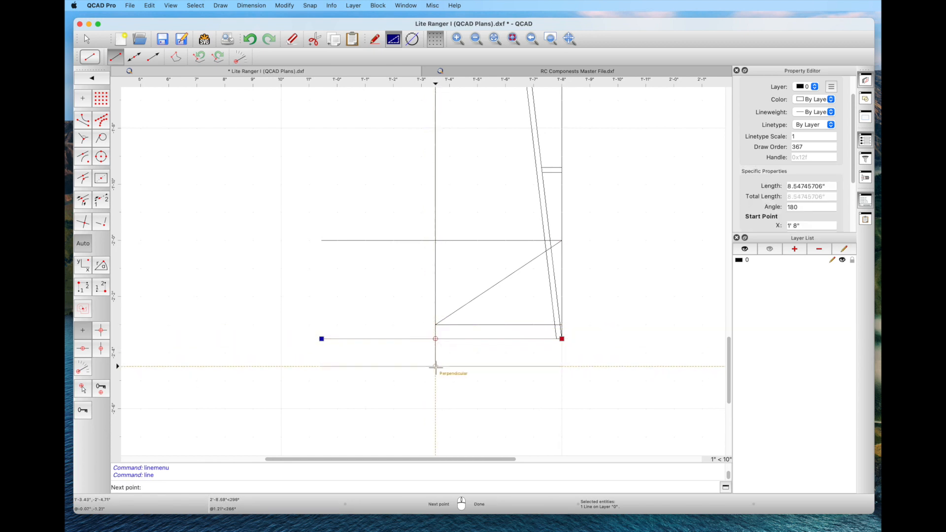
{"action": "left_click", "coordinate": [435, 367]}
{"action": "right_click", "coordinate": [345, 327]}
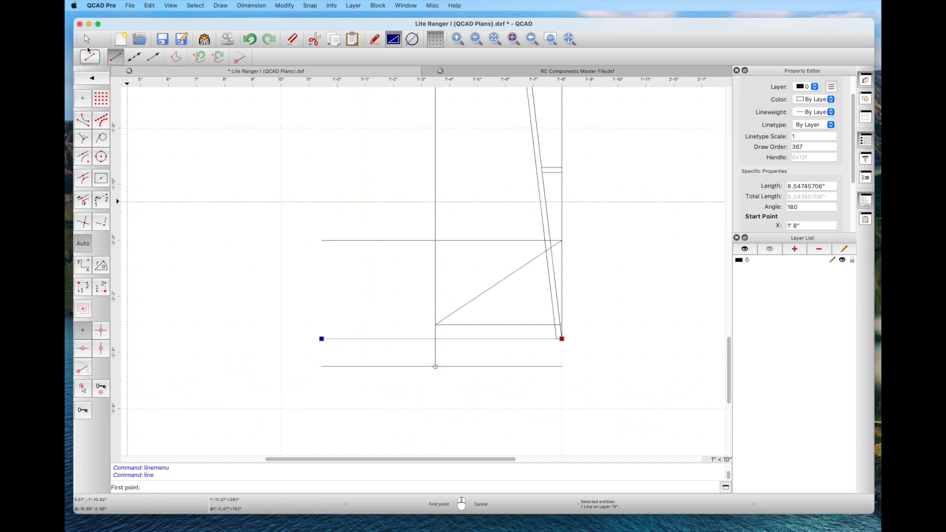
{"action": "left_click", "coordinate": [87, 39]}
Step: Break out the parts of the base line and the lowest parallel line that extend left of the vertical edge
{"action": "left_click", "coordinate": [82, 219]}
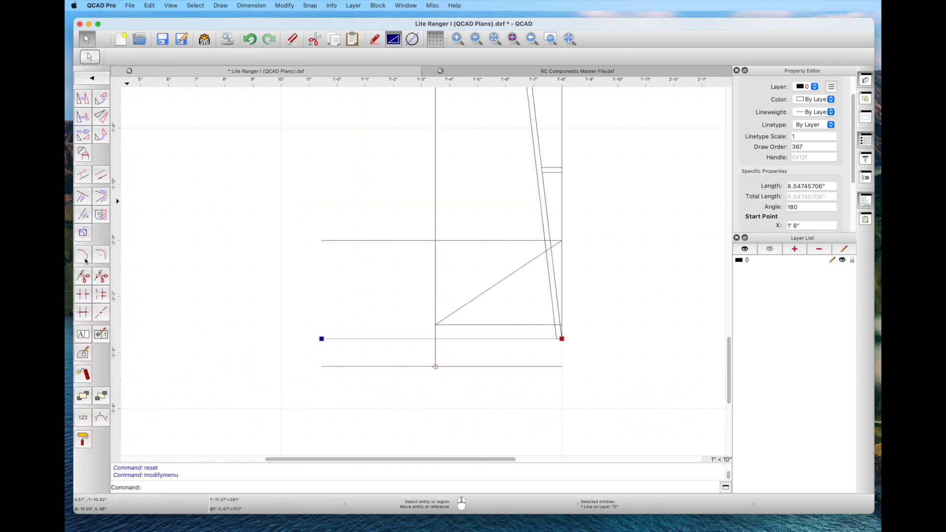
{"action": "left_click", "coordinate": [83, 294]}
{"action": "left_click", "coordinate": [407, 366]}
{"action": "left_click", "coordinate": [401, 338]}
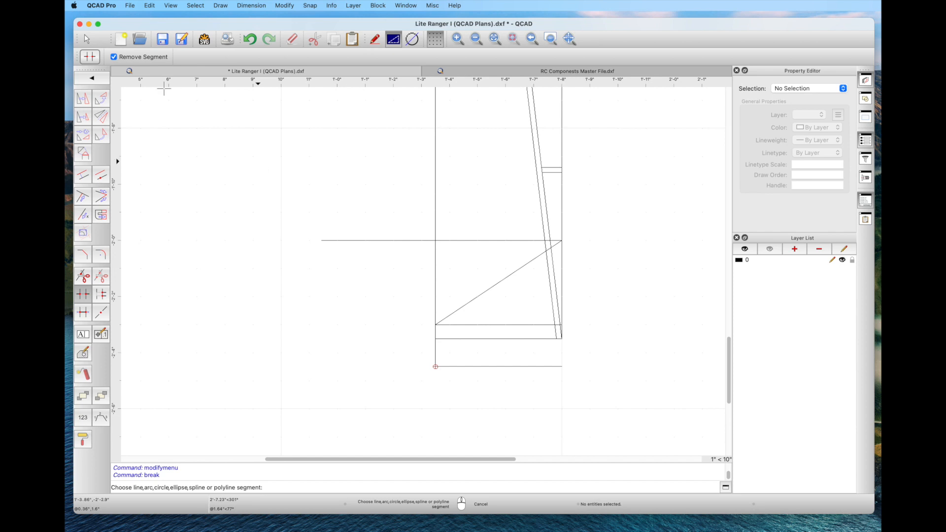
{"action": "left_click", "coordinate": [86, 38]}
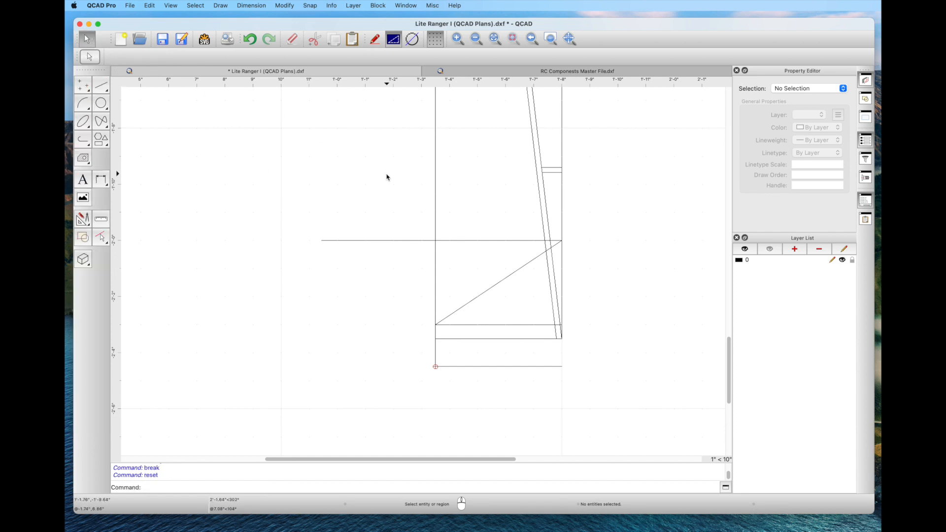
Step: Delete the two horizontal construction lines offset 0.5 and 3.5 inches above the base line
{"action": "left_click", "coordinate": [509, 324]}
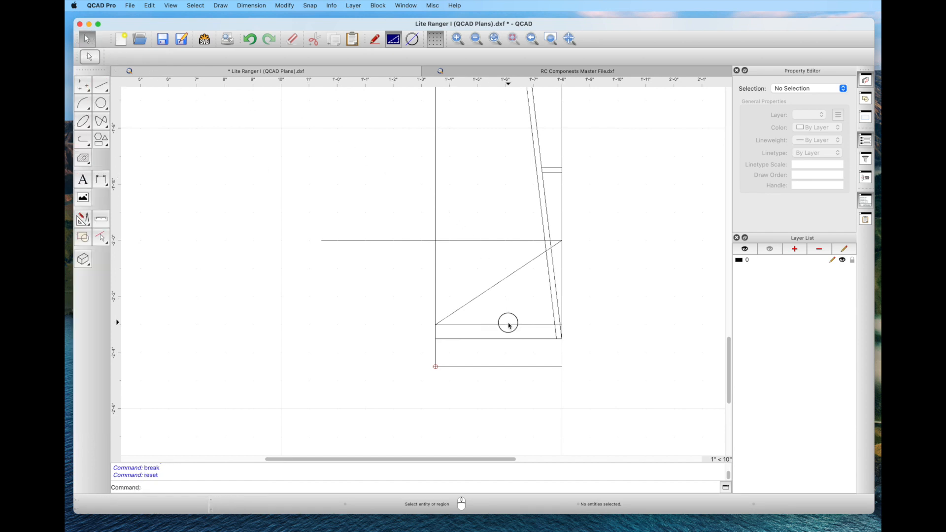
{"action": "key", "text": "Delete"}
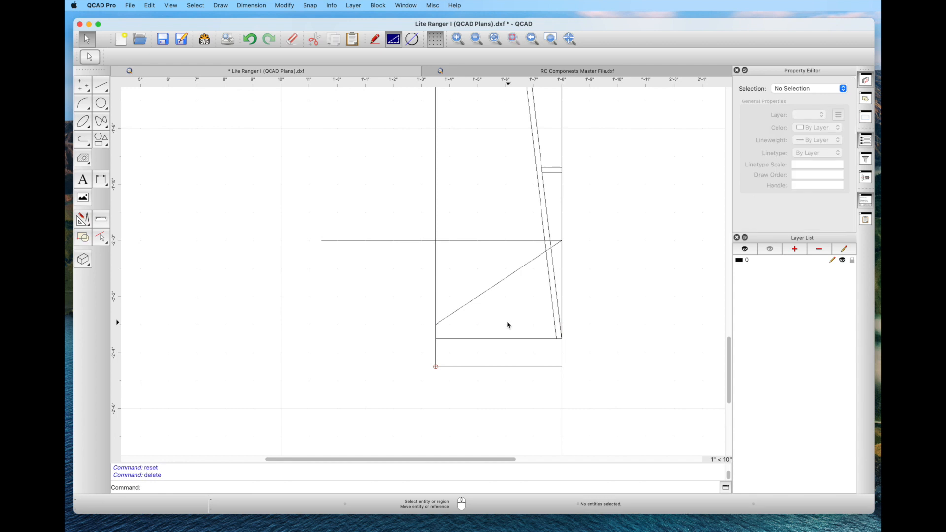
{"action": "left_click", "coordinate": [481, 241]}
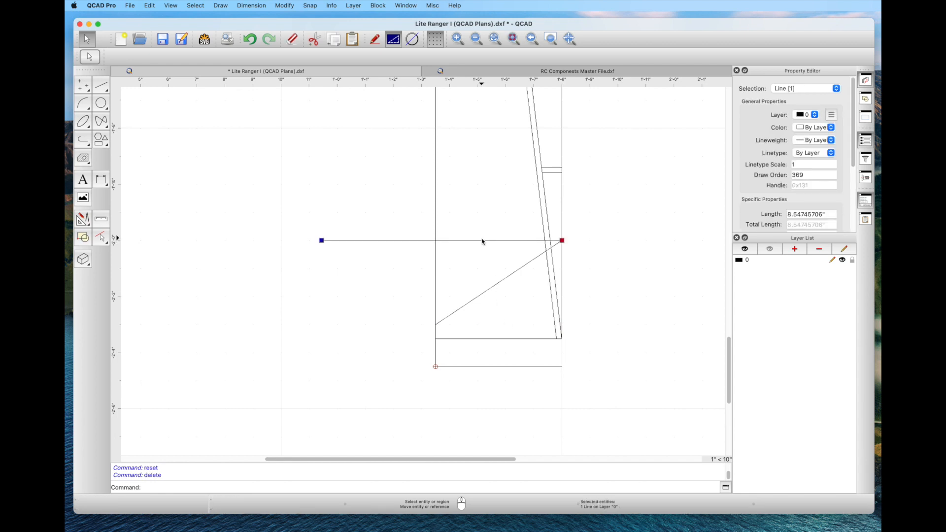
{"action": "key", "text": "Delete"}
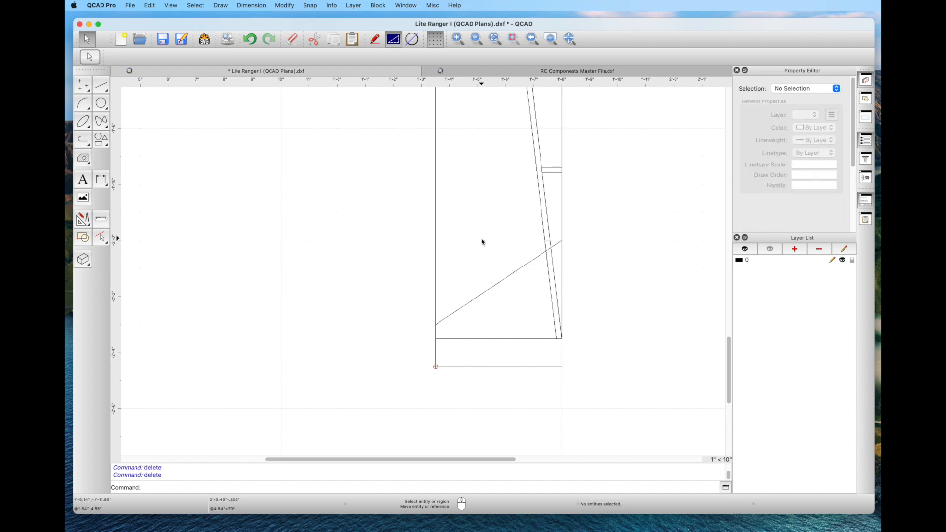
Step: Break out the part of the left vertical line that extends above the diagonal leading edge
{"action": "left_click", "coordinate": [81, 220]}
{"action": "left_click", "coordinate": [83, 294]}
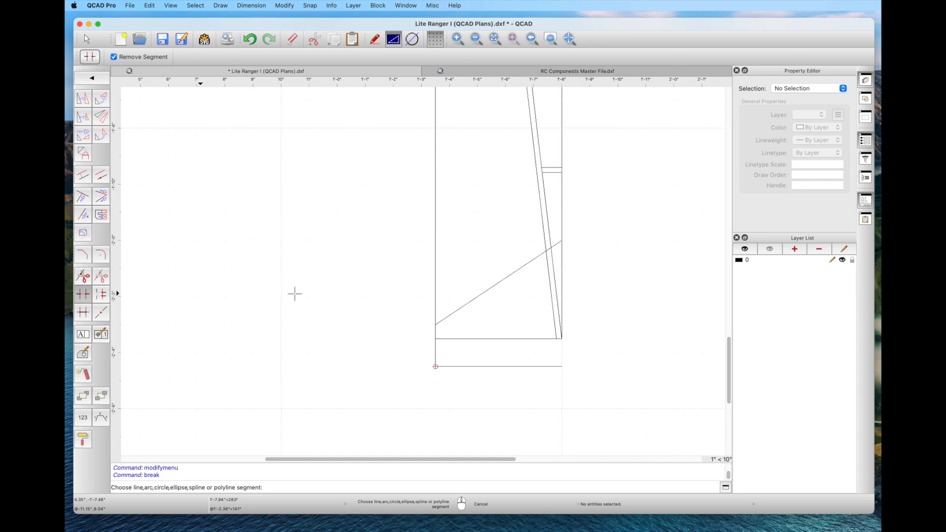
{"action": "left_click", "coordinate": [435, 302]}
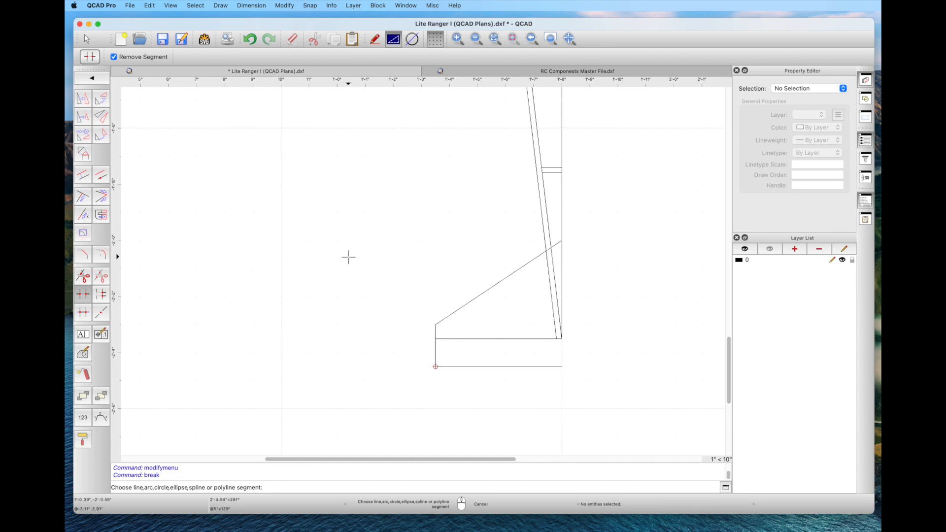
Step: Divide both slanted fuselage side lines at the points where they cross the diagonal leading edge
{"action": "left_click", "coordinate": [83, 276]}
{"action": "scroll", "coordinate": [547, 271], "scroll_direction": "up", "scroll_amount": 4}
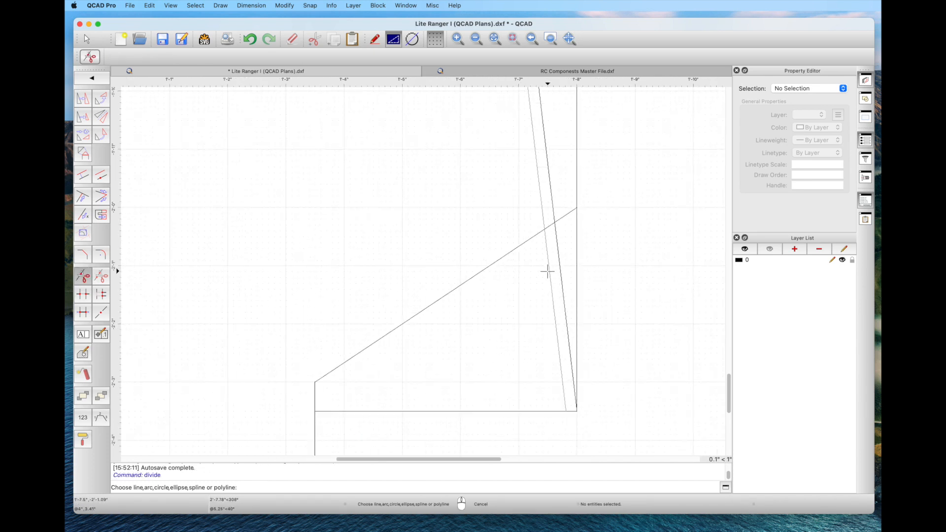
{"action": "left_click", "coordinate": [546, 234]}
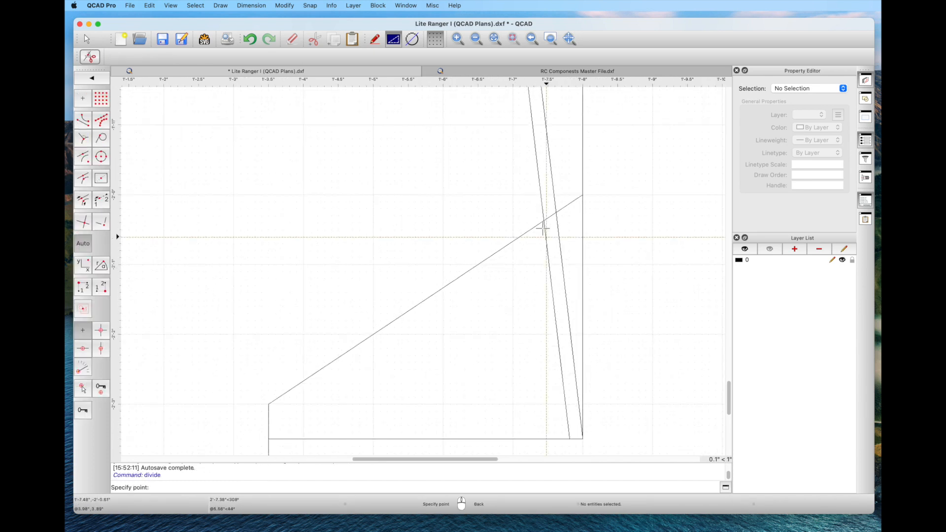
{"action": "left_click", "coordinate": [543, 221]}
{"action": "left_click", "coordinate": [556, 236]}
{"action": "left_click", "coordinate": [556, 213]}
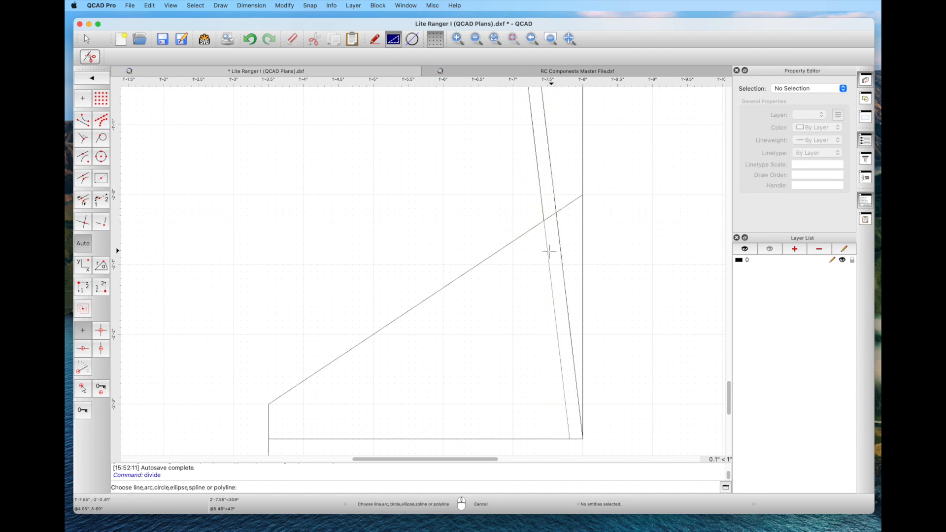
{"action": "key", "text": "Escape"}
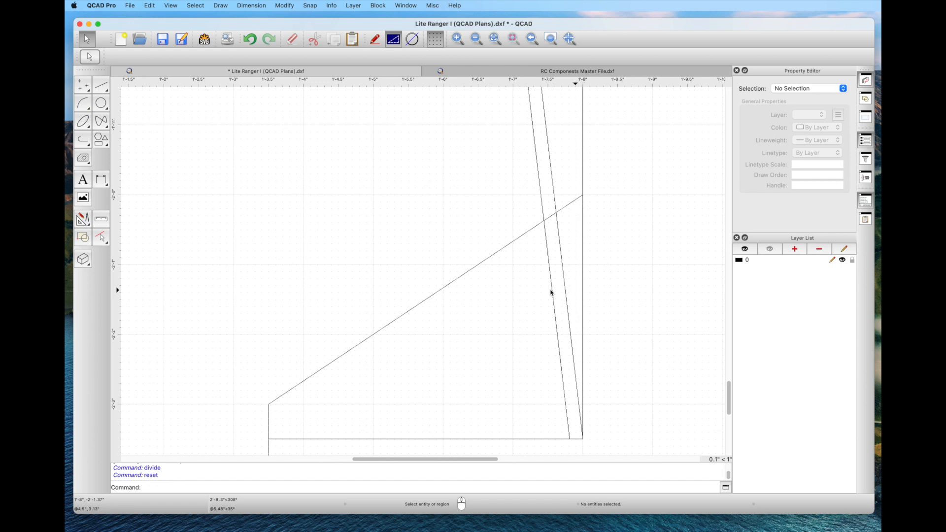
Step: Change the linetype of the inner slanted line's segment below the diagonal to ISO dash
{"action": "left_click", "coordinate": [551, 292]}
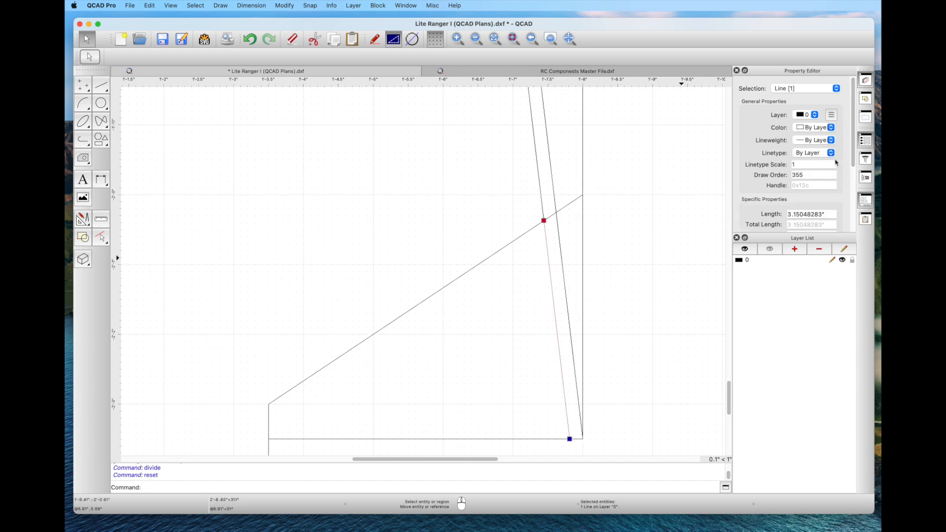
{"action": "left_click", "coordinate": [829, 155]}
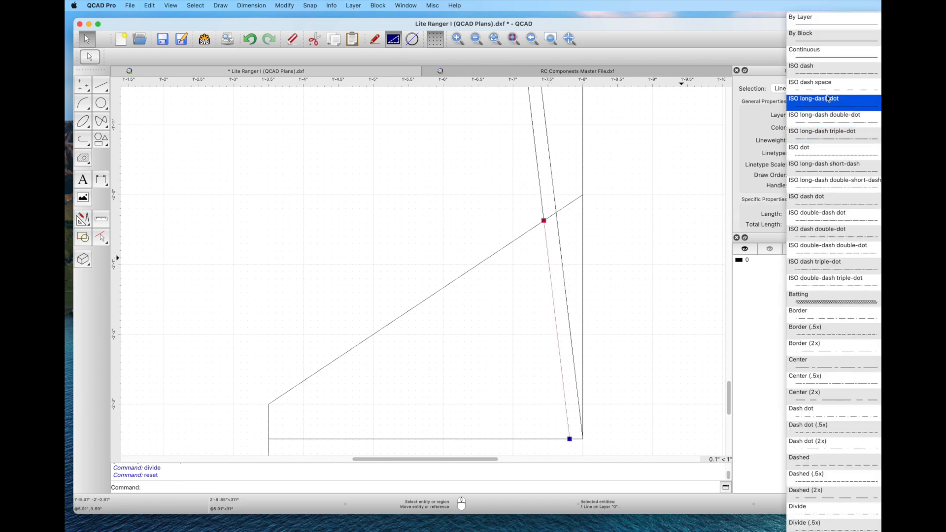
{"action": "left_click", "coordinate": [826, 75]}
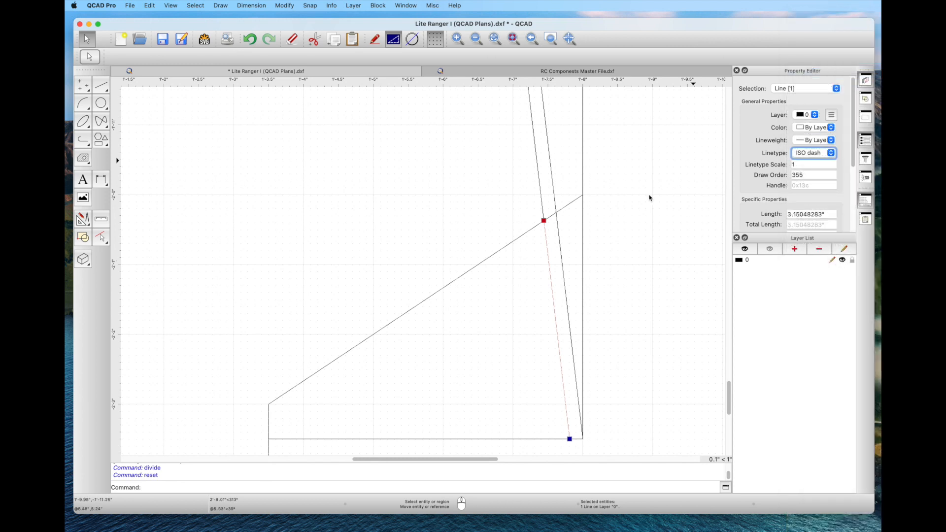
Step: Change the linetype of the outer slanted fuselage line's segment below the diagonal leading edge to ISO dash
{"action": "left_click", "coordinate": [563, 278]}
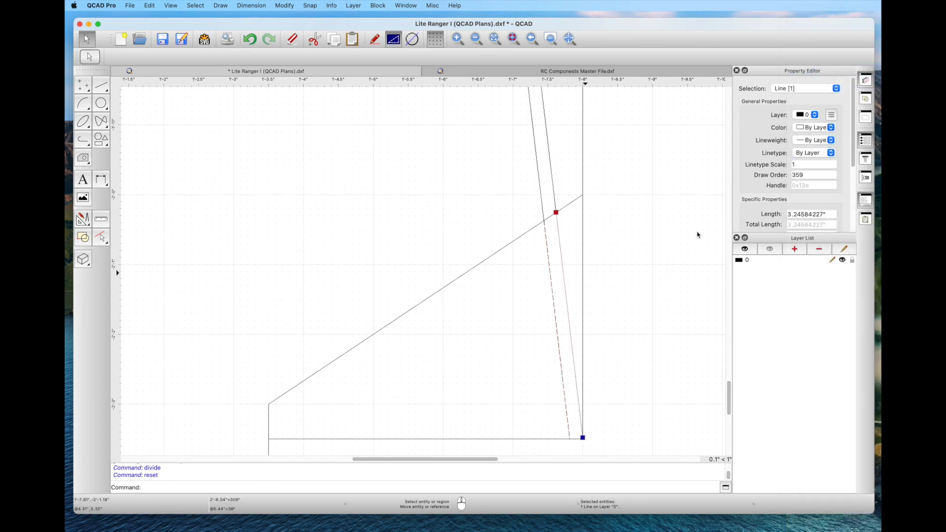
{"action": "left_click", "coordinate": [831, 155]}
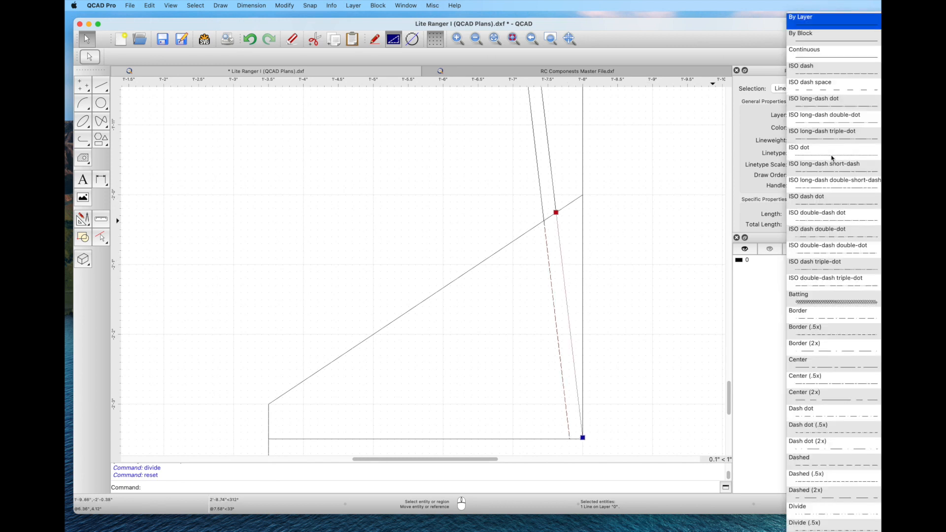
{"action": "left_click", "coordinate": [826, 74]}
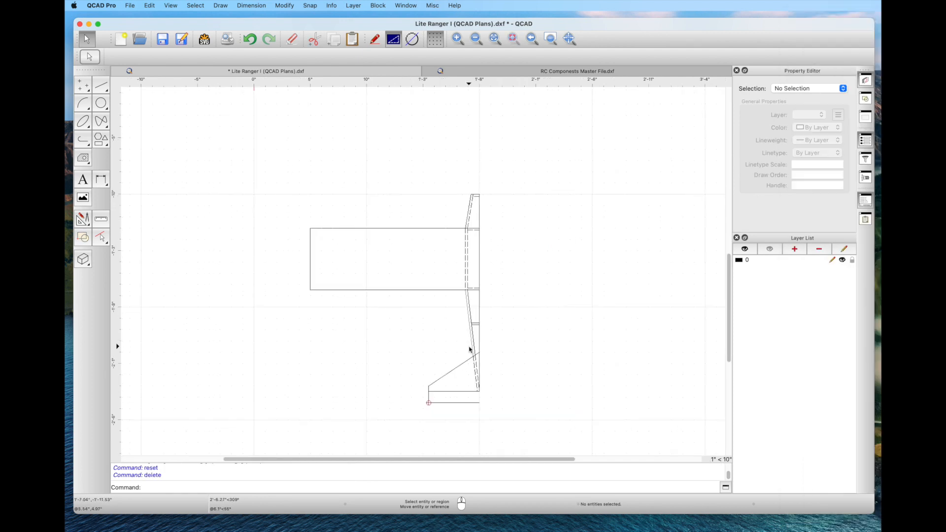
Step: Check the dashed fuselage lines beneath the tail against the whole plan and save the drawing
{"action": "scroll", "coordinate": [471, 350], "scroll_direction": "down", "scroll_amount": 2}
{"action": "scroll", "coordinate": [471, 349], "scroll_direction": "up", "scroll_amount": 3}
{"action": "scroll", "coordinate": [472, 371], "scroll_direction": "up", "scroll_amount": 3}
{"action": "scroll", "coordinate": [472, 371], "scroll_direction": "up", "scroll_amount": 2}
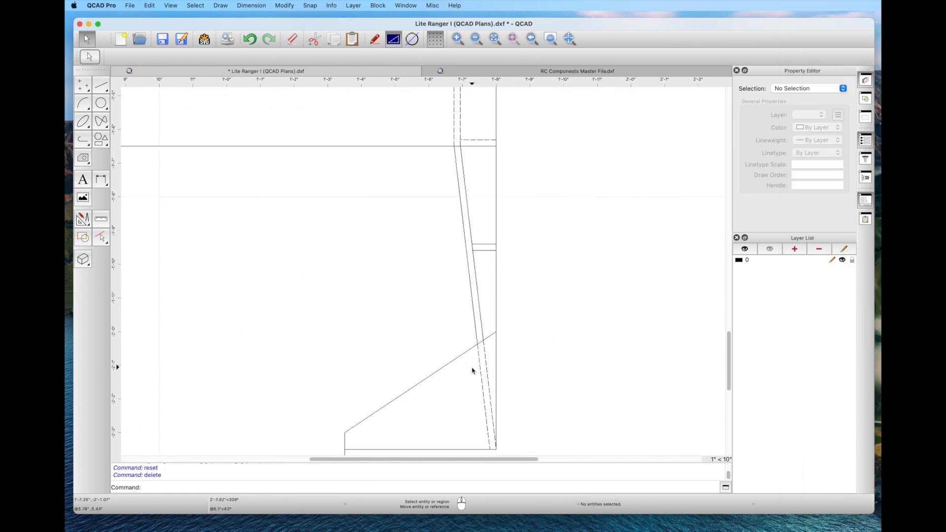
{"action": "scroll", "coordinate": [472, 371], "scroll_direction": "down", "scroll_amount": 3}
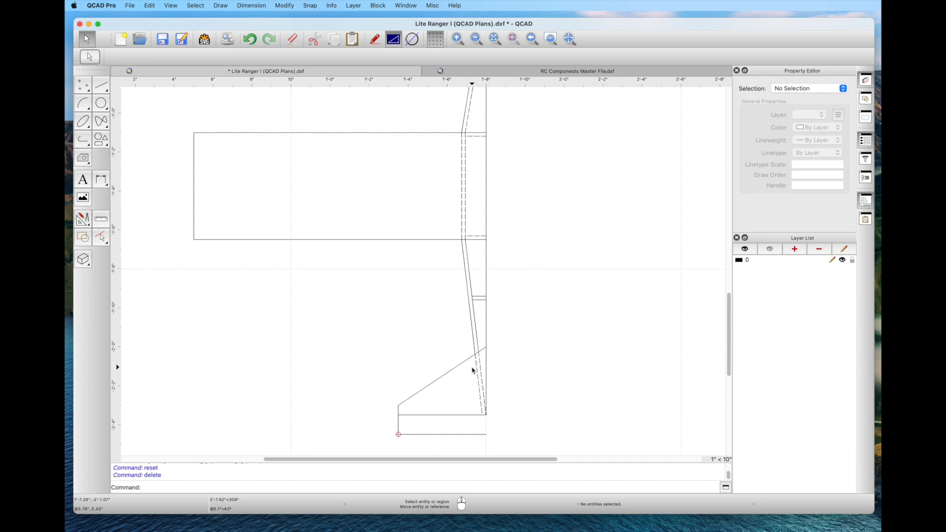
{"action": "key", "text": "super+s"}
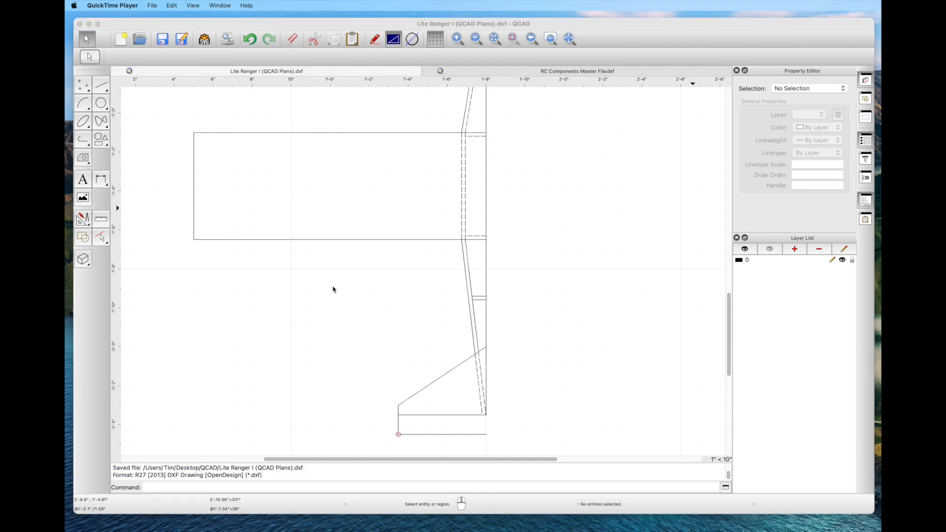
Step: Draw a parallel line 1 inch inboard of the wing tip line and another 3 inches farther inboard
{"action": "left_click", "coordinate": [100, 86]}
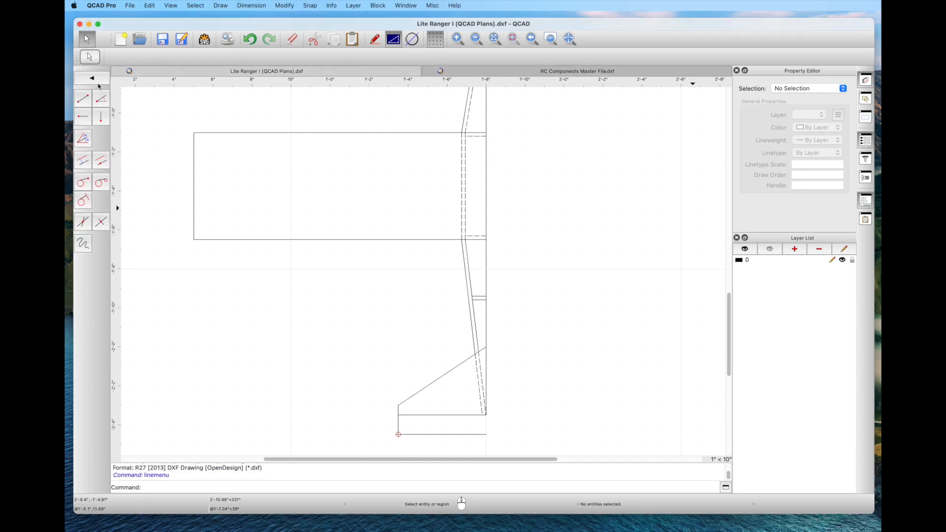
{"action": "left_click", "coordinate": [82, 160]}
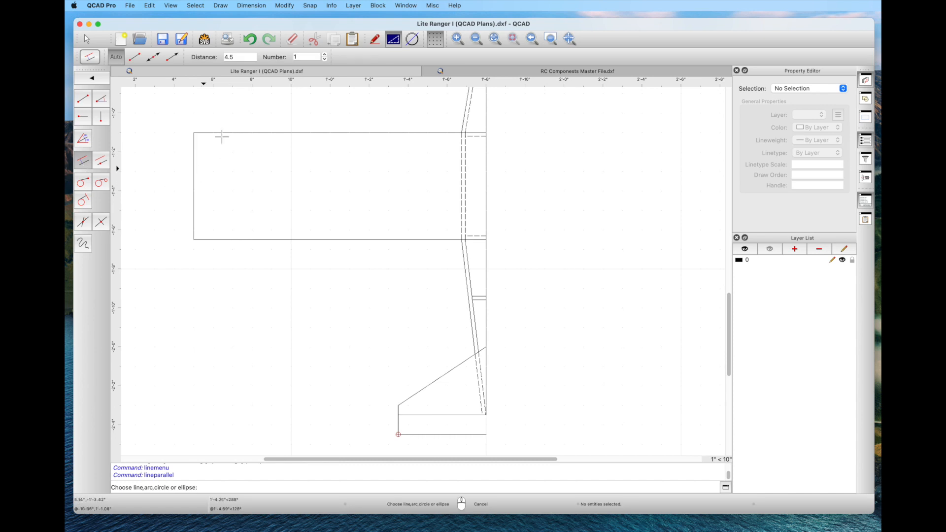
{"action": "left_click", "coordinate": [231, 57]}
{"action": "type", "text": "1"}
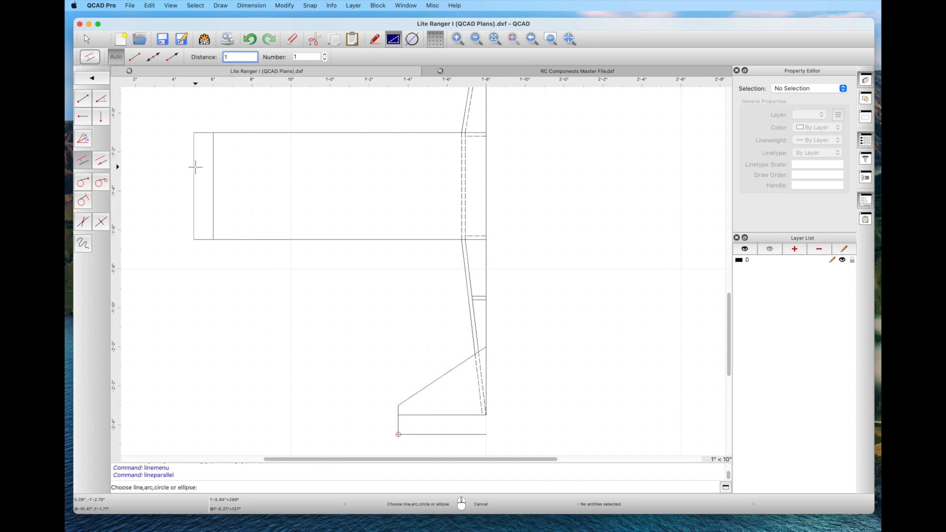
{"action": "left_click", "coordinate": [195, 167]}
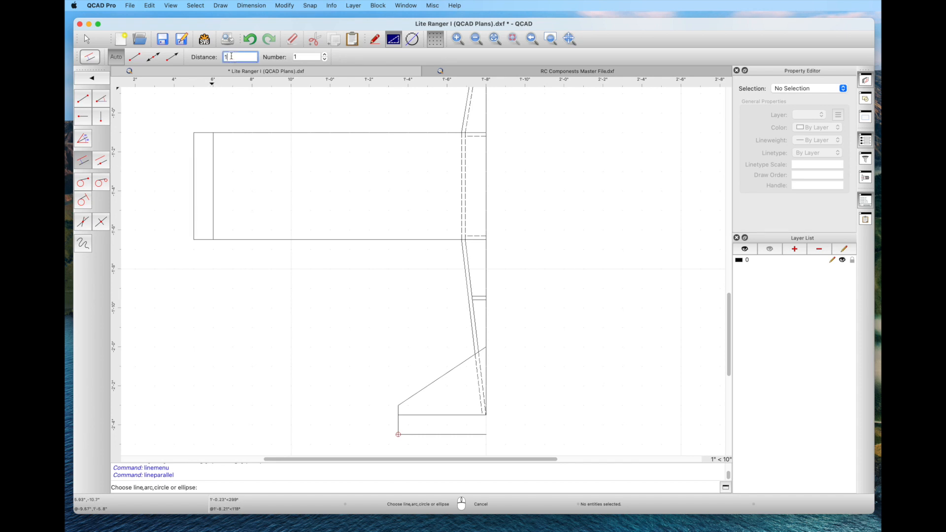
{"action": "left_click", "coordinate": [231, 55]}
{"action": "type", "text": "3"}
{"action": "left_click", "coordinate": [217, 160]}
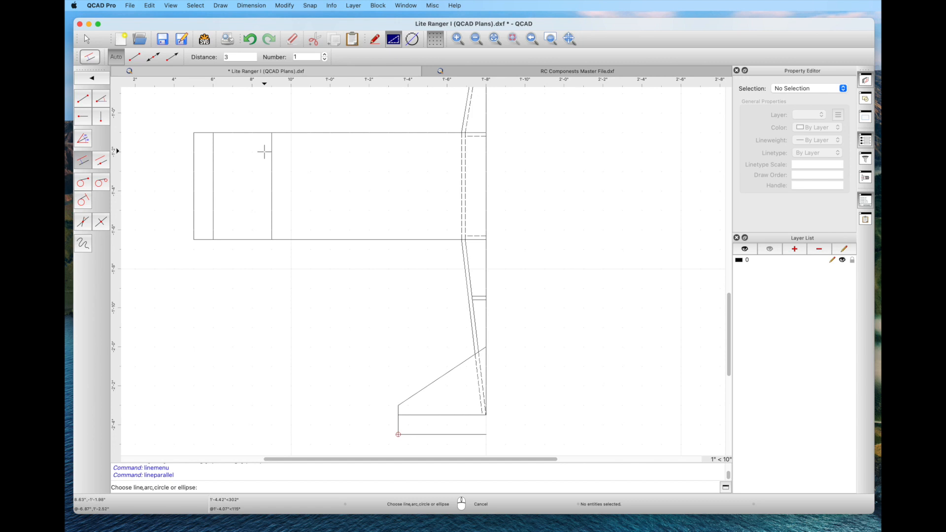
Step: From the innermost vertical wing line, add a parallel 1 inch inboard and another 3 inches beyond that one
{"action": "left_click", "coordinate": [234, 57]}
{"action": "key", "text": "BackSpace"}
{"action": "type", "text": "1"}
{"action": "left_click", "coordinate": [273, 182]}
{"action": "left_click", "coordinate": [236, 58]}
{"action": "key", "text": "BackSpace"}
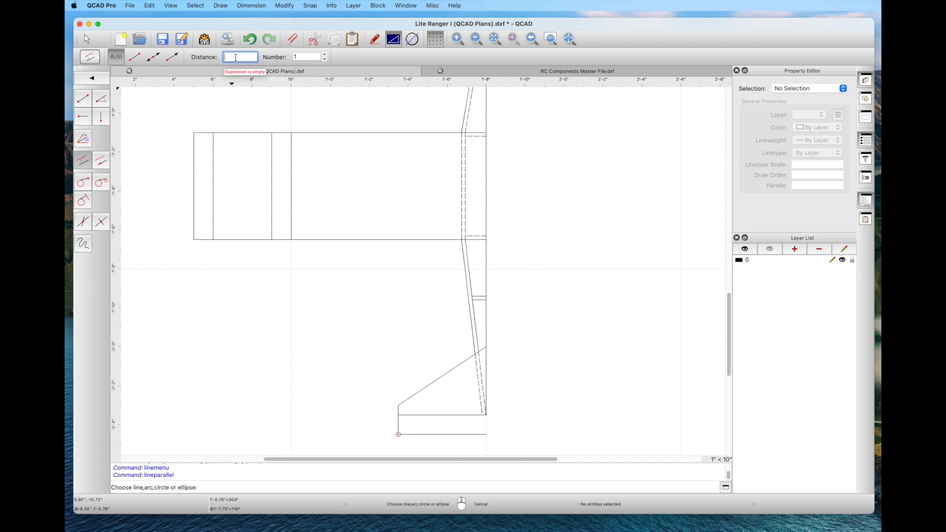
{"action": "type", "text": "3"}
{"action": "left_click", "coordinate": [294, 168]}
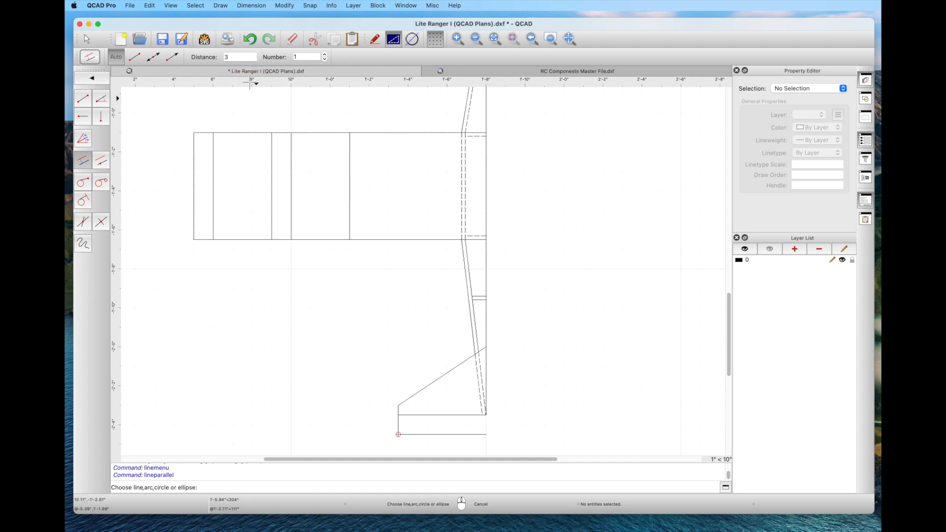
Step: Add the third opening's vertical sides in the wing, offset 1 inch and a further 3 inches inboard
{"action": "left_click", "coordinate": [233, 57]}
{"action": "key", "text": "BackSpace"}
{"action": "type", "text": "1"}
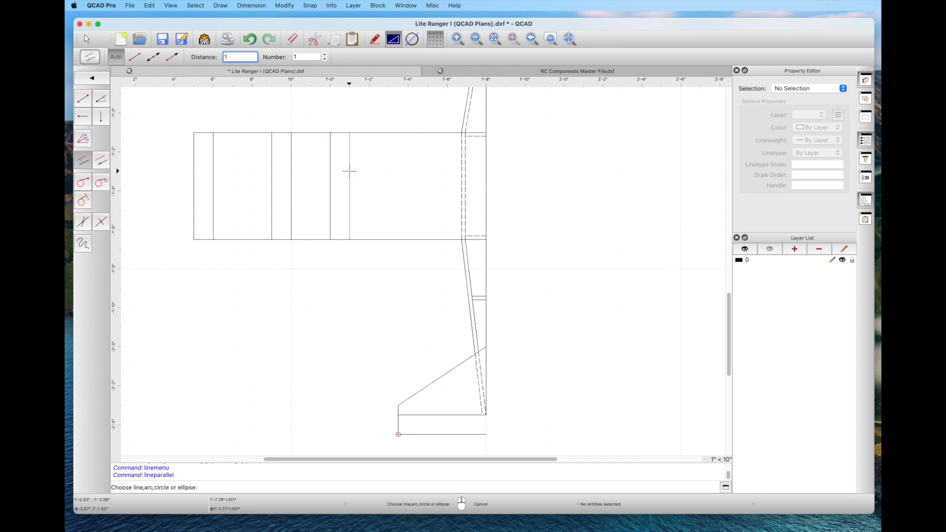
{"action": "left_click", "coordinate": [353, 172]}
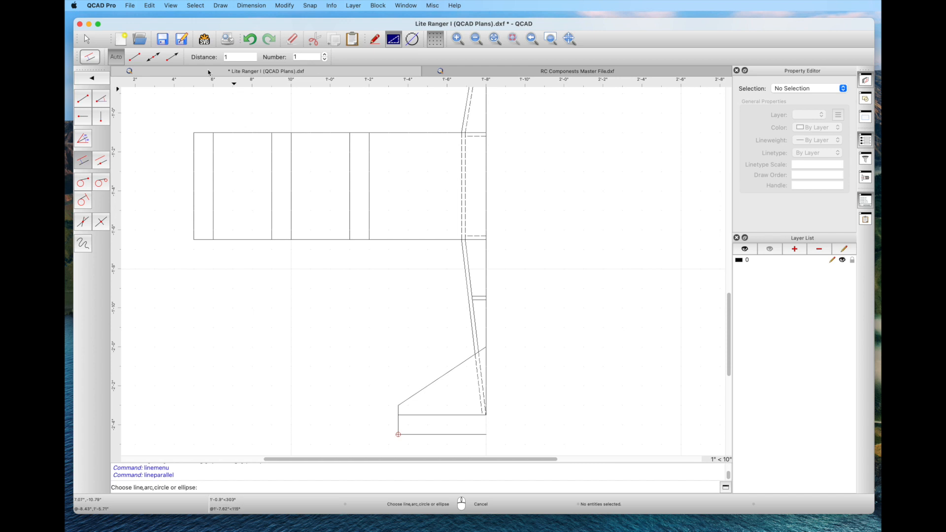
{"action": "left_click", "coordinate": [232, 58]}
{"action": "type", "text": "3"}
{"action": "left_click", "coordinate": [371, 171]}
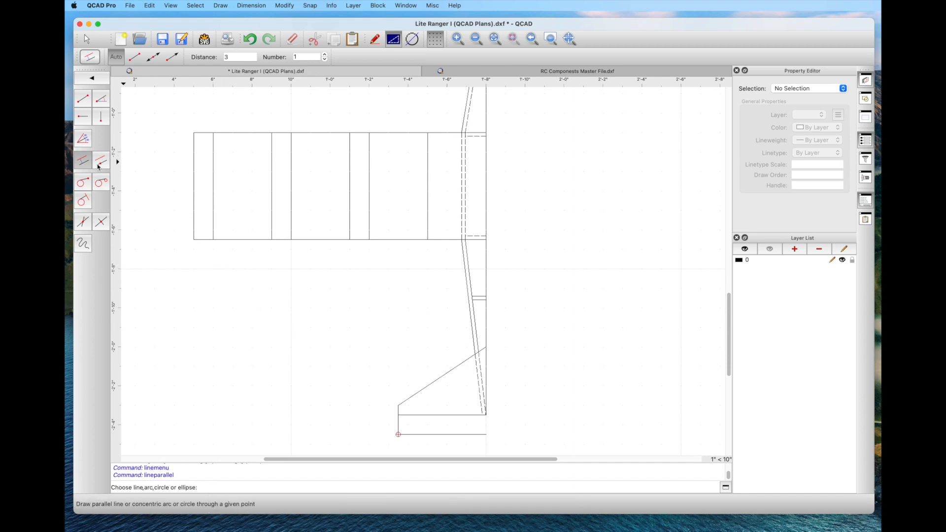
Step: Offset the wing's leading and trailing edges 1 inch inward, add another parallel 1 inch above the trailing offset, and save the drawing
{"action": "double_click", "coordinate": [234, 57]}
{"action": "key", "text": "BackSpace"}
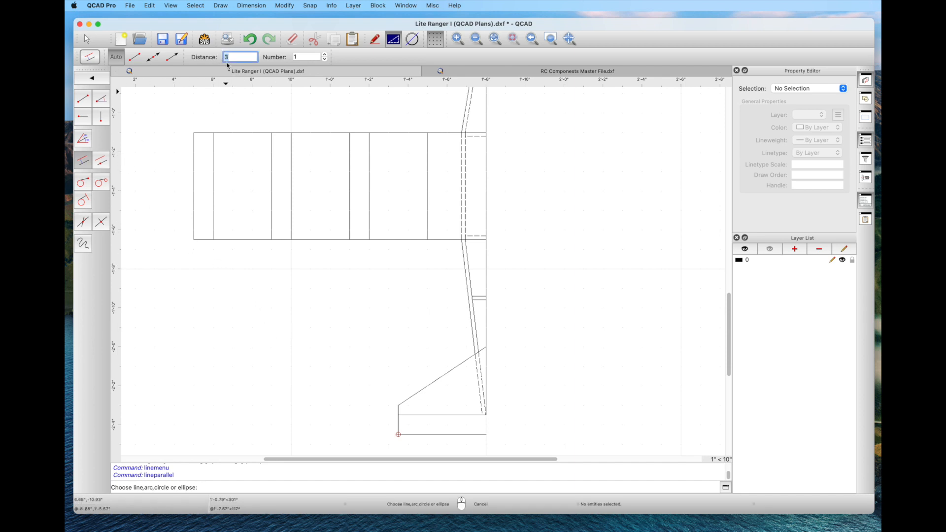
{"action": "type", "text": "1"}
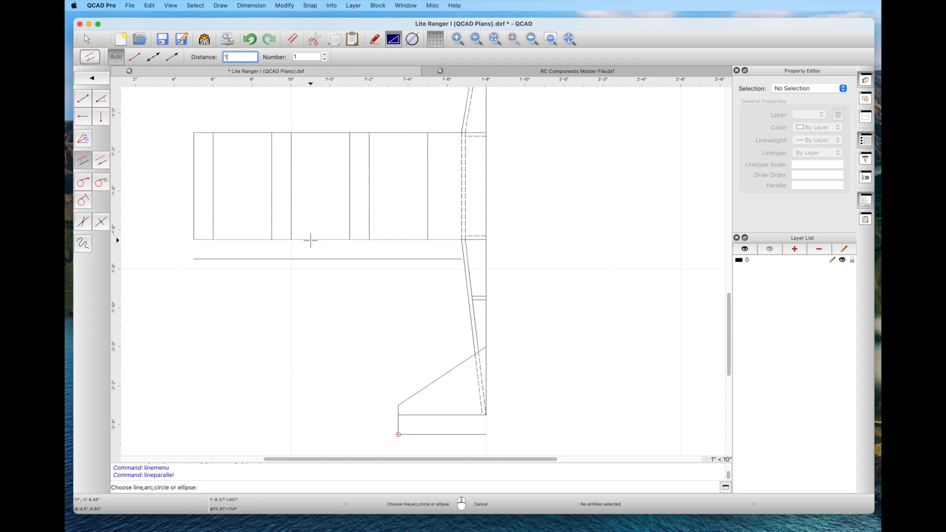
{"action": "left_click", "coordinate": [309, 236]}
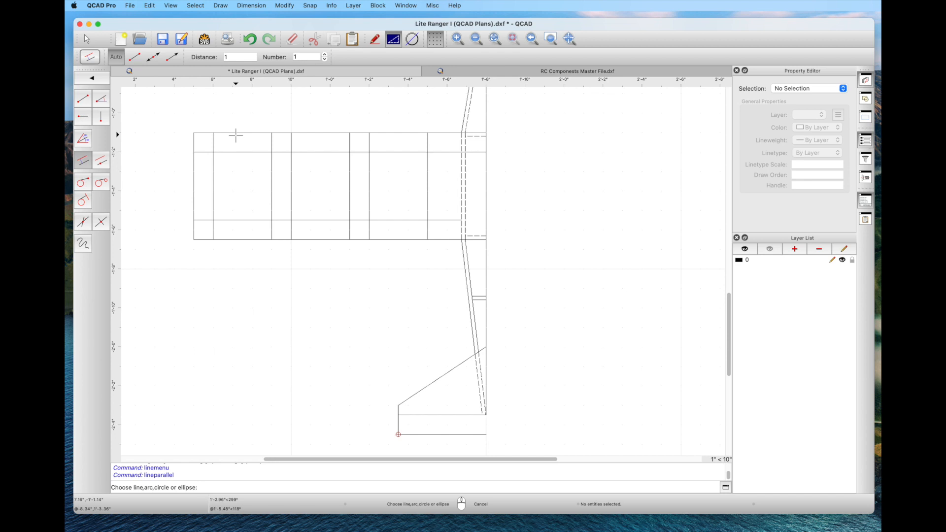
{"action": "left_click", "coordinate": [236, 135]}
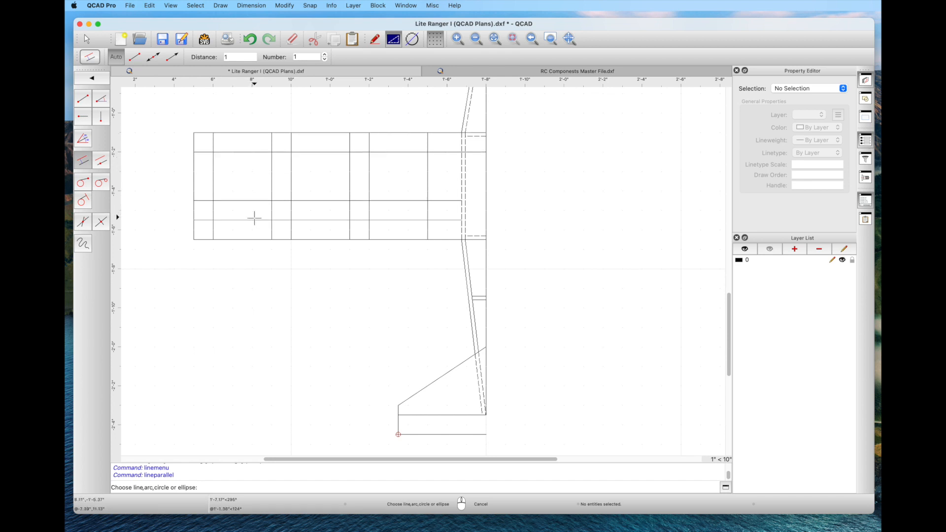
{"action": "left_click", "coordinate": [228, 219]}
{"action": "left_click", "coordinate": [87, 40]}
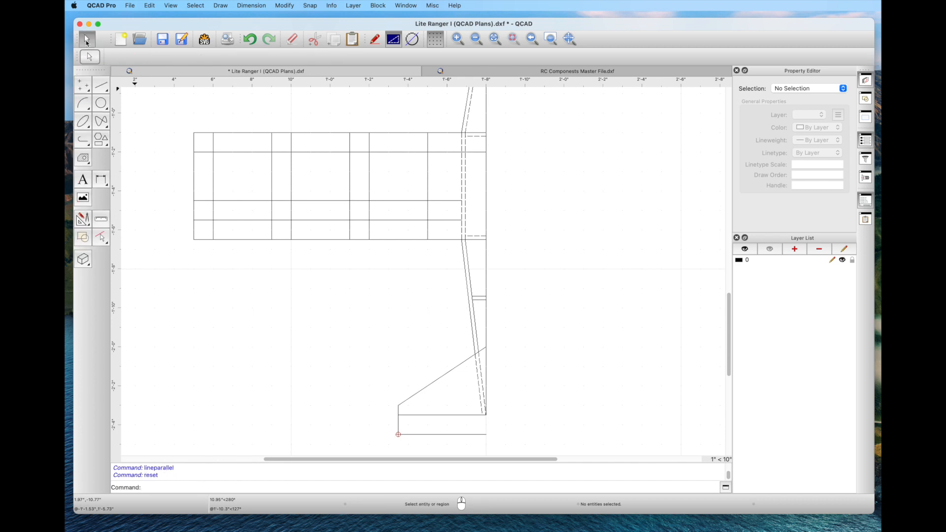
{"action": "left_click", "coordinate": [163, 39]}
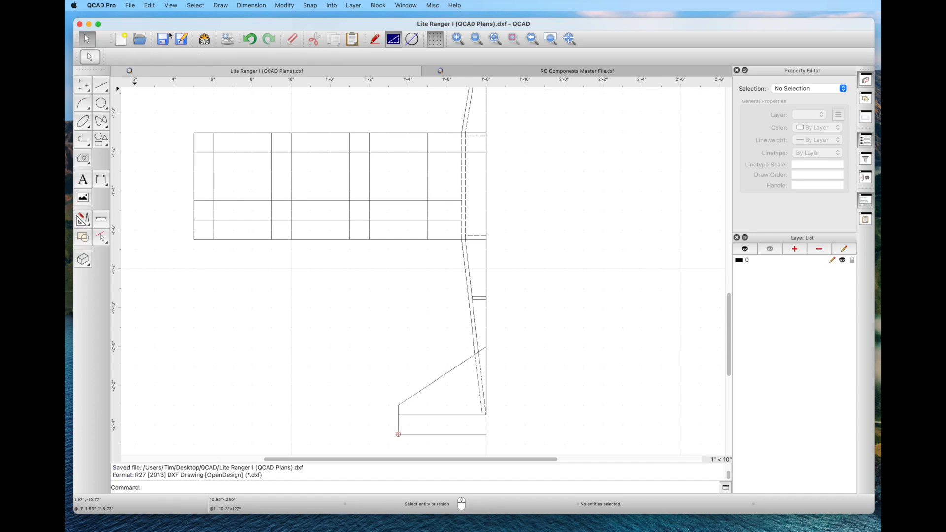
Step: Break out the excess line segments around the wing's outermost opening, including the crosspieces between it and the middle opening
{"action": "left_click", "coordinate": [81, 223]}
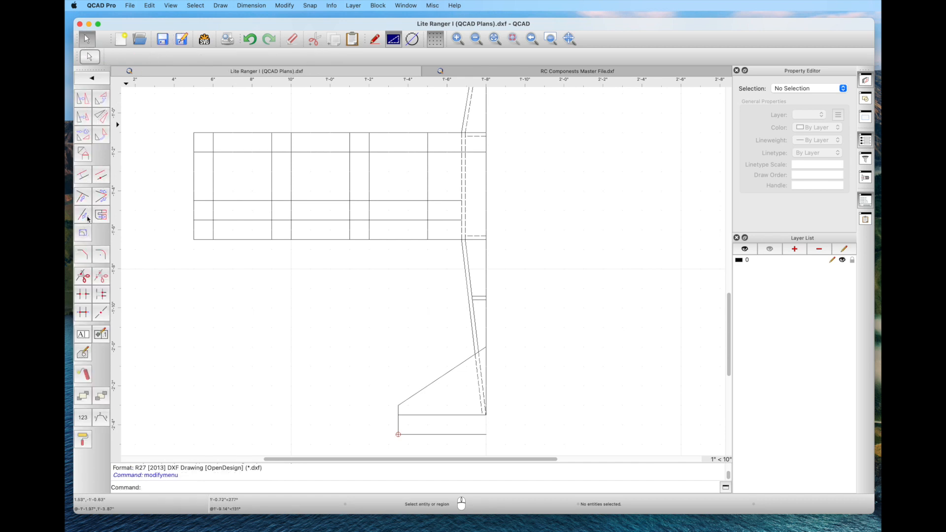
{"action": "left_click", "coordinate": [84, 293]}
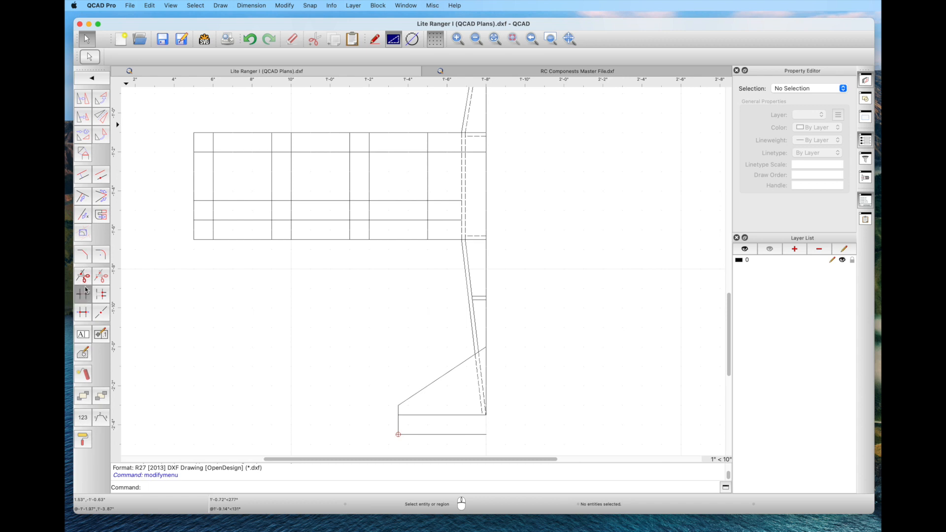
{"action": "left_click", "coordinate": [205, 150]}
{"action": "left_click", "coordinate": [213, 143]}
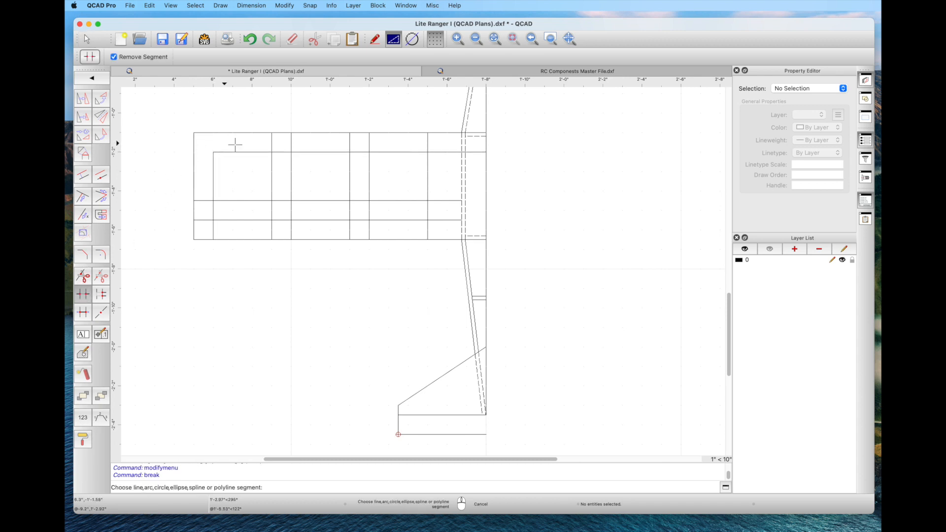
{"action": "left_click", "coordinate": [272, 143]}
{"action": "left_click", "coordinate": [292, 142]}
{"action": "left_click", "coordinate": [283, 156]}
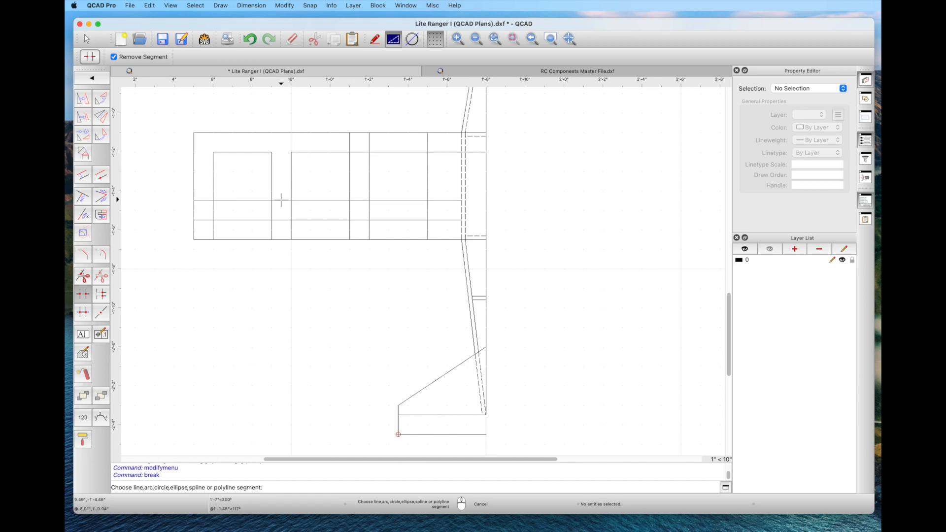
{"action": "left_click", "coordinate": [271, 211]}
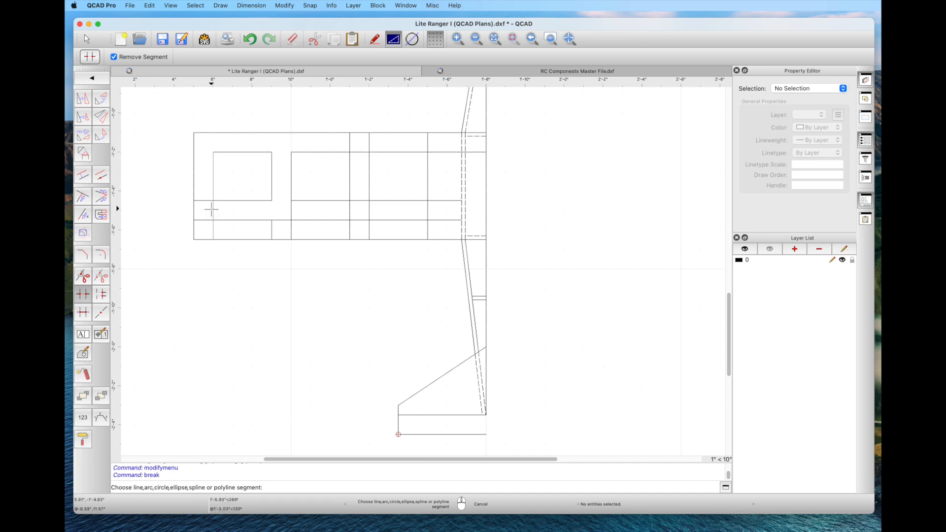
{"action": "left_click", "coordinate": [213, 209]}
Step: Break out the excess segments around the wing's middle opening and between it and the opening nearest the fuselage
{"action": "left_click", "coordinate": [291, 213]}
{"action": "left_click", "coordinate": [349, 211]}
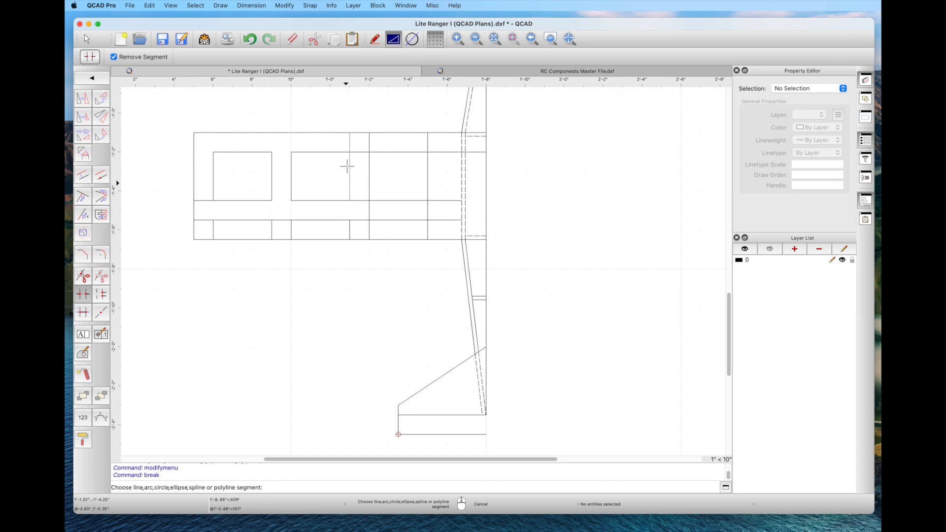
{"action": "left_click", "coordinate": [350, 144]}
{"action": "left_click", "coordinate": [370, 143]}
{"action": "left_click", "coordinate": [370, 208]}
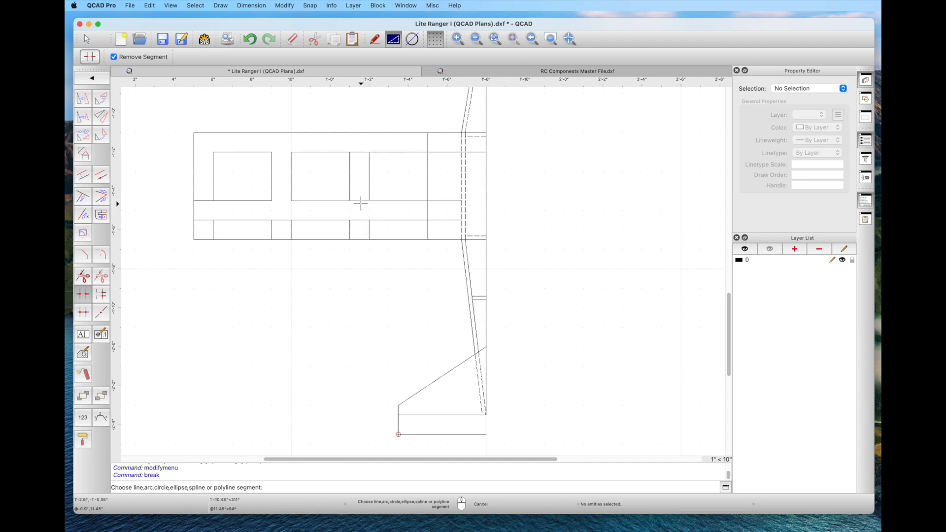
{"action": "left_click", "coordinate": [359, 200]}
{"action": "left_click", "coordinate": [356, 152]}
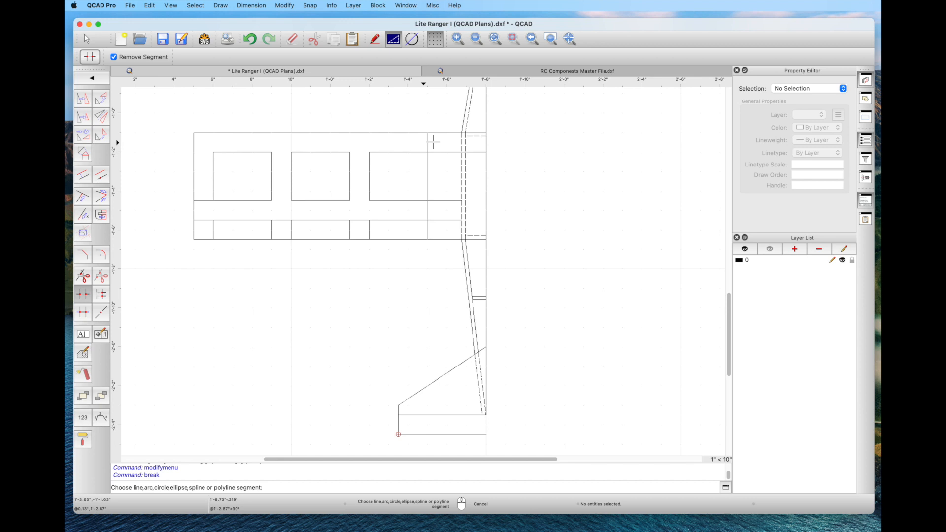
Step: Break out the segments extending beyond the inboard wing opening and the lower strip line inboard of its last divider
{"action": "left_click", "coordinate": [428, 141]}
{"action": "left_click", "coordinate": [442, 152]}
{"action": "left_click", "coordinate": [438, 201]}
{"action": "left_click", "coordinate": [427, 210]}
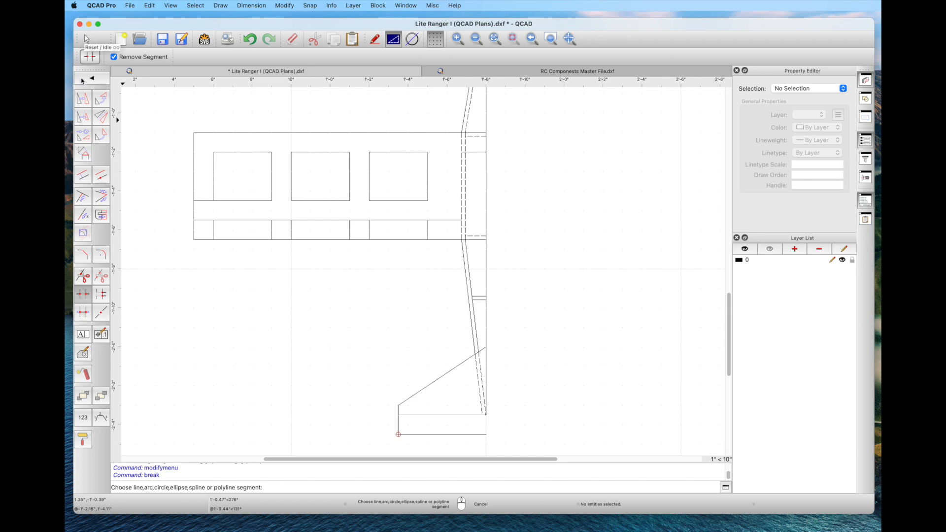
{"action": "left_click", "coordinate": [438, 221]}
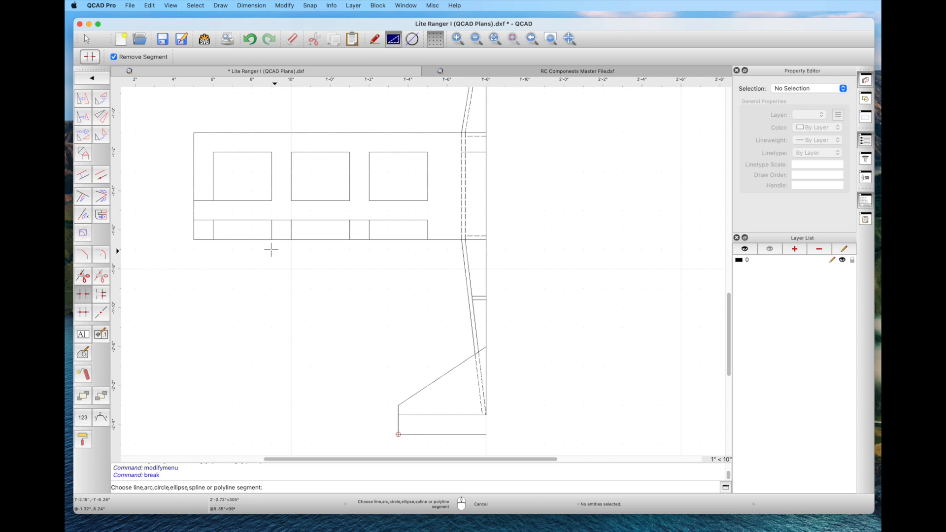
{"action": "left_click", "coordinate": [86, 39]}
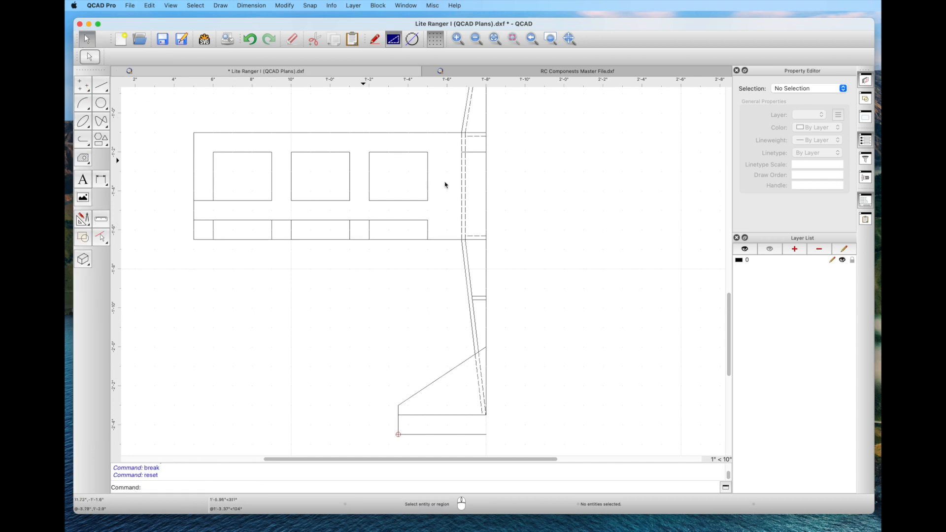
Step: Delete the leftover solid line crossing the fuselage near the wing's leading edge and the five inner dividers in the wing's trailing strip
{"action": "left_click", "coordinate": [473, 153]}
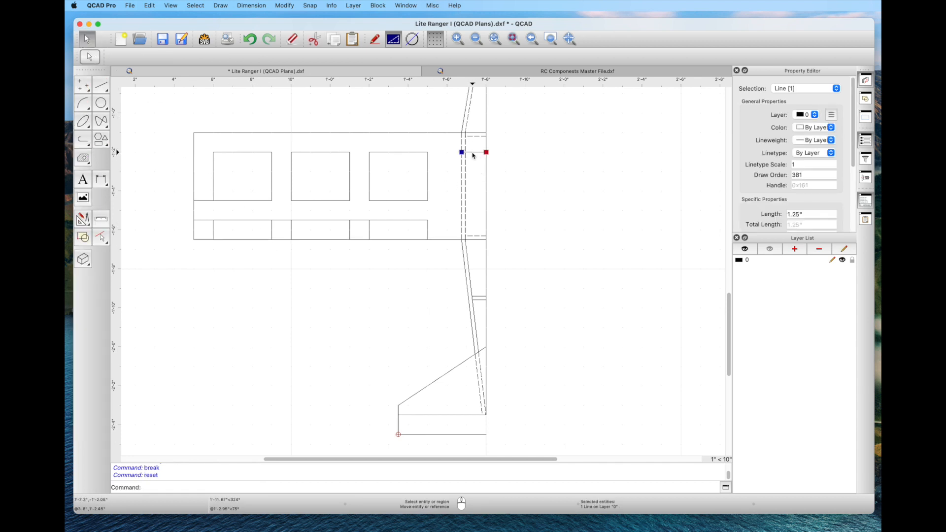
{"action": "key", "text": "Delete"}
{"action": "left_click", "coordinate": [271, 228]}
{"action": "key", "text": "Delete"}
{"action": "left_click", "coordinate": [291, 233]}
{"action": "key", "text": "Delete"}
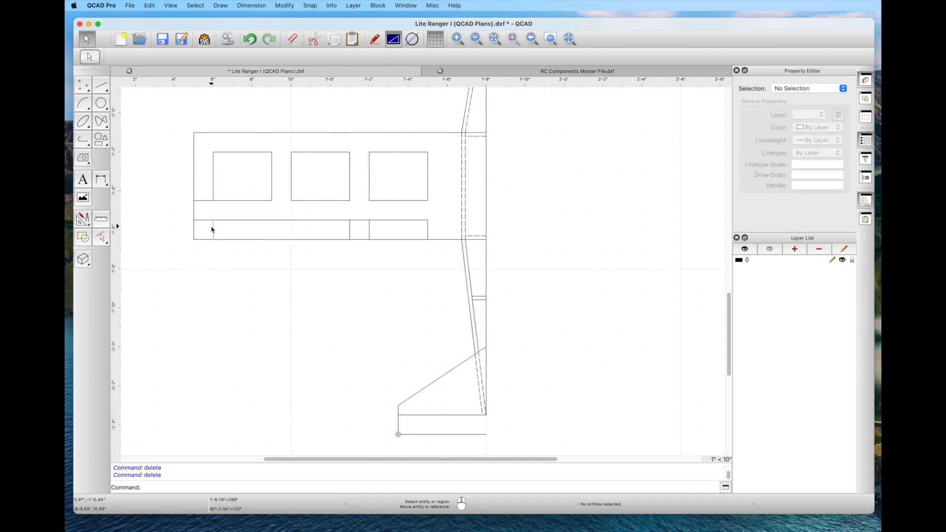
{"action": "left_click", "coordinate": [212, 229]}
{"action": "key", "text": "Delete"}
{"action": "left_click", "coordinate": [350, 229]}
{"action": "key", "text": "Delete"}
{"action": "left_click", "coordinate": [369, 229]}
{"action": "left_click", "coordinate": [369, 229]}
{"action": "key", "text": "Delete"}
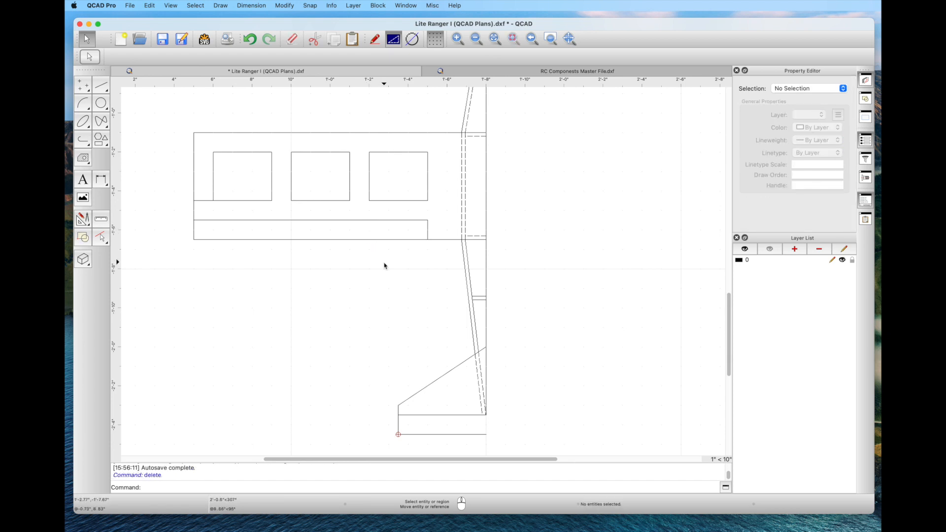
Step: Break out the line segment between the wing tip and the lower corner of the outermost wing opening
{"action": "left_click", "coordinate": [205, 201]}
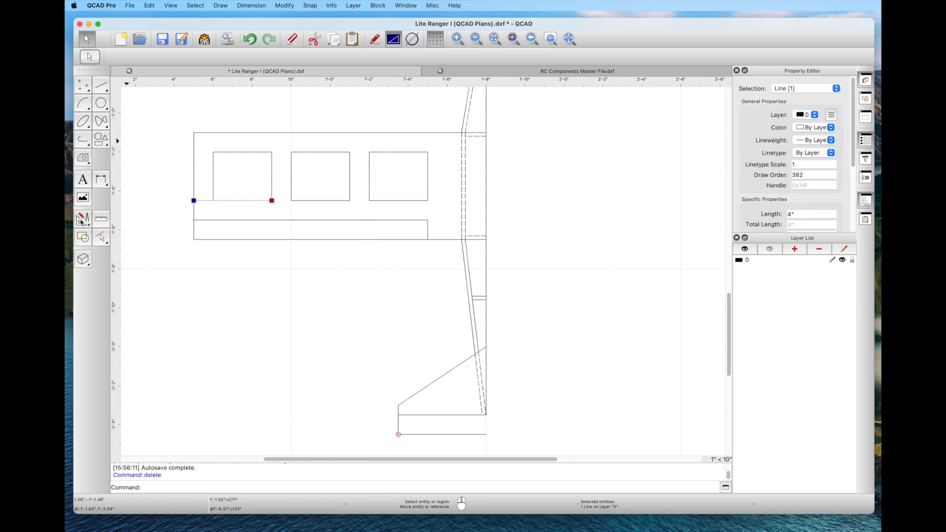
{"action": "left_click", "coordinate": [82, 219]}
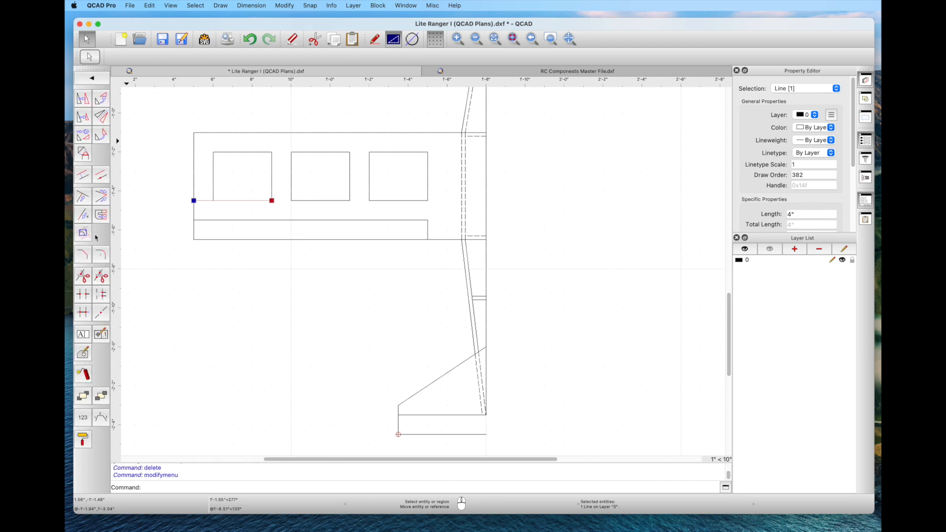
{"action": "left_click", "coordinate": [83, 294]}
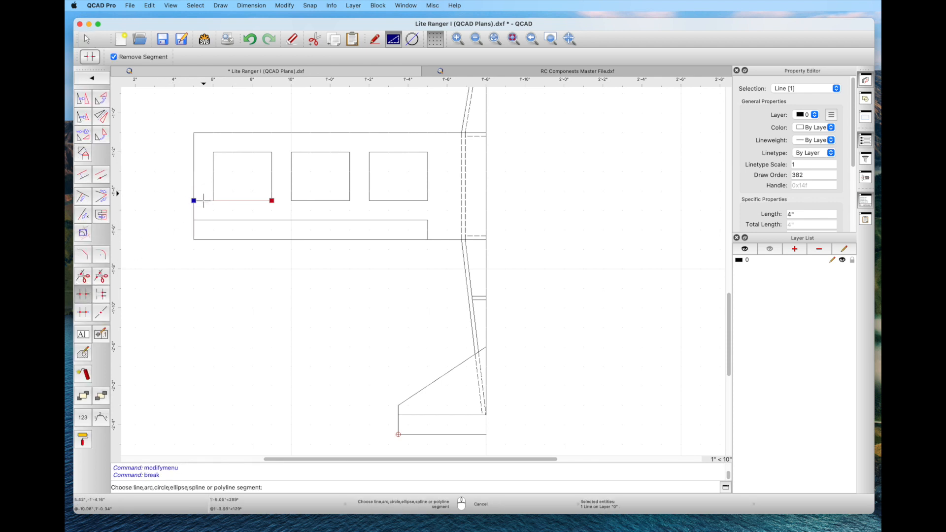
{"action": "left_click", "coordinate": [202, 200]}
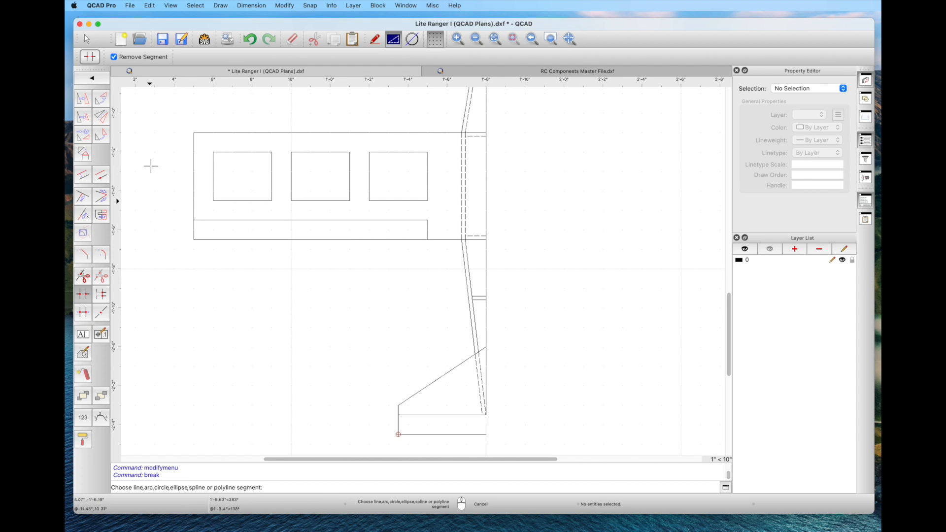
{"action": "left_click", "coordinate": [86, 40]}
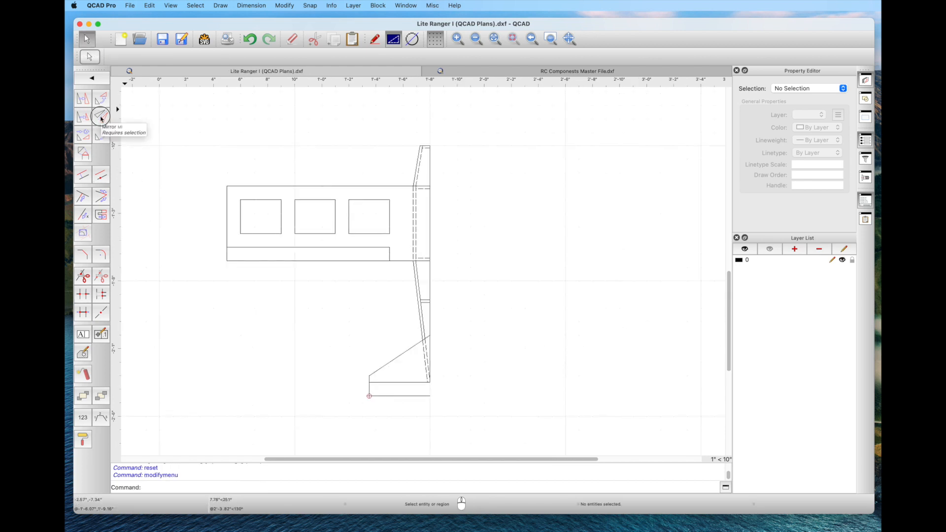
Step: Mirror the entire half plan about the fuselage centreline, keeping the original
{"action": "mouse_move", "coordinate": [179, 111]}
{"action": "left_mouse_down"}
{"action": "mouse_move", "coordinate": [318, 168]}
{"action": "mouse_move", "coordinate": [478, 310]}
{"action": "mouse_move", "coordinate": [497, 436]}
{"action": "left_mouse_up"}
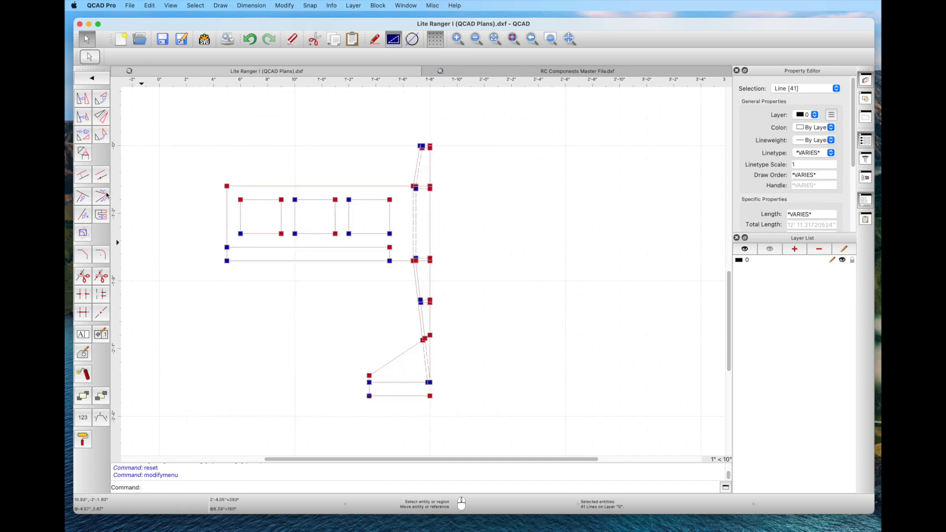
{"action": "left_click", "coordinate": [103, 117]}
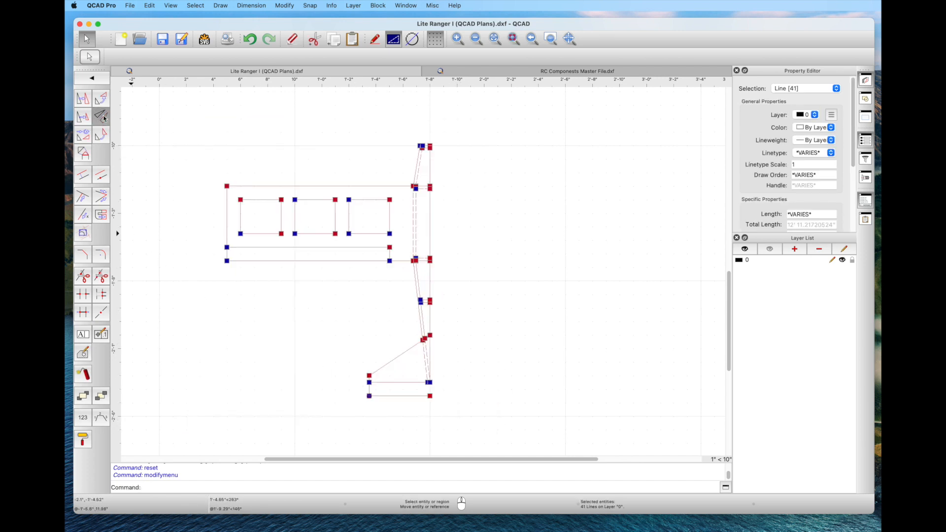
{"action": "left_click", "coordinate": [430, 146]}
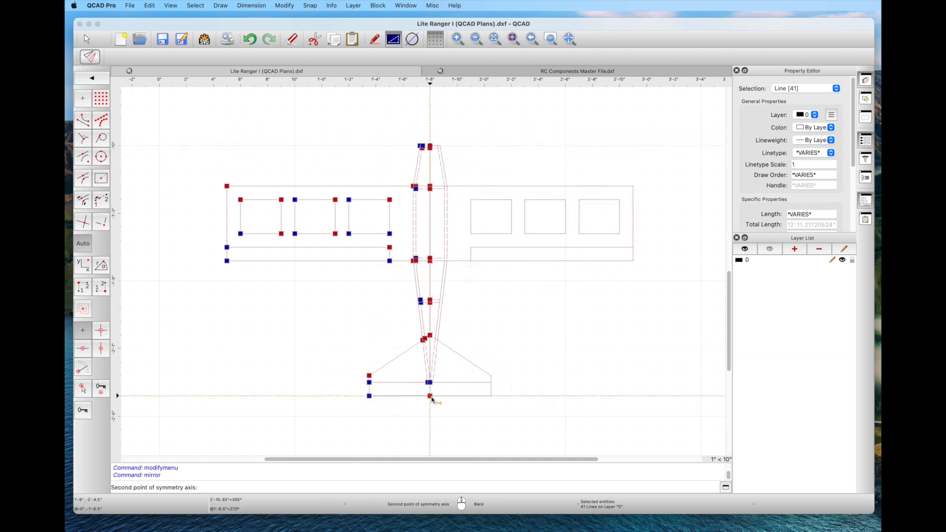
{"action": "left_click", "coordinate": [429, 396]}
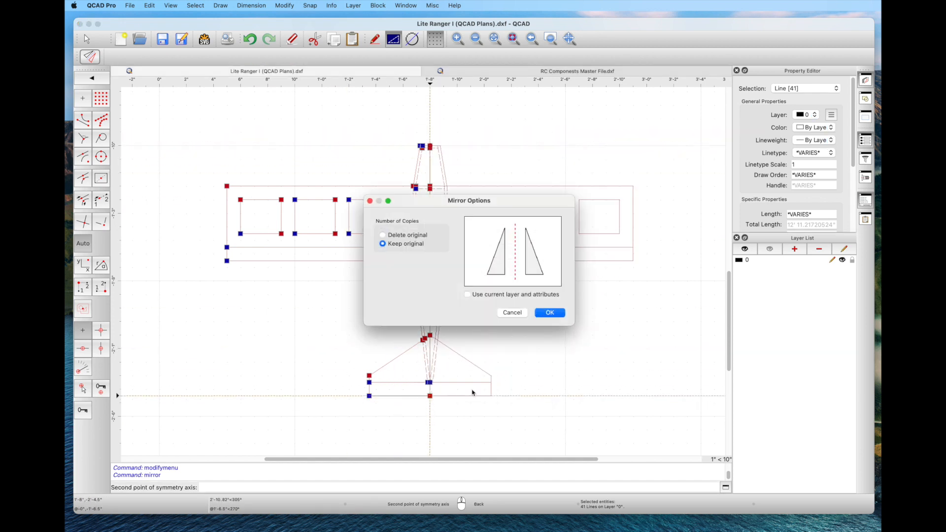
{"action": "left_click", "coordinate": [551, 313]}
{"action": "left_click", "coordinate": [589, 313]}
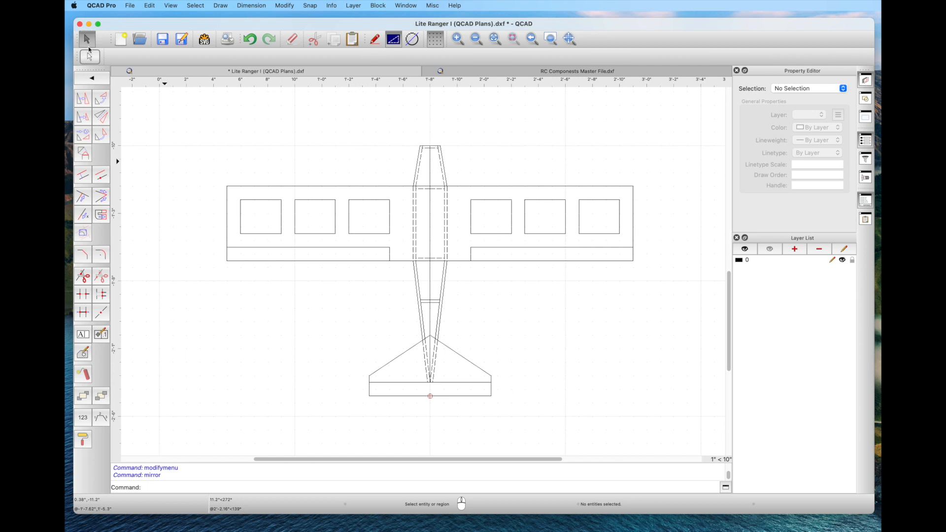
Step: Delete both overlapping centrelines running along the fuselage from nose to tail
{"action": "left_click", "coordinate": [89, 49]}
{"action": "left_click", "coordinate": [430, 170]}
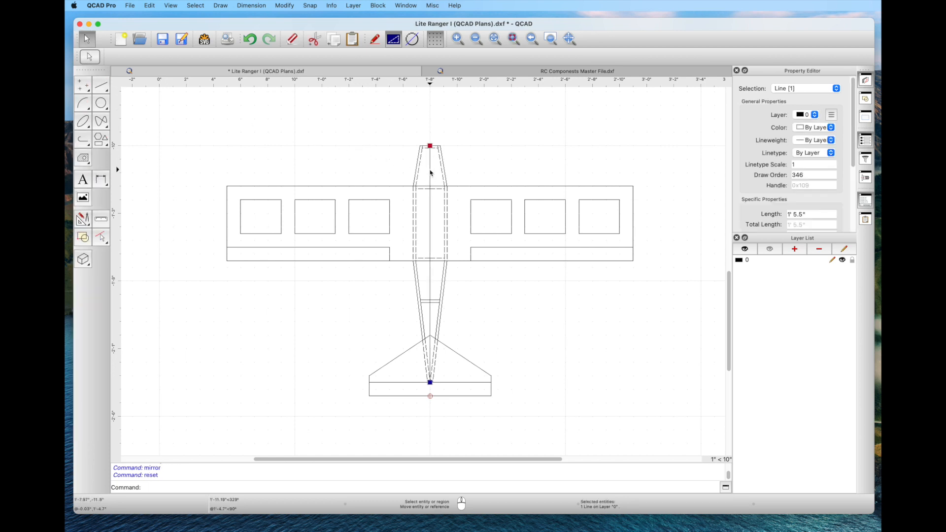
{"action": "key", "text": "Delete"}
{"action": "left_click", "coordinate": [430, 173]}
{"action": "key", "text": "Delete"}
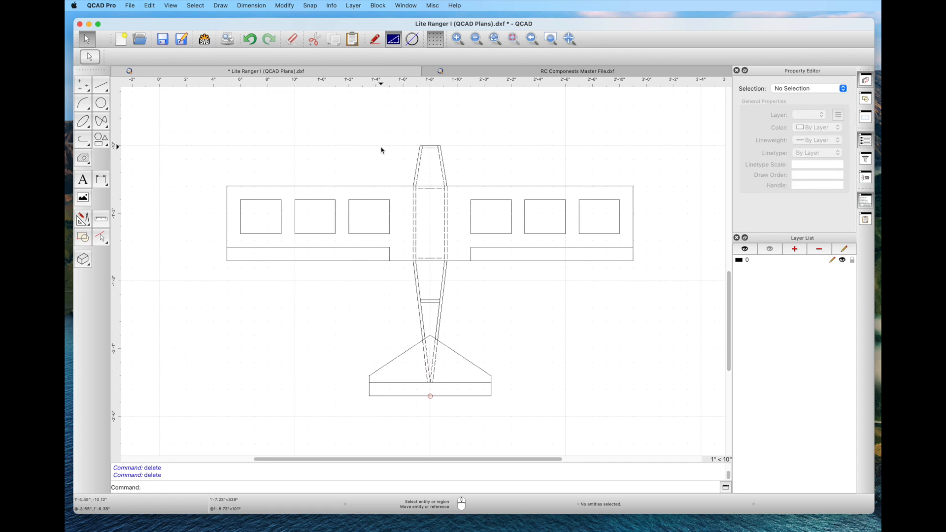
Step: Draw a vertical line from the tailplane's front apex to the midpoint of its trailing edge
{"action": "scroll", "coordinate": [426, 191], "scroll_direction": "up", "scroll_amount": 2}
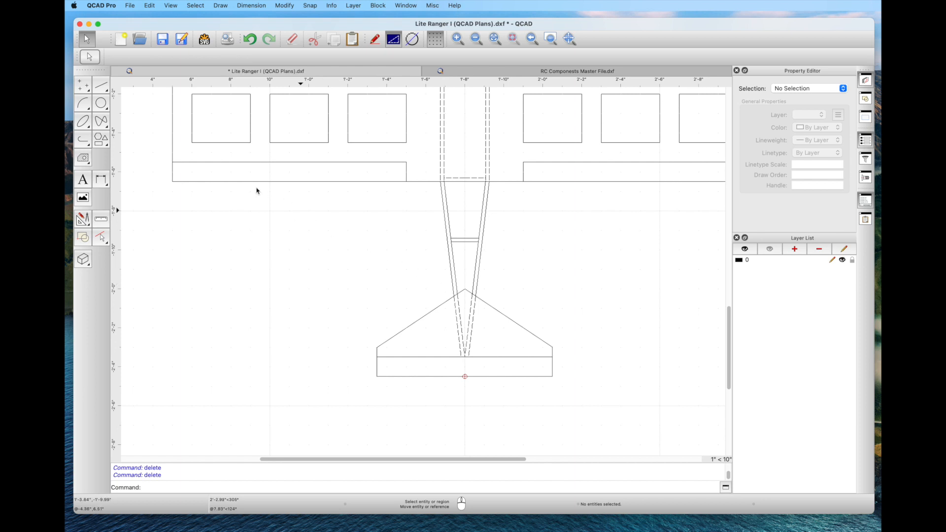
{"action": "left_click", "coordinate": [102, 88]}
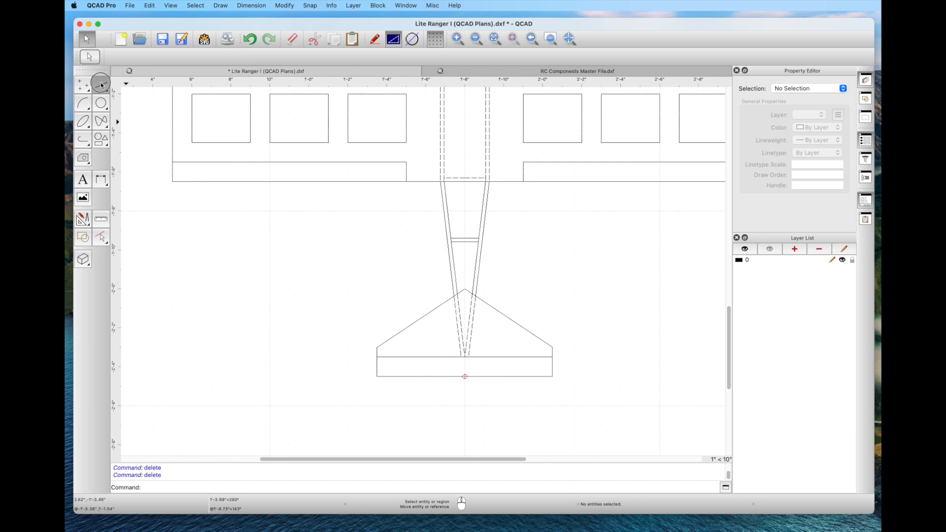
{"action": "left_click", "coordinate": [467, 290]}
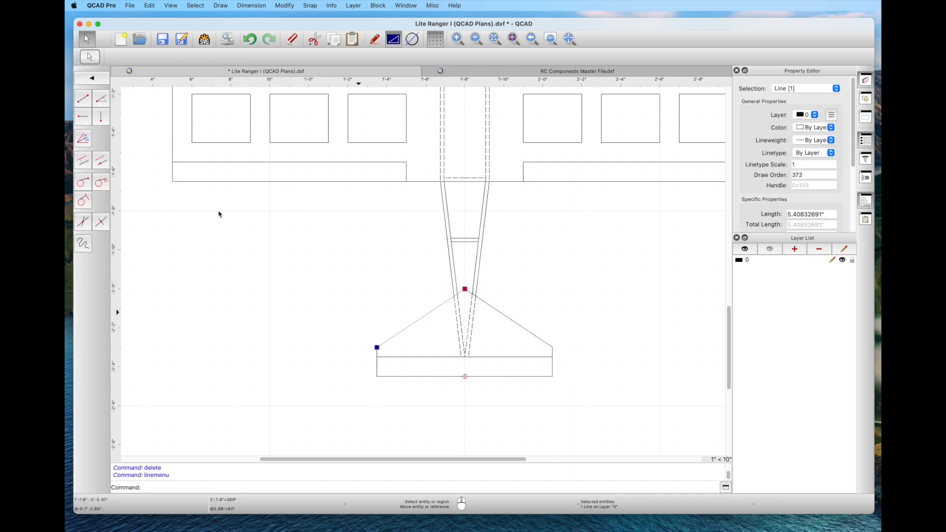
{"action": "left_click", "coordinate": [83, 99]}
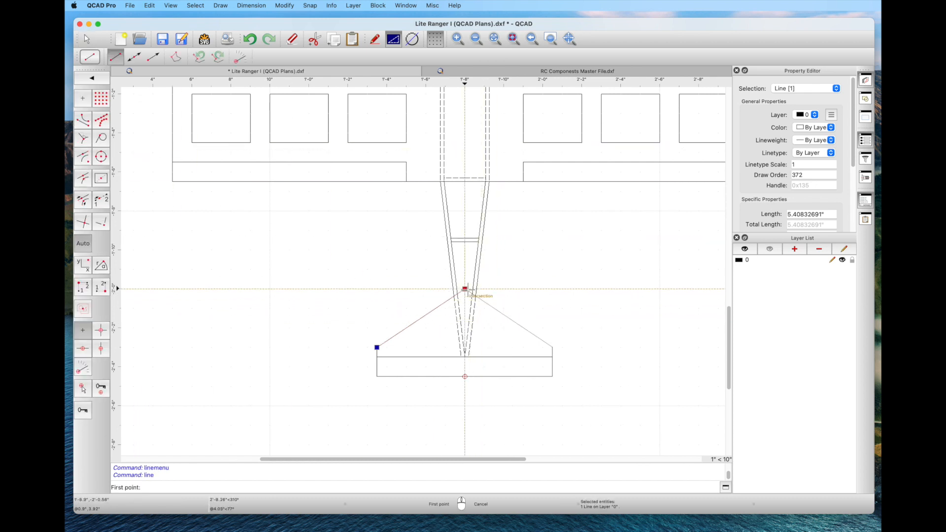
{"action": "left_click", "coordinate": [465, 376]}
{"action": "right_click", "coordinate": [427, 452]}
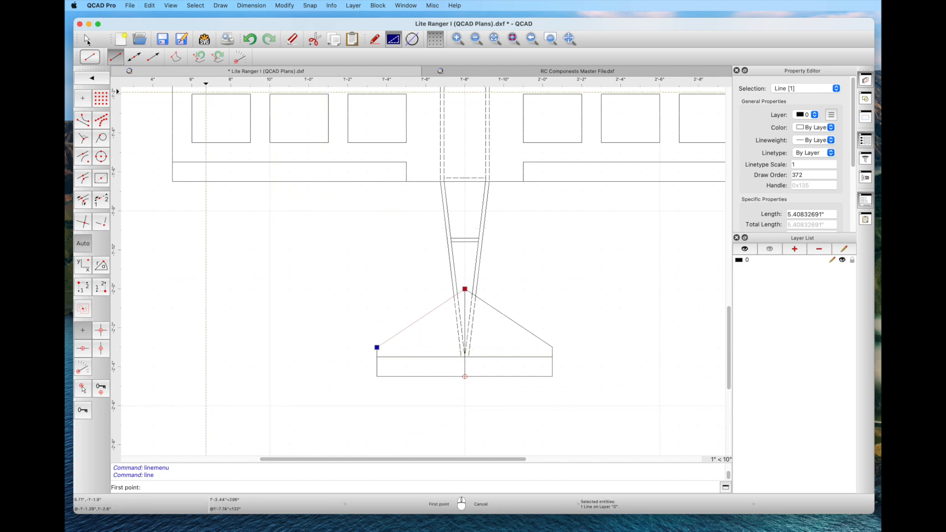
{"action": "left_click", "coordinate": [87, 40]}
Step: Offset the tailplane's vertical centre line to both sides by a distance of 3/16/2
{"action": "left_click", "coordinate": [83, 219]}
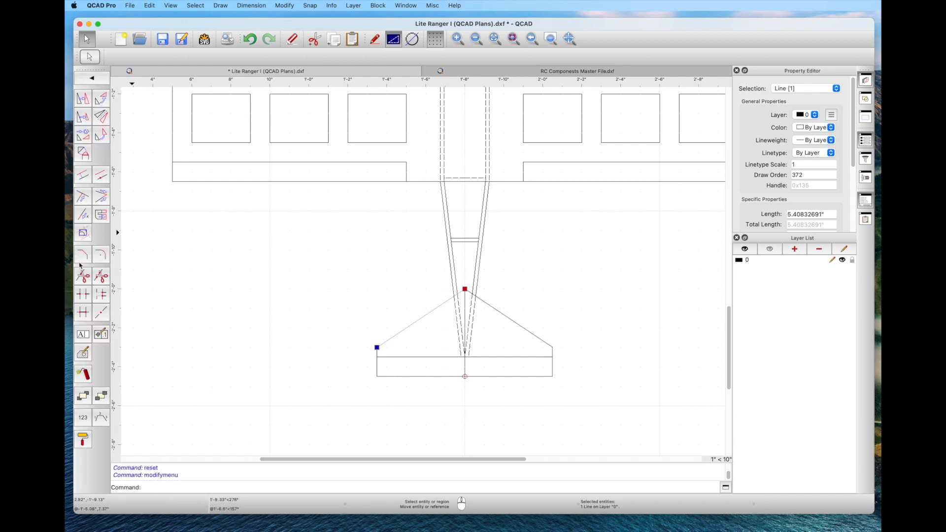
{"action": "left_click", "coordinate": [83, 294]}
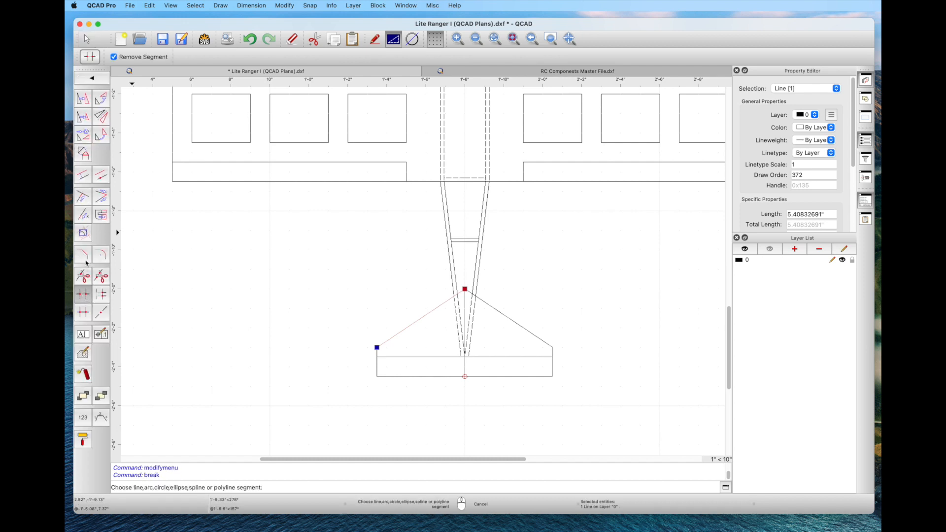
{"action": "left_click", "coordinate": [82, 175]}
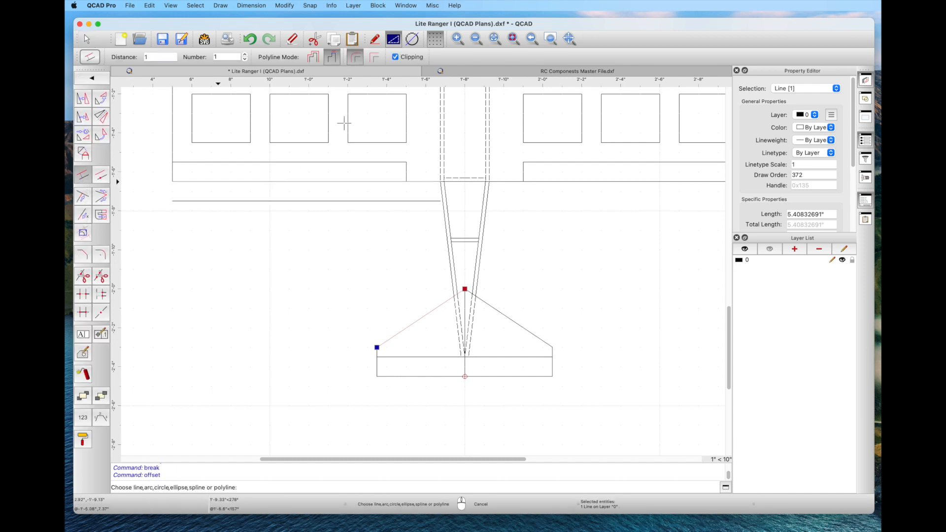
{"action": "left_click", "coordinate": [136, 53]}
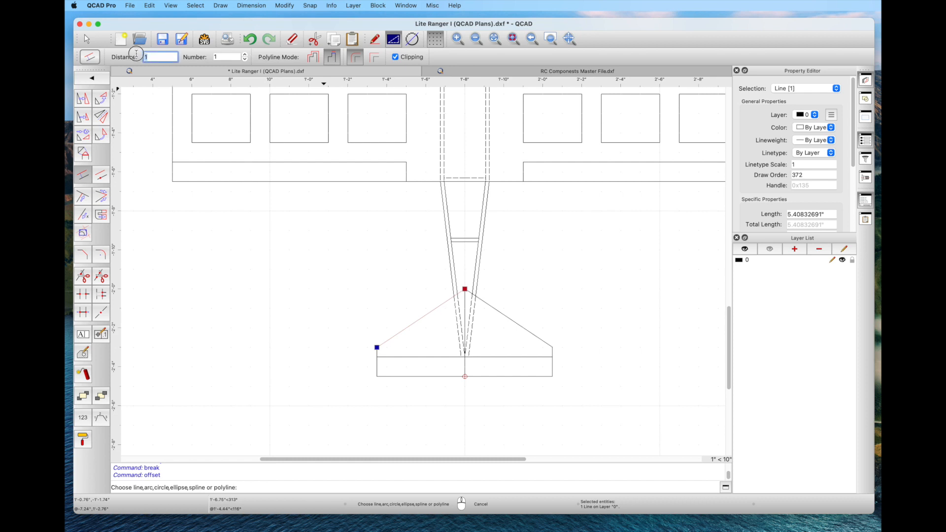
{"action": "type", "text": "3/"}
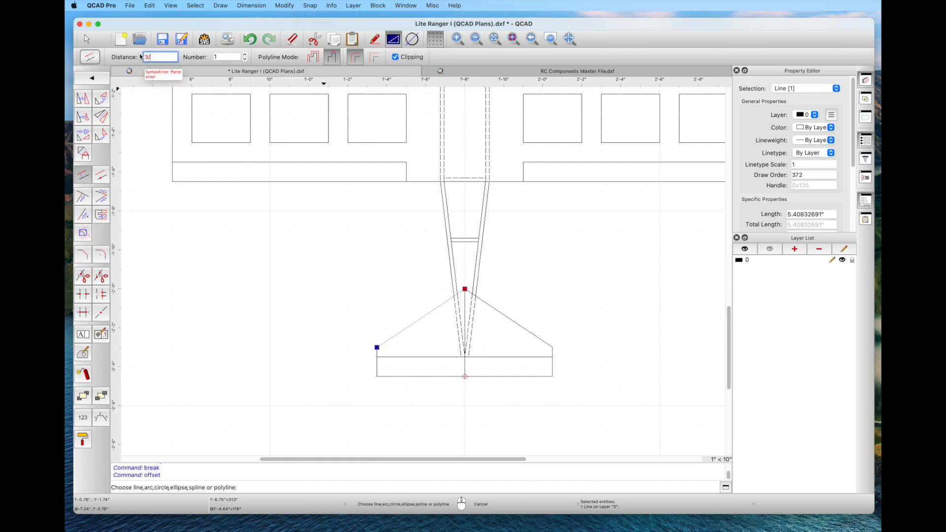
{"action": "type", "text": "16/2"}
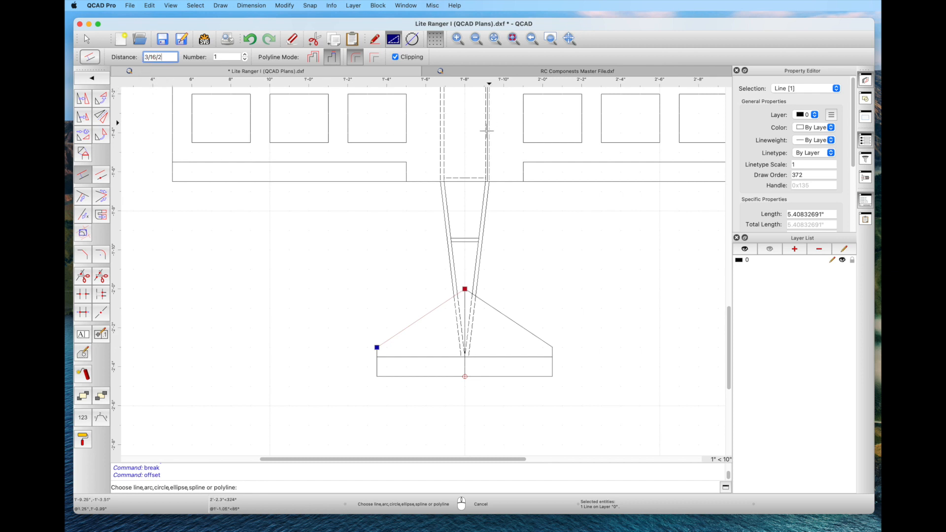
{"action": "scroll", "coordinate": [458, 306], "scroll_direction": "up", "scroll_amount": 6}
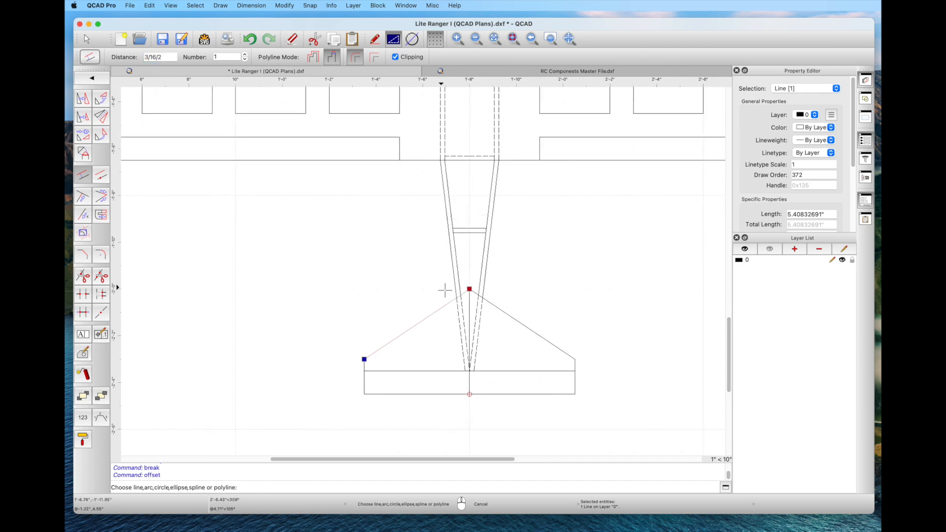
{"action": "left_click", "coordinate": [474, 320]}
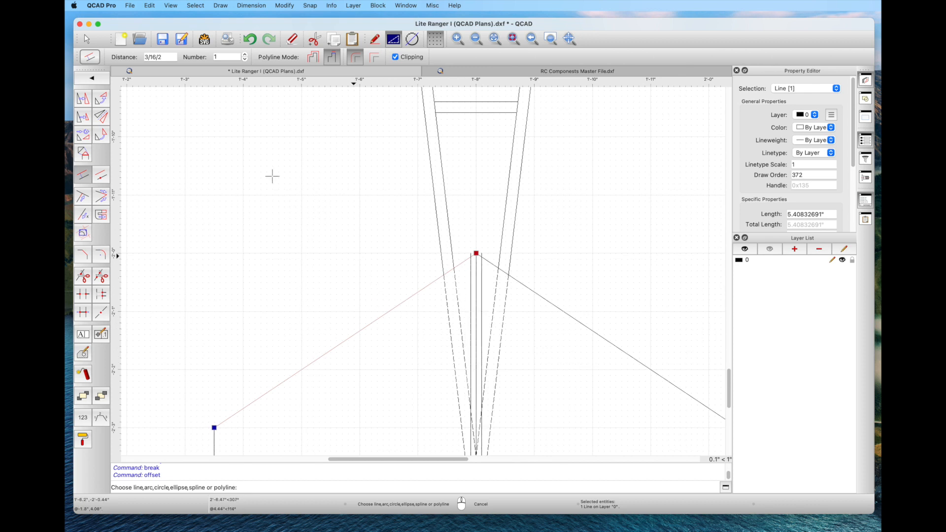
Step: Delete the original vertical centre line between the two offset lines on the tailplane
{"action": "left_click", "coordinate": [87, 39]}
{"action": "left_click", "coordinate": [476, 282]}
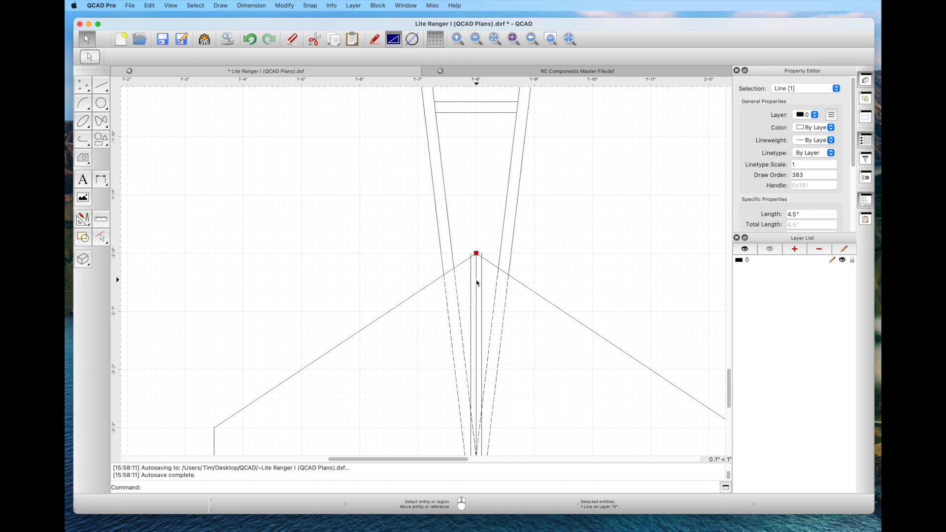
{"action": "key", "text": "Delete"}
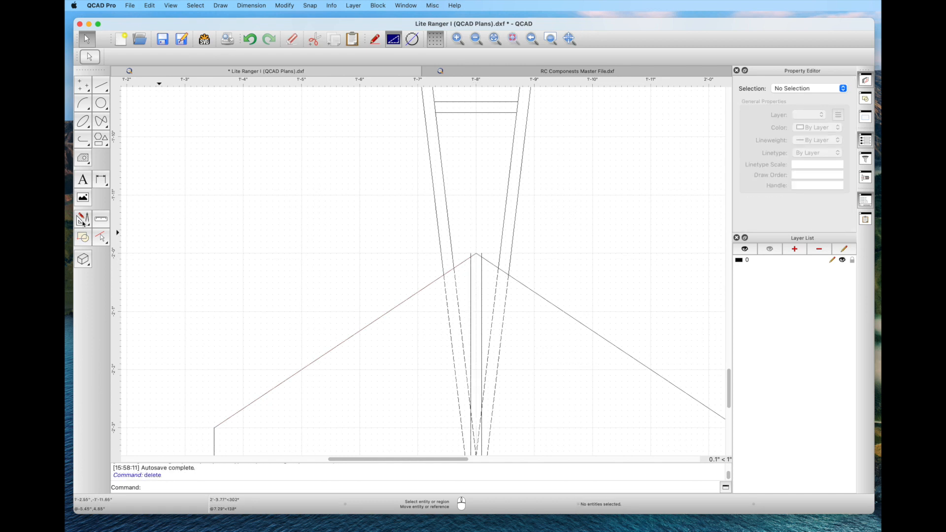
Step: Break out the ends of the two vertical offset lines that project beyond the tailplane's sloped leading edges
{"action": "left_click", "coordinate": [83, 224]}
{"action": "left_click", "coordinate": [83, 295]}
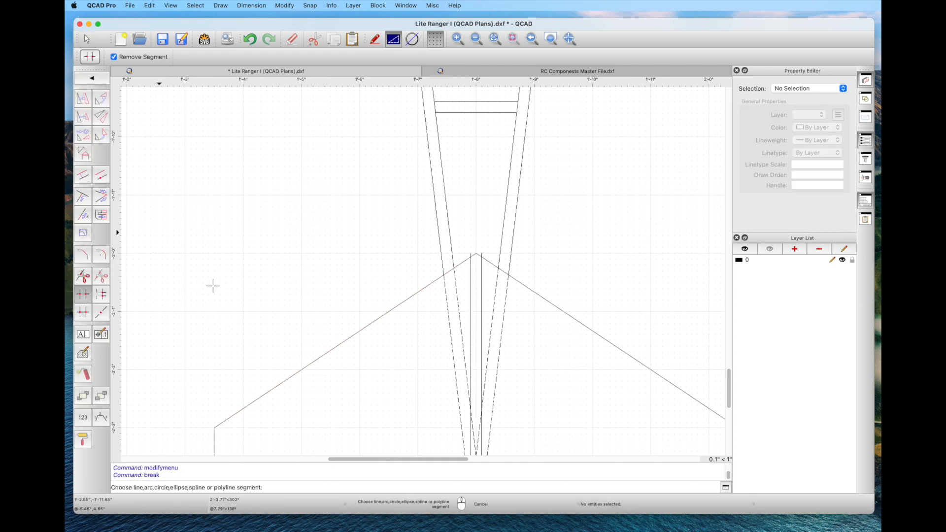
{"action": "scroll", "coordinate": [487, 252], "scroll_direction": "up", "scroll_amount": 4}
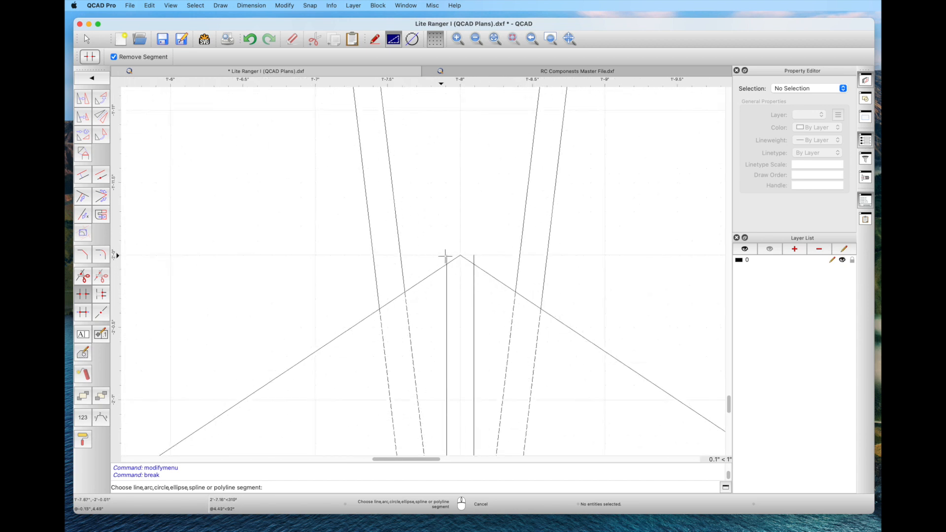
{"action": "left_click", "coordinate": [475, 258]}
{"action": "scroll", "coordinate": [472, 284], "scroll_direction": "down", "scroll_amount": 6}
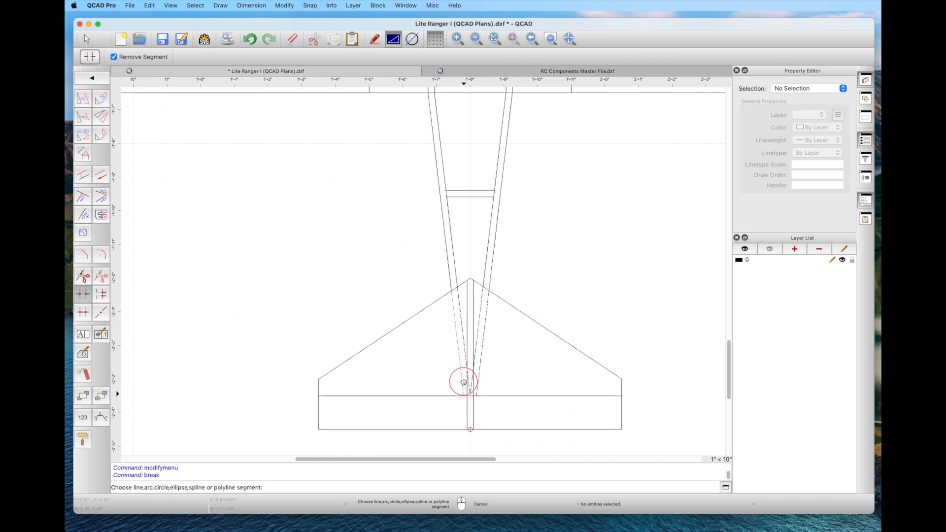
Step: Break out the dashed and horizontal line segments inside the narrow tail strip, undo the extra break on its side line, and save the drawing
{"action": "scroll", "coordinate": [465, 379], "scroll_direction": "up", "scroll_amount": 4}
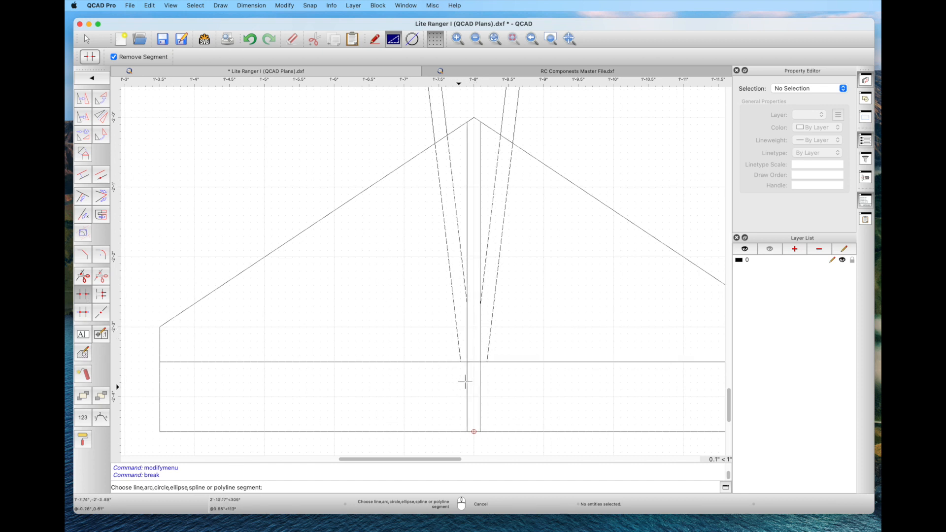
{"action": "left_click", "coordinate": [474, 362]}
{"action": "left_click", "coordinate": [468, 386]}
{"action": "left_click", "coordinate": [250, 40]}
{"action": "left_click", "coordinate": [162, 40]}
{"action": "scroll", "coordinate": [358, 295], "scroll_direction": "up", "scroll_amount": 1}
{"action": "scroll", "coordinate": [358, 295], "scroll_direction": "down", "scroll_amount": 3}
{"action": "scroll", "coordinate": [358, 295], "scroll_direction": "down", "scroll_amount": 3}
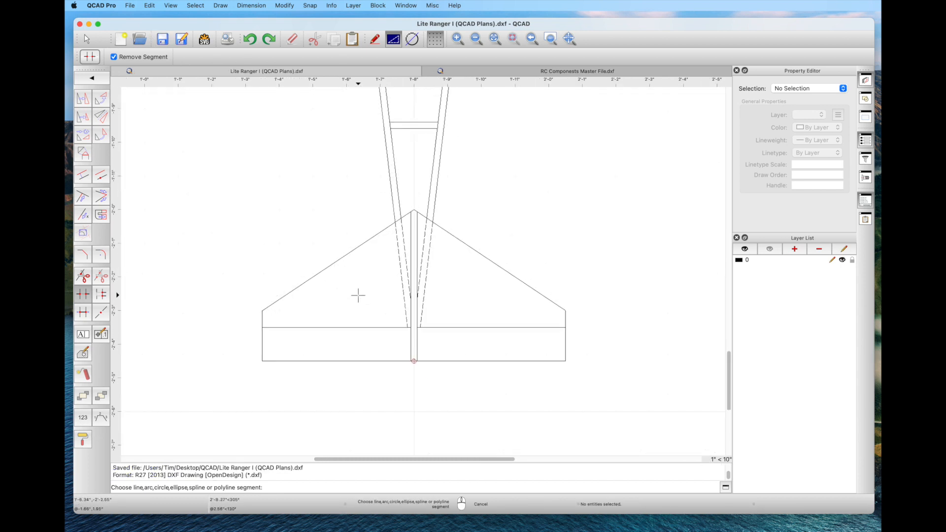
Step: Offset the front edge line of the fuselage nose outward by a distance of 1/16
{"action": "scroll", "coordinate": [358, 296], "scroll_direction": "down", "scroll_amount": 4}
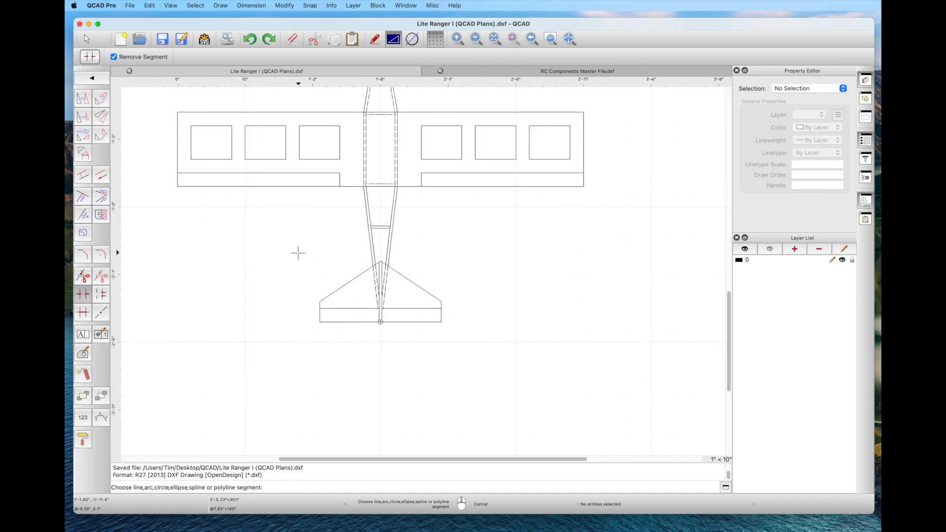
{"action": "middle_click_drag", "start_coordinate": [300, 254], "coordinate": [336, 319]}
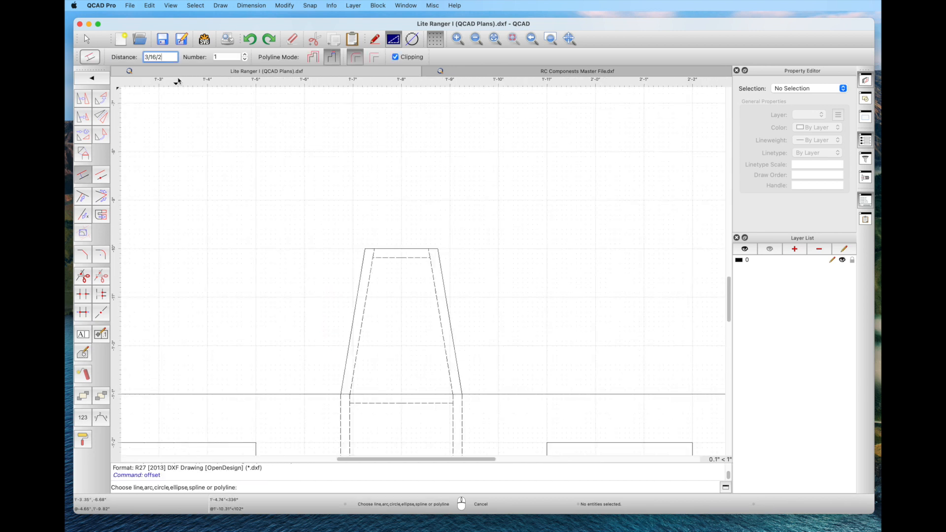
{"action": "key", "text": "BackSpace"}
{"action": "key", "text": "BackSpace"}
{"action": "key", "text": "BackSpace"}
{"action": "key", "text": "BackSpace"}
{"action": "key", "text": "BackSpace"}
{"action": "key", "text": "BackSpace"}
{"action": "type", "text": "1/"}
{"action": "left_click", "coordinate": [392, 247]}
Step: Close both ends of the thin strip ahead of the fuselage nose with short vertical lines
{"action": "key", "text": "l"}
{"action": "key", "text": "i"}
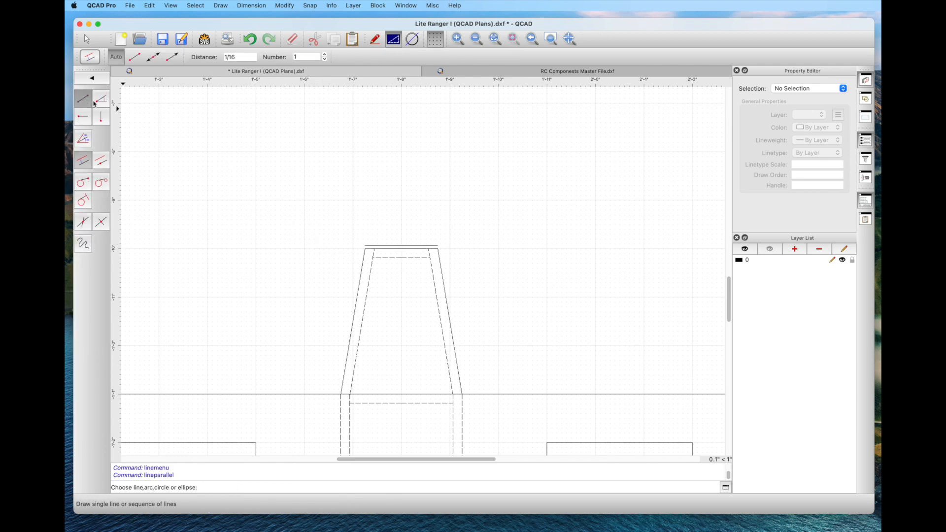
{"action": "scroll", "coordinate": [370, 249], "scroll_direction": "up", "scroll_amount": 7}
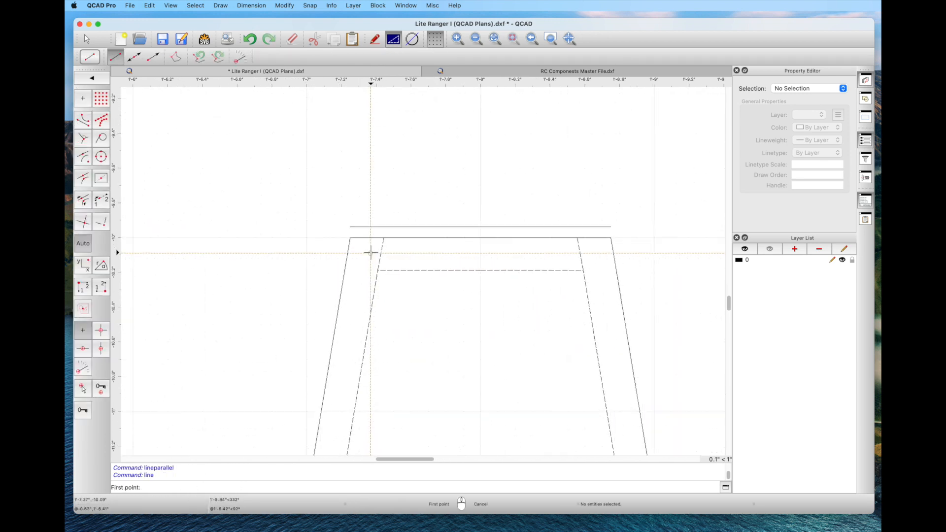
{"action": "left_click", "coordinate": [350, 237]}
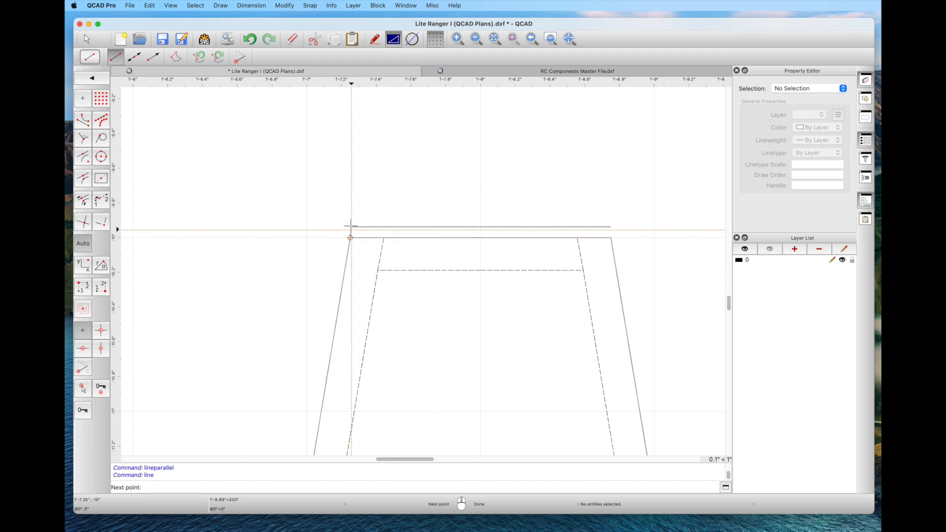
{"action": "left_click", "coordinate": [351, 226]}
{"action": "right_click", "coordinate": [544, 220]}
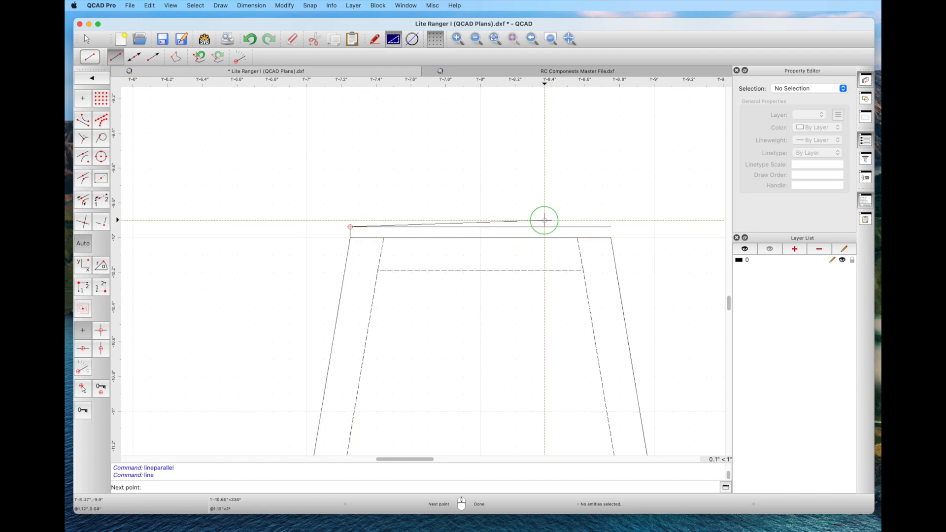
{"action": "left_click", "coordinate": [611, 237]}
{"action": "left_click", "coordinate": [611, 227]}
{"action": "right_click", "coordinate": [611, 226]}
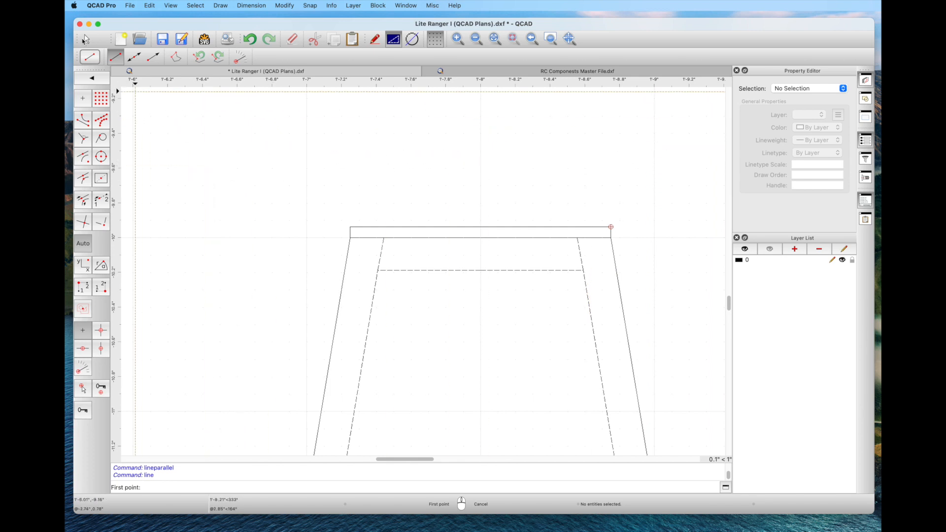
{"action": "left_click", "coordinate": [85, 38]}
Step: Save the Lite Ranger I drawing with the completed nose strip
{"action": "scroll", "coordinate": [378, 293], "scroll_direction": "up", "scroll_amount": 3}
{"action": "scroll", "coordinate": [380, 301], "scroll_direction": "down", "scroll_amount": 8}
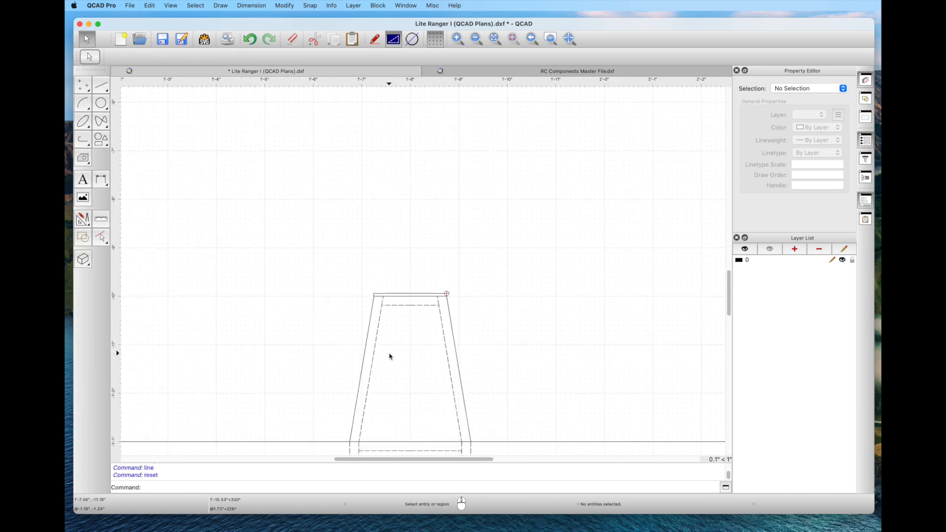
{"action": "scroll", "coordinate": [389, 345], "scroll_direction": "down", "scroll_amount": 8}
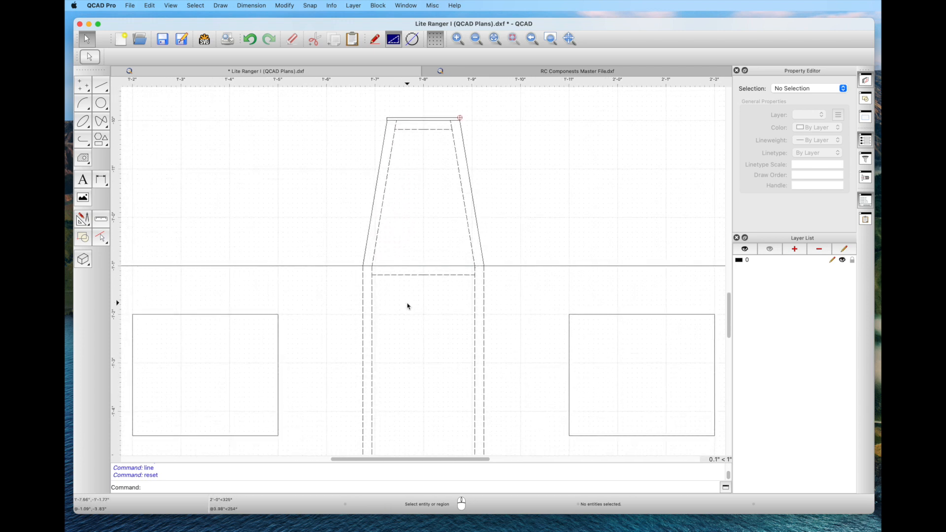
{"action": "scroll", "coordinate": [407, 306], "scroll_direction": "down", "scroll_amount": 10}
{"action": "middle_click_drag", "start_coordinate": [374, 420], "coordinate": [385, 346]}
{"action": "scroll", "coordinate": [386, 345], "scroll_direction": "down", "scroll_amount": 5}
{"action": "key", "text": "super+s"}
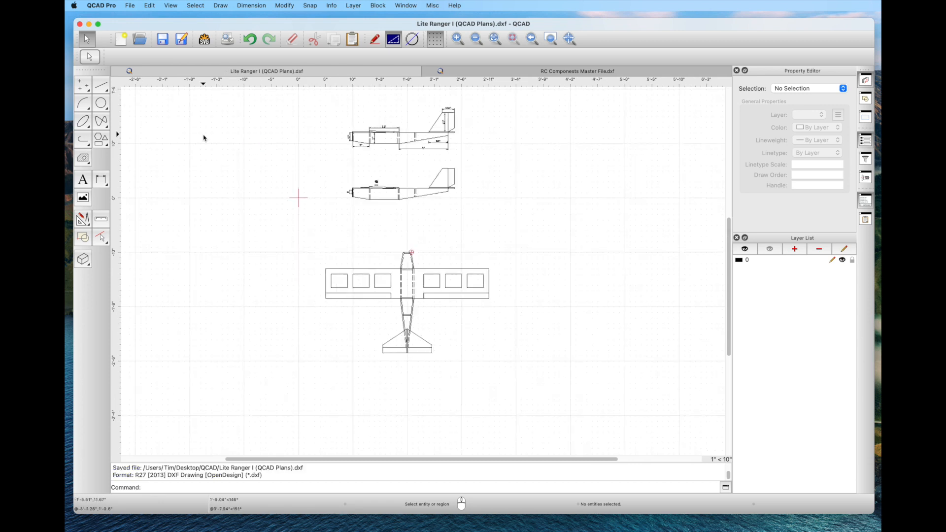
Step: Copy the complete top view of the airplane and paste one duplicate to the right of the original
{"action": "left_click_drag", "start_coordinate": [304, 232], "coordinate": [540, 408]}
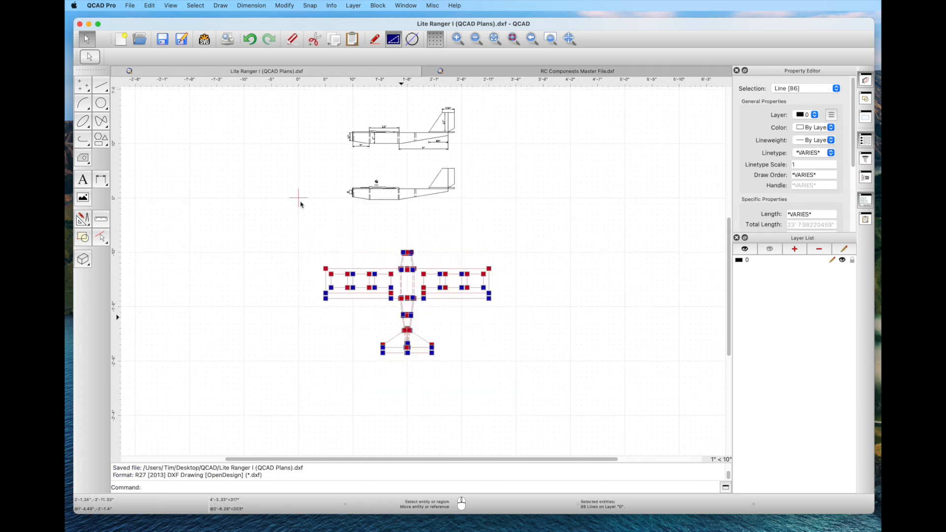
{"action": "left_click", "coordinate": [147, 7]}
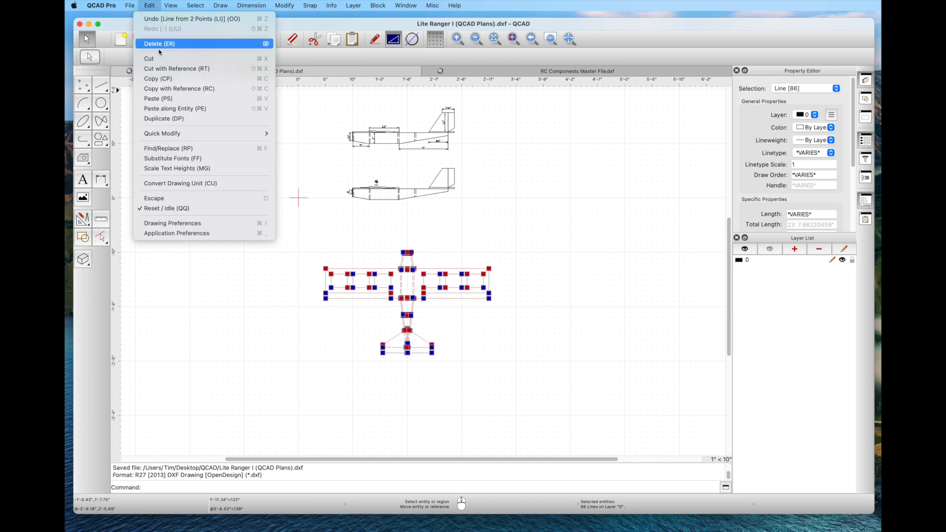
{"action": "left_click", "coordinate": [161, 79]}
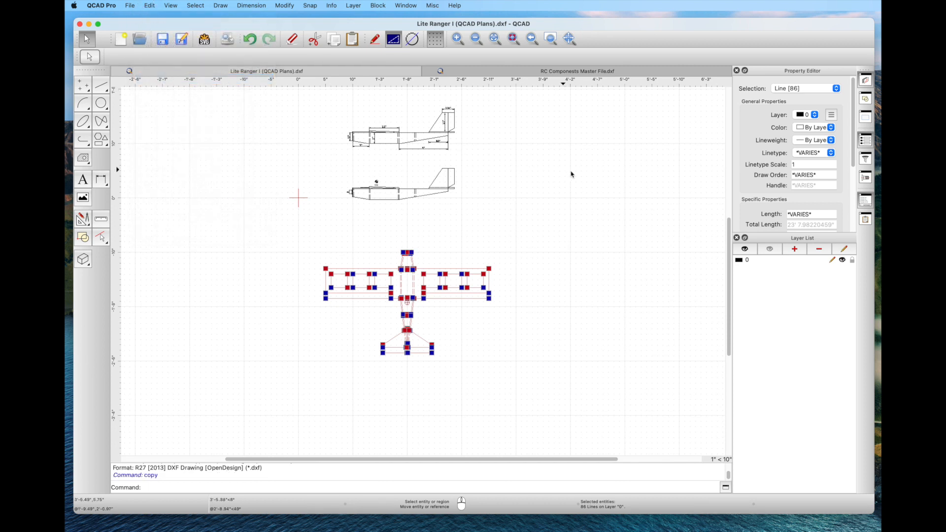
{"action": "left_click", "coordinate": [604, 161]}
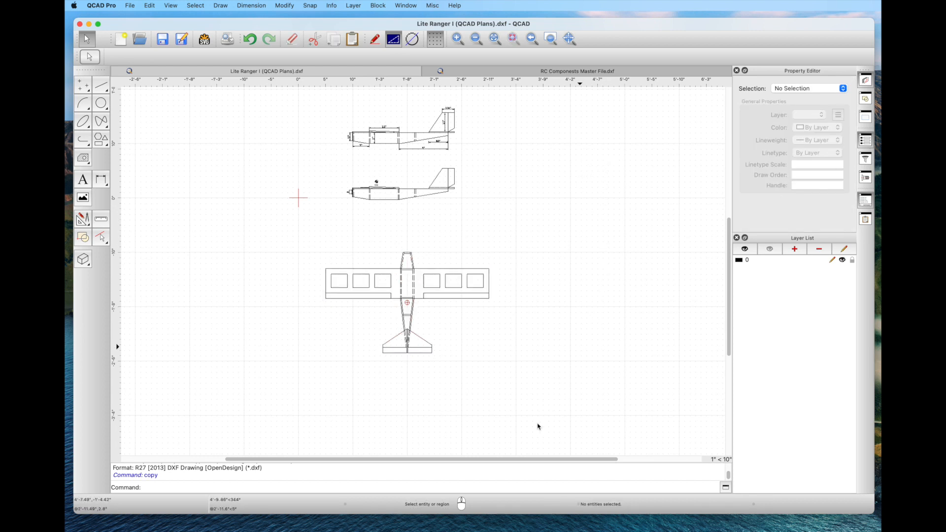
{"action": "left_click_drag", "start_coordinate": [527, 459], "coordinate": [577, 456]}
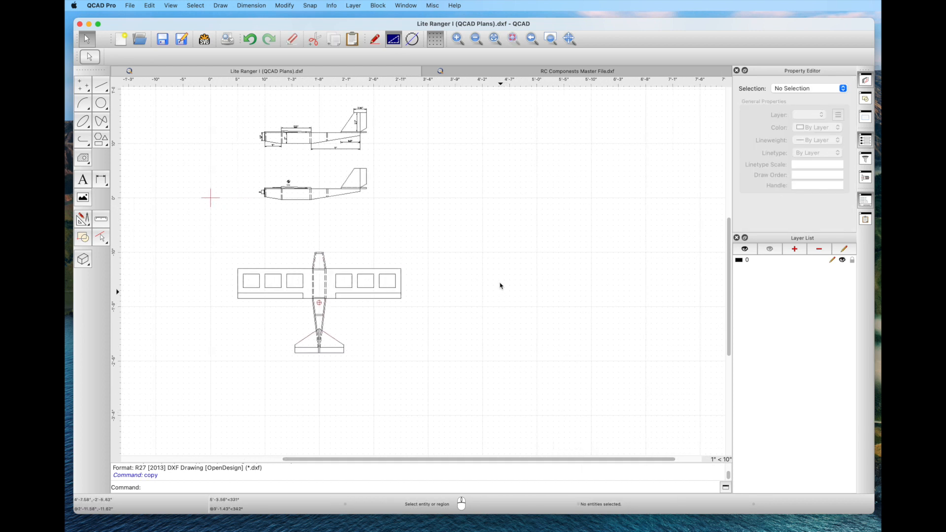
{"action": "right_click", "coordinate": [537, 279]}
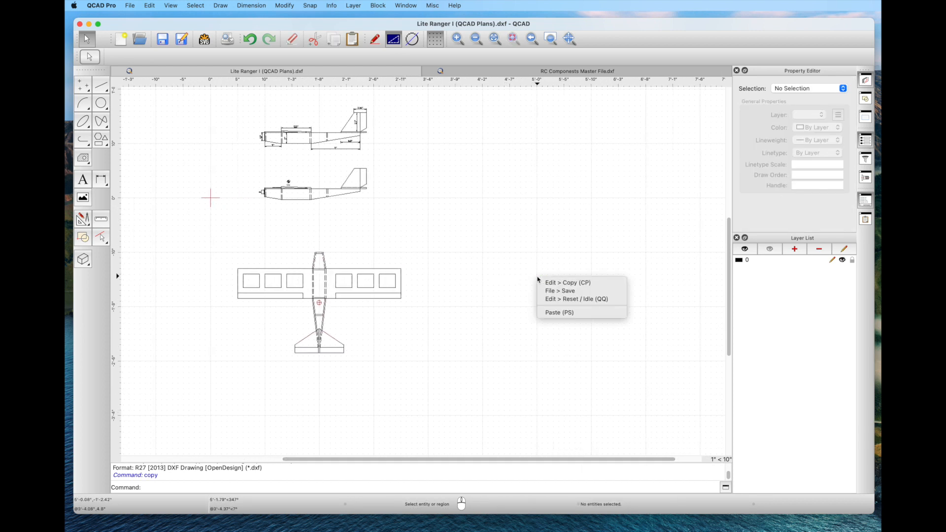
{"action": "left_click", "coordinate": [554, 313]}
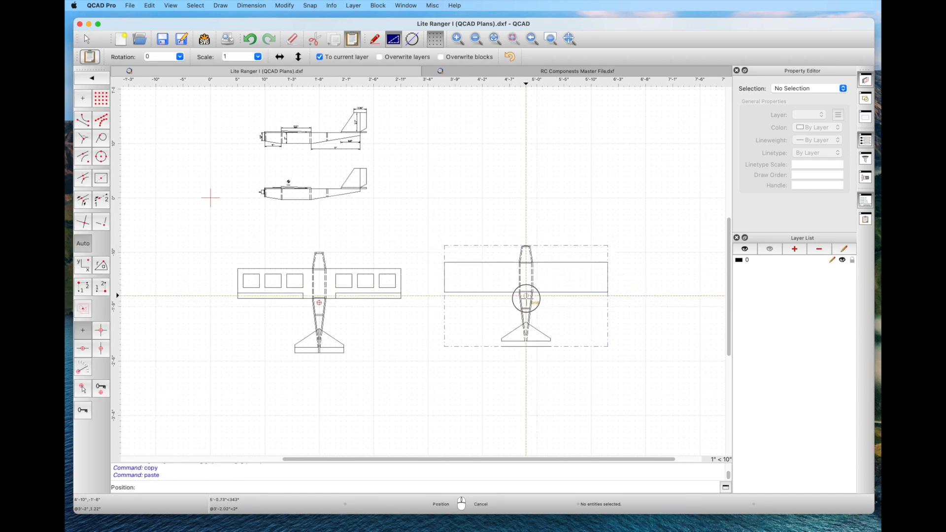
{"action": "left_click", "coordinate": [526, 296]}
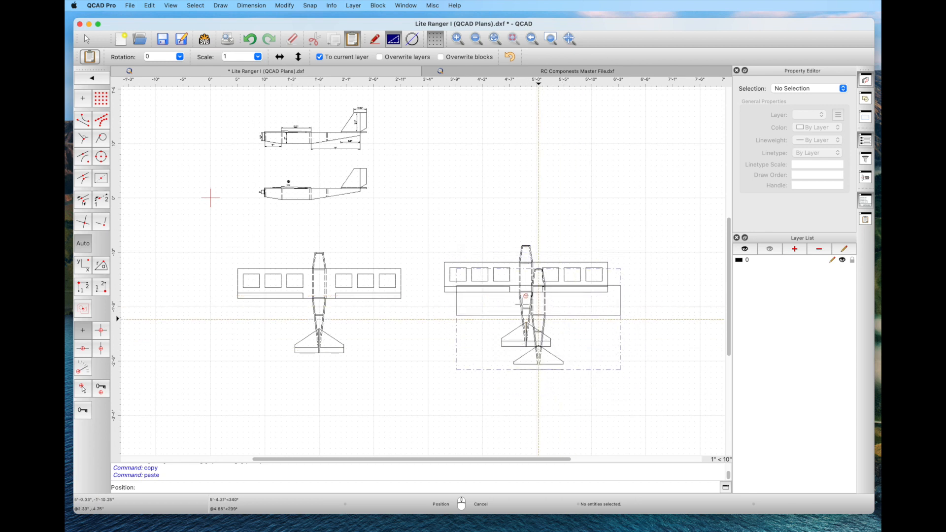
{"action": "right_click", "coordinate": [625, 338]}
Step: Add a horizontal dimension above the copied wing from the fuselage centre to the left wing tip
{"action": "left_click", "coordinate": [101, 179]}
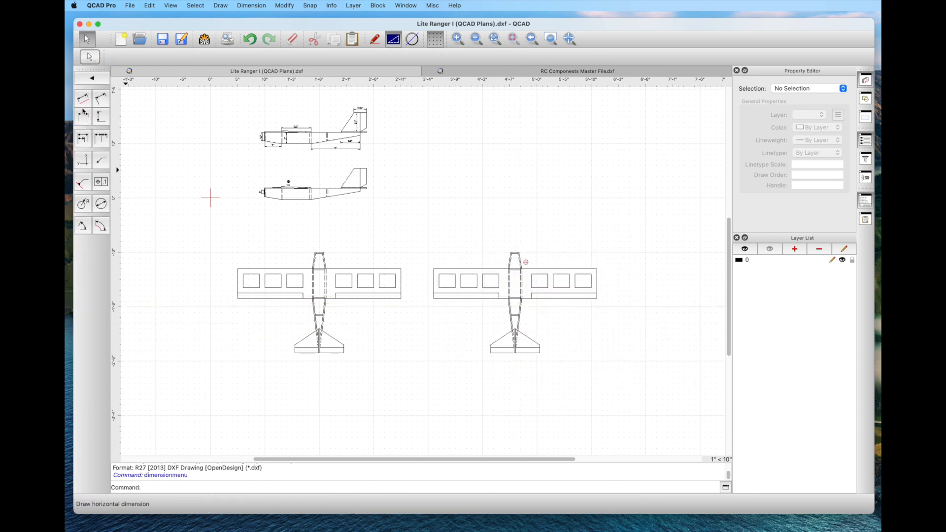
{"action": "left_click", "coordinate": [83, 117]}
{"action": "scroll", "coordinate": [499, 296], "scroll_direction": "up", "scroll_amount": 5}
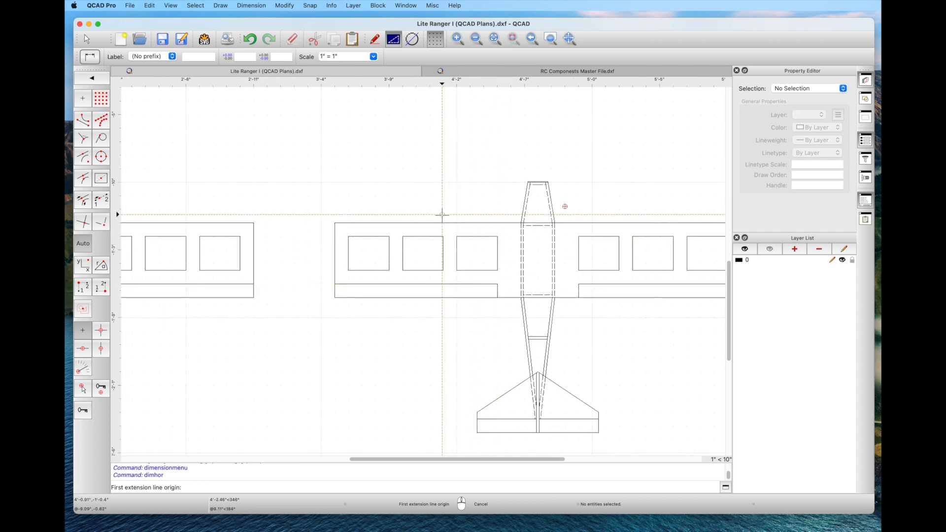
{"action": "left_click", "coordinate": [537, 224]}
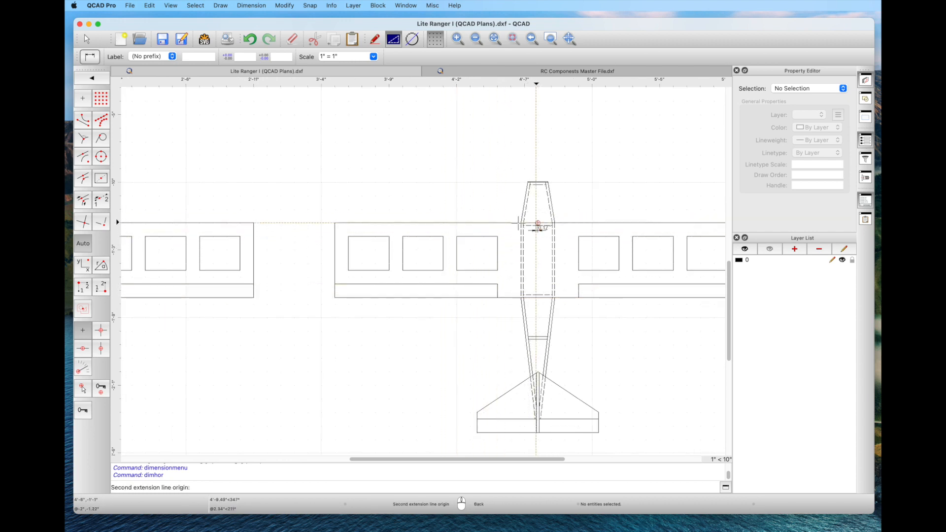
{"action": "left_click", "coordinate": [335, 222]}
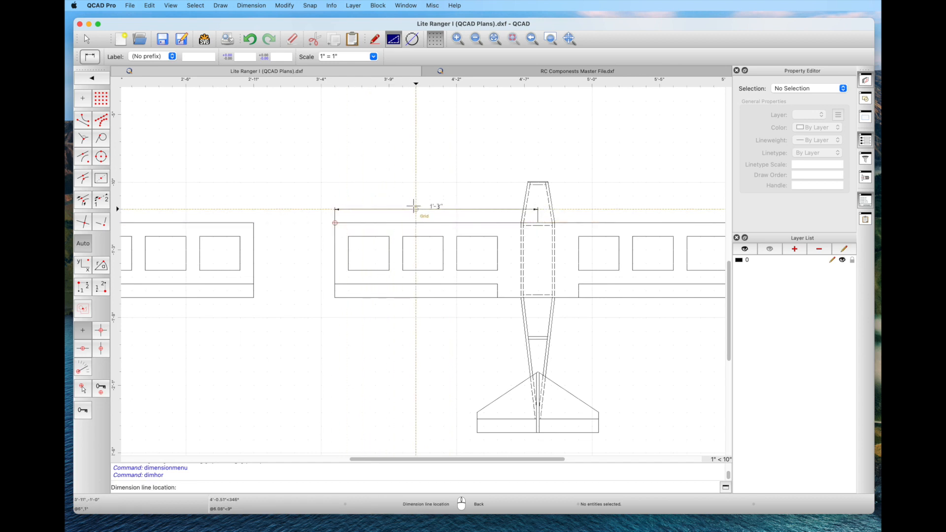
{"action": "left_click", "coordinate": [414, 209]}
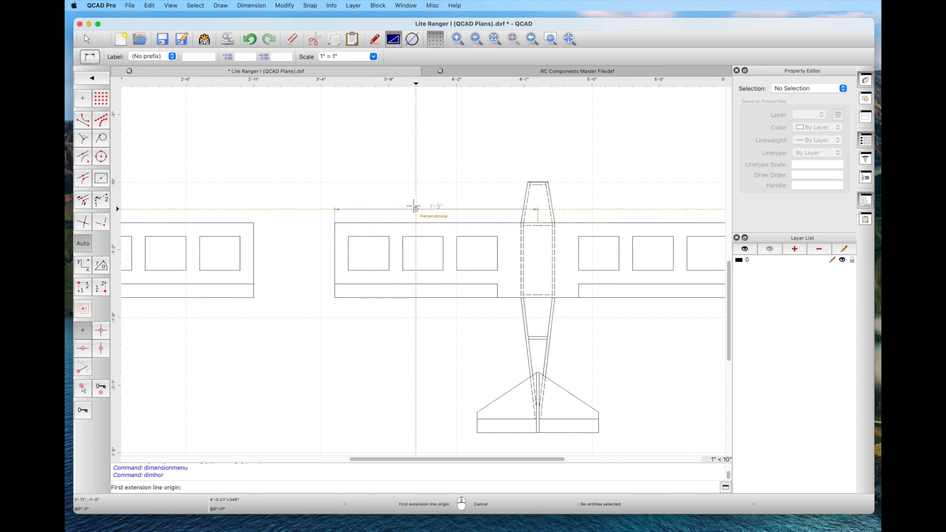
{"action": "right_click", "coordinate": [407, 212]}
{"action": "scroll", "coordinate": [374, 251], "scroll_direction": "down", "scroll_amount": 3}
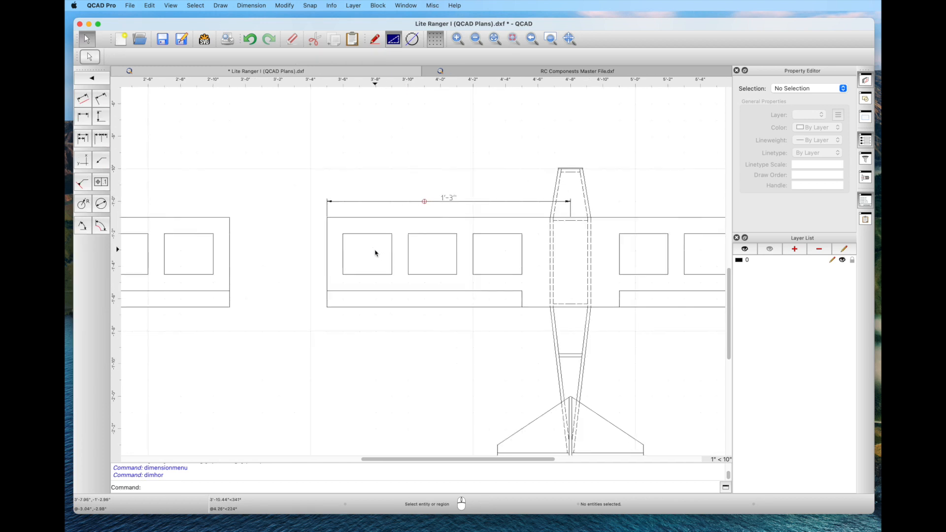
{"action": "scroll", "coordinate": [258, 151], "scroll_direction": "up", "scroll_amount": 3}
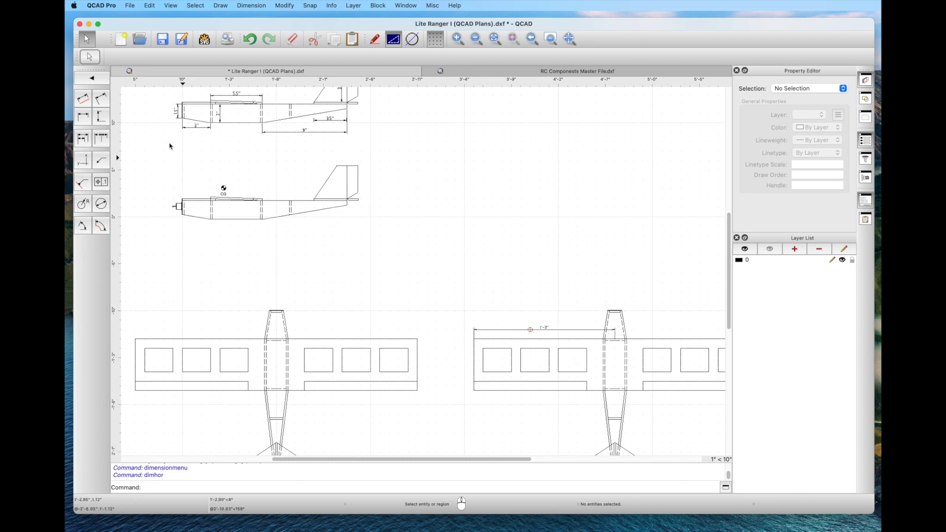
Step: Add a vertical dimension for the full wing chord beside the left tip of the copied wing
{"action": "left_click", "coordinate": [101, 117]}
{"action": "left_click", "coordinate": [473, 339]}
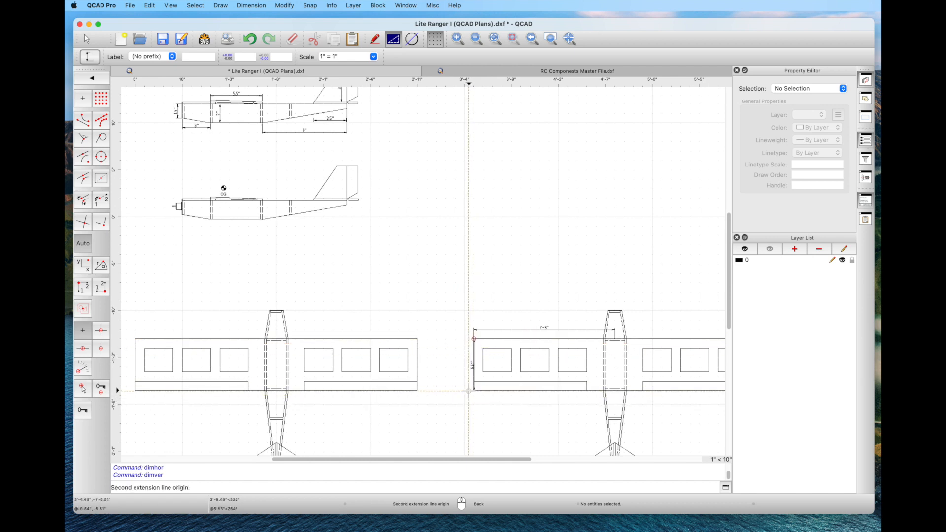
{"action": "left_click", "coordinate": [467, 391]}
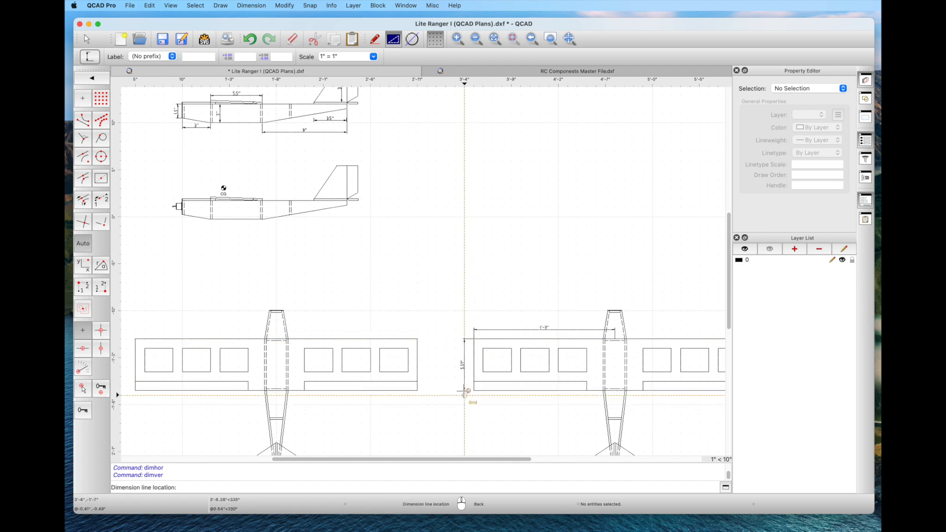
{"action": "left_click", "coordinate": [464, 391]}
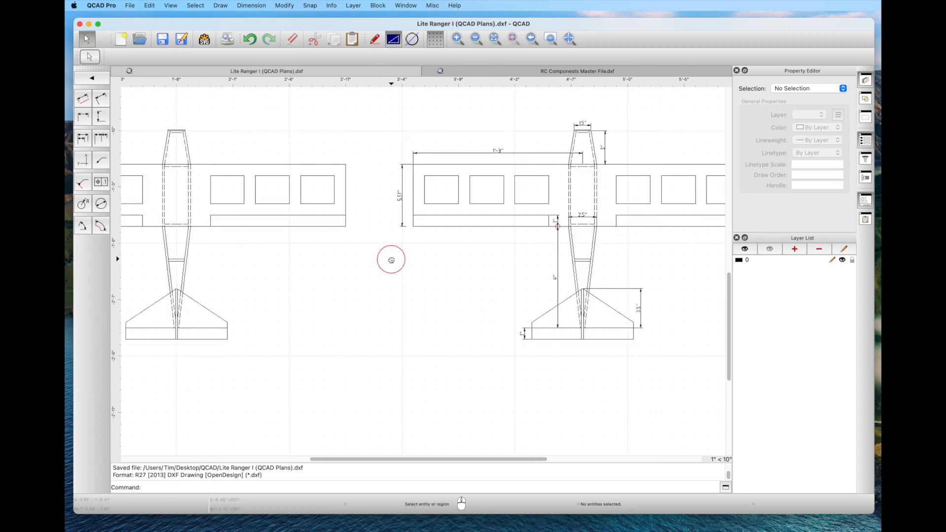
{"action": "middle_click_drag", "start_coordinate": [388, 258], "coordinate": [394, 258]}
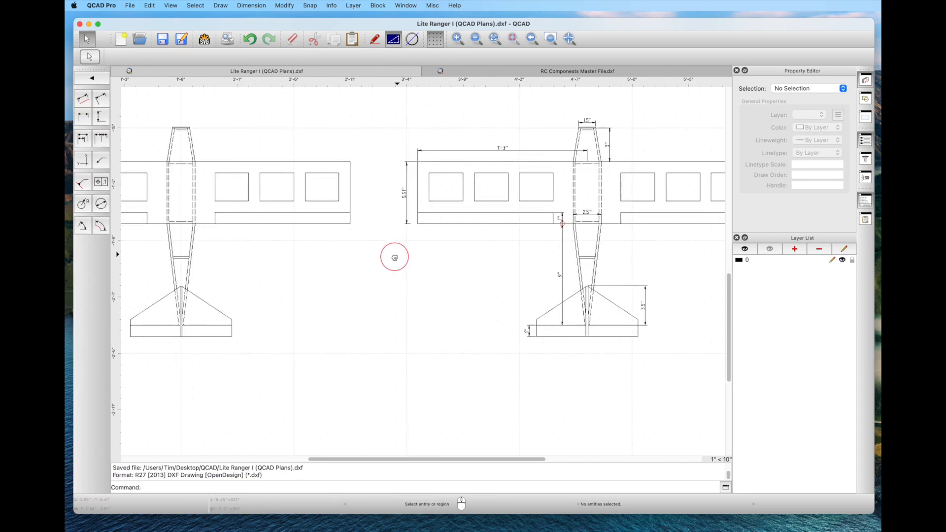
{"action": "middle_click_drag", "start_coordinate": [394, 257], "coordinate": [397, 260]}
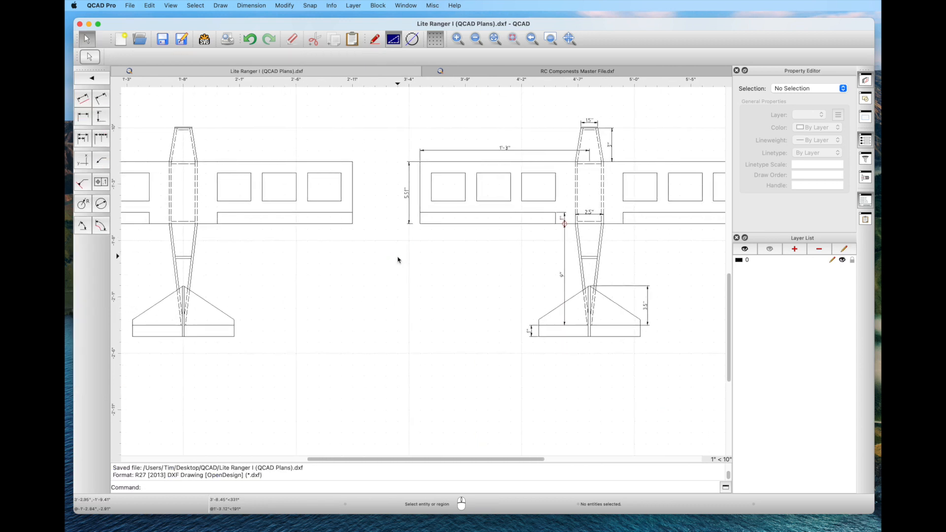
{"action": "scroll", "coordinate": [397, 259], "scroll_direction": "up", "scroll_amount": 2}
{"action": "scroll", "coordinate": [397, 260], "scroll_direction": "down", "scroll_amount": 3}
{"action": "scroll", "coordinate": [396, 259], "scroll_direction": "down", "scroll_amount": 2}
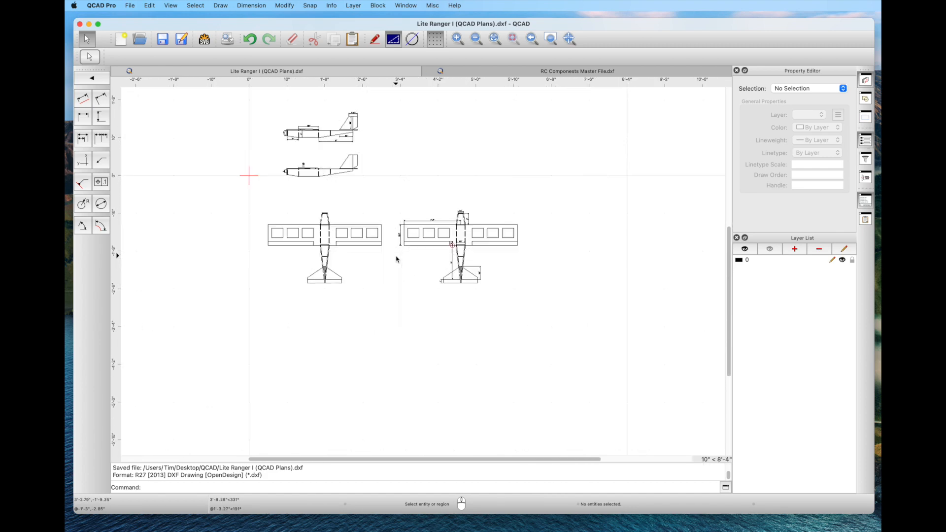
{"action": "scroll", "coordinate": [396, 259], "scroll_direction": "up", "scroll_amount": 1}
{"action": "scroll", "coordinate": [396, 259], "scroll_direction": "down", "scroll_amount": 1}
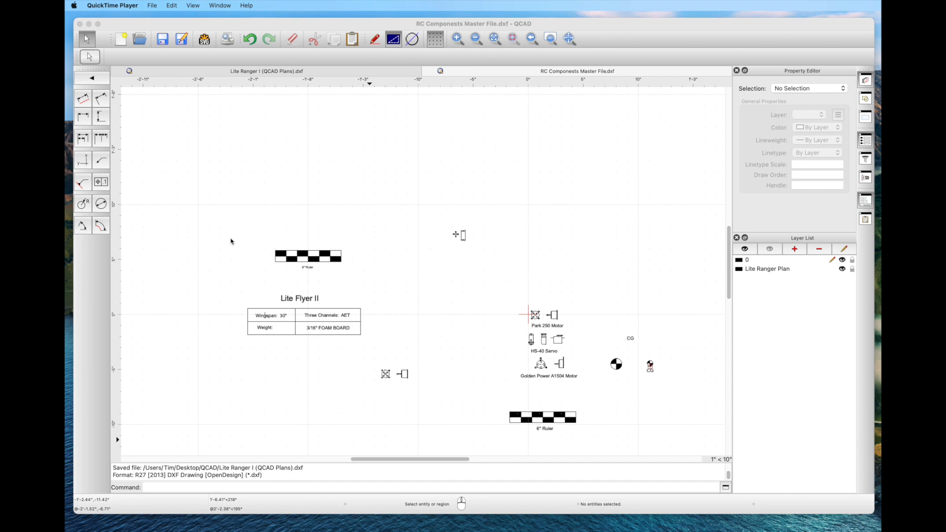
Step: In RC Components Master File.dxf, copy the upper checkered ruler together with the Lite Flyer II title and its specification table
{"action": "left_click", "coordinate": [208, 233]}
{"action": "left_click_drag", "start_coordinate": [207, 231], "coordinate": [417, 357]}
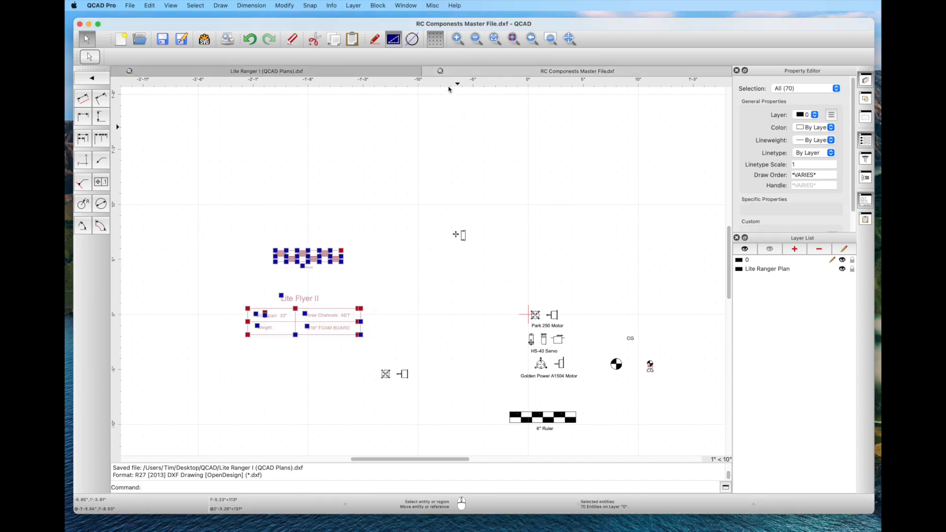
{"action": "left_click", "coordinate": [150, 6]}
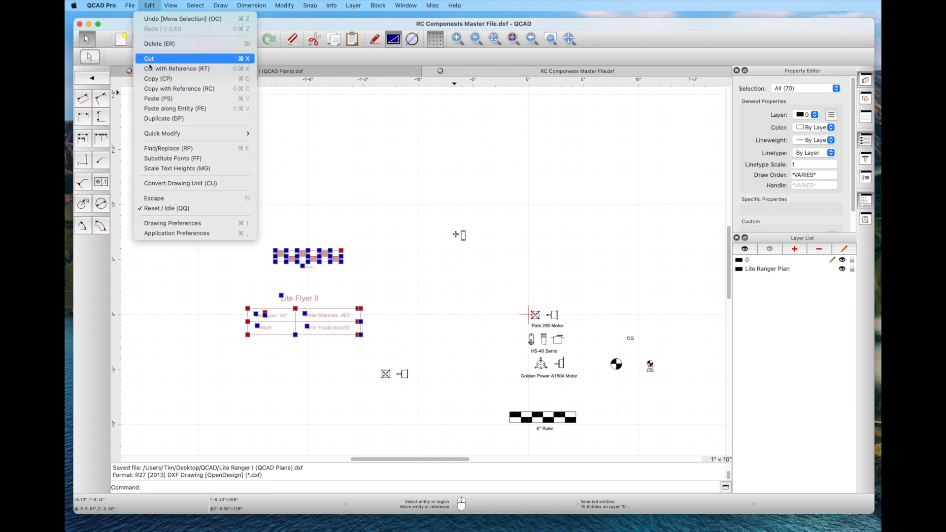
{"action": "left_click", "coordinate": [158, 82]}
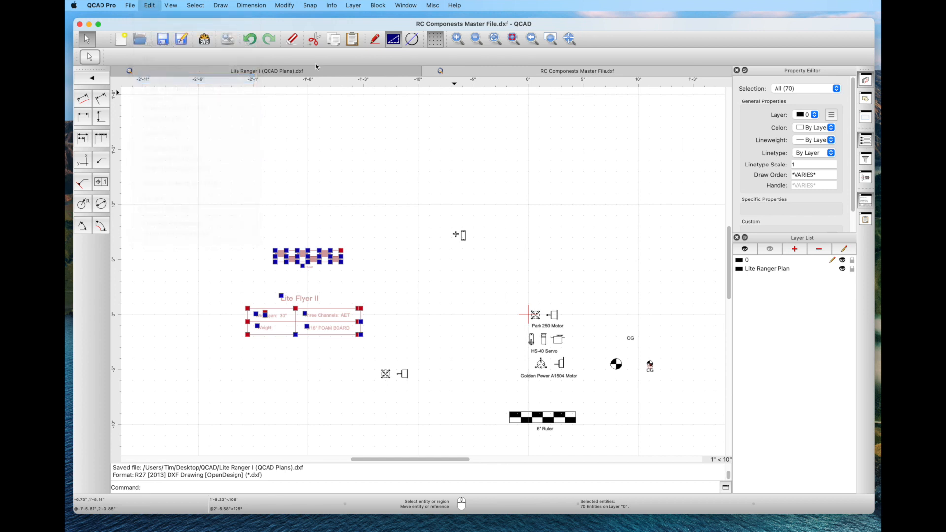
Step: Paste the copied ruler, title and specification table into Lite Ranger I (QCAD Plans).dxf, above the dimensioned top view
{"action": "left_click", "coordinate": [350, 71]}
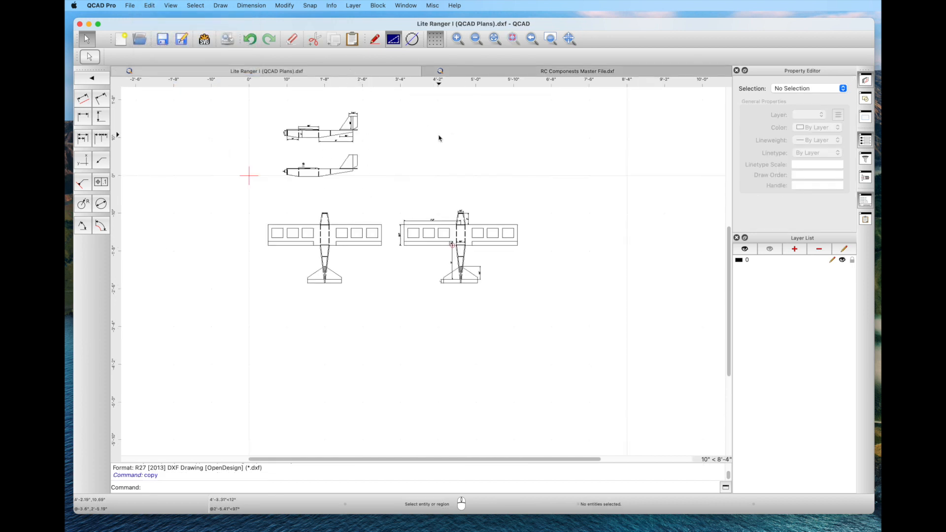
{"action": "right_click", "coordinate": [456, 139]}
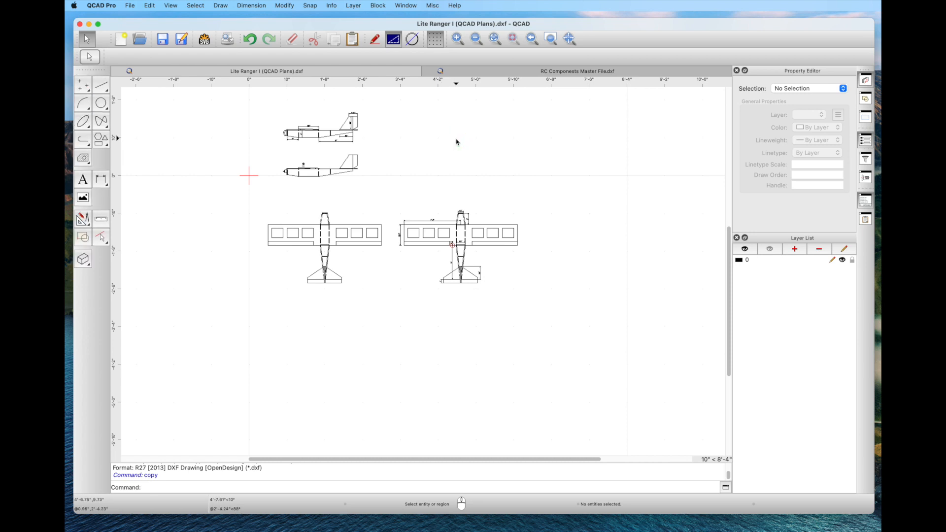
{"action": "right_click", "coordinate": [456, 139]}
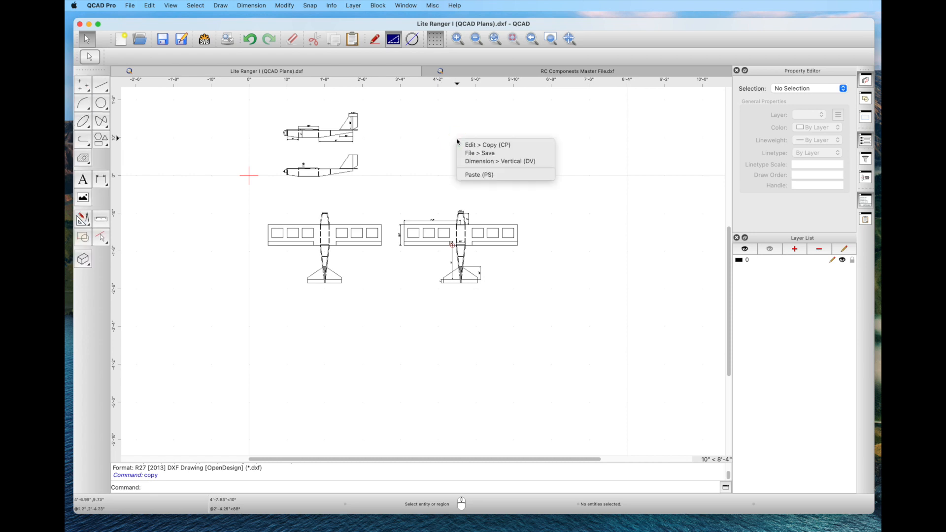
{"action": "left_click", "coordinate": [464, 176]}
{"action": "left_click", "coordinate": [443, 158]}
{"action": "right_click", "coordinate": [444, 180]}
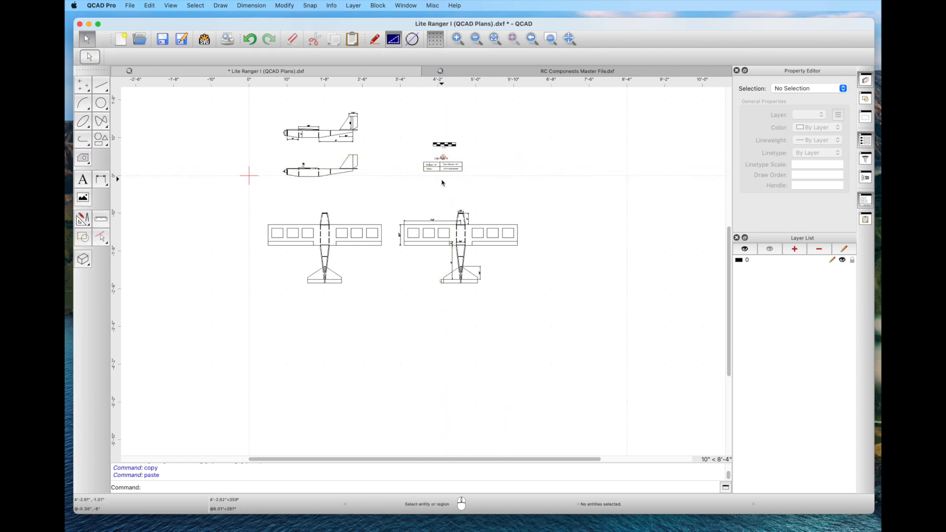
Step: Change the title text above the pasted specification table to Lite Flyer I
{"action": "scroll", "coordinate": [442, 181], "scroll_direction": "up", "scroll_amount": 5}
{"action": "middle_click_drag", "start_coordinate": [441, 179], "coordinate": [446, 270]}
{"action": "scroll", "coordinate": [449, 256], "scroll_direction": "up", "scroll_amount": 3}
{"action": "left_click", "coordinate": [468, 193]}
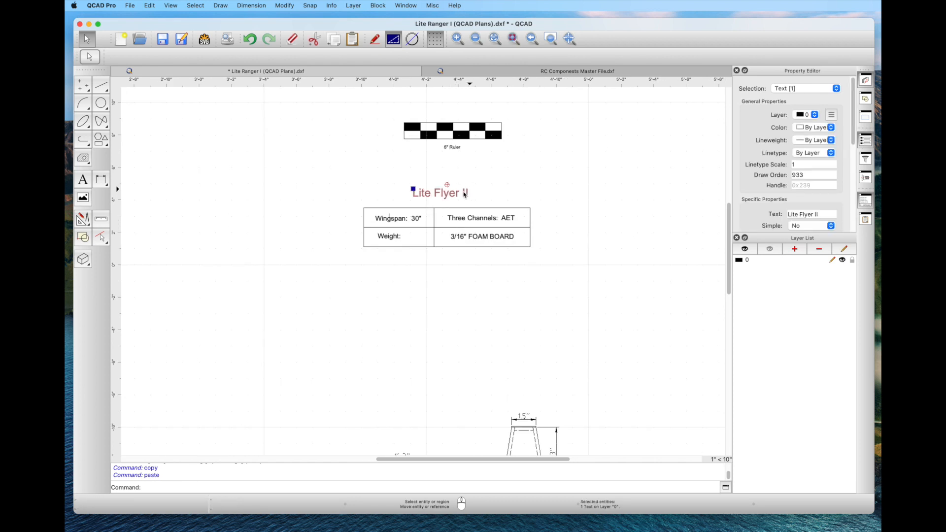
{"action": "double_click", "coordinate": [458, 194]}
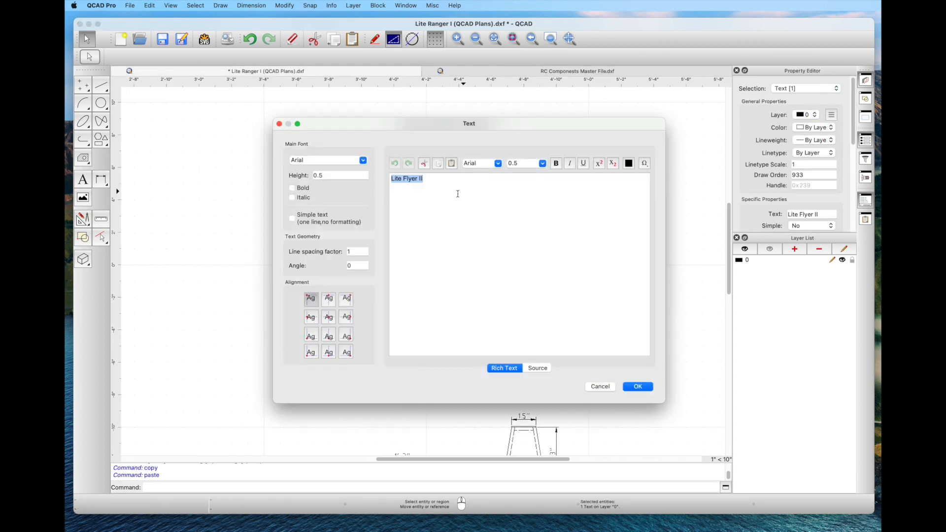
{"action": "left_click", "coordinate": [426, 179]}
{"action": "left_click", "coordinate": [638, 386]}
{"action": "left_click", "coordinate": [457, 310]}
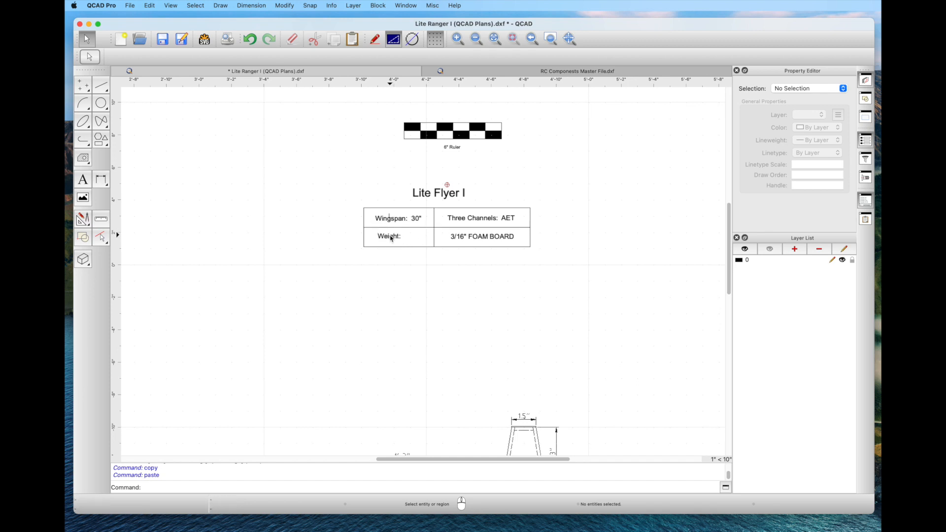
Step: Complete the weight entry in the specification table as "Weight: 4.5 oz"
{"action": "double_click", "coordinate": [402, 240]}
{"action": "left_click", "coordinate": [417, 177]}
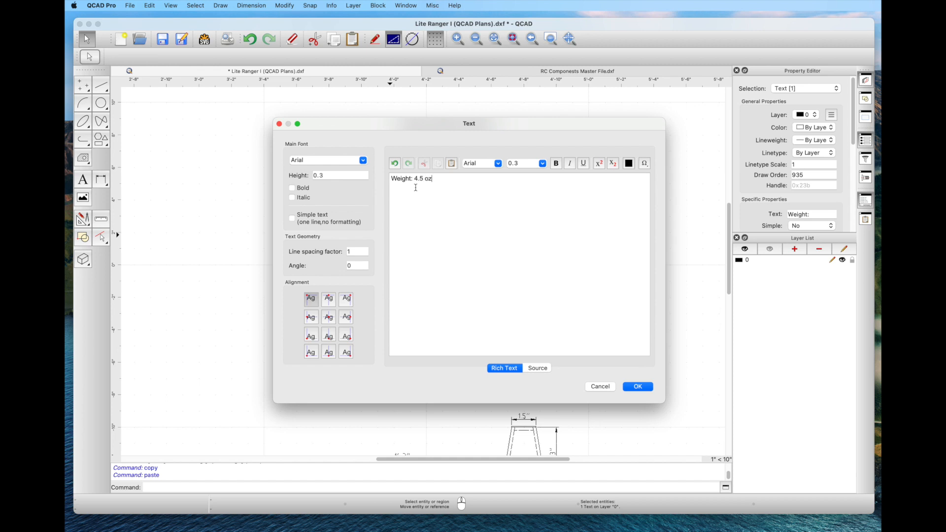
{"action": "left_click", "coordinate": [638, 387]}
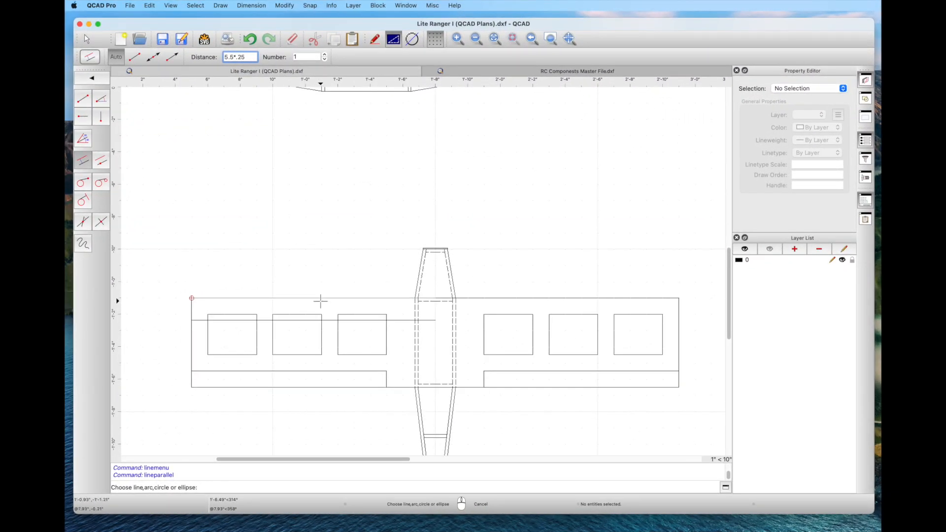
Step: Add parallel lines 5.5*.25 behind the leading edge of both wing halves, plus a second pair offset .04 below them
{"action": "left_click", "coordinate": [320, 300]}
{"action": "left_click", "coordinate": [469, 301]}
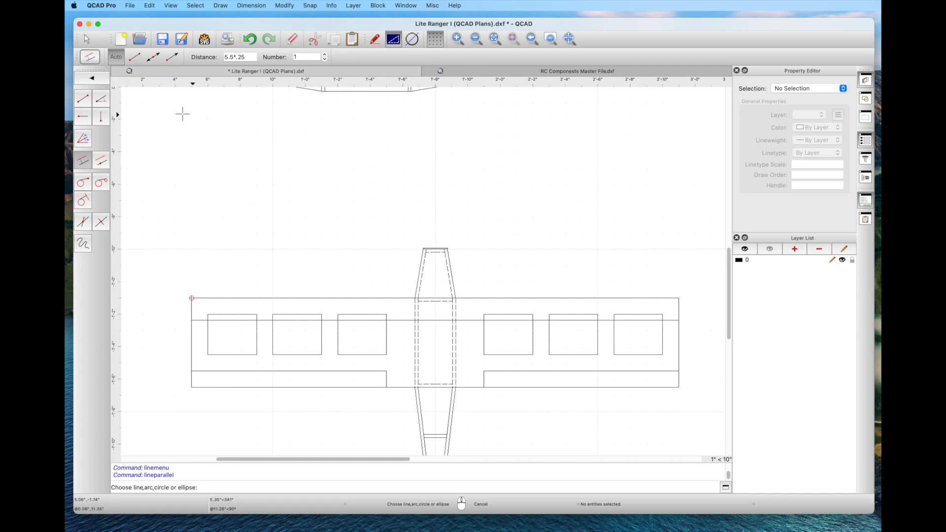
{"action": "left_click", "coordinate": [246, 56]}
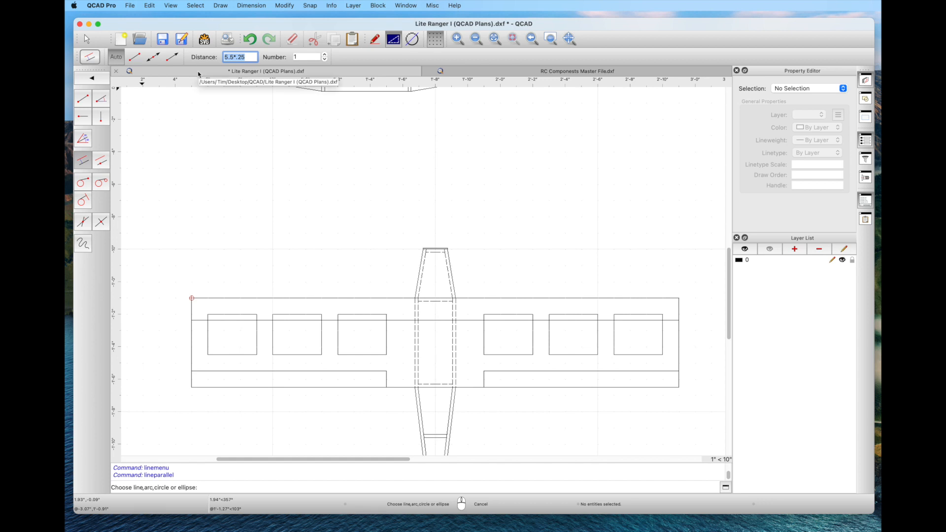
{"action": "key", "text": "BackSpace"}
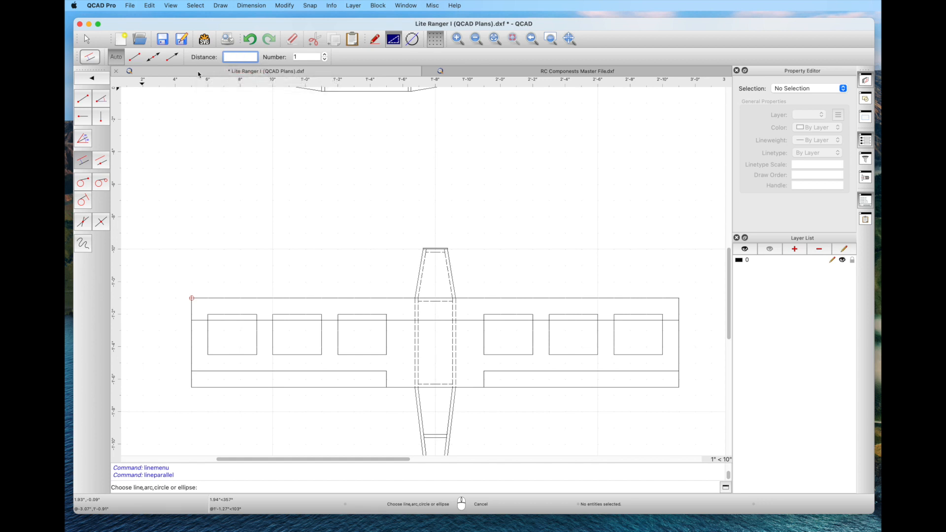
{"action": "type", "text": ".02"}
{"action": "scroll", "coordinate": [258, 320], "scroll_direction": "up", "scroll_amount": 3}
{"action": "key", "text": "BackSpace"}
{"action": "type", "text": "4"}
{"action": "key", "text": "Return"}
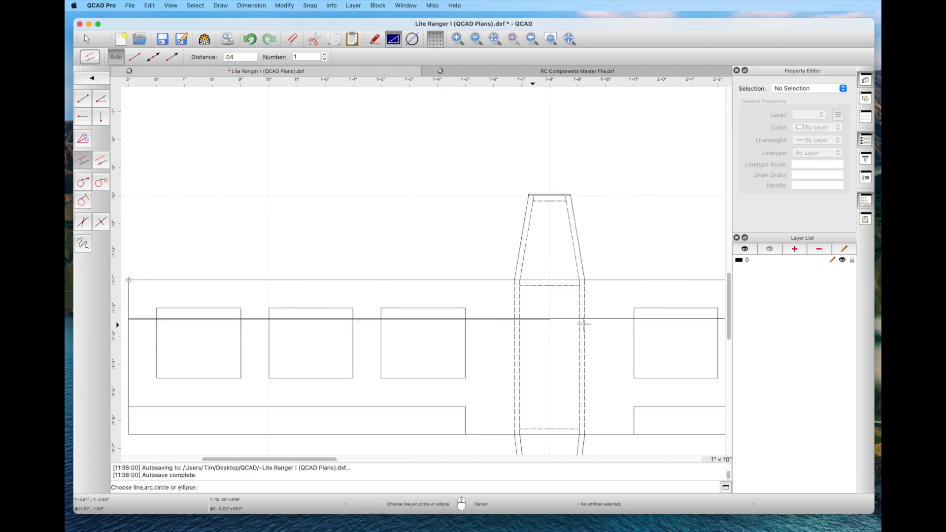
{"action": "left_click", "coordinate": [587, 324]}
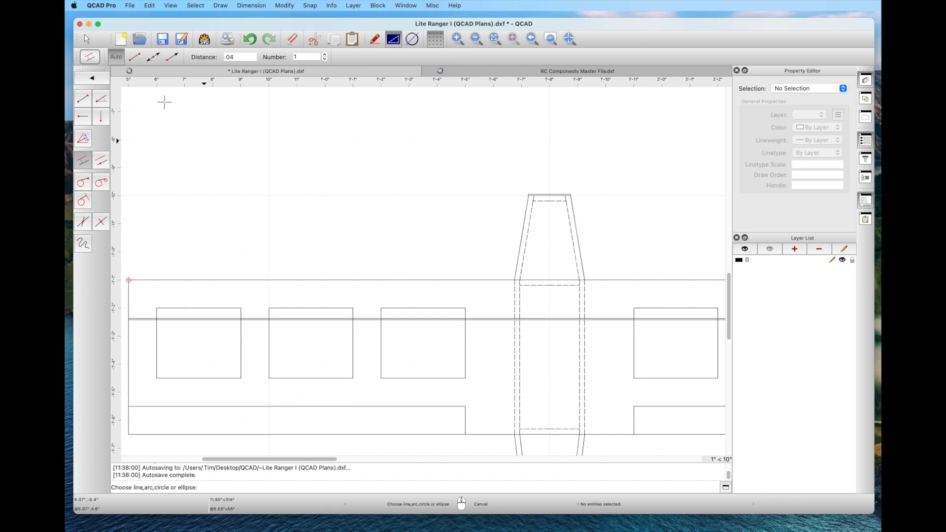
{"action": "key", "text": "Escape"}
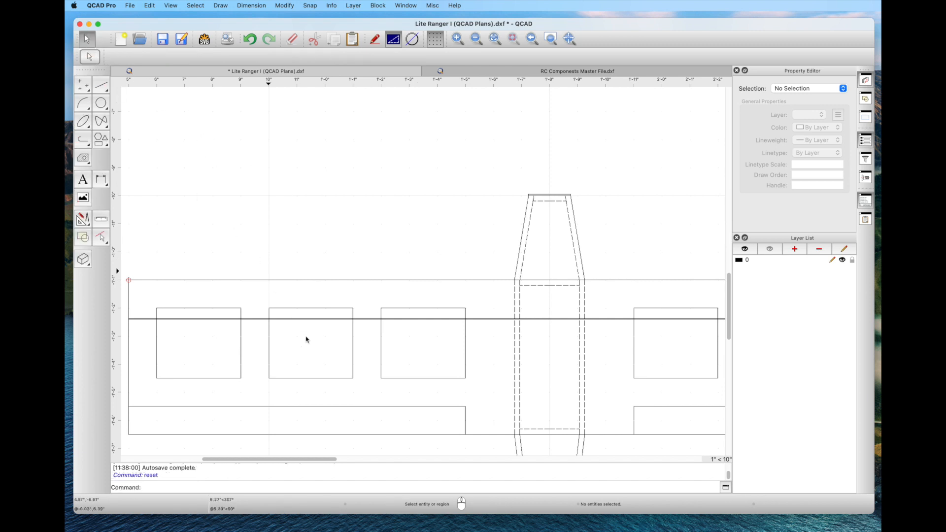
Step: Divide the upper spar line at the facing edges of the first and second windows of the left wing half
{"action": "scroll", "coordinate": [306, 340], "scroll_direction": "down", "scroll_amount": 2}
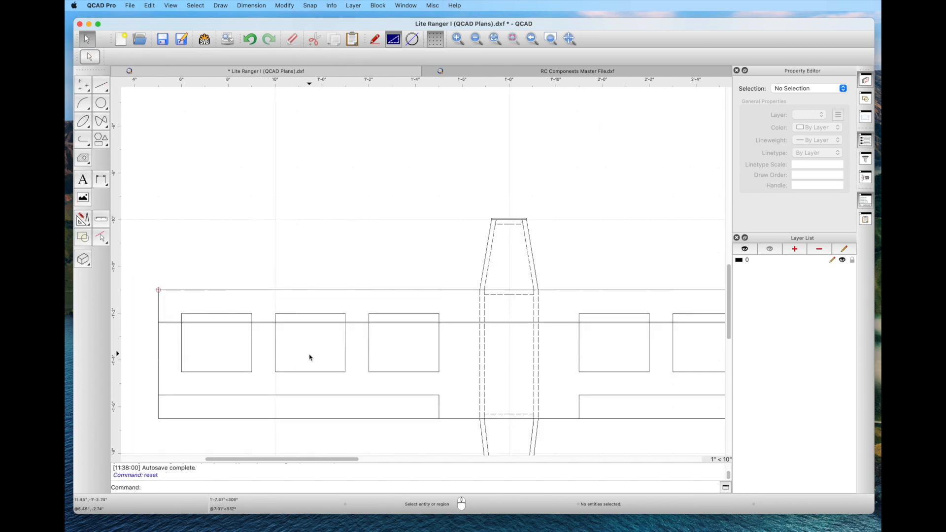
{"action": "scroll", "coordinate": [309, 356], "scroll_direction": "up", "scroll_amount": 2}
{"action": "scroll", "coordinate": [309, 359], "scroll_direction": "down", "scroll_amount": 2}
{"action": "middle_click_drag", "start_coordinate": [224, 363], "coordinate": [258, 353]}
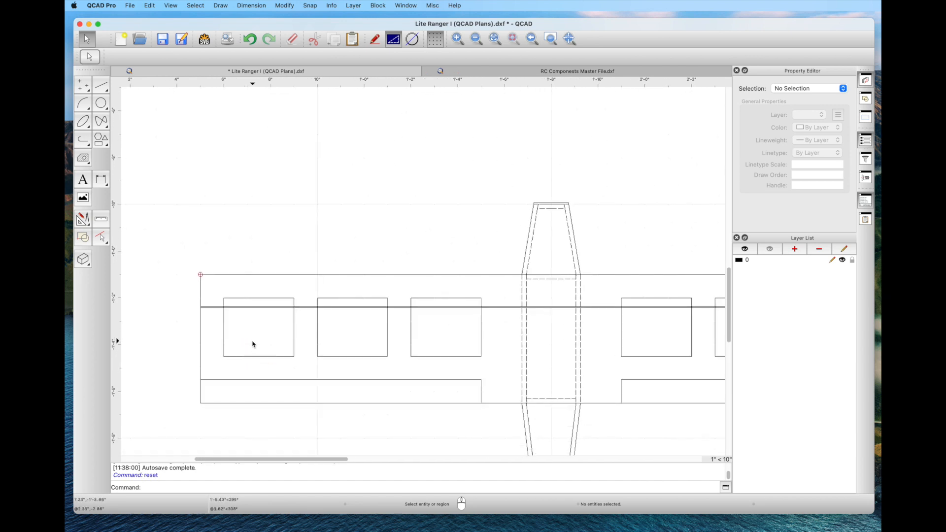
{"action": "scroll", "coordinate": [254, 347], "scroll_direction": "up", "scroll_amount": 2}
{"action": "scroll", "coordinate": [254, 344], "scroll_direction": "up", "scroll_amount": 1}
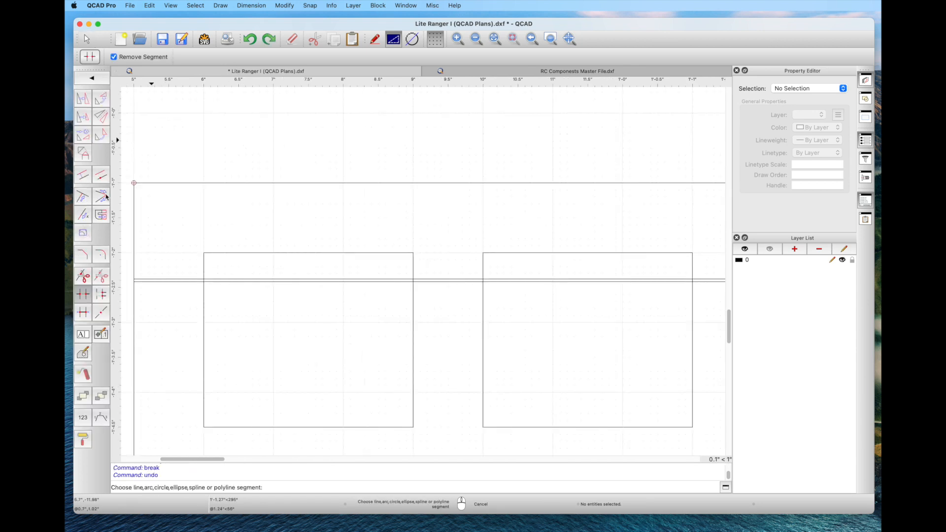
{"action": "left_click", "coordinate": [83, 276]}
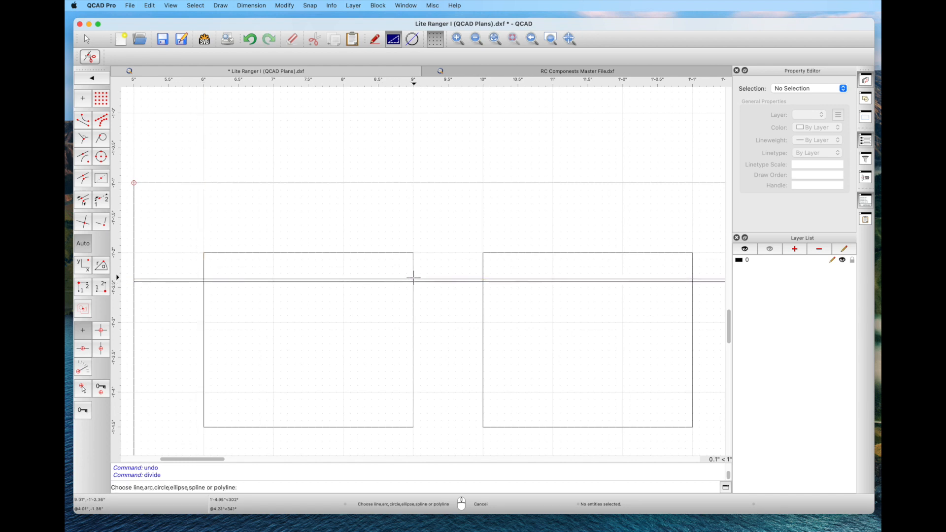
{"action": "left_click", "coordinate": [412, 279]}
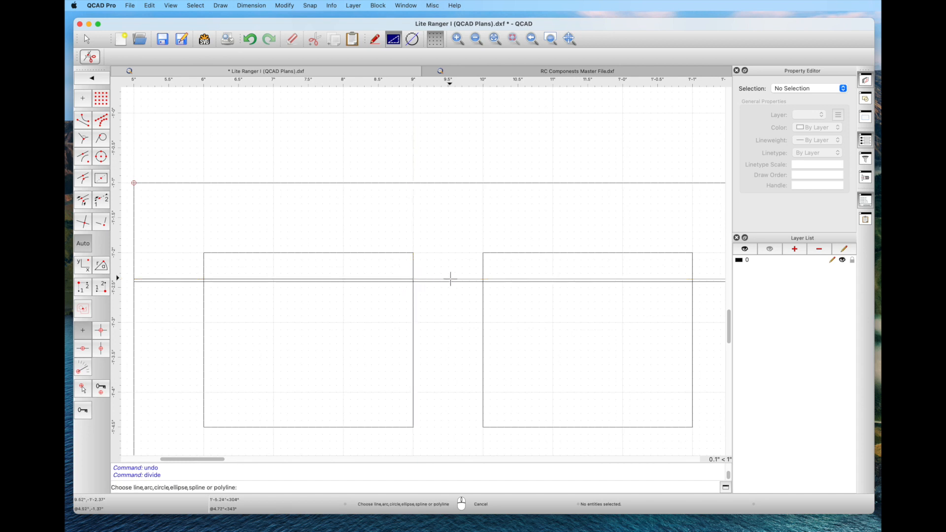
{"action": "left_click", "coordinate": [483, 280]}
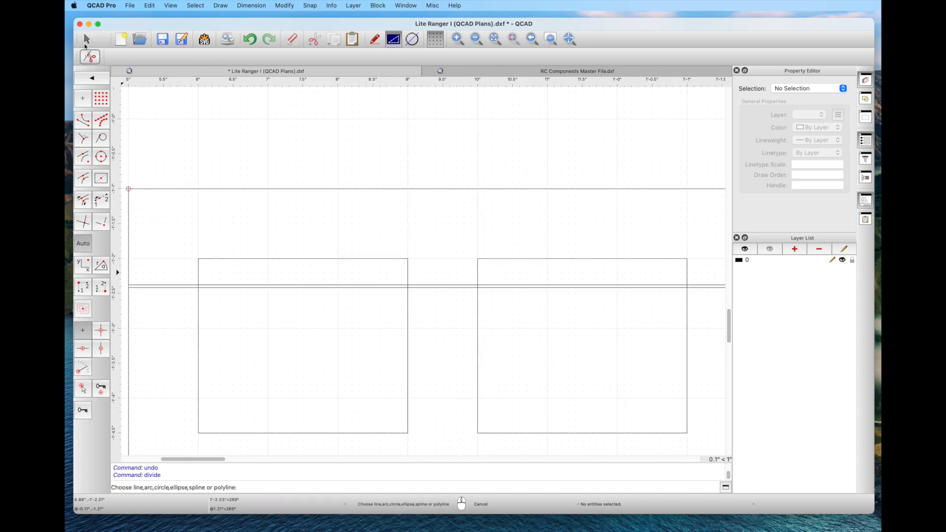
{"action": "left_click", "coordinate": [85, 42]}
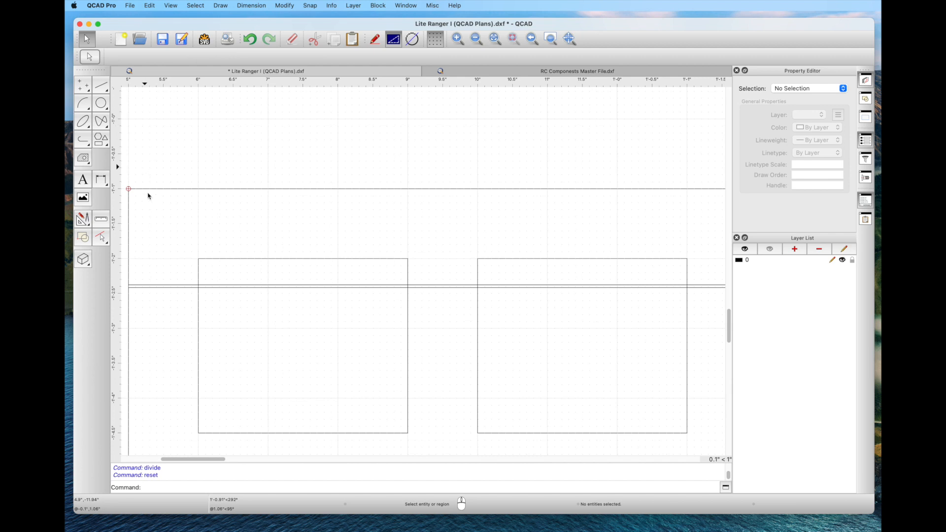
Step: Set the spar line segments between the left wing tip and the second window that lie outside the windows to ISO dash
{"action": "left_click", "coordinate": [159, 285]}
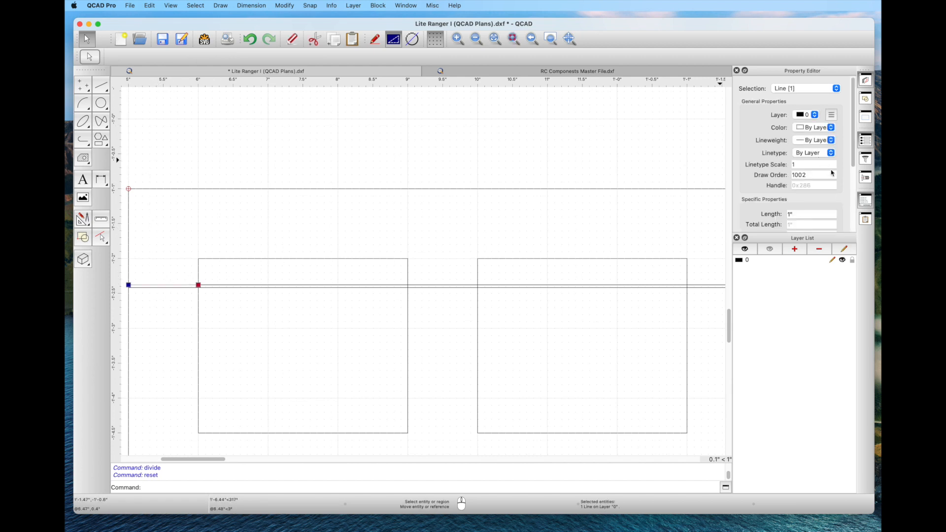
{"action": "left_click", "coordinate": [831, 154]}
{"action": "left_click", "coordinate": [840, 72]}
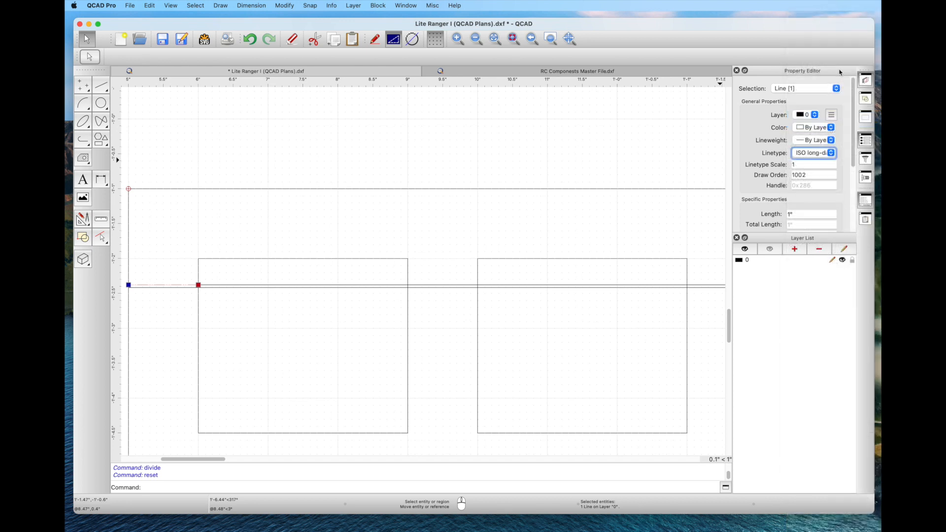
{"action": "left_click", "coordinate": [830, 154]}
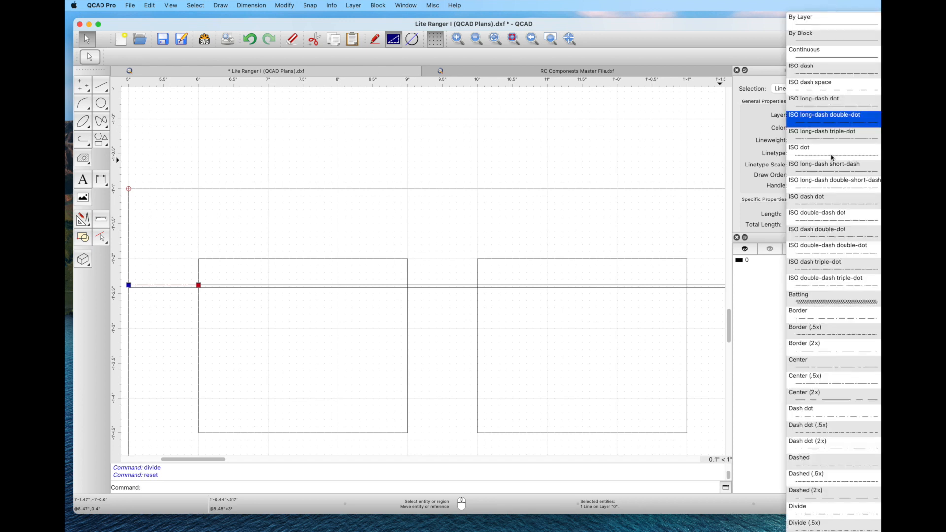
{"action": "left_click", "coordinate": [828, 77]}
{"action": "key", "text": "Escape"}
{"action": "left_click", "coordinate": [501, 338]}
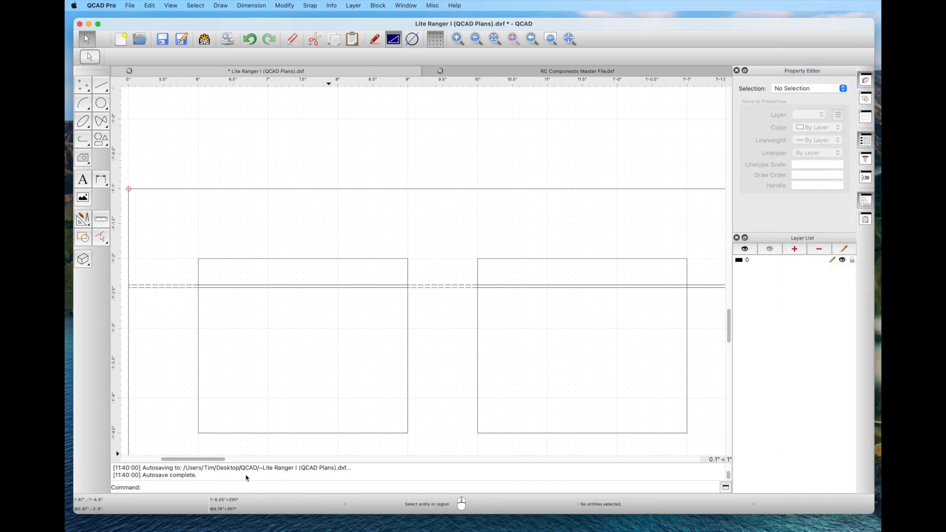
Step: Set the remaining left-wing spar segments between the windows and up to the fuselage centre to ISO dash
{"action": "mouse_move", "coordinate": [437, 397]}
{"action": "middle_mouse_down"}
{"action": "mouse_move", "coordinate": [359, 391]}
{"action": "mouse_move", "coordinate": [210, 410]}
{"action": "middle_mouse_up"}
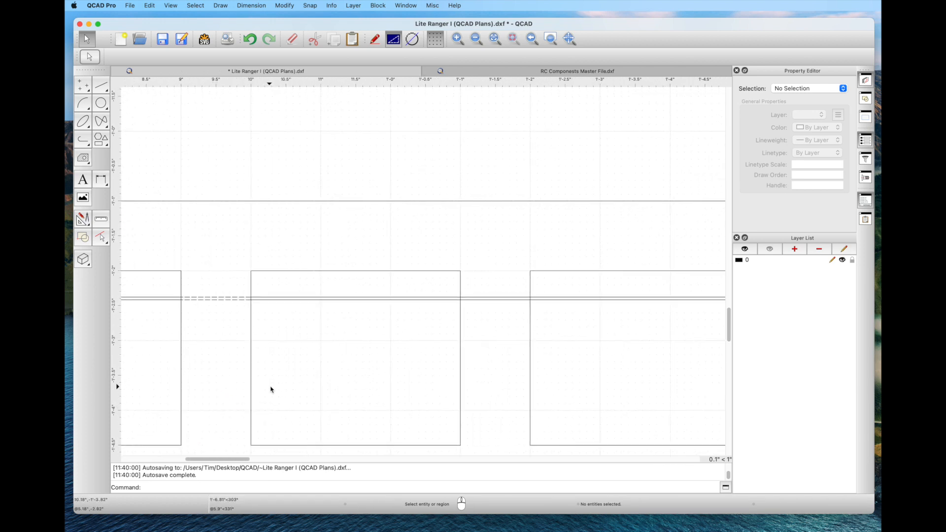
{"action": "left_click", "coordinate": [489, 297]}
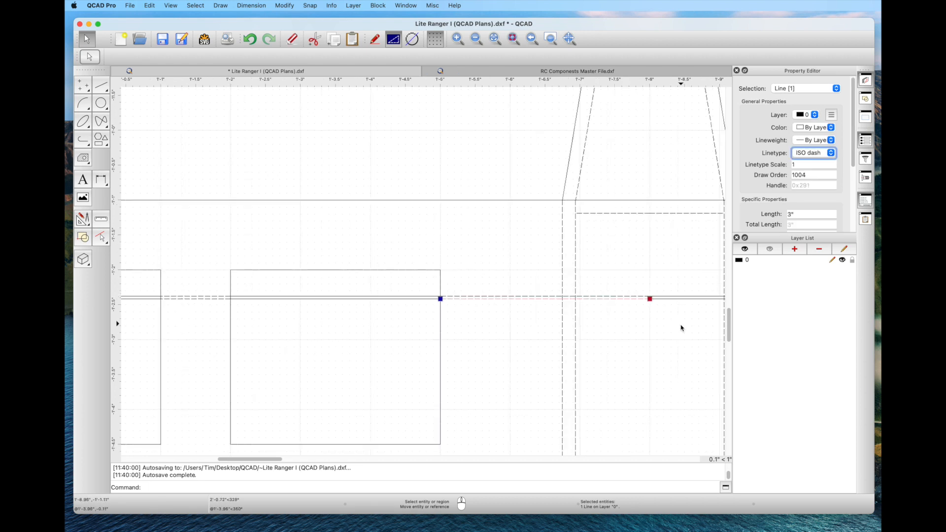
{"action": "left_click", "coordinate": [660, 370]}
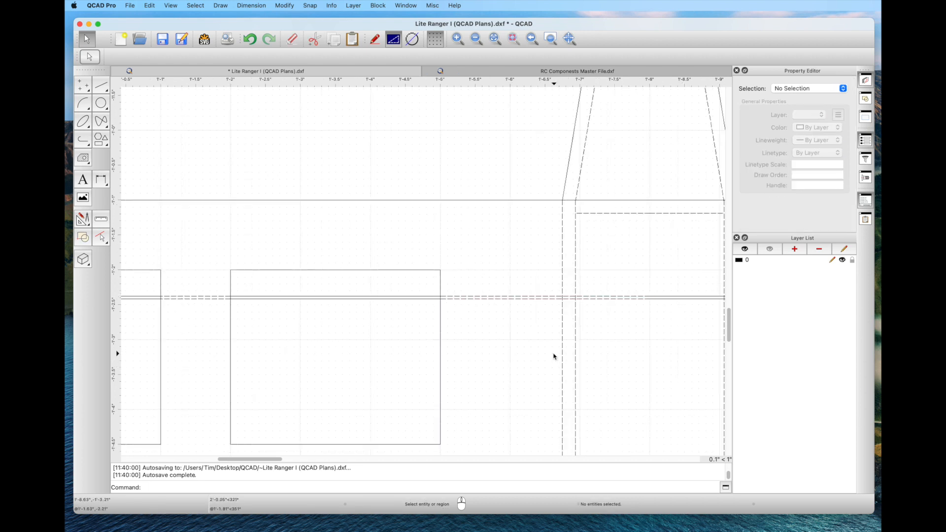
{"action": "scroll", "coordinate": [553, 354], "scroll_direction": "down", "scroll_amount": 3}
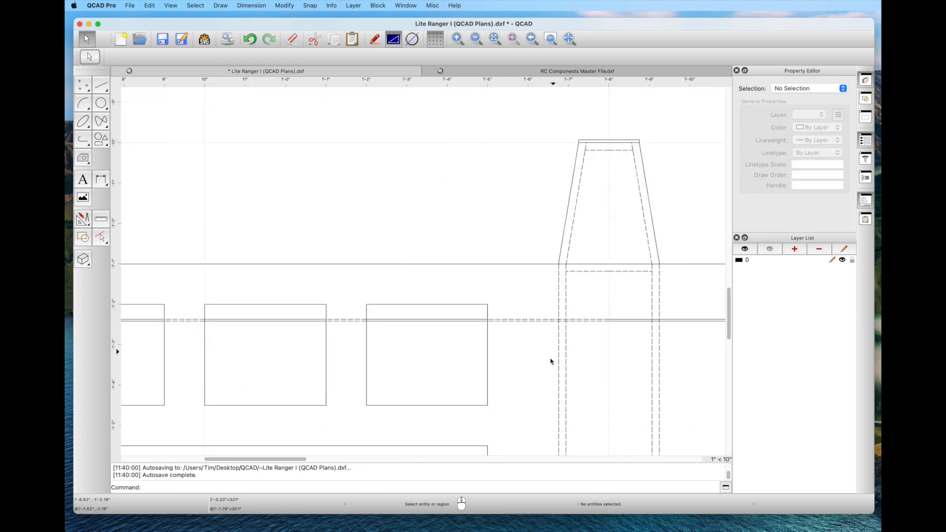
{"action": "mouse_move", "coordinate": [401, 408]}
{"action": "middle_mouse_down"}
{"action": "mouse_move", "coordinate": [496, 319]}
{"action": "mouse_move", "coordinate": [531, 306]}
{"action": "middle_mouse_up"}
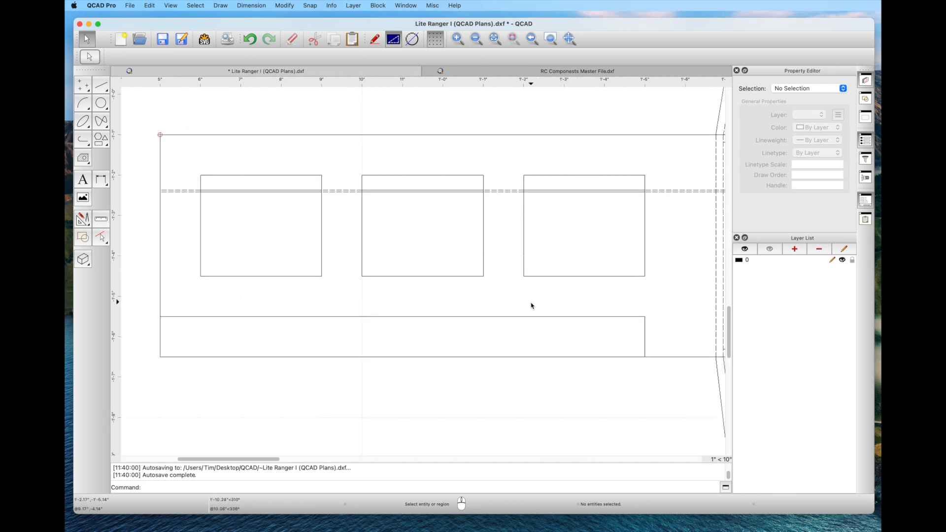
{"action": "scroll", "coordinate": [531, 306], "scroll_direction": "up", "scroll_amount": 1}
{"action": "scroll", "coordinate": [530, 306], "scroll_direction": "down", "scroll_amount": 4}
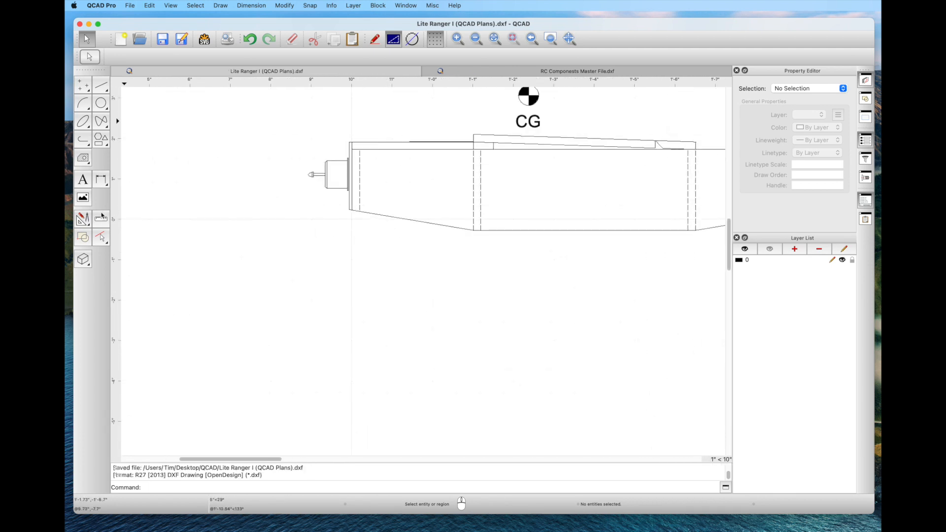
Step: Measure the firewall's height at the fuselage nose in the side view
{"action": "left_click", "coordinate": [101, 219]}
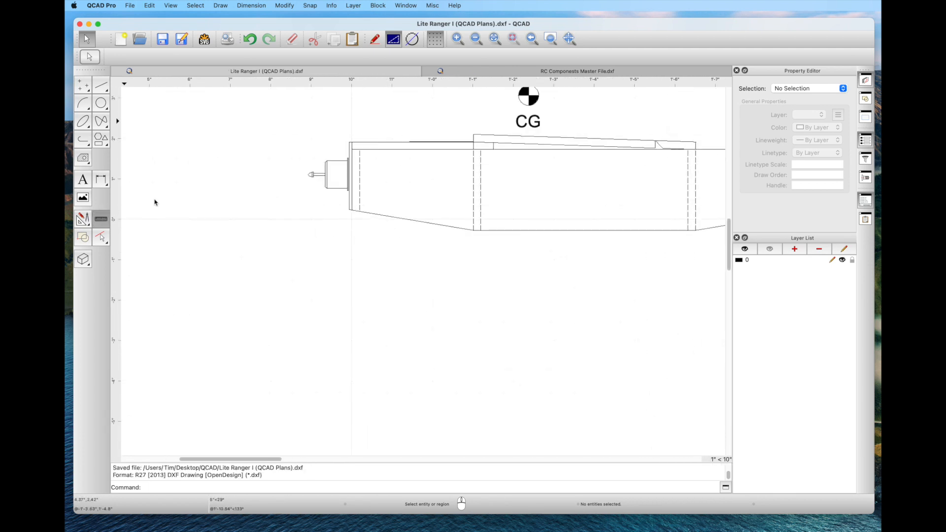
{"action": "scroll", "coordinate": [339, 147], "scroll_direction": "up", "scroll_amount": 4}
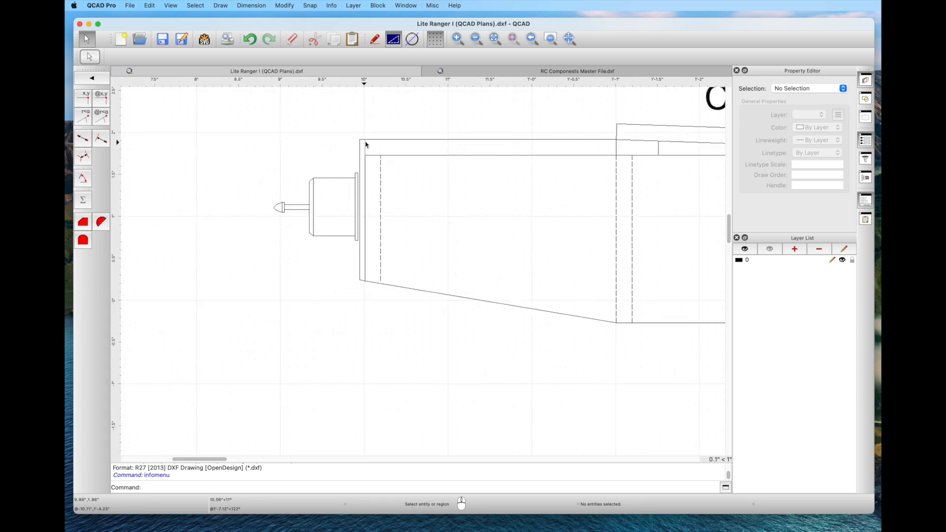
{"action": "left_click", "coordinate": [83, 139]}
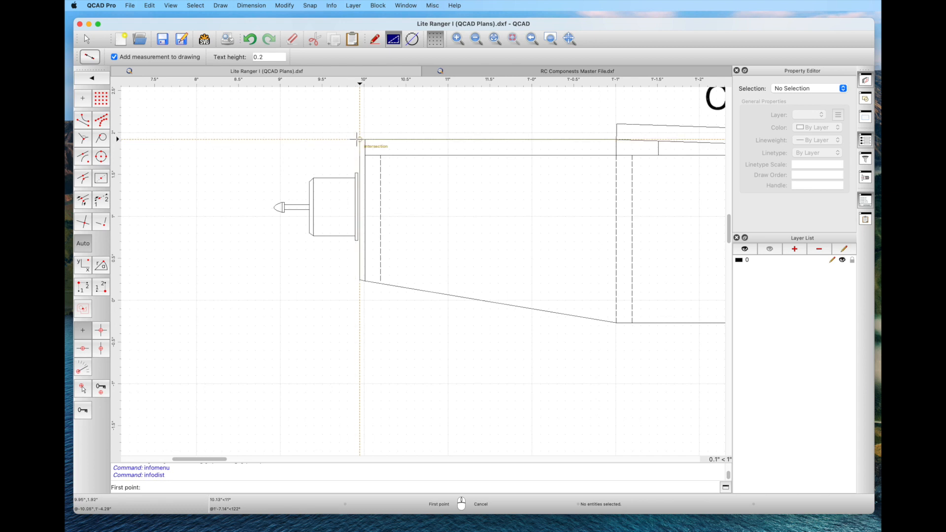
{"action": "left_click", "coordinate": [360, 139]}
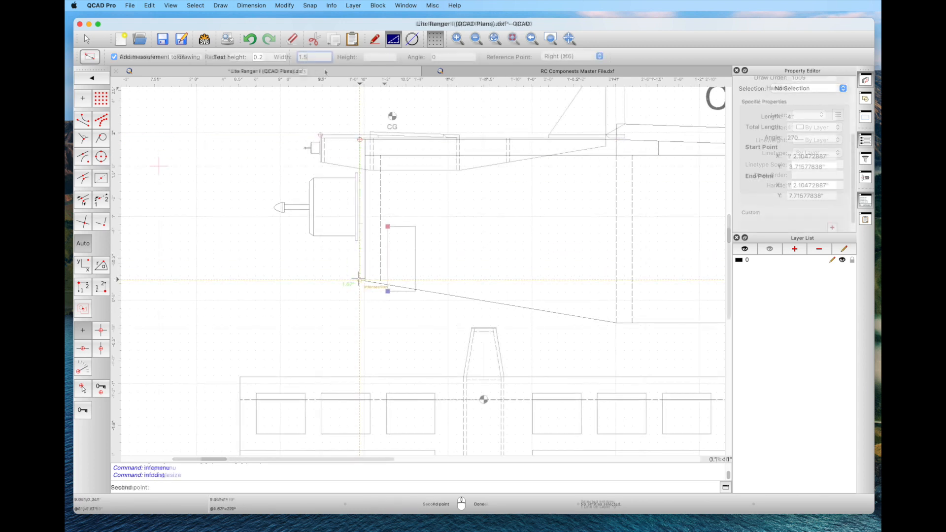
Step: Place a 1.5 wide by 1.7 high rectangle below the fuselage nose in the side view
{"action": "left_click", "coordinate": [374, 57]}
{"action": "type", "text": "1.7"}
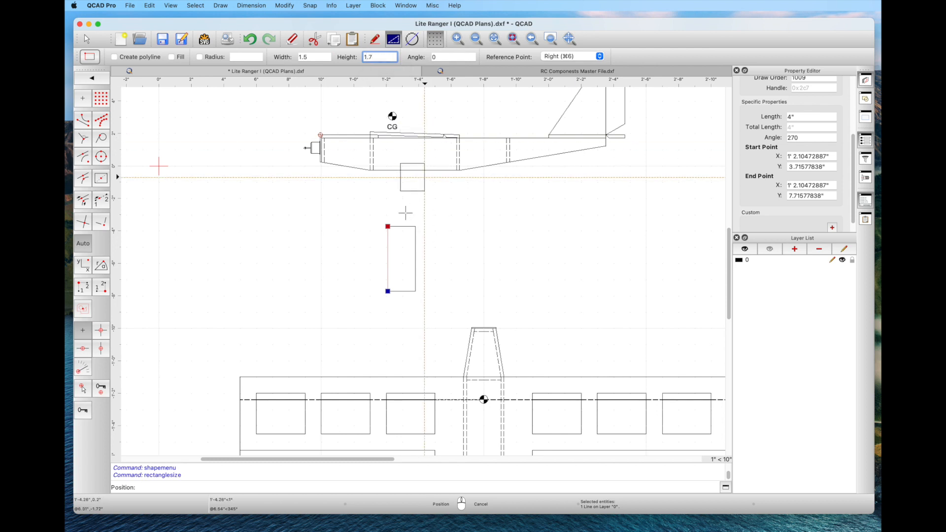
{"action": "left_click", "coordinate": [332, 228]}
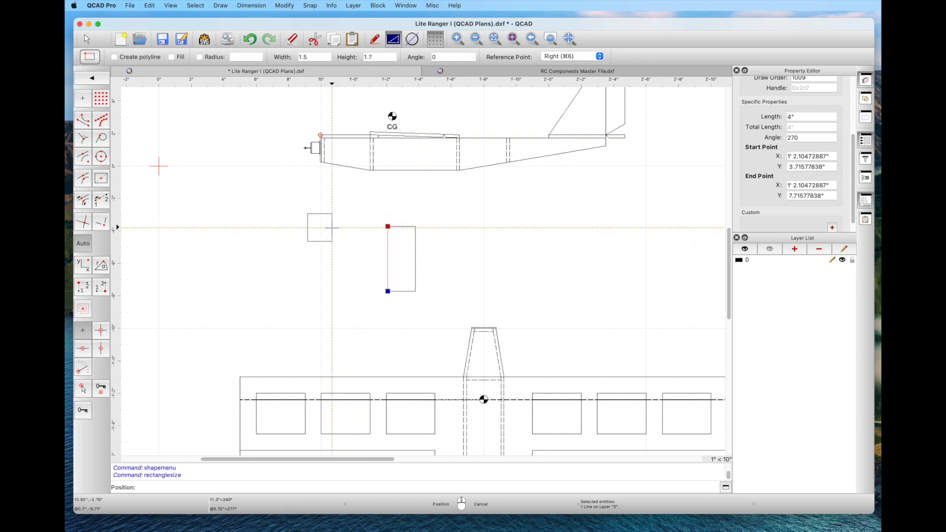
{"action": "key", "text": "Escape"}
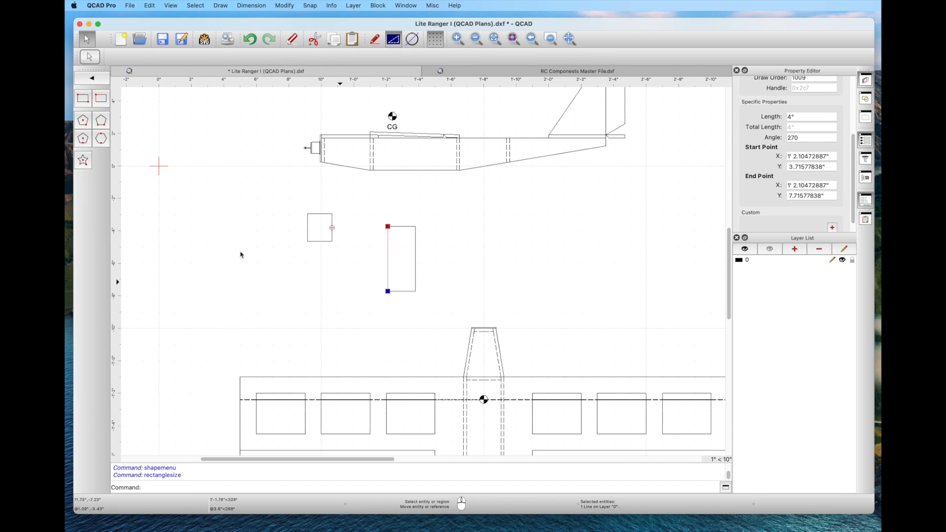
Step: Delete the taller rectangle beside the new firewall rectangle
{"action": "left_click", "coordinate": [87, 39]}
{"action": "left_click_drag", "start_coordinate": [370, 216], "coordinate": [433, 318]}
{"action": "key", "text": "Delete"}
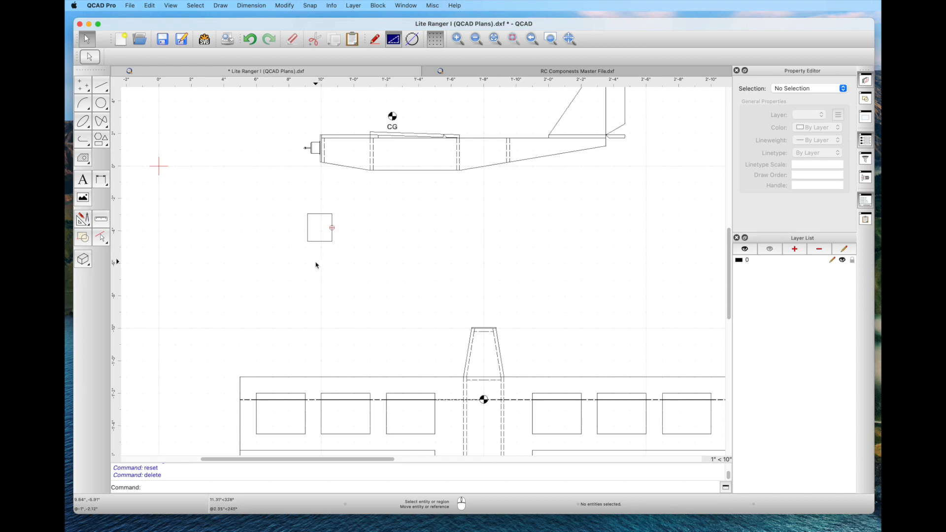
Step: Draw a wavy degree 3 spline with free snapping across the firewall rectangle's upper-left corner as a wood grain line
{"action": "middle_click_drag", "start_coordinate": [311, 264], "coordinate": [373, 321]}
{"action": "scroll", "coordinate": [373, 323], "scroll_direction": "up", "scroll_amount": 2}
{"action": "scroll", "coordinate": [373, 323], "scroll_direction": "up", "scroll_amount": 2}
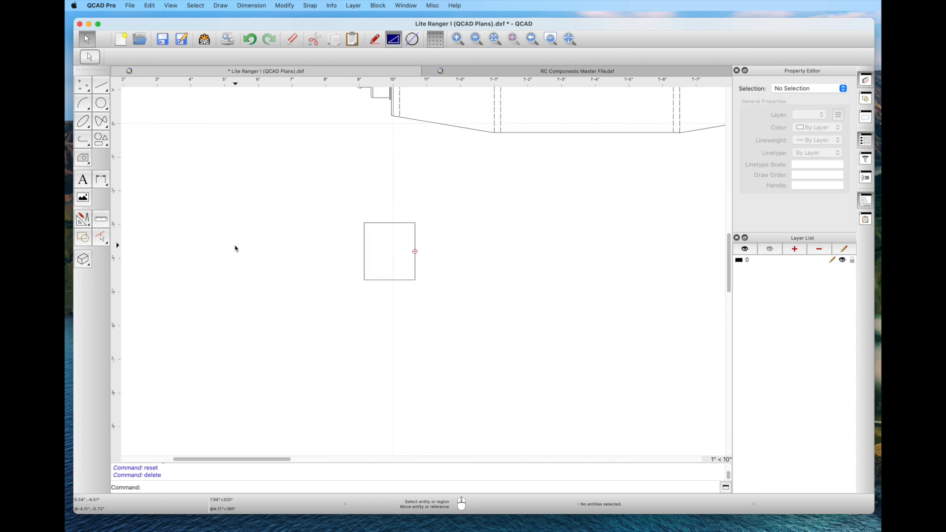
{"action": "left_click", "coordinate": [101, 122]}
{"action": "left_click", "coordinate": [78, 102]}
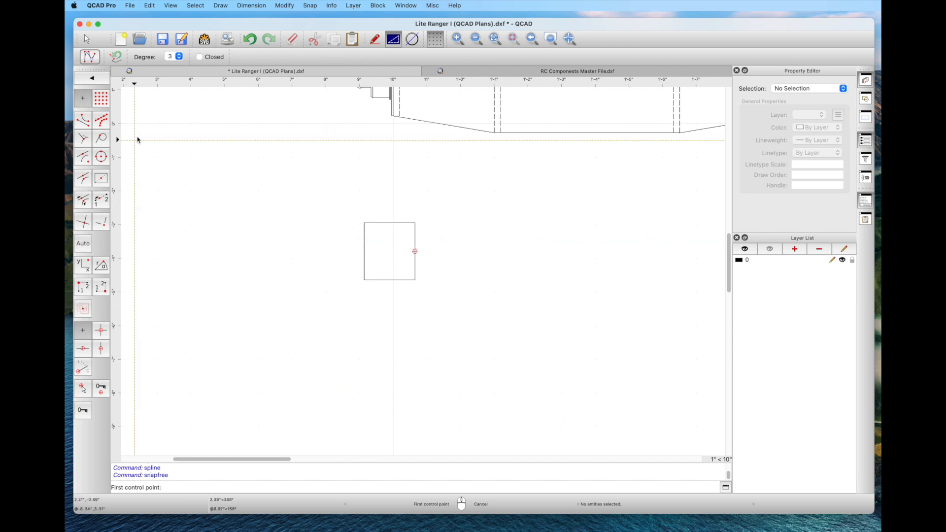
{"action": "left_click", "coordinate": [351, 246]}
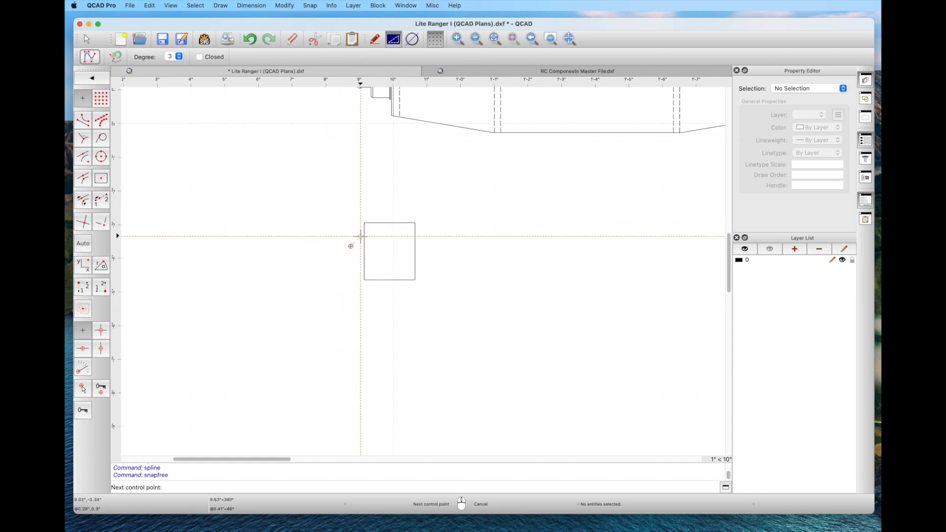
{"action": "left_click", "coordinate": [361, 236]}
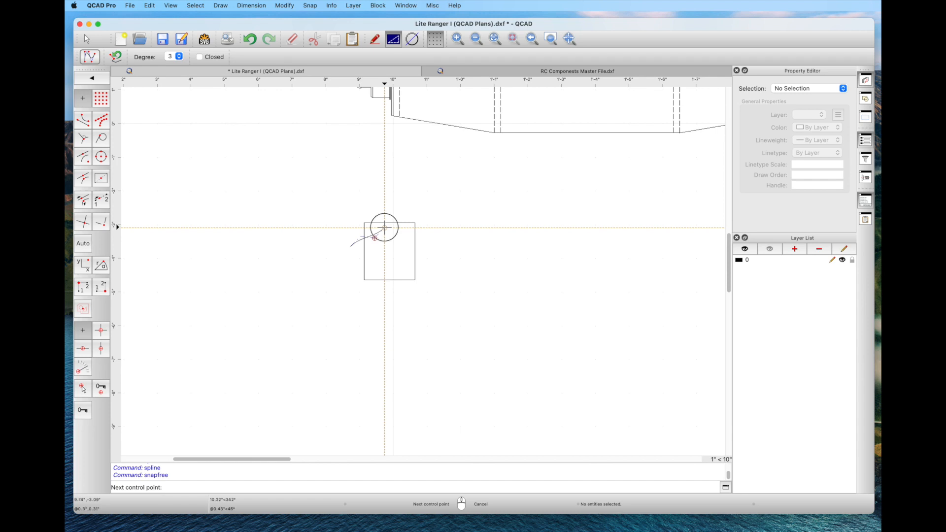
{"action": "left_click", "coordinate": [390, 215]}
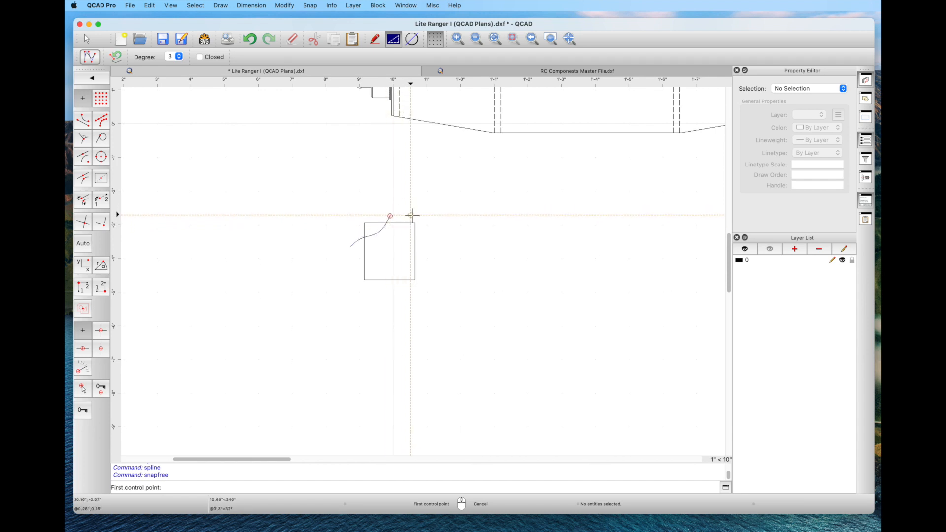
Step: Draw two more wavy grain splines, one diagonally through the firewall rectangle's middle and one across its lower-right corner
{"action": "left_click", "coordinate": [409, 216]}
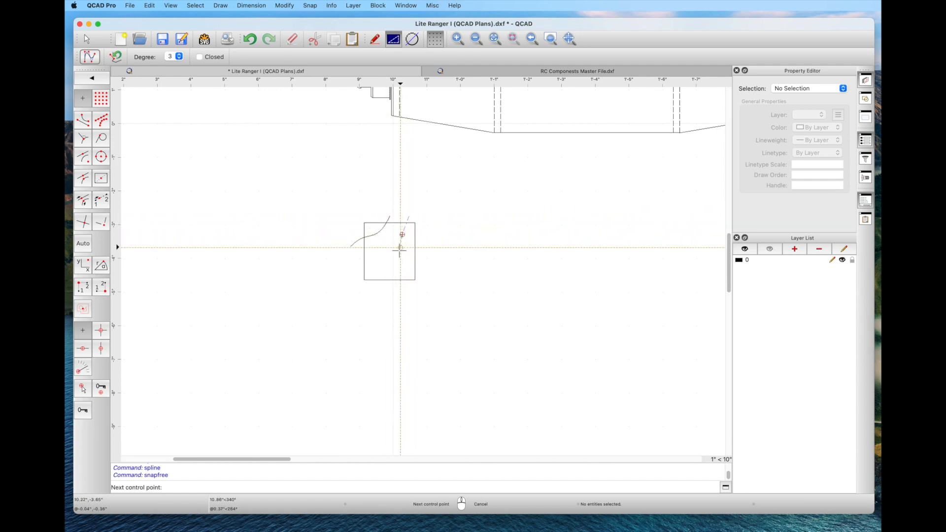
{"action": "left_click", "coordinate": [382, 252]}
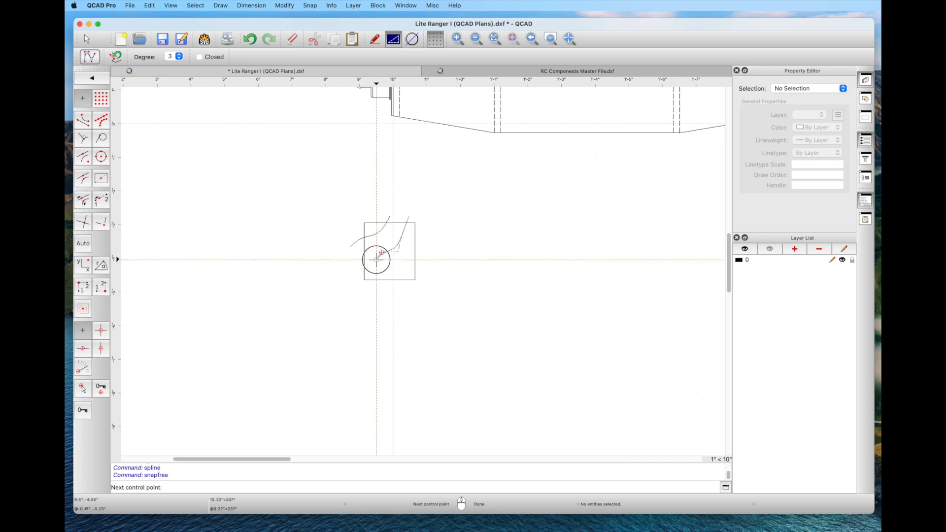
{"action": "left_click", "coordinate": [377, 266]}
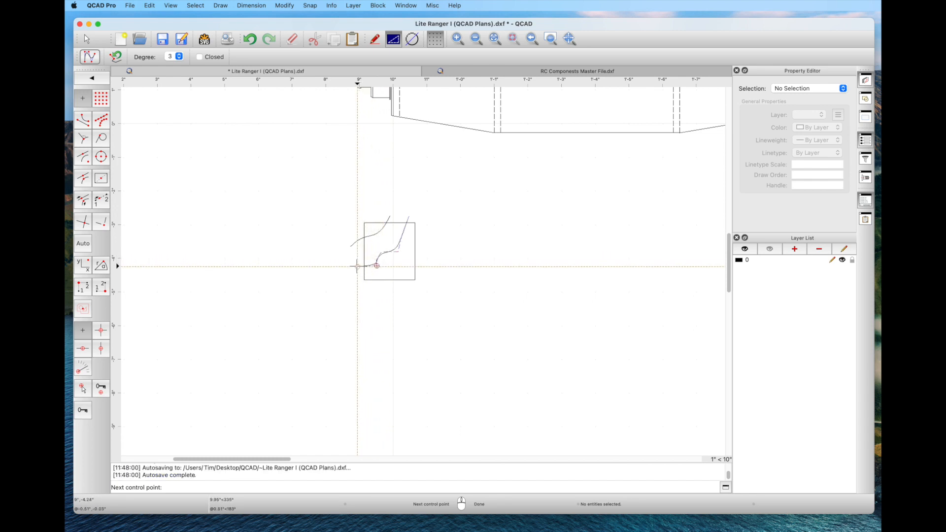
{"action": "right_click", "coordinate": [348, 273]}
{"action": "left_click", "coordinate": [427, 245]}
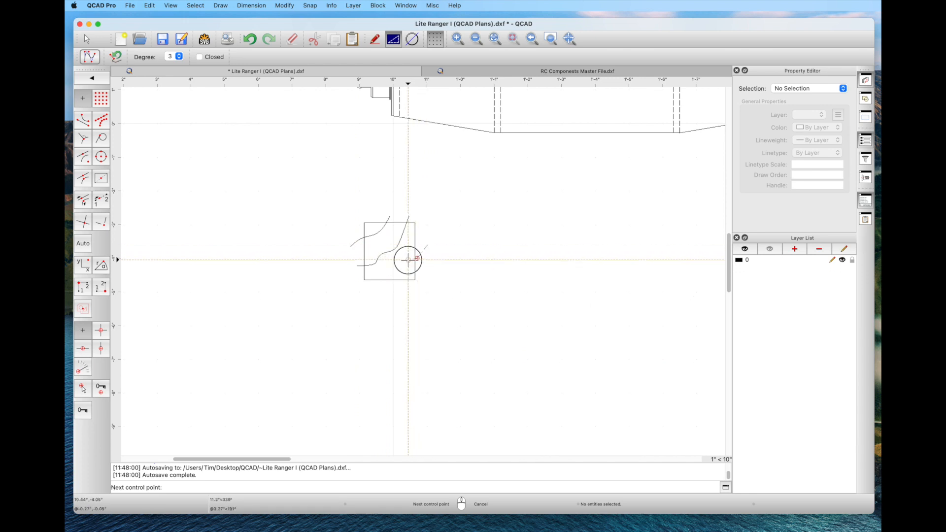
{"action": "left_click", "coordinate": [408, 270]}
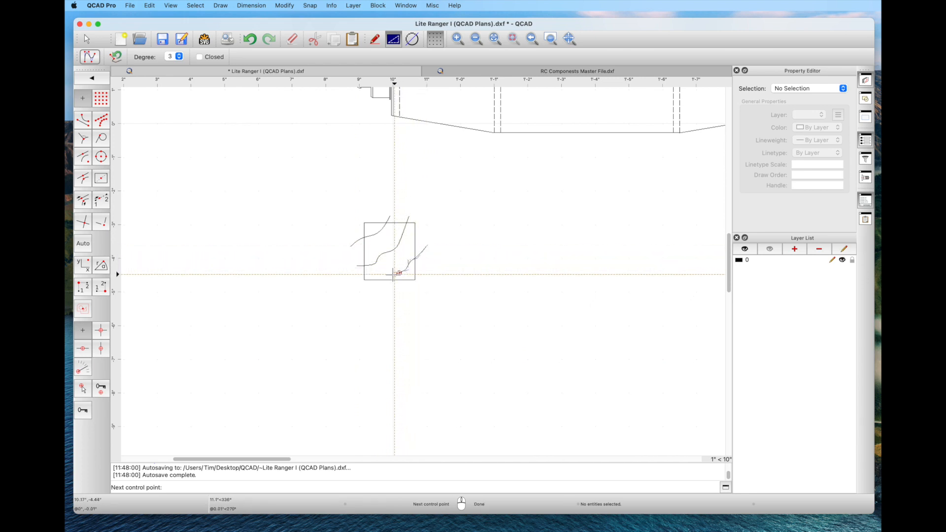
{"action": "left_click", "coordinate": [388, 277]}
{"action": "left_click", "coordinate": [376, 292]}
{"action": "right_click", "coordinate": [377, 292]}
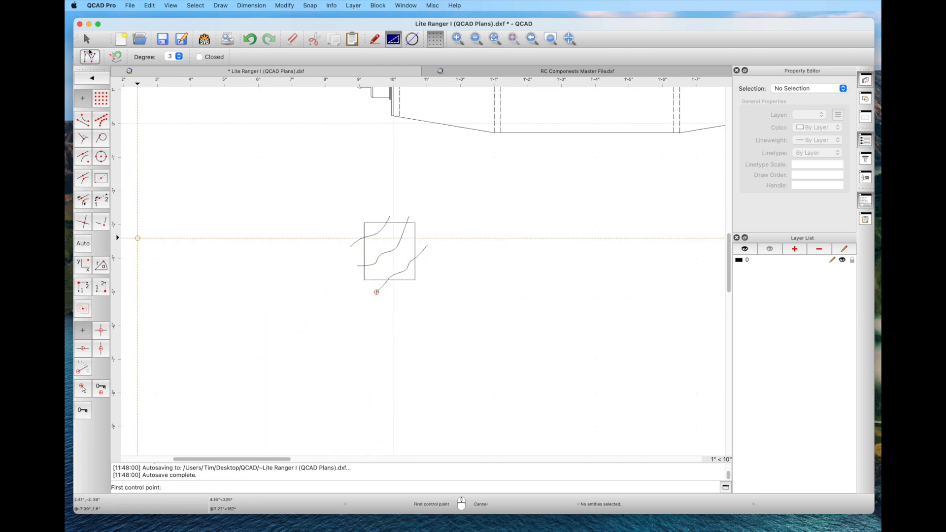
Step: Break out and remove the ends of the grain splines that extend beyond the firewall rectangle
{"action": "left_click", "coordinate": [86, 44]}
{"action": "left_click", "coordinate": [81, 218]}
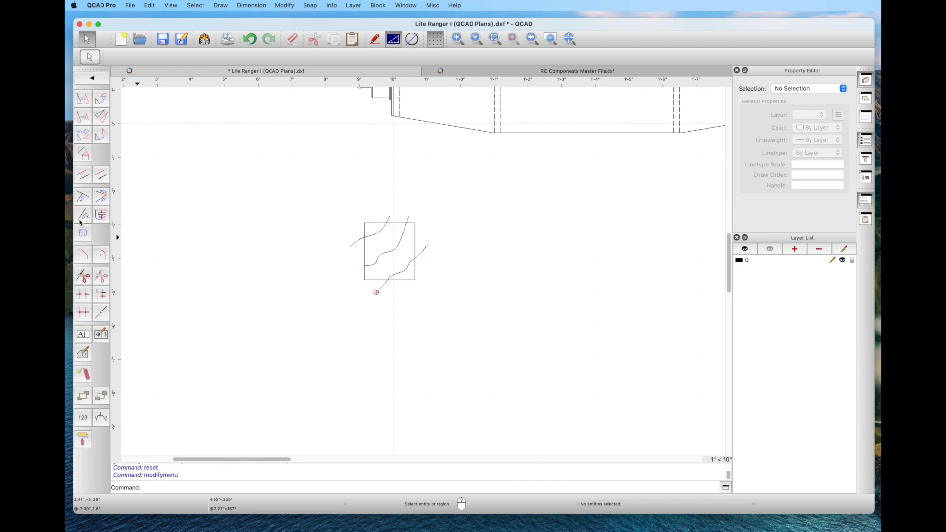
{"action": "left_click", "coordinate": [83, 295]}
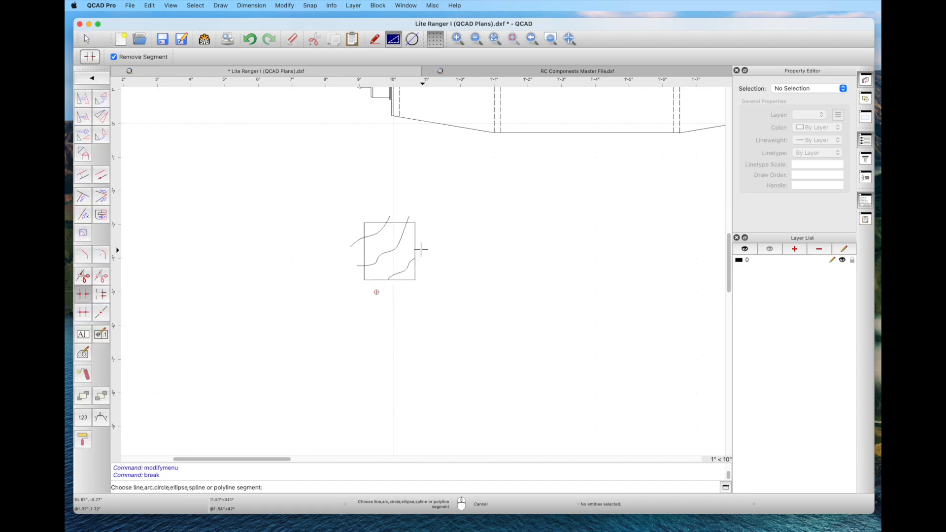
{"action": "left_click", "coordinate": [398, 214]}
{"action": "left_click", "coordinate": [388, 218]}
{"action": "left_click", "coordinate": [359, 265]}
{"action": "left_click", "coordinate": [86, 39]}
Step: Add a leader with an arrowhead at the firewall rectangle's right edge, angled upward and ending in a horizontal segment
{"action": "scroll", "coordinate": [292, 189], "scroll_direction": "up", "scroll_amount": 3}
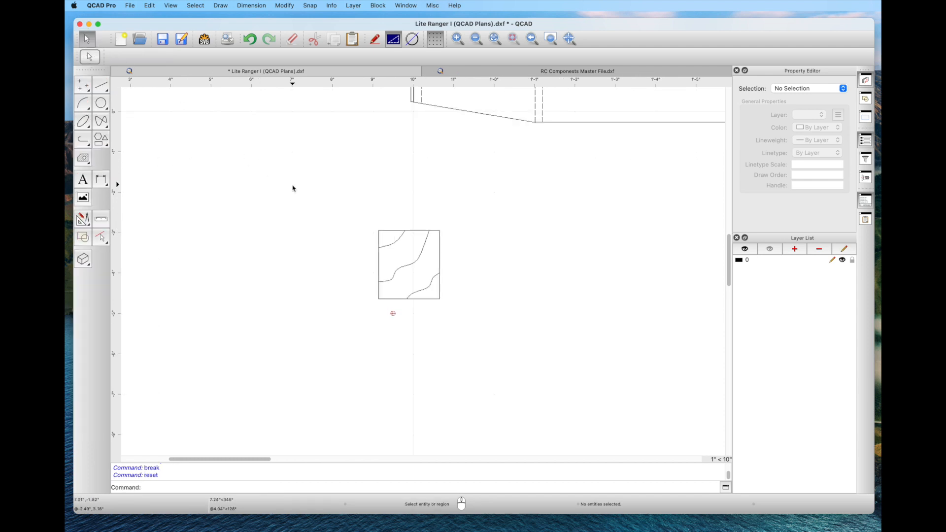
{"action": "scroll", "coordinate": [292, 188], "scroll_direction": "down", "scroll_amount": 5}
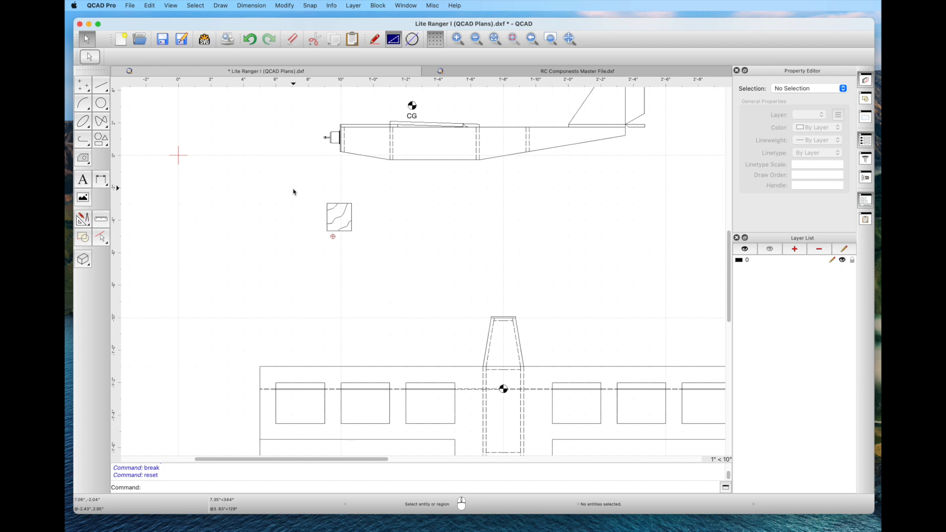
{"action": "scroll", "coordinate": [385, 239], "scroll_direction": "up", "scroll_amount": 1}
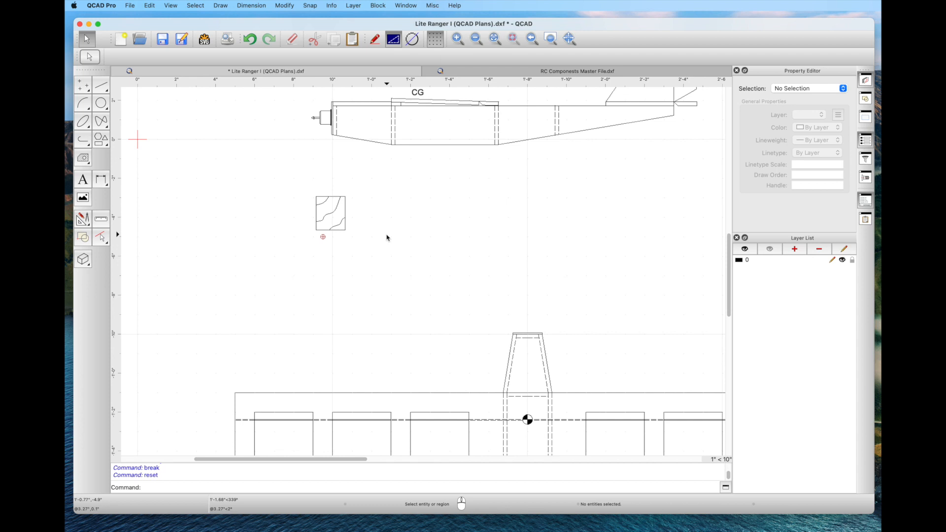
{"action": "left_click", "coordinate": [81, 219]}
{"action": "left_click", "coordinate": [101, 159]}
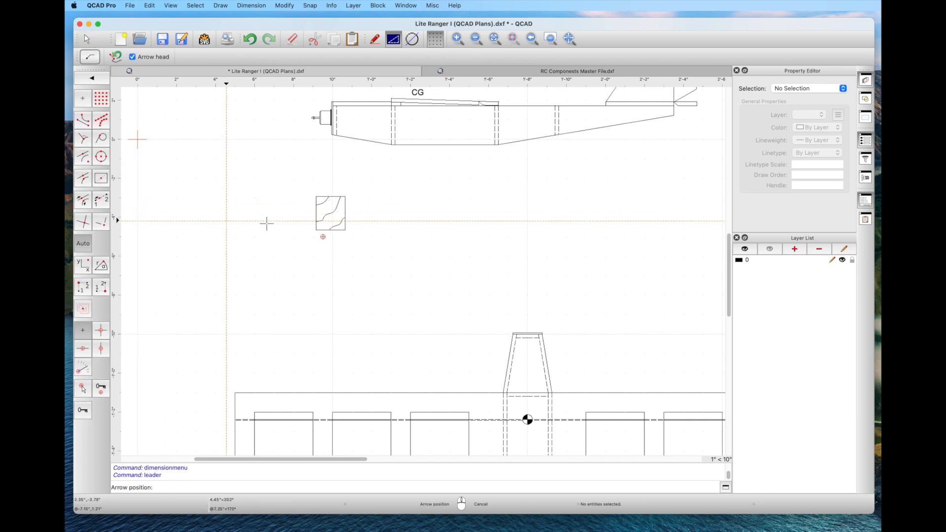
{"action": "left_click", "coordinate": [345, 207]}
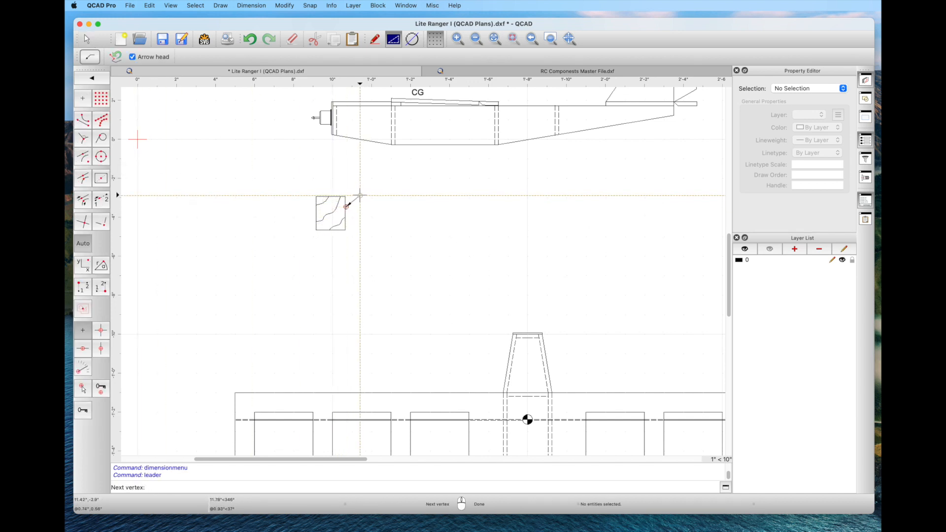
{"action": "left_click", "coordinate": [360, 195]}
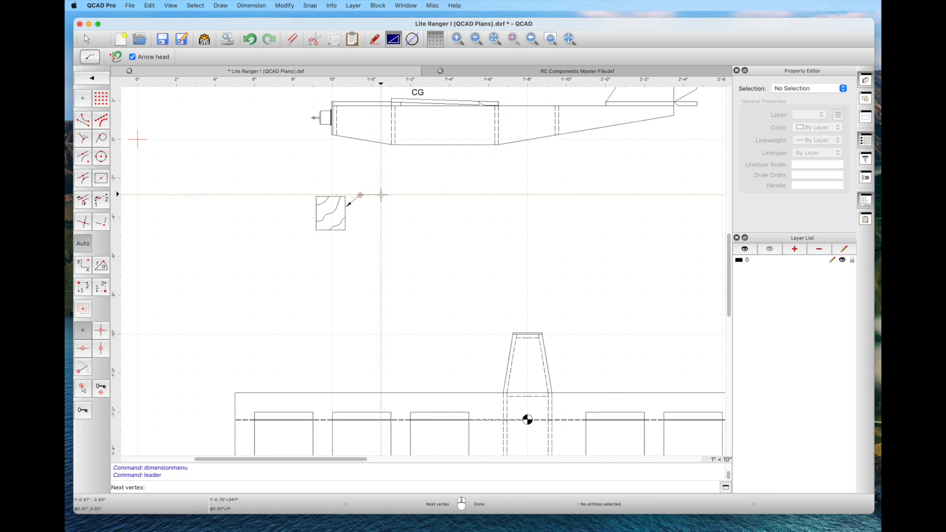
{"action": "left_click", "coordinate": [381, 195]}
{"action": "right_click", "coordinate": [380, 195]}
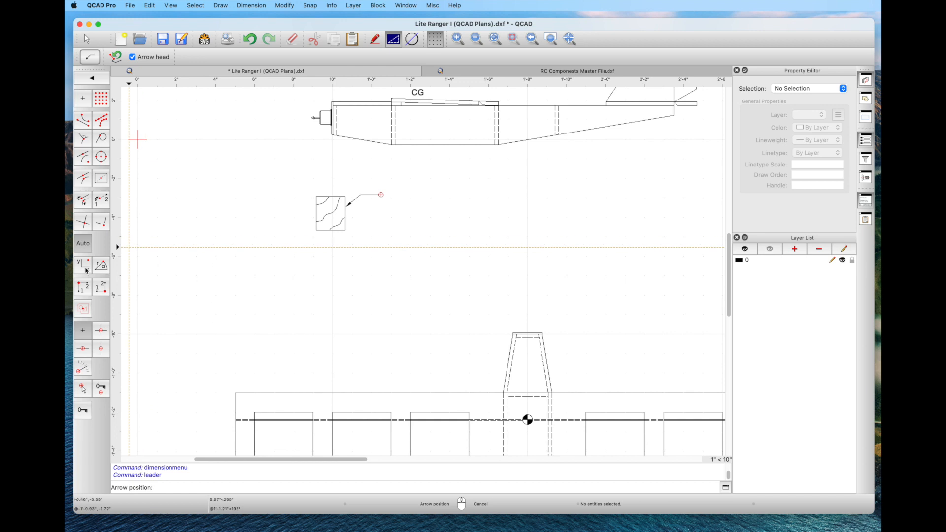
{"action": "left_click", "coordinate": [87, 42]}
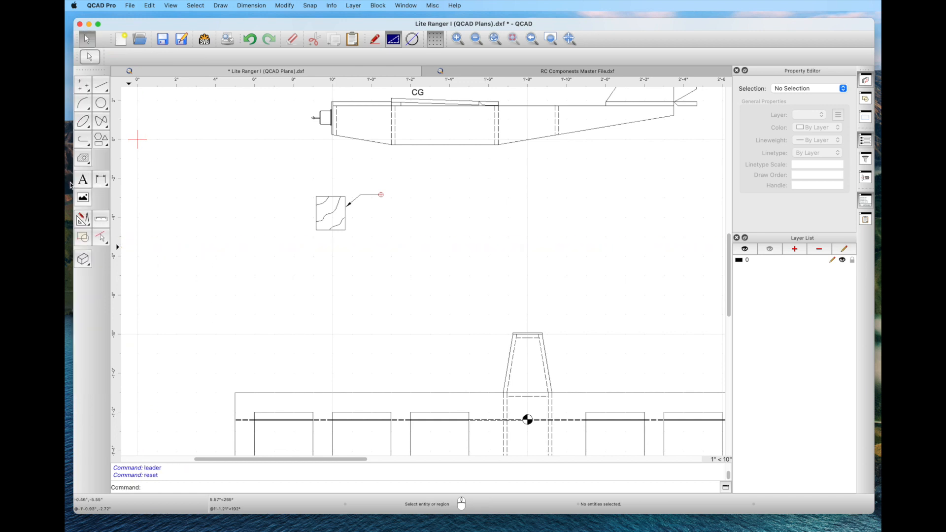
Step: Label the leader's end with the Arial text FIREWALL (1/16" PLY), 0.3 high, and save the drawing
{"action": "left_click", "coordinate": [83, 179]}
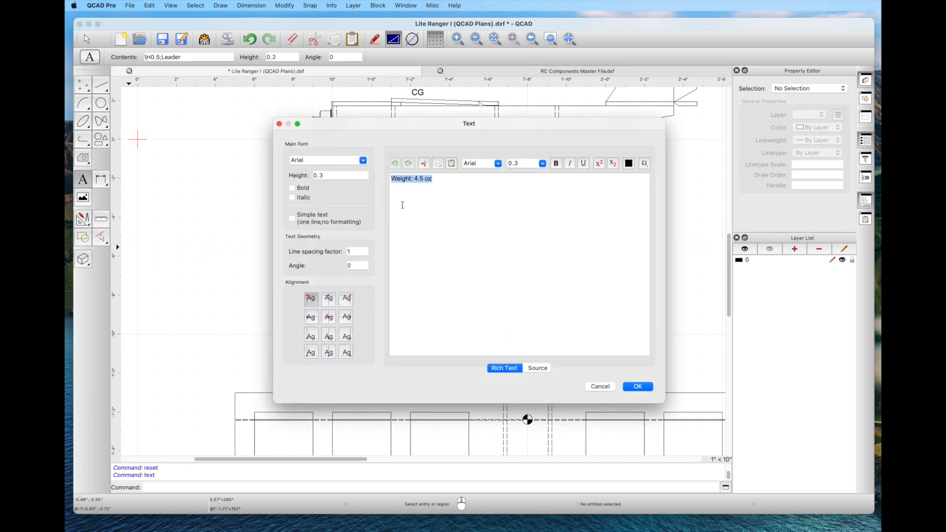
{"action": "type", "text": "FIREWALL (1/16\" PLY"}
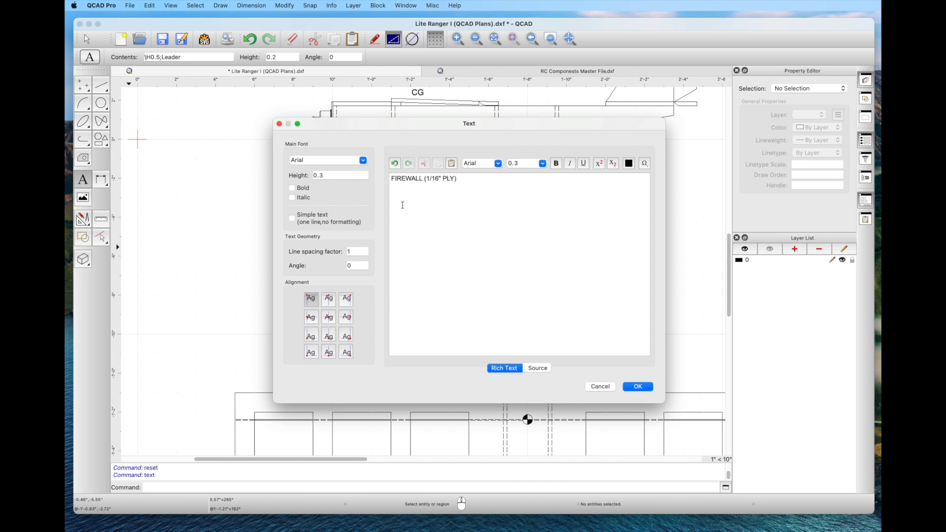
{"action": "left_click", "coordinate": [639, 387]}
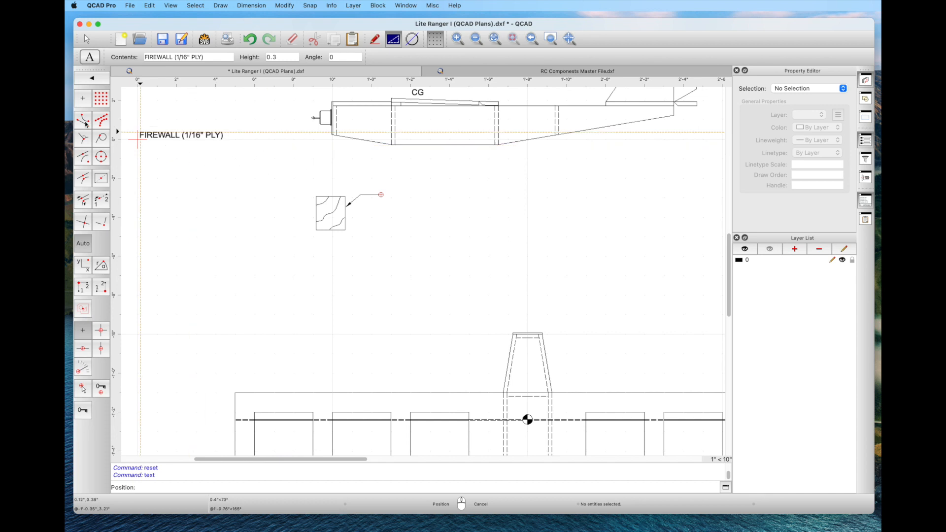
{"action": "left_click", "coordinate": [82, 98]}
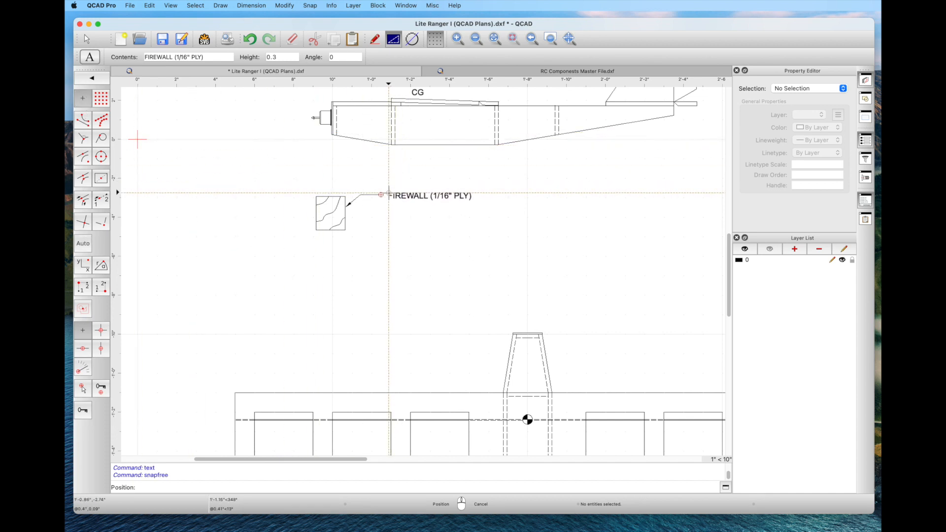
{"action": "left_click", "coordinate": [389, 193]}
{"action": "right_click", "coordinate": [403, 282]}
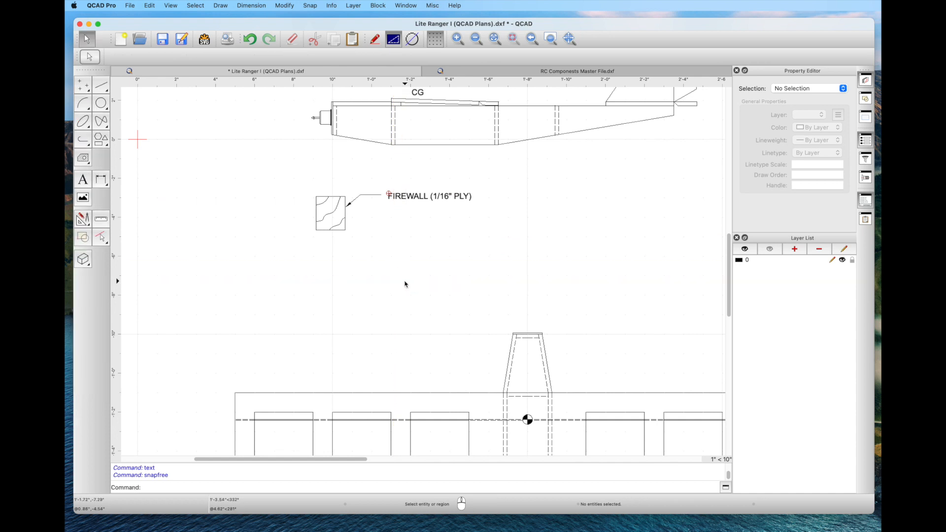
{"action": "left_click", "coordinate": [163, 39]}
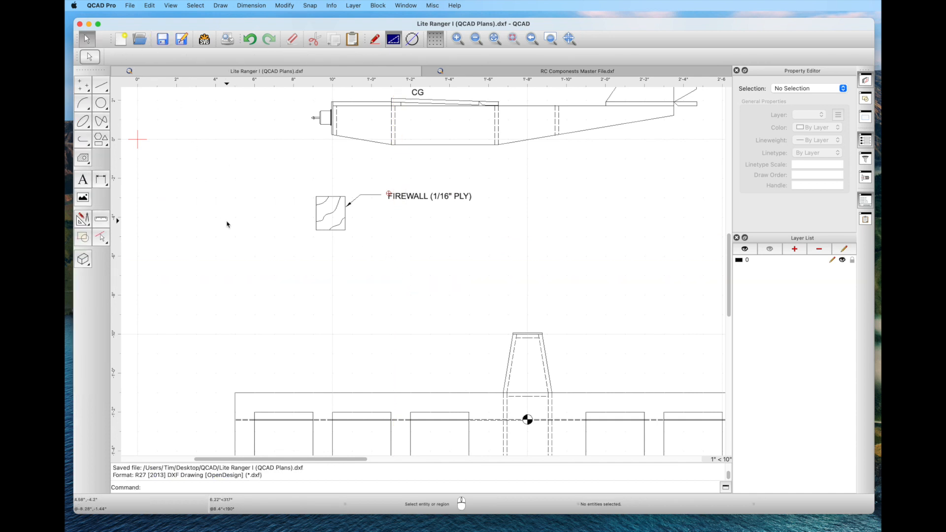
Step: Copy both side views, the ruler, the firewall part and the undimensioned top view together
{"action": "scroll", "coordinate": [227, 224], "scroll_direction": "up", "scroll_amount": 2}
{"action": "scroll", "coordinate": [228, 224], "scroll_direction": "down", "scroll_amount": 6}
{"action": "scroll", "coordinate": [230, 223], "scroll_direction": "down", "scroll_amount": 3}
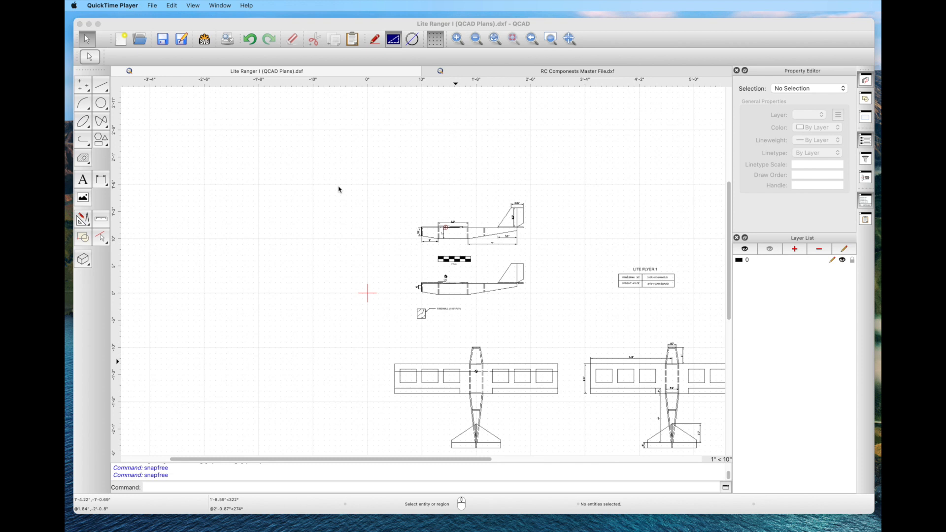
{"action": "left_click_drag", "start_coordinate": [338, 189], "coordinate": [580, 458]}
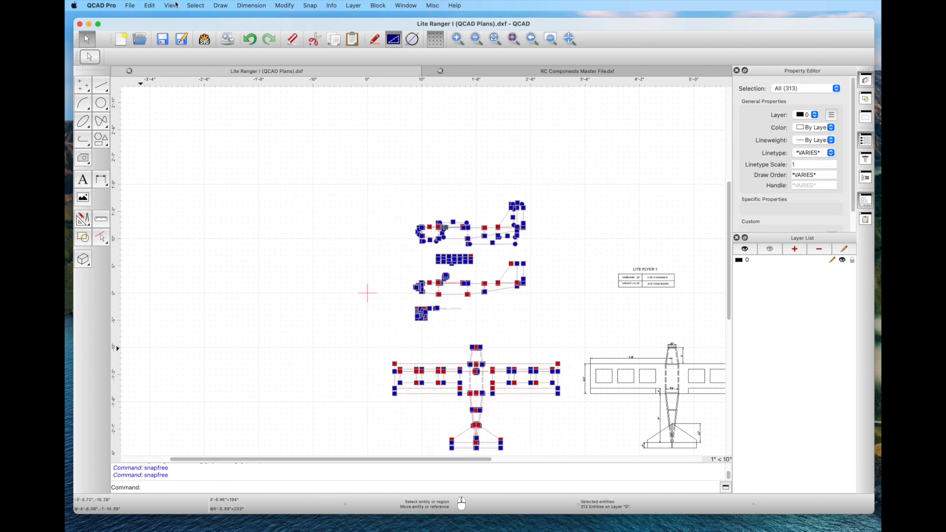
{"action": "left_click", "coordinate": [150, 6]}
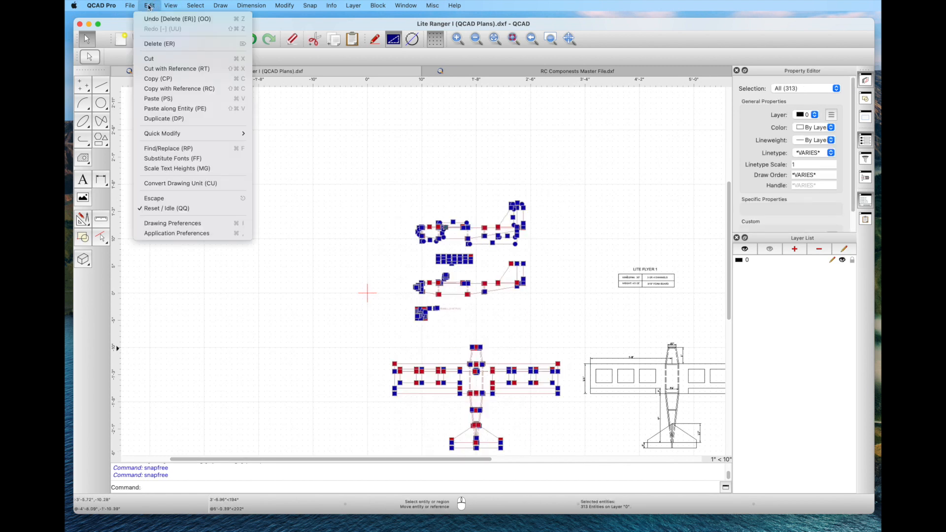
{"action": "left_click", "coordinate": [156, 79]}
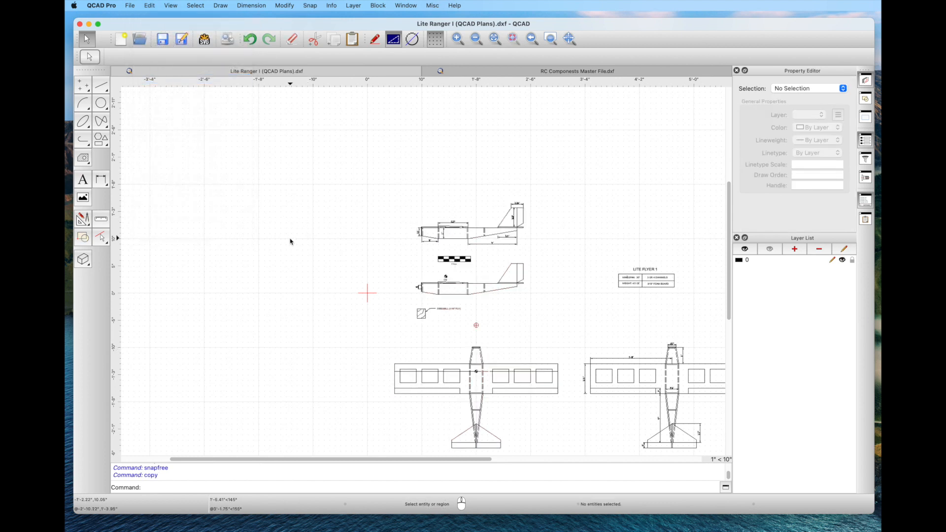
Step: Paste the copied views in the empty area left of the origin and delete the pasted dimensioned side view
{"action": "mouse_move", "coordinate": [290, 242]}
{"action": "middle_mouse_down"}
{"action": "mouse_move", "coordinate": [391, 226]}
{"action": "mouse_move", "coordinate": [461, 230]}
{"action": "middle_mouse_up"}
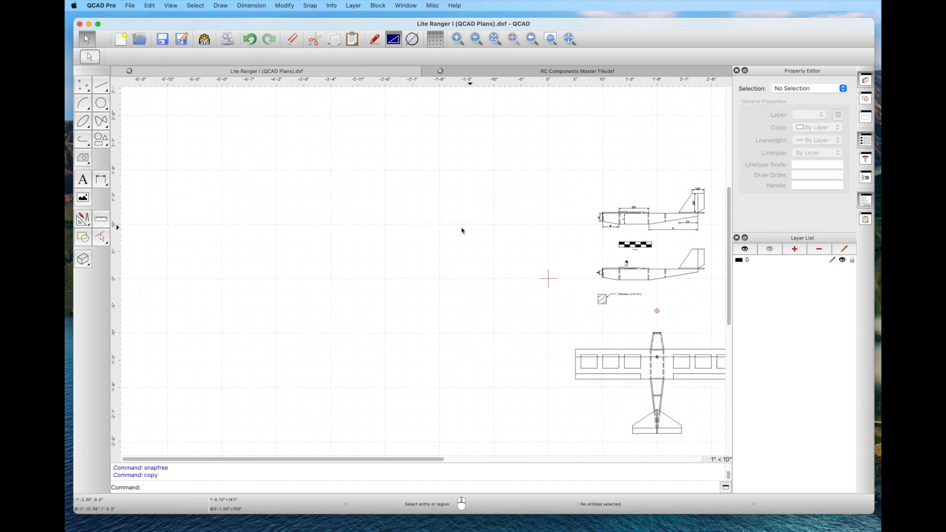
{"action": "right_click", "coordinate": [327, 218]}
{"action": "left_click", "coordinate": [337, 252]}
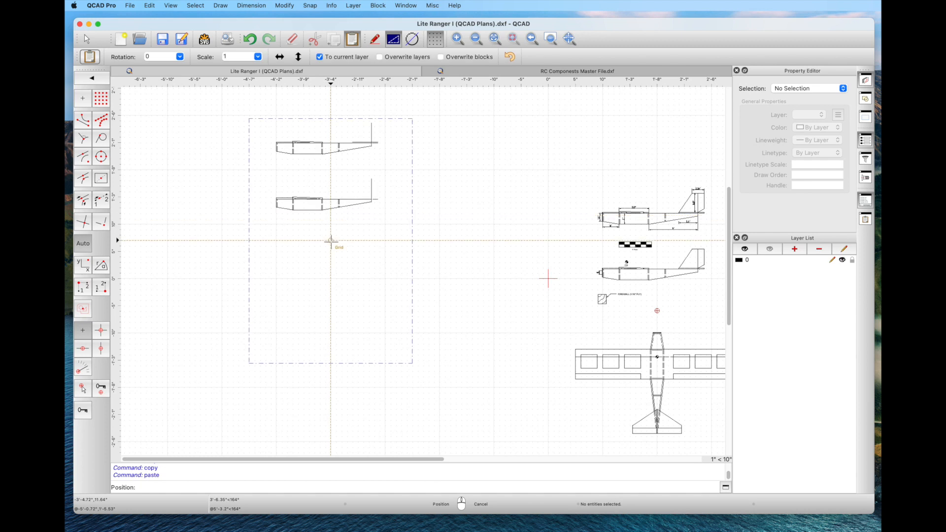
{"action": "left_click", "coordinate": [357, 316]}
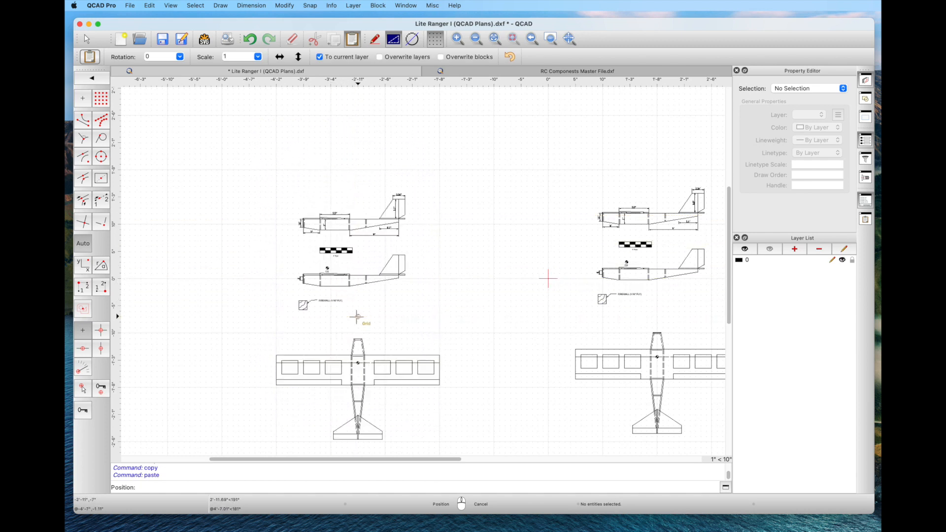
{"action": "right_click", "coordinate": [235, 319]}
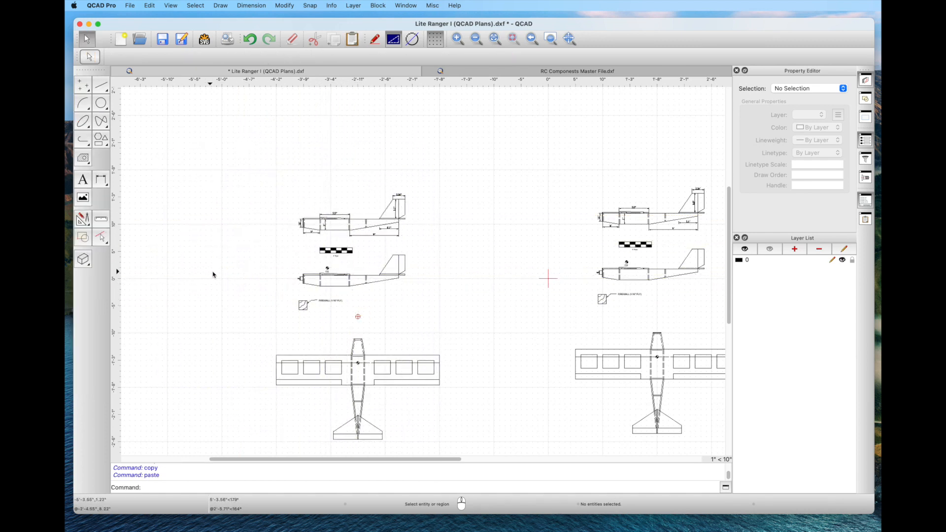
{"action": "left_click_drag", "start_coordinate": [261, 193], "coordinate": [449, 243]}
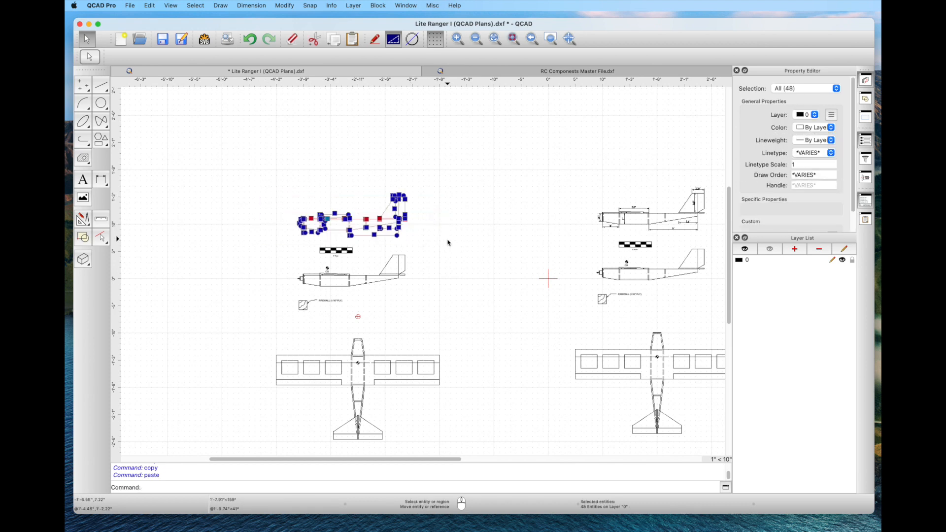
{"action": "key", "text": "Delete"}
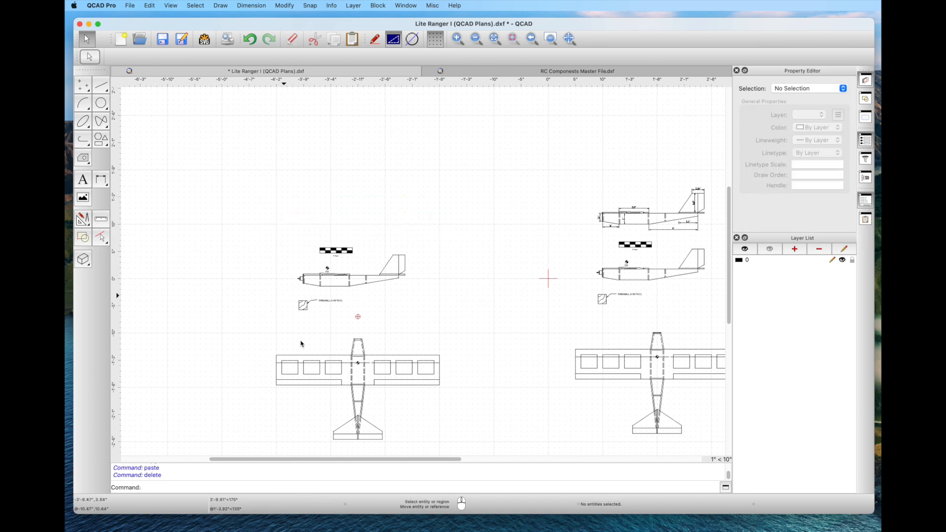
Step: Move the pasted top view up so its nose sits just below the side view, beside the firewall label
{"action": "scroll", "coordinate": [302, 346], "scroll_direction": "down", "scroll_amount": 1}
{"action": "scroll", "coordinate": [302, 347], "scroll_direction": "up", "scroll_amount": 2}
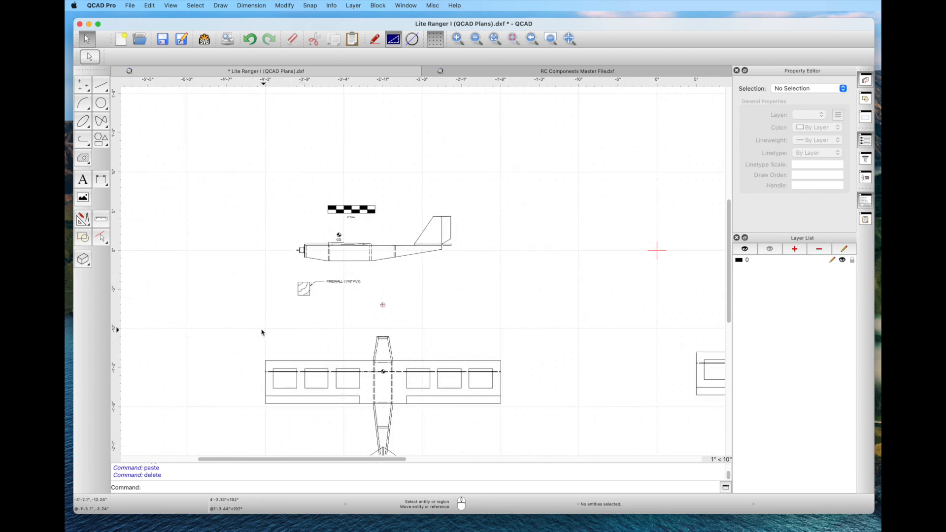
{"action": "middle_click_drag", "start_coordinate": [243, 325], "coordinate": [259, 244]}
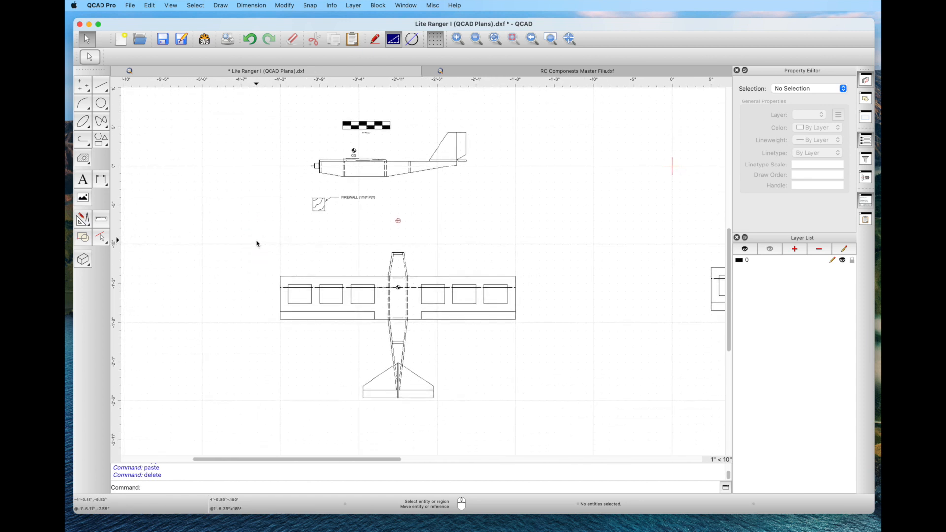
{"action": "left_click_drag", "start_coordinate": [256, 241], "coordinate": [546, 417]}
{"action": "left_click_drag", "start_coordinate": [452, 277], "coordinate": [406, 221]}
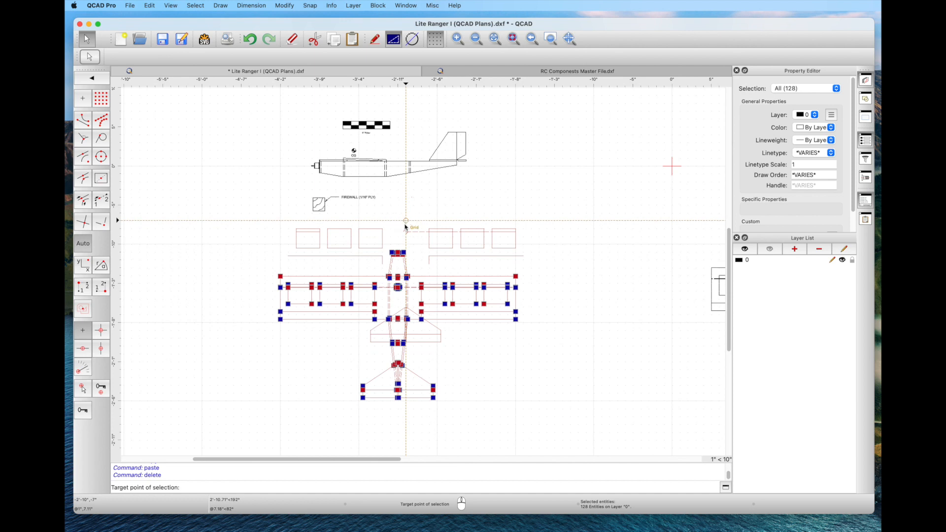
{"action": "left_click_drag", "start_coordinate": [404, 224], "coordinate": [405, 224]}
{"action": "left_click", "coordinate": [490, 319]}
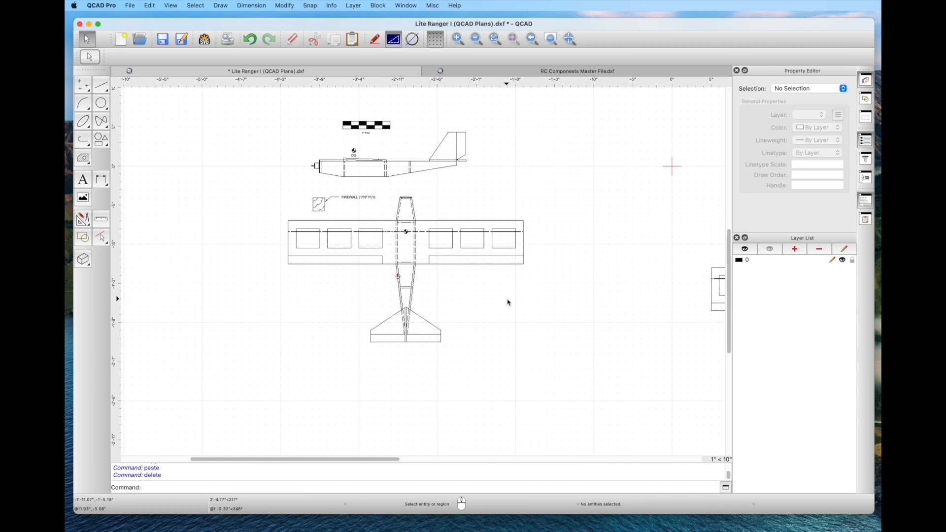
Step: Cut the pasted ruler from above the side view and paste it with free snap beneath the top view's left wing
{"action": "left_click_drag", "start_coordinate": [324, 106], "coordinate": [418, 149]}
{"action": "right_click", "coordinate": [382, 127]}
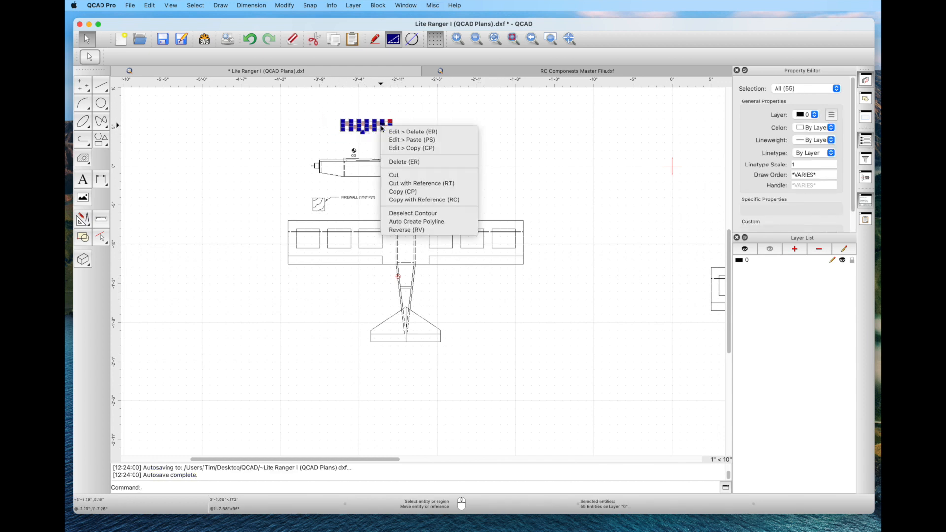
{"action": "left_click", "coordinate": [411, 175]}
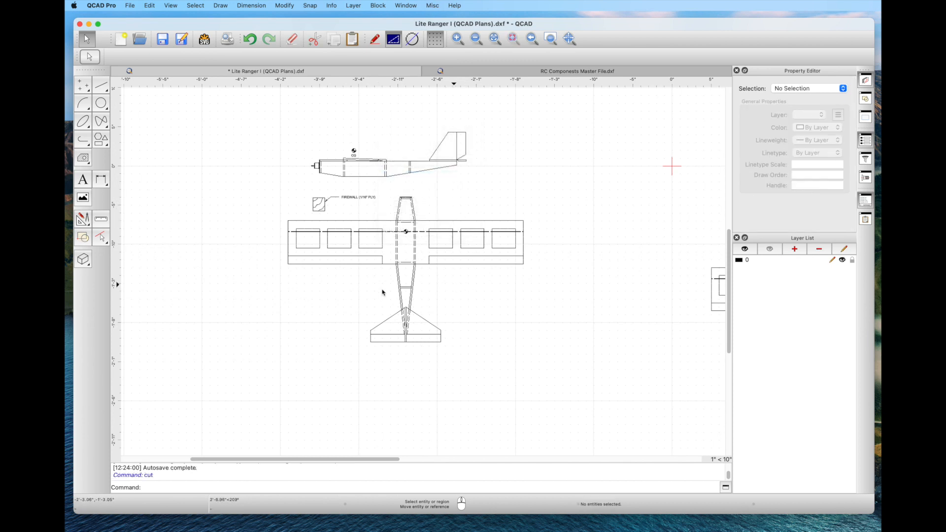
{"action": "right_click", "coordinate": [339, 284]}
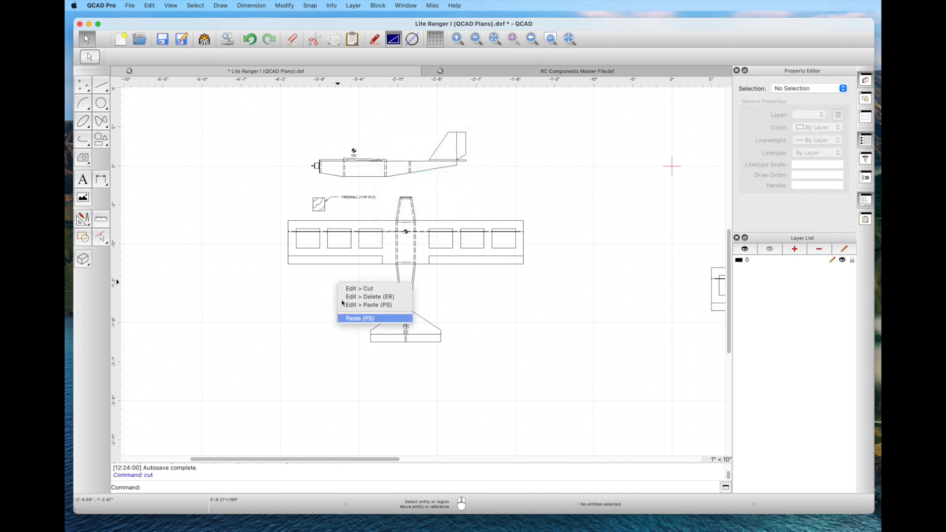
{"action": "left_click", "coordinate": [343, 304]}
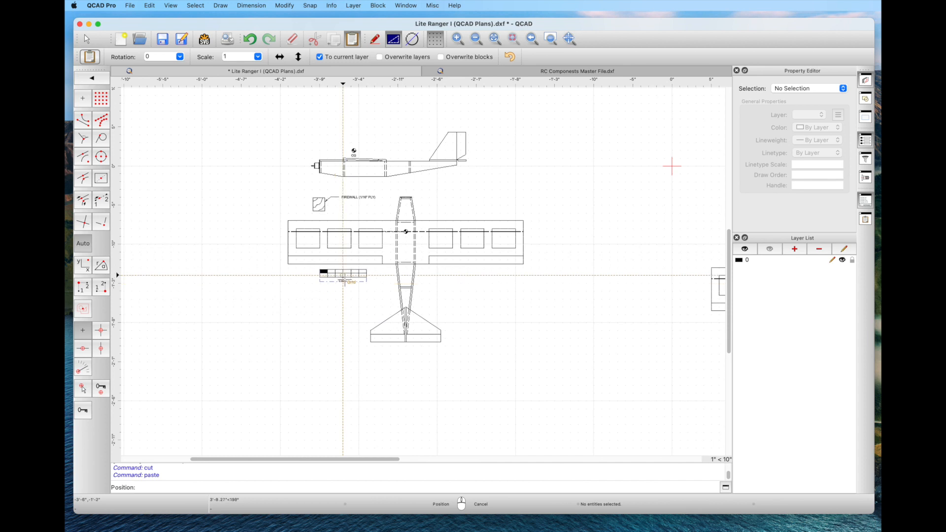
{"action": "left_click", "coordinate": [87, 99]}
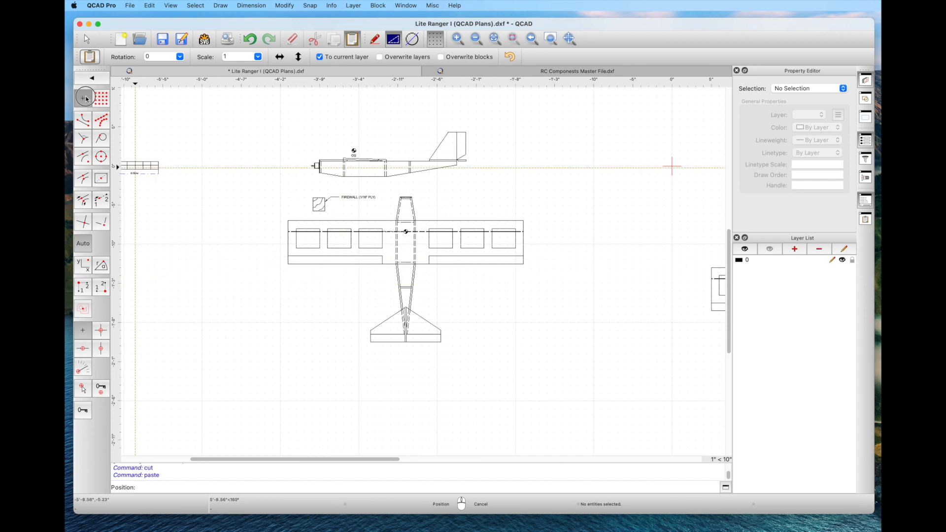
{"action": "left_click", "coordinate": [344, 279]}
{"action": "right_click", "coordinate": [338, 306]}
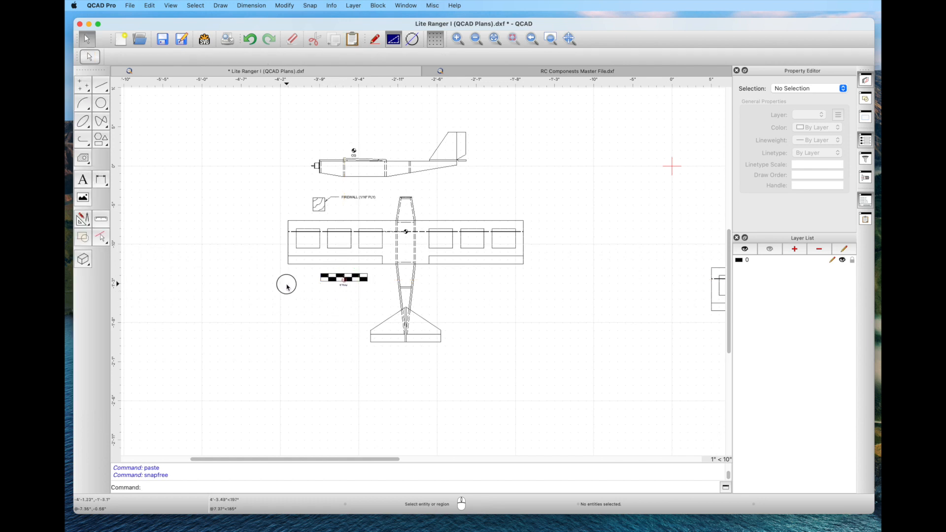
Step: Copy the LITE FLYER 1 title block and paste it with free snap beneath the pasted top view's right wing
{"action": "scroll", "coordinate": [270, 256], "scroll_direction": "down", "scroll_amount": 2}
{"action": "scroll", "coordinate": [270, 256], "scroll_direction": "down", "scroll_amount": 1}
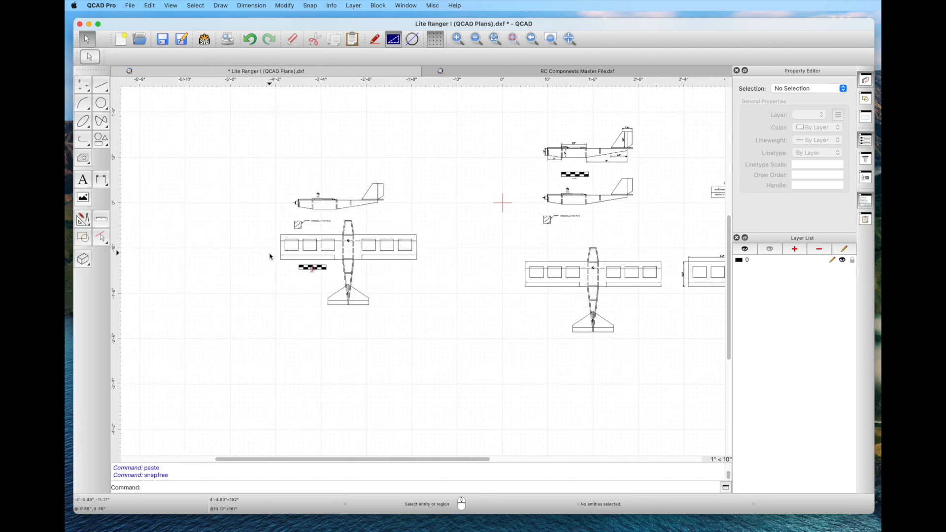
{"action": "scroll", "coordinate": [270, 256], "scroll_direction": "down", "scroll_amount": 1}
{"action": "left_click_drag", "start_coordinate": [558, 192], "coordinate": [636, 227]}
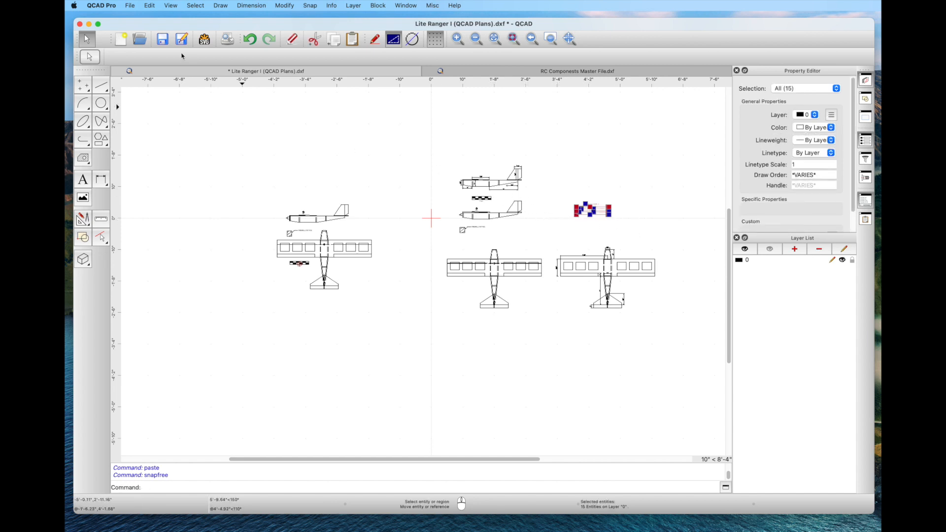
{"action": "left_click", "coordinate": [151, 6]}
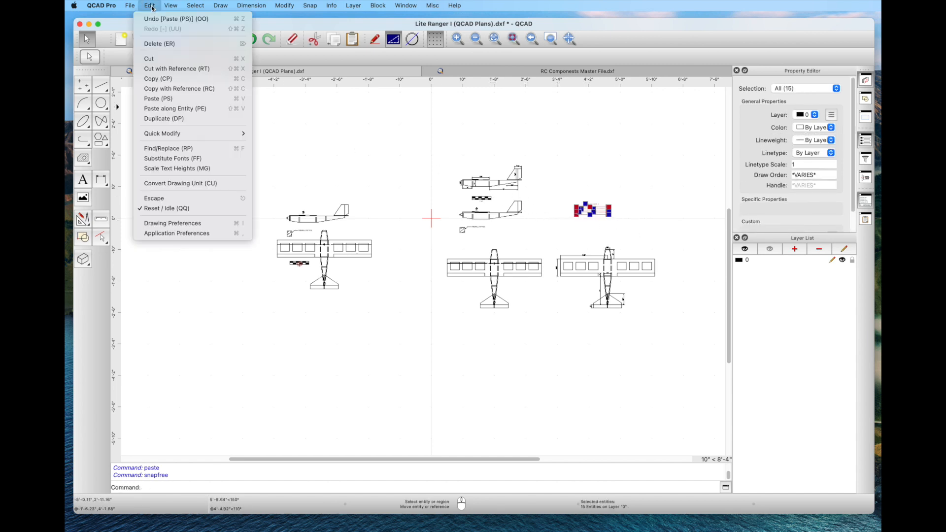
{"action": "left_click", "coordinate": [158, 78]}
{"action": "scroll", "coordinate": [250, 291], "scroll_direction": "up", "scroll_amount": 2}
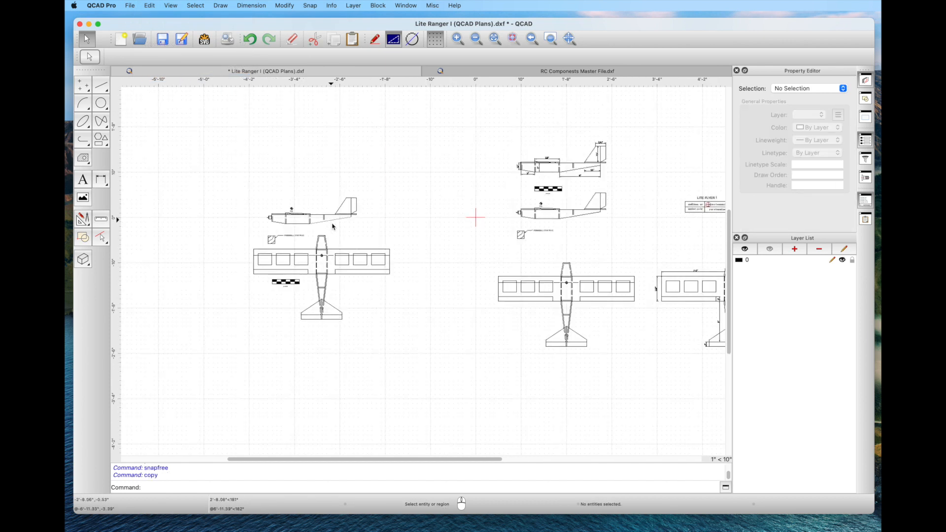
{"action": "right_click", "coordinate": [367, 294]}
{"action": "left_click", "coordinate": [375, 325]}
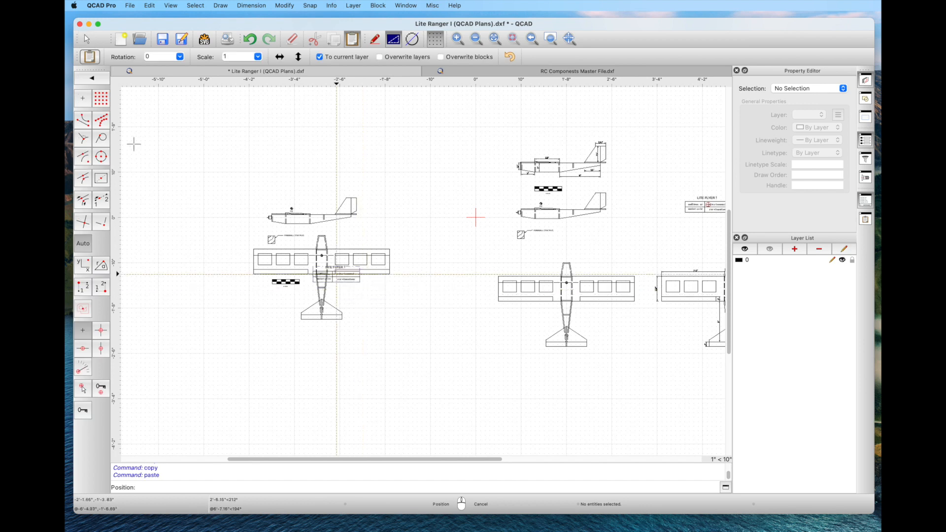
{"action": "left_click", "coordinate": [82, 98]}
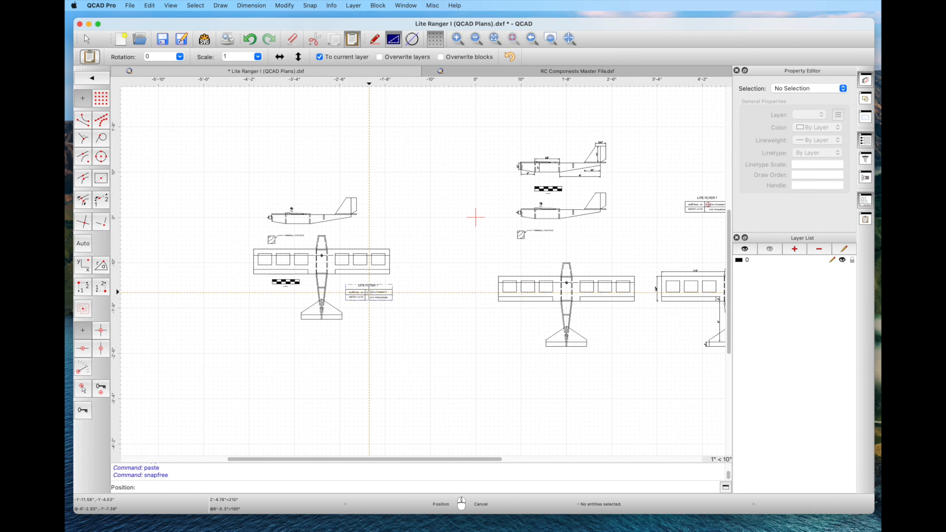
{"action": "left_click", "coordinate": [369, 293]}
{"action": "key", "text": "Escape"}
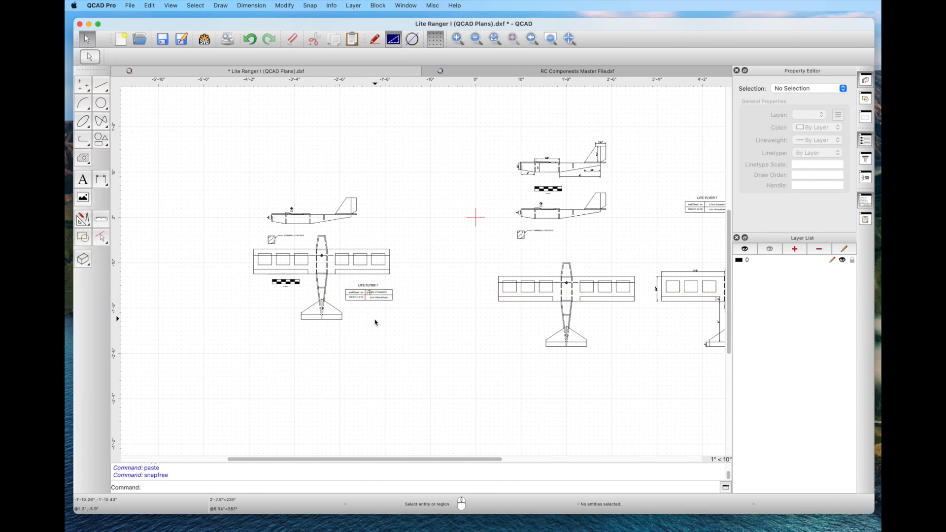
Step: Save the drawing with the compactly arranged copy of the plans
{"action": "scroll", "coordinate": [375, 322], "scroll_direction": "up", "scroll_amount": 5}
{"action": "scroll", "coordinate": [375, 322], "scroll_direction": "down", "scroll_amount": 3}
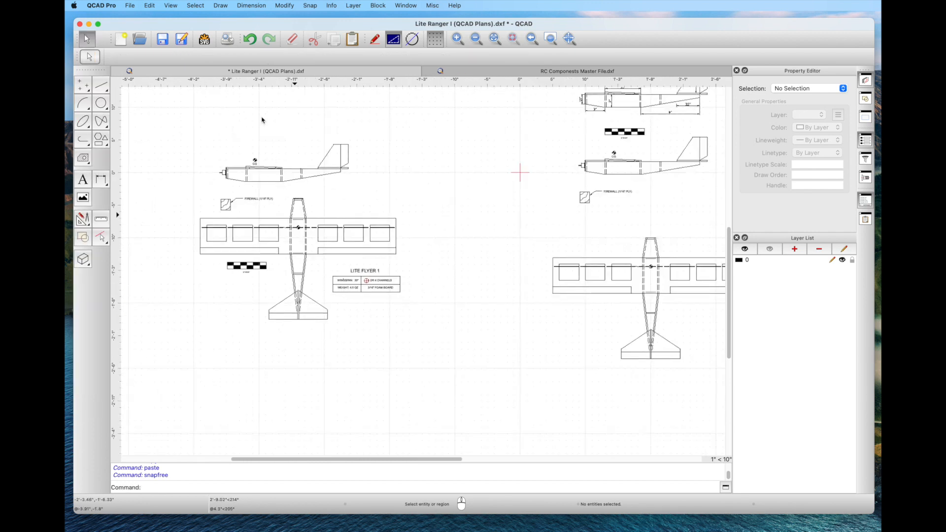
{"action": "left_click", "coordinate": [163, 39]}
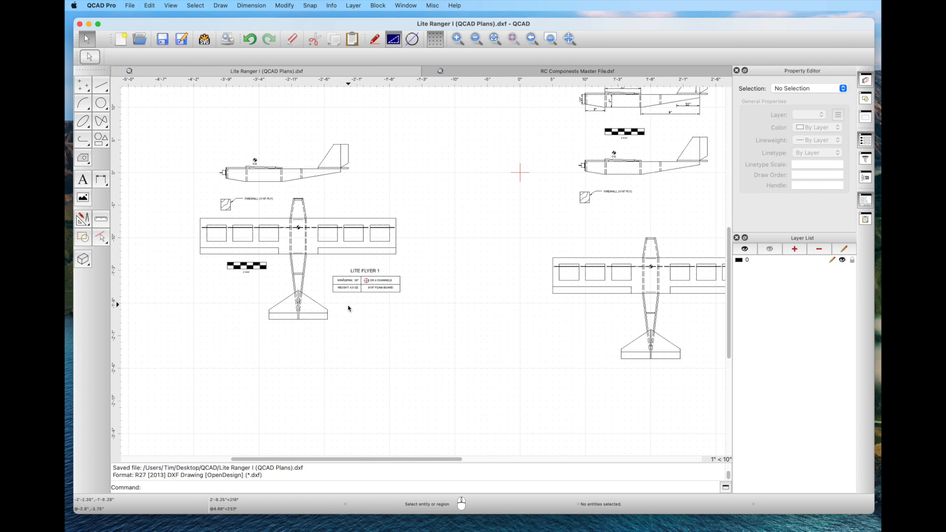
Step: Draw a border rectangle about 3'-7" wide and 2'-10" high around the arranged copy of the plans
{"action": "scroll", "coordinate": [323, 261], "scroll_direction": "down", "scroll_amount": 2}
{"action": "middle_click_drag", "start_coordinate": [297, 338], "coordinate": [340, 319]}
{"action": "left_click", "coordinate": [100, 144]}
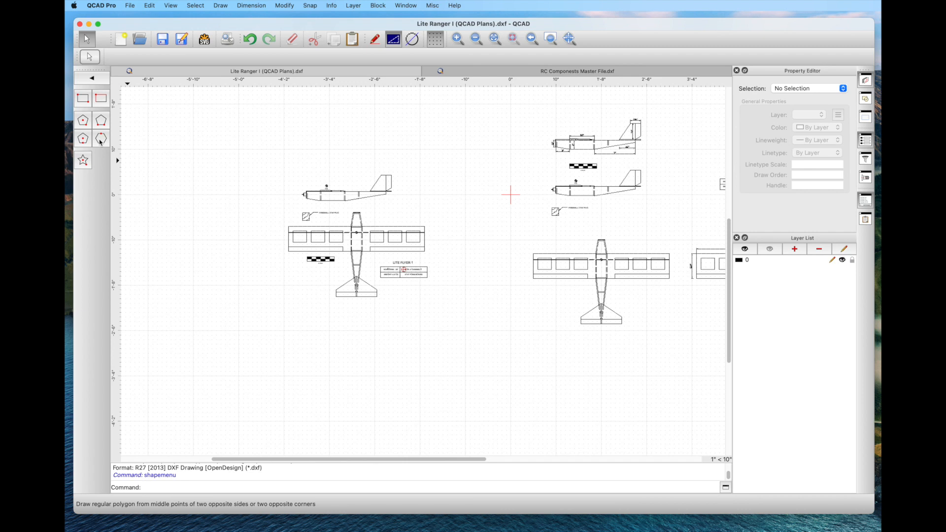
{"action": "left_click", "coordinate": [83, 98]}
{"action": "left_click", "coordinate": [263, 163]}
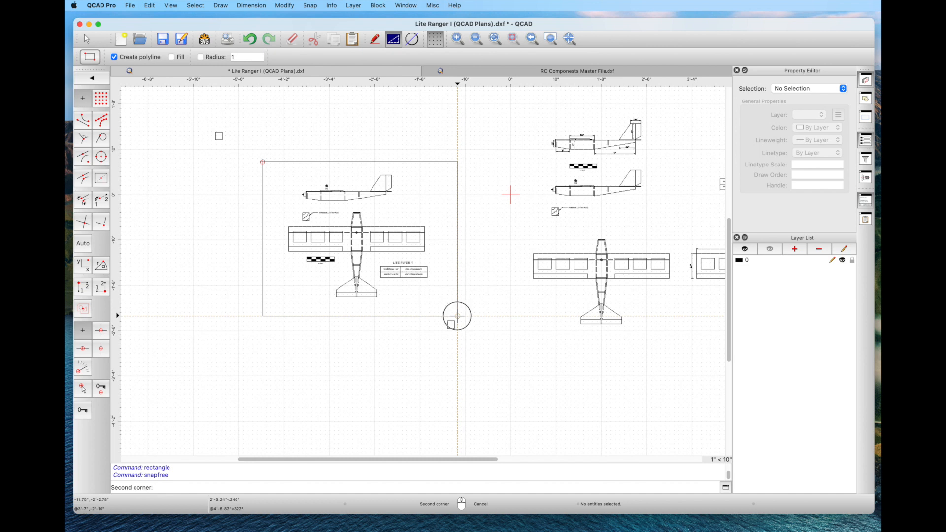
{"action": "left_click", "coordinate": [458, 316]}
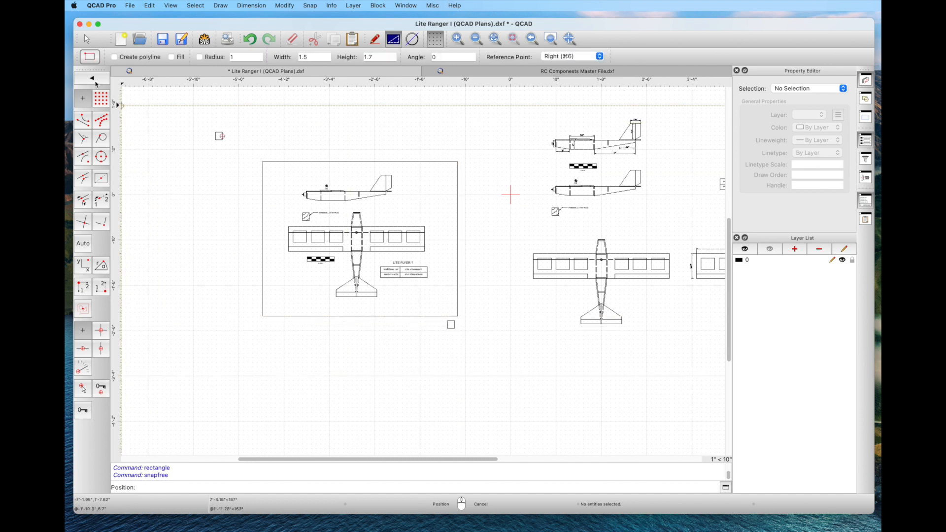
Step: Delete the small stray rectangle above the border's upper-left corner
{"action": "left_click", "coordinate": [86, 39]}
{"action": "left_click_drag", "start_coordinate": [192, 113], "coordinate": [231, 155]}
{"action": "key", "text": "Delete"}
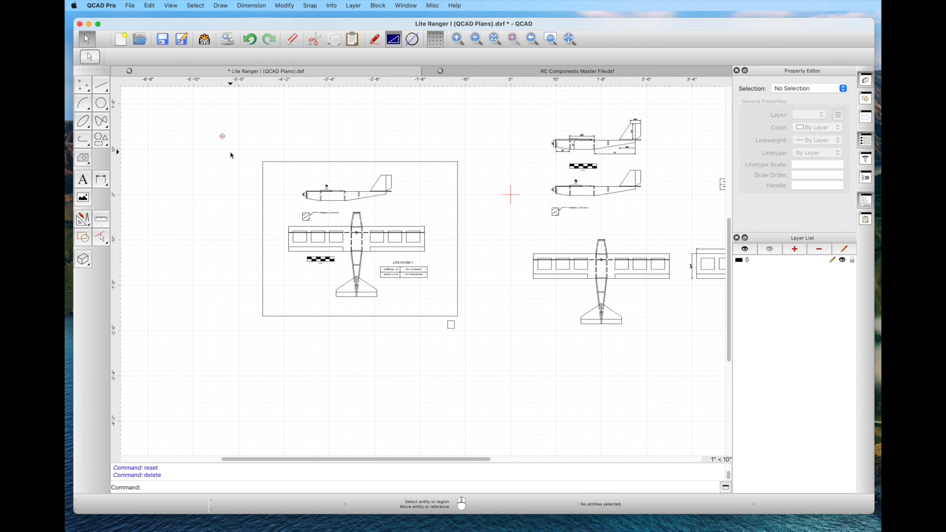
Step: Draw a parallel line at a distance of .25 along each of the four edges of the border rectangle
{"action": "left_click", "coordinate": [99, 87]}
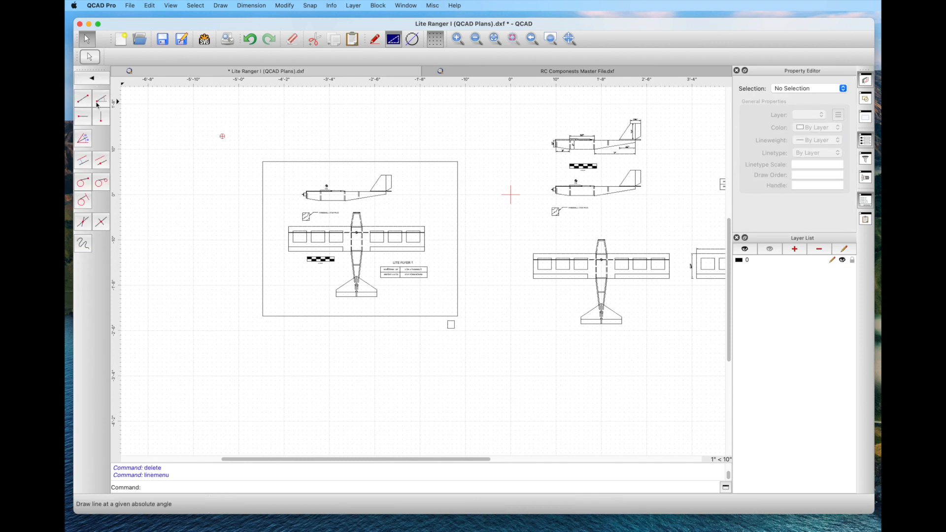
{"action": "left_click", "coordinate": [82, 160]}
{"action": "left_click", "coordinate": [250, 55]}
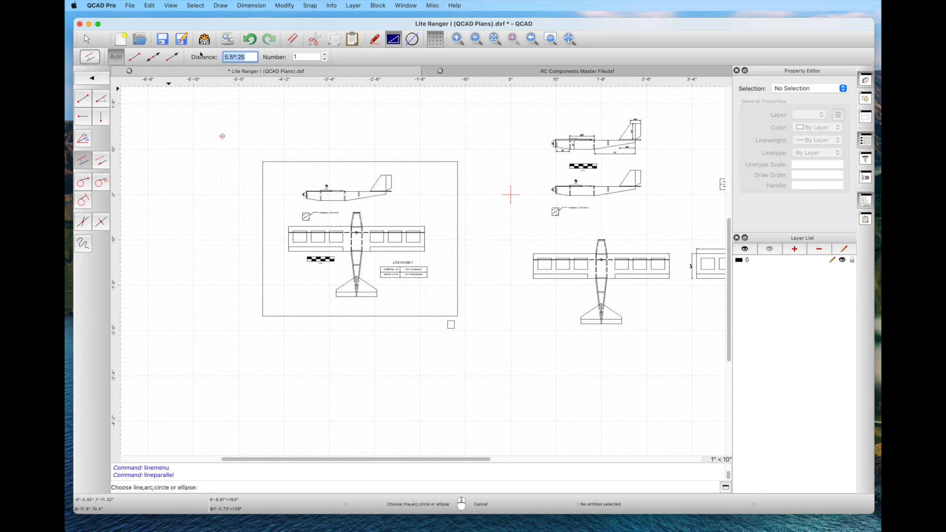
{"action": "type", "text": ".25"}
{"action": "left_click", "coordinate": [380, 162]}
{"action": "left_click", "coordinate": [264, 201]}
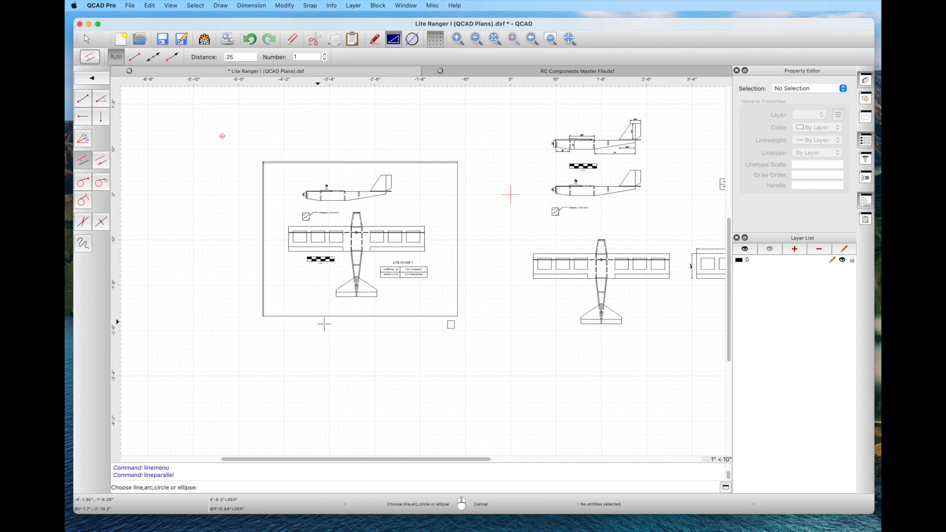
{"action": "left_click", "coordinate": [325, 321]}
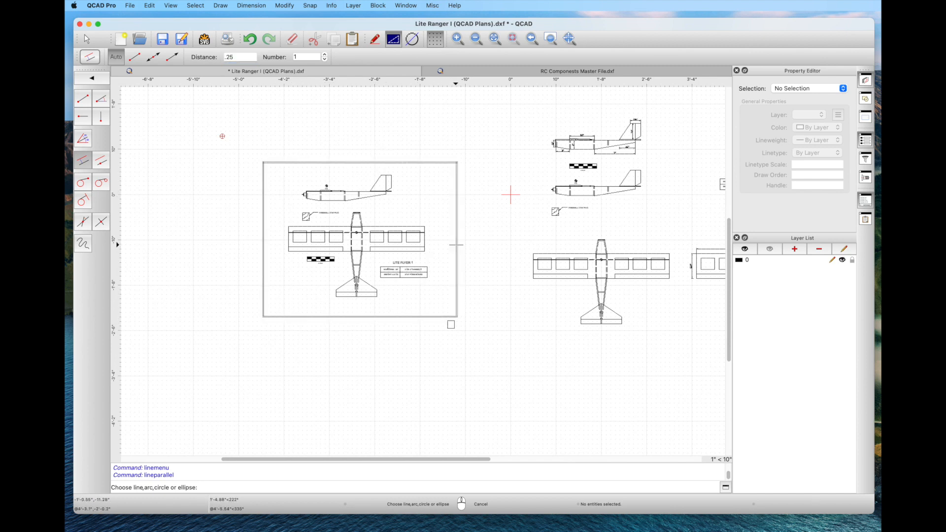
{"action": "left_click", "coordinate": [454, 245]}
{"action": "scroll", "coordinate": [340, 228], "scroll_direction": "up", "scroll_amount": 3}
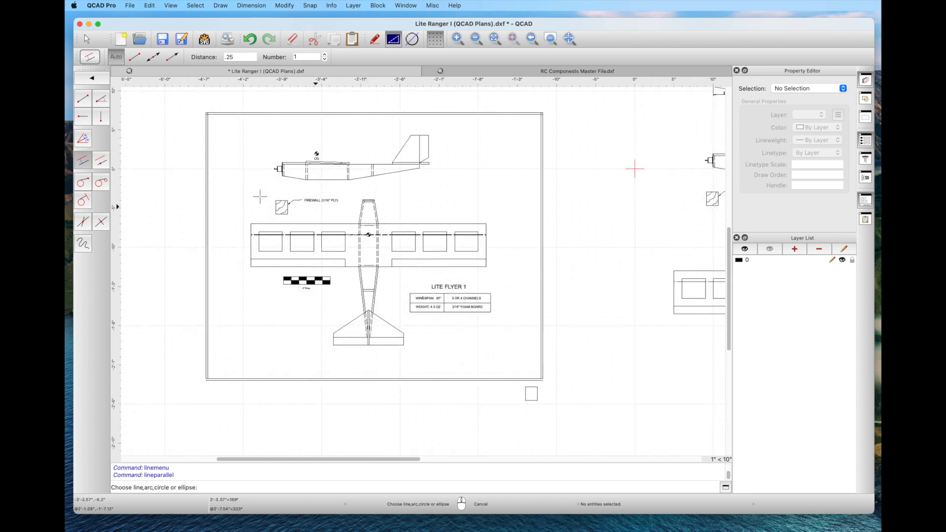
{"action": "left_click", "coordinate": [86, 39]}
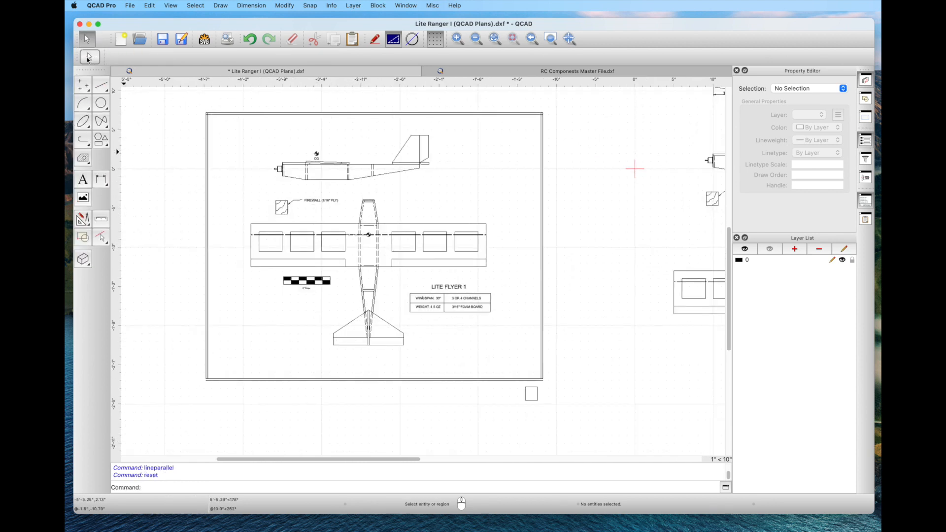
Step: Clean up the double border's corners with its bottom parallel line inside the frame, and delete the small stray square below it
{"action": "middle_click_drag", "start_coordinate": [163, 229], "coordinate": [249, 320]}
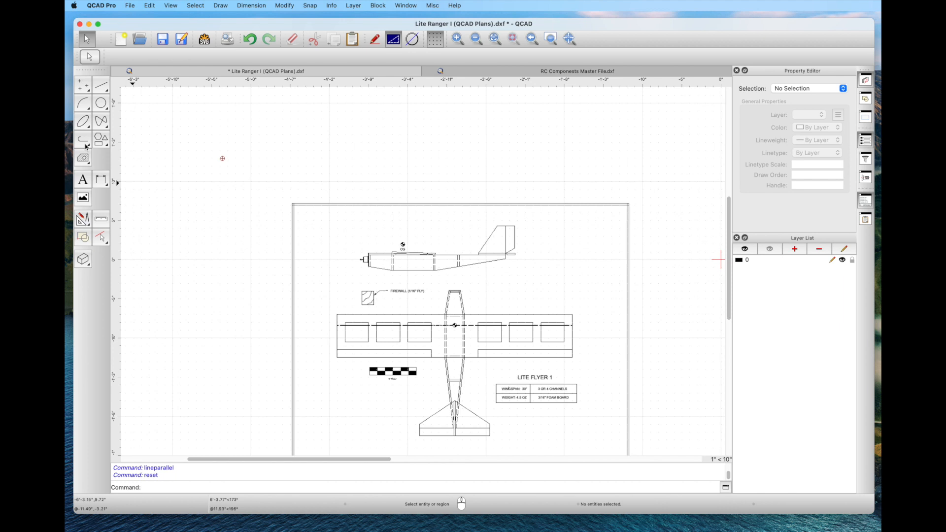
{"action": "left_click", "coordinate": [84, 218]}
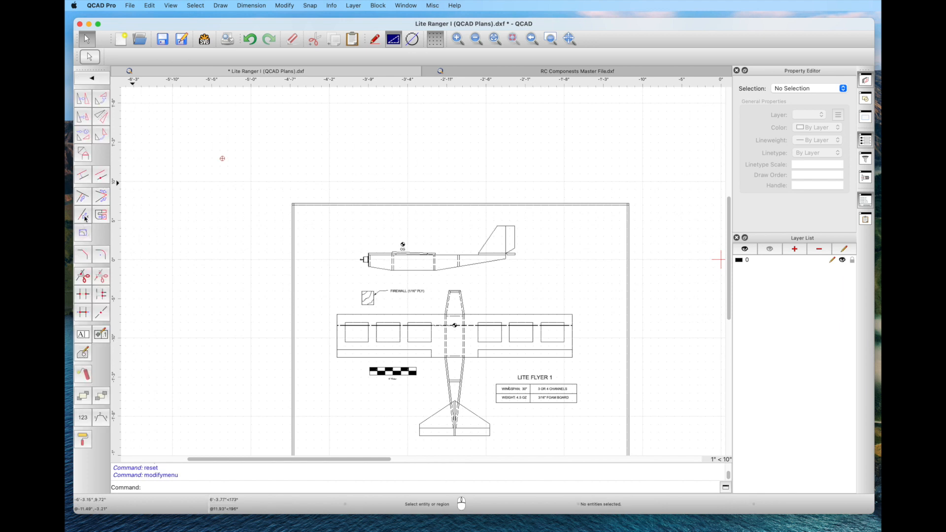
{"action": "left_click", "coordinate": [83, 294]}
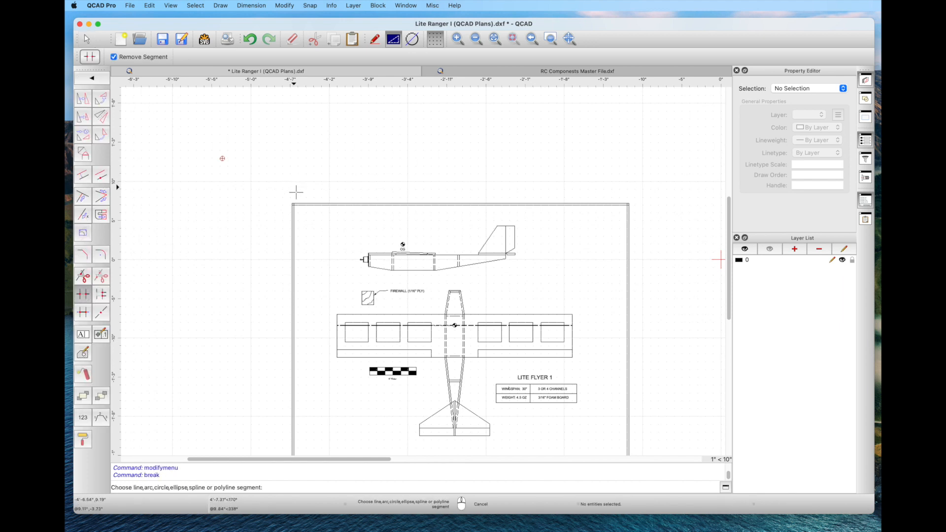
{"action": "scroll", "coordinate": [296, 192], "scroll_direction": "up", "scroll_amount": 5}
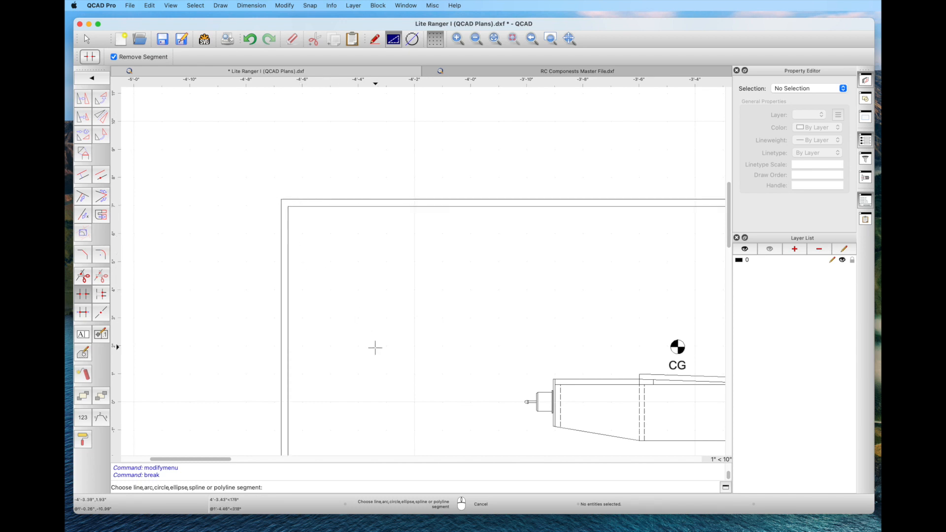
{"action": "scroll", "coordinate": [376, 345], "scroll_direction": "down", "scroll_amount": 10}
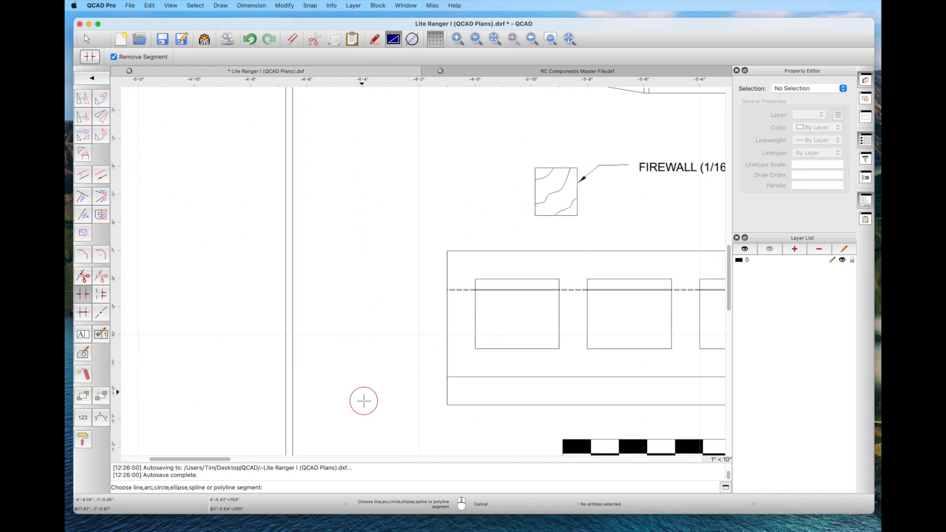
{"action": "scroll", "coordinate": [365, 405], "scroll_direction": "down", "scroll_amount": 10}
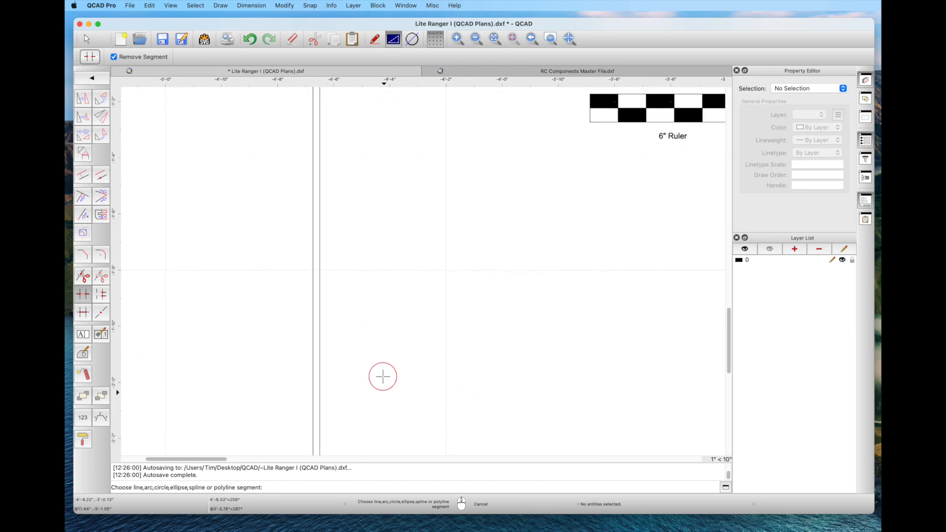
{"action": "scroll", "coordinate": [382, 387], "scroll_direction": "down", "scroll_amount": 4}
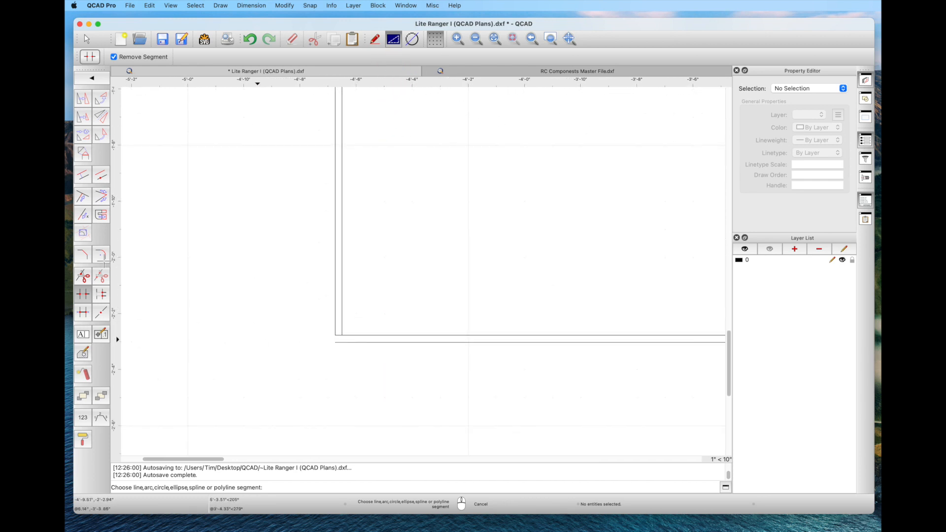
{"action": "left_click", "coordinate": [83, 175]}
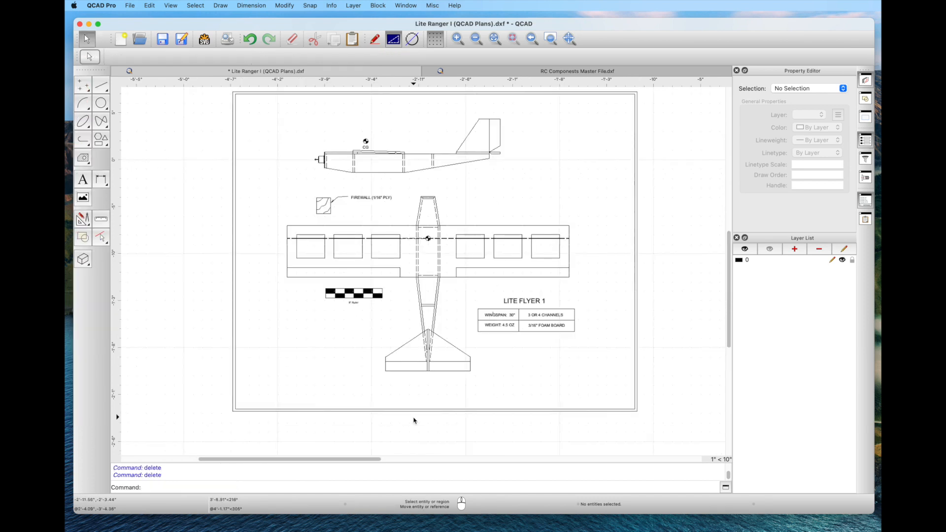
Step: Save the drawing with the double-line border around the arranged plans
{"action": "scroll", "coordinate": [413, 421], "scroll_direction": "up", "scroll_amount": 1}
{"action": "scroll", "coordinate": [413, 420], "scroll_direction": "down", "scroll_amount": 2}
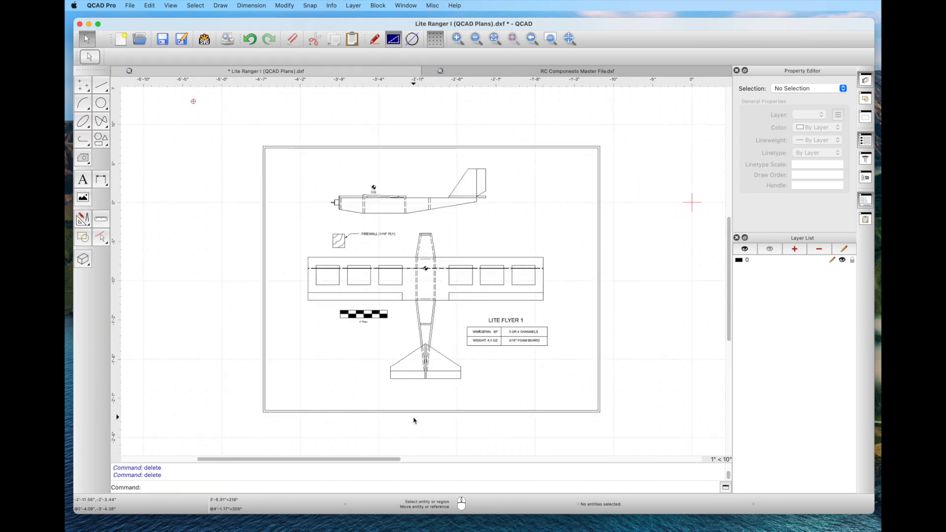
{"action": "left_click", "coordinate": [163, 39]}
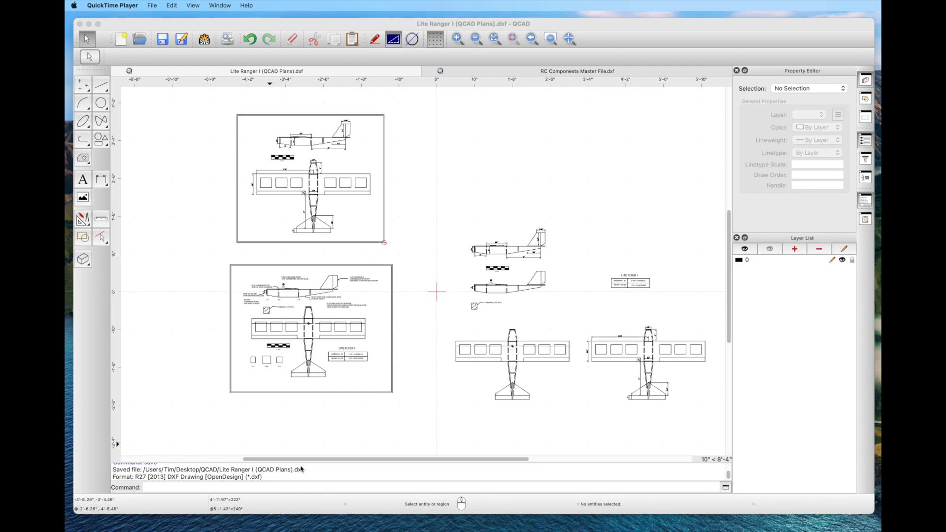
Step: Examine the finished bordered sheets, focusing on the annotated plan with its build notes, former outlines, ruler and title block
{"action": "left_click_drag", "start_coordinate": [341, 508], "coordinate": [338, 502]}
{"action": "mouse_move", "coordinate": [347, 427]}
{"action": "middle_mouse_down"}
{"action": "mouse_move", "coordinate": [272, 416]}
{"action": "mouse_move", "coordinate": [313, 422]}
{"action": "mouse_move", "coordinate": [333, 440]}
{"action": "middle_mouse_up"}
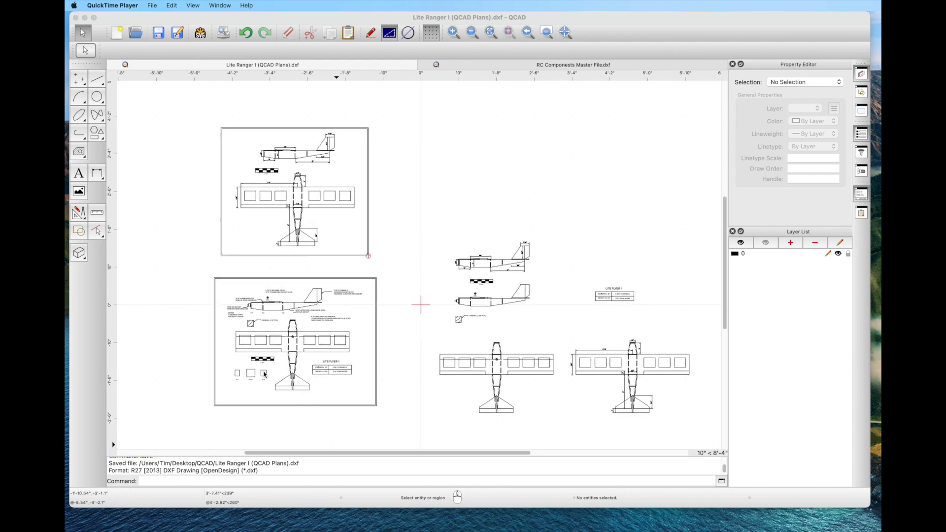
{"action": "scroll", "coordinate": [264, 375], "scroll_direction": "up", "scroll_amount": 5}
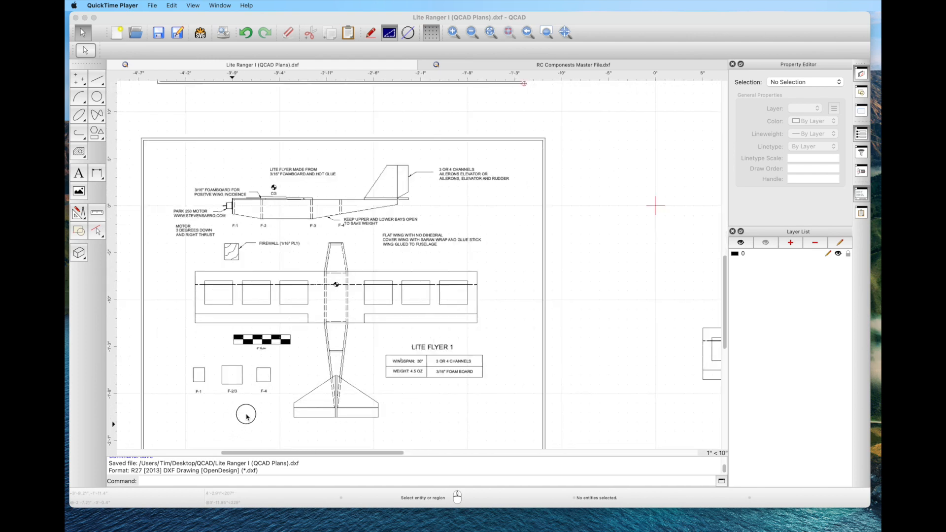
{"action": "middle_click_drag", "start_coordinate": [242, 411], "coordinate": [297, 388]}
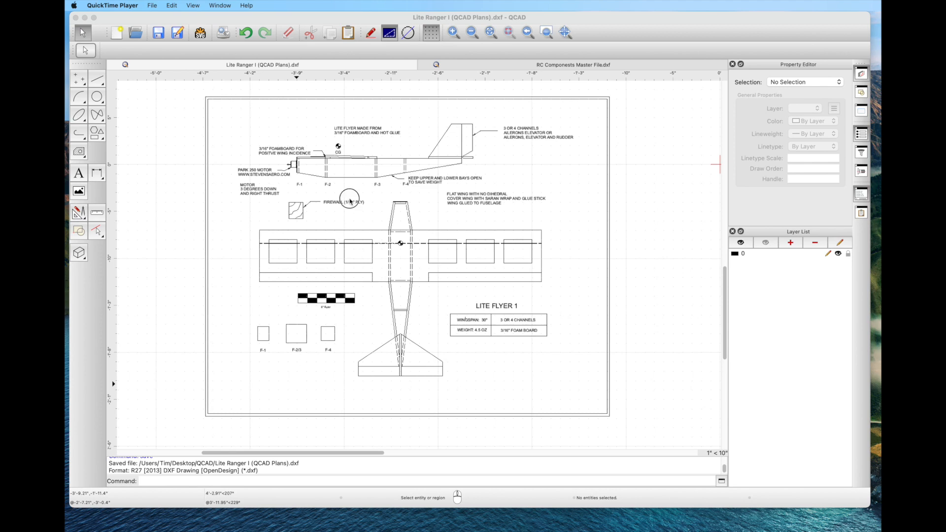
{"action": "scroll", "coordinate": [350, 201], "scroll_direction": "up", "scroll_amount": 10}
{"action": "scroll", "coordinate": [382, 366], "scroll_direction": "up", "scroll_amount": 1}
{"action": "middle_click_drag", "start_coordinate": [380, 364], "coordinate": [376, 19]}
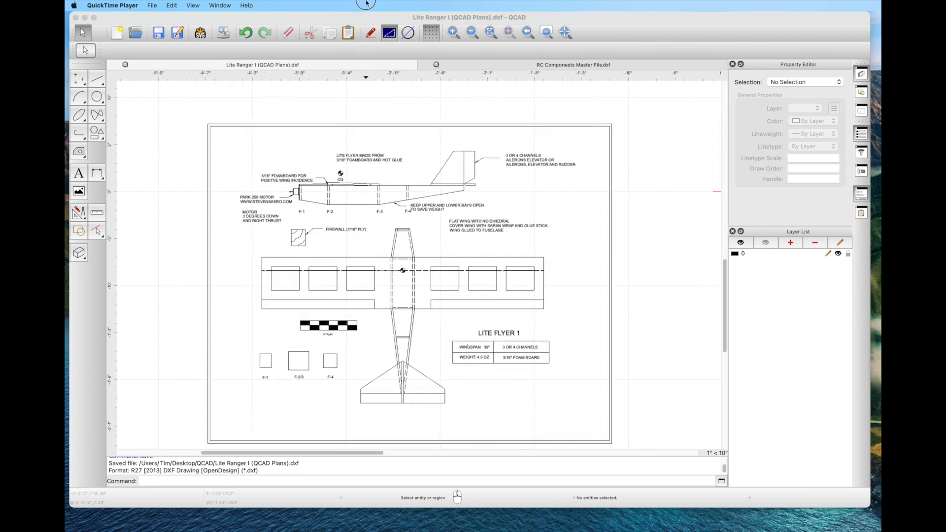
{"action": "scroll", "coordinate": [191, 113], "scroll_direction": "down", "scroll_amount": 3}
{"action": "scroll", "coordinate": [191, 114], "scroll_direction": "left", "scroll_amount": 2}
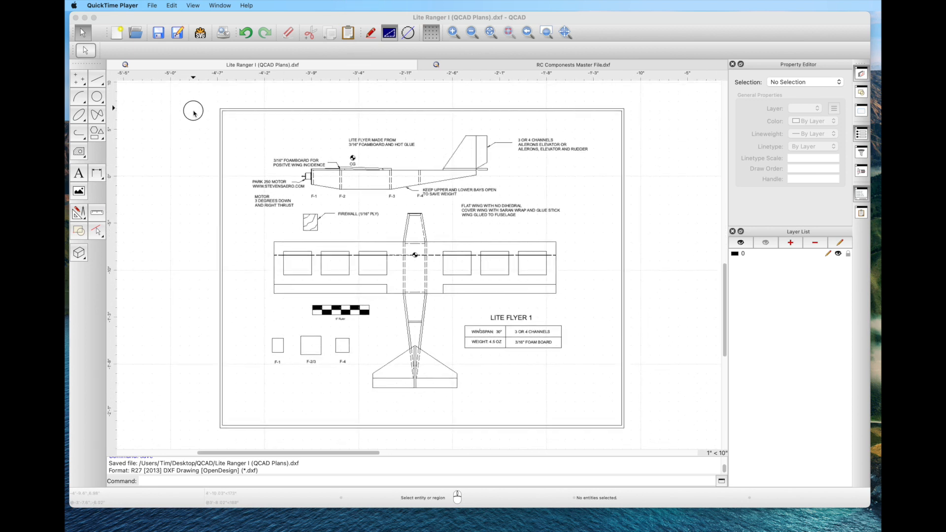